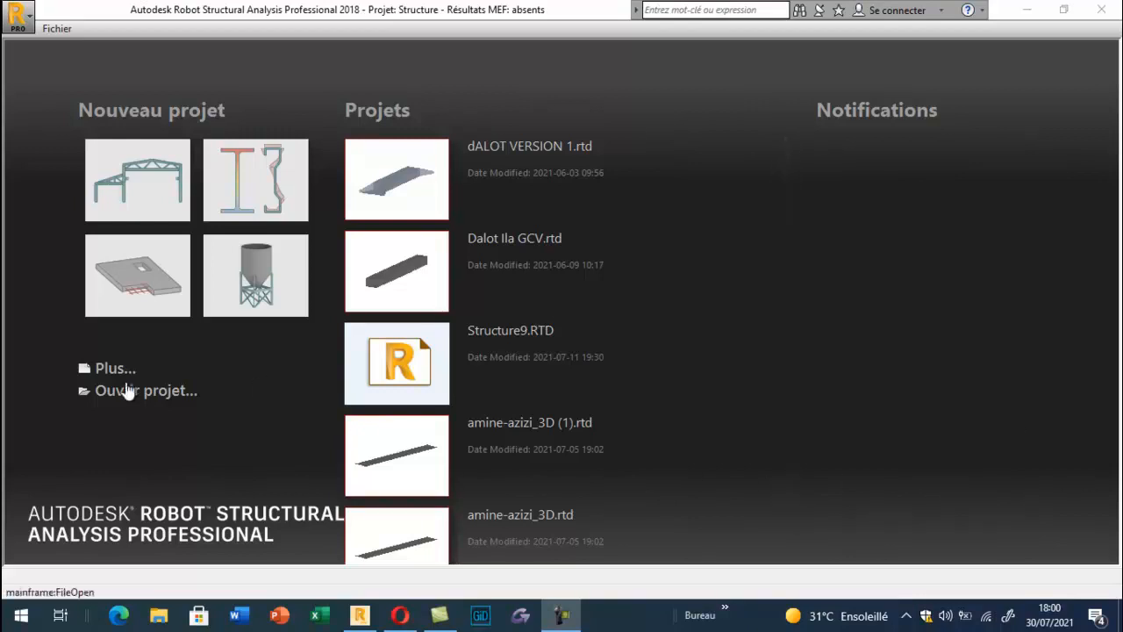
Create a new shell study project and add X construction lines at 0.00 and 1.80 m using one 1.8 m spacing.
{"action": "left_click", "coordinate": [115, 368]}
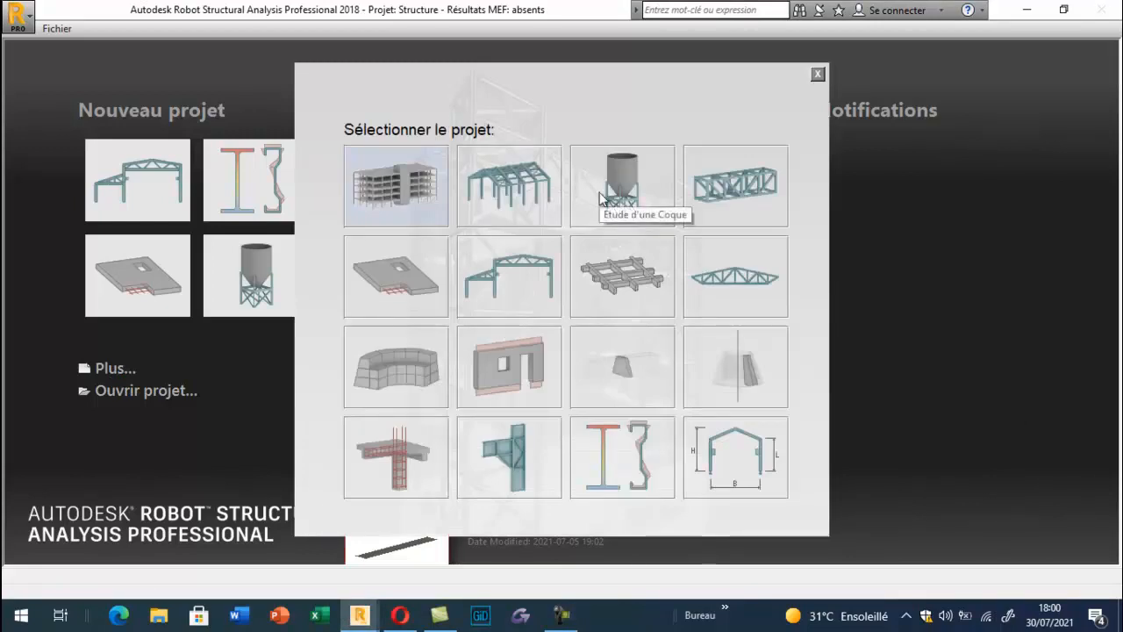
{"action": "left_click", "coordinate": [600, 193]}
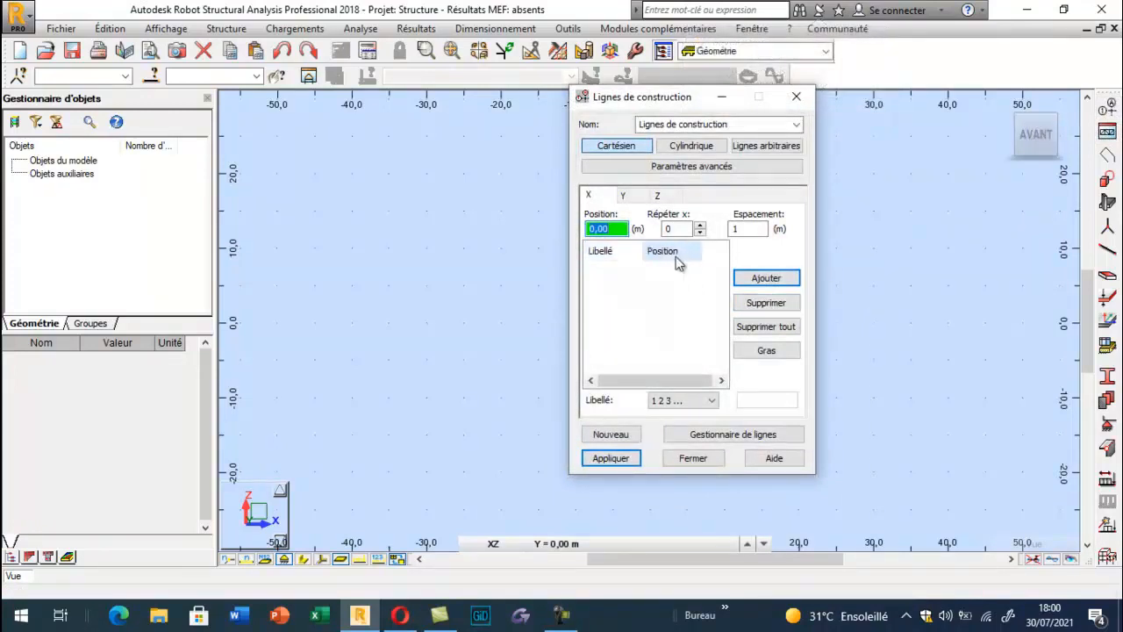
{"action": "left_click", "coordinate": [700, 224]}
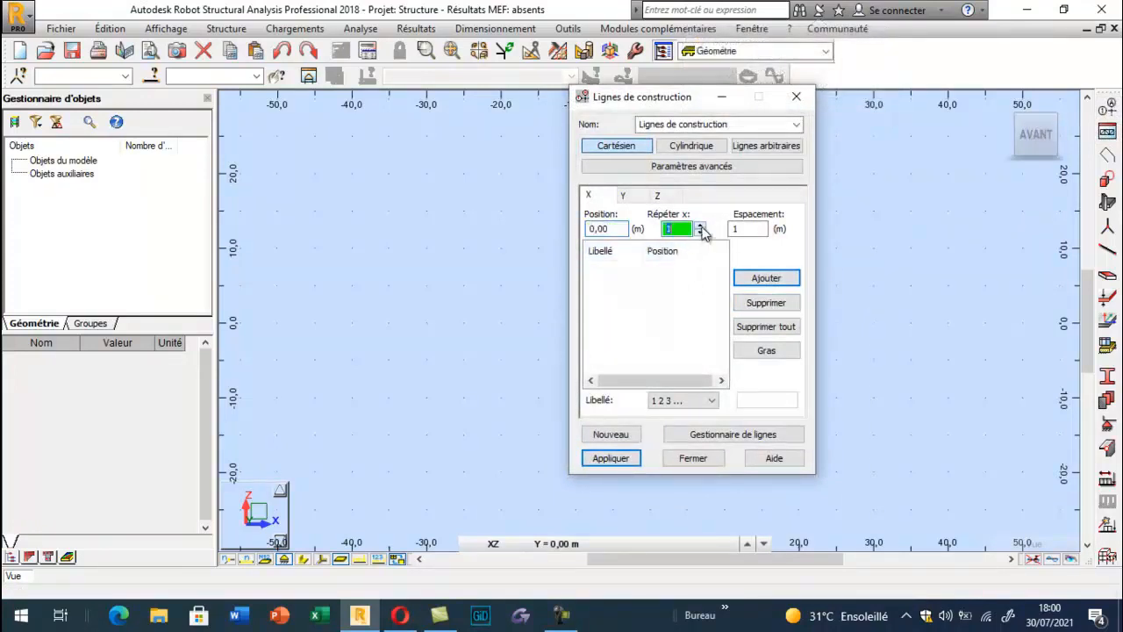
{"action": "left_click", "coordinate": [731, 229]}
{"action": "type", "text": "1.8"}
{"action": "left_click", "coordinate": [756, 284]}
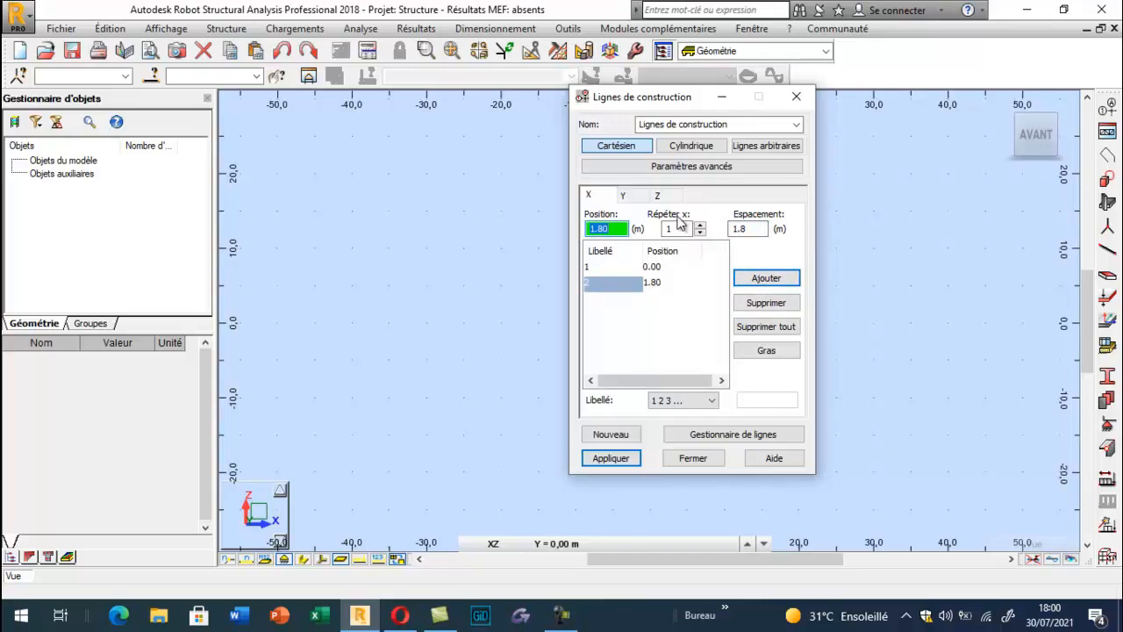
Add Z construction lines at 0.00 and 1.80 m using one repetition with 1.8 m spacing.
{"action": "left_click", "coordinate": [658, 195]}
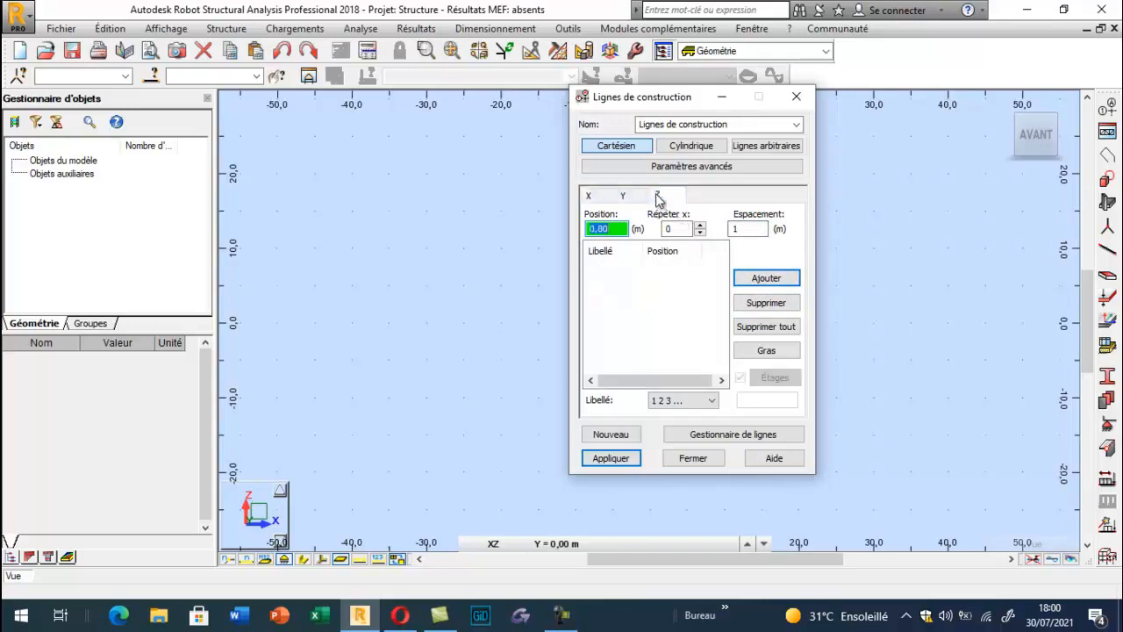
{"action": "left_click", "coordinate": [688, 228]}
{"action": "key", "text": "Tab"}
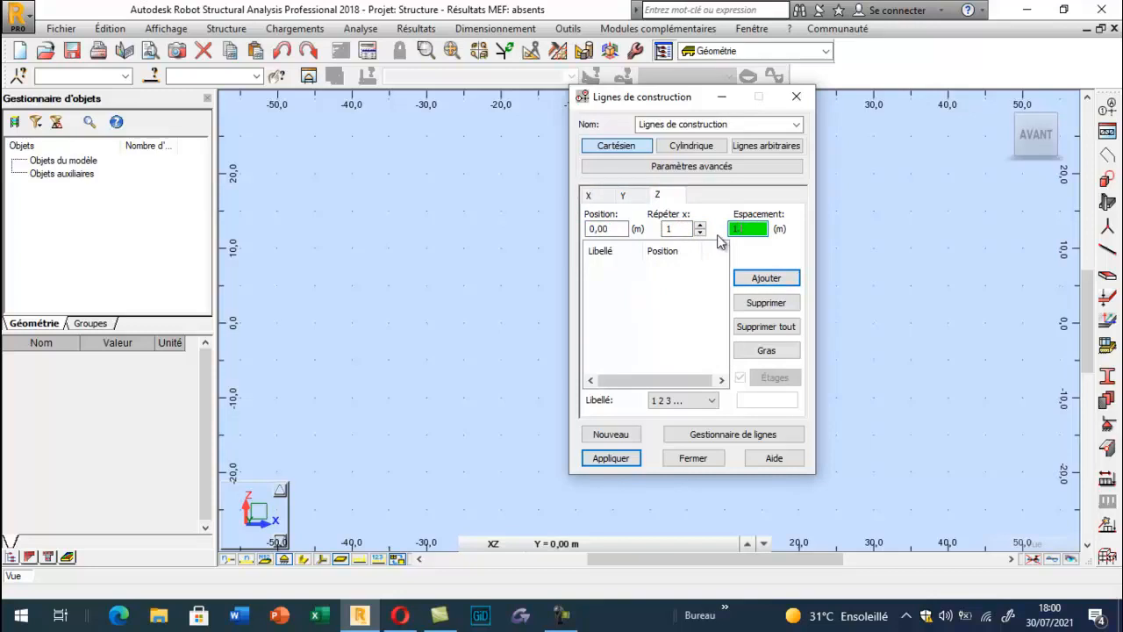
{"action": "left_click", "coordinate": [746, 283]}
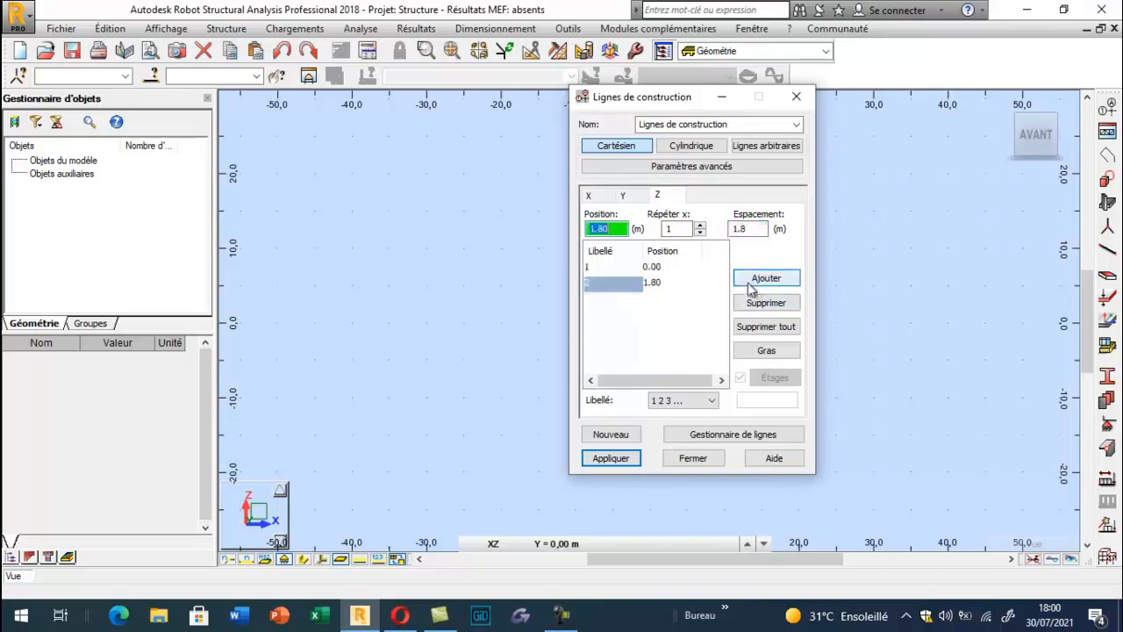
Add Y construction lines at 0.00 and 9.40 m with one 9.4 m spacing and A B C labelling.
{"action": "left_click", "coordinate": [625, 197]}
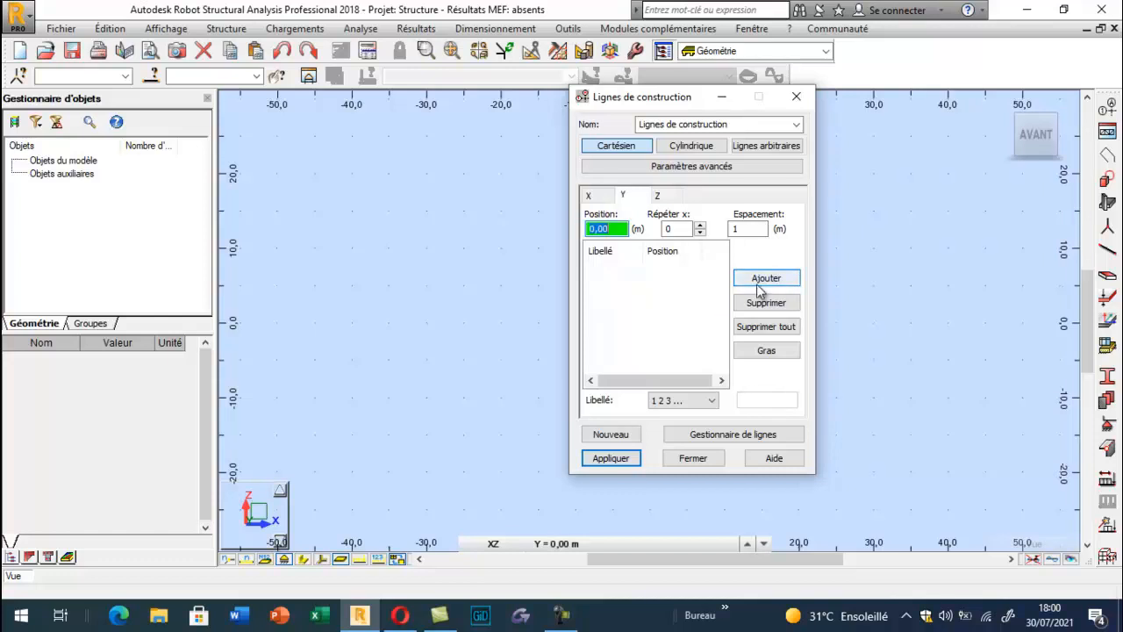
{"action": "key", "text": "Tab"}
{"action": "type", "text": "1"}
{"action": "key", "text": "Tab"}
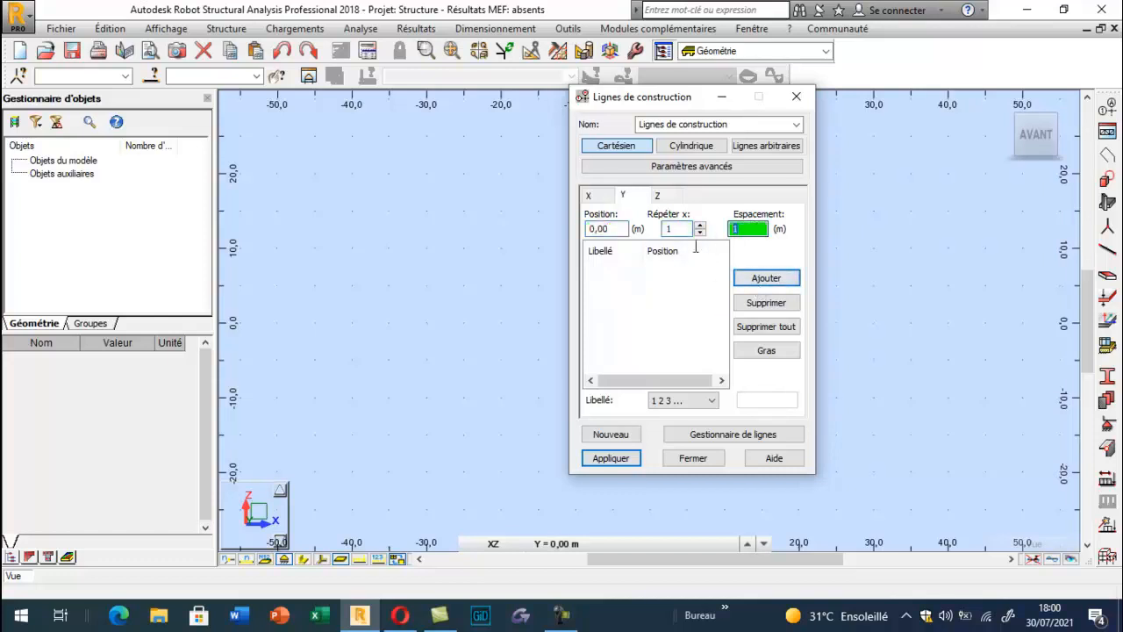
{"action": "left_click", "coordinate": [675, 402]}
{"action": "left_click", "coordinate": [671, 441]}
{"action": "left_click", "coordinate": [755, 279]}
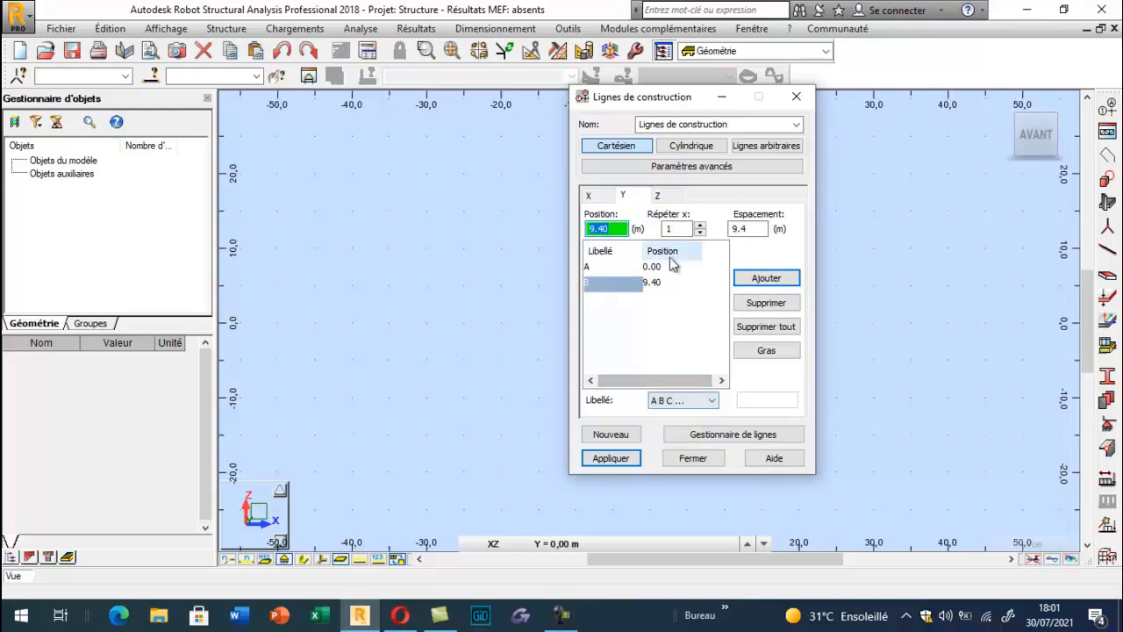
Label the Z construction lines by value (Valeur) with a further line at 3.60 m, and apply the grid.
{"action": "left_click", "coordinate": [658, 195]}
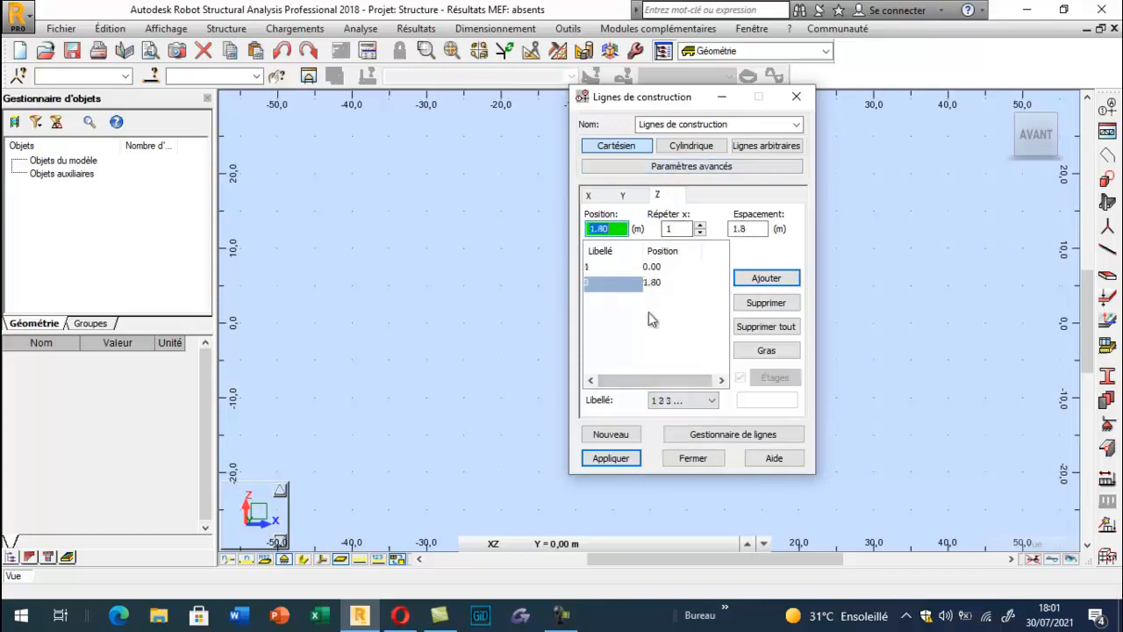
{"action": "left_click", "coordinate": [676, 401]}
{"action": "left_click", "coordinate": [668, 428]}
{"action": "left_click", "coordinate": [763, 278]}
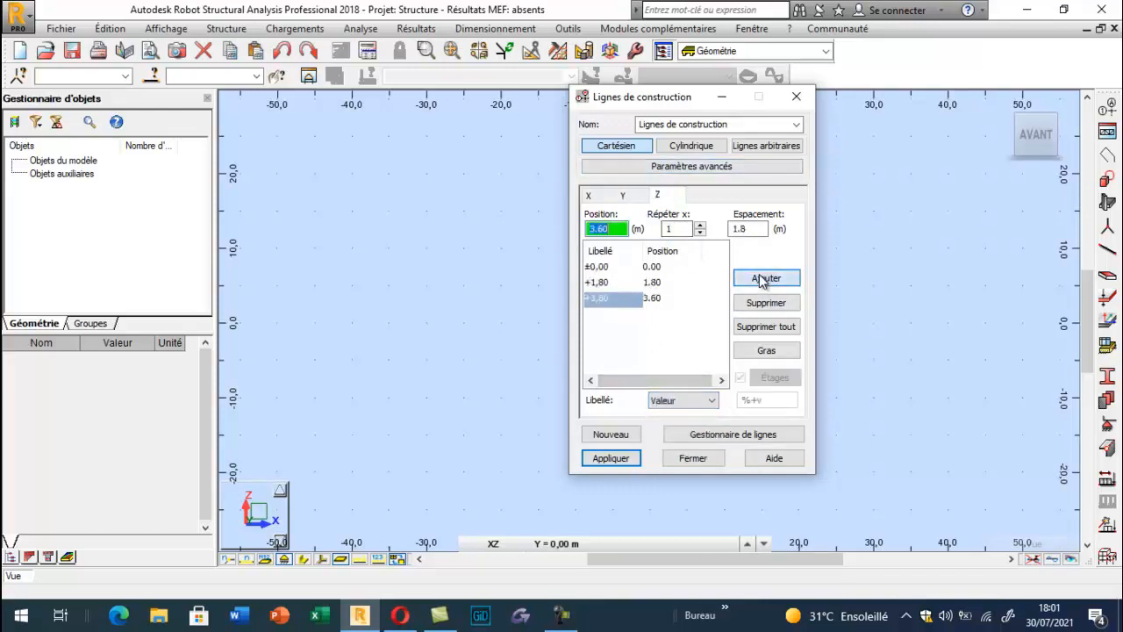
{"action": "left_click", "coordinate": [611, 457]}
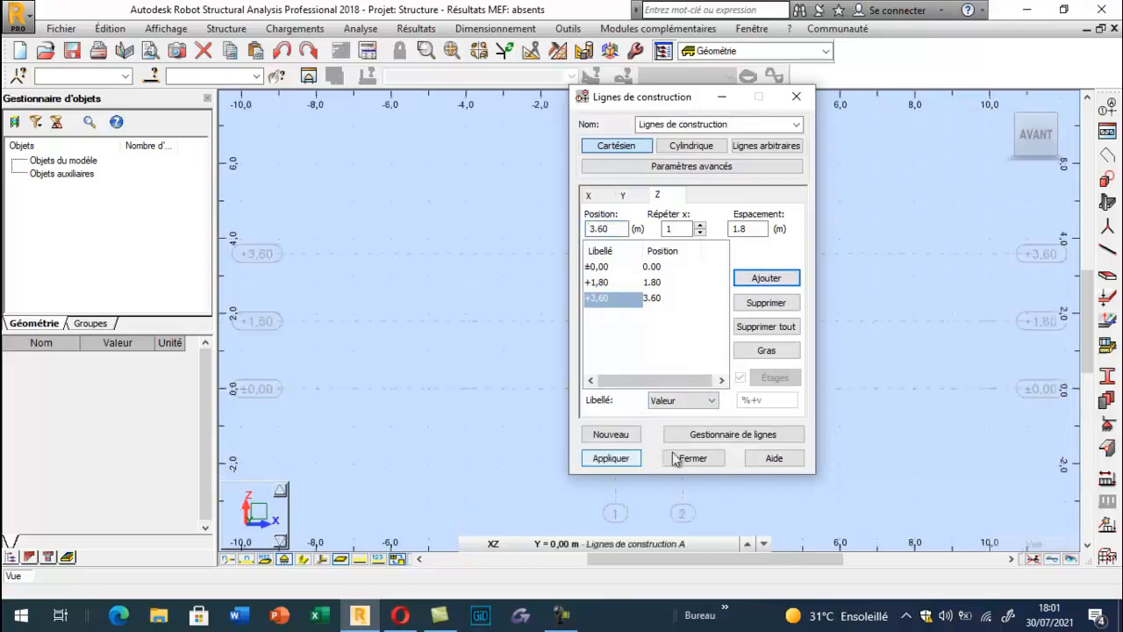
{"action": "left_click", "coordinate": [674, 456]}
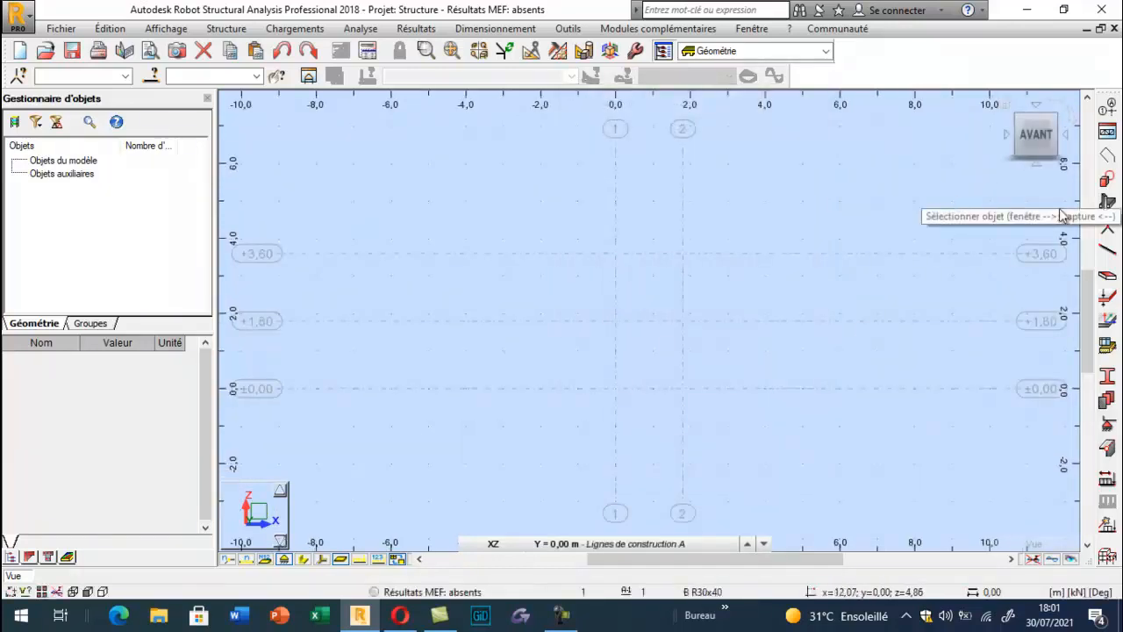
Delete the +3,60 construction line from the Z axis and apply the updated grid.
{"action": "left_click", "coordinate": [1107, 109]}
{"action": "left_click", "coordinate": [638, 199]}
{"action": "left_click", "coordinate": [590, 196]}
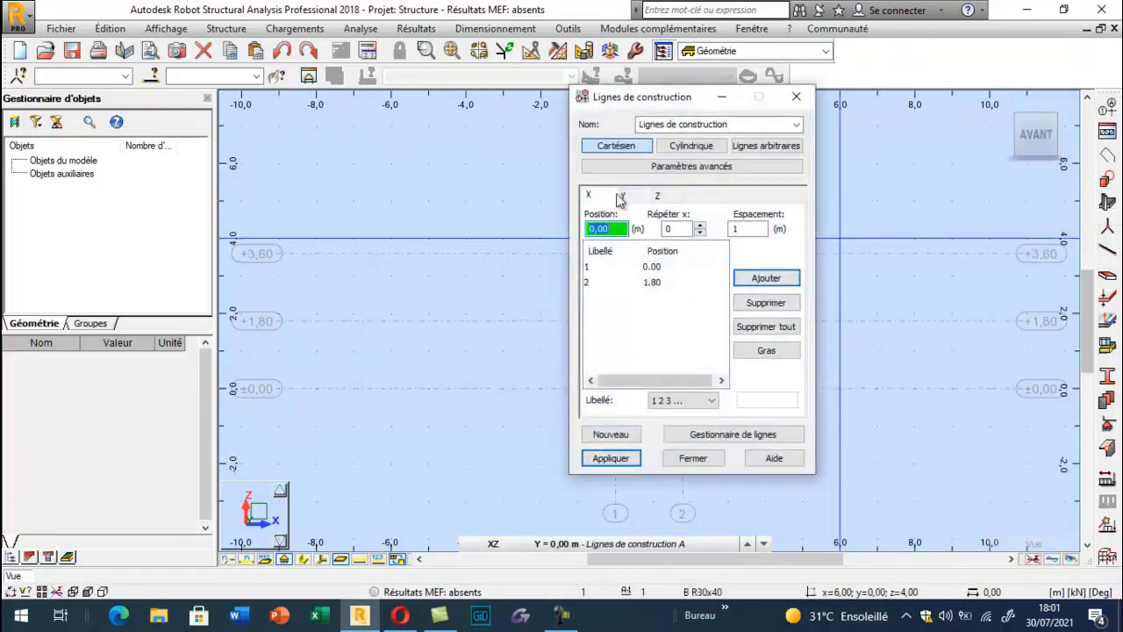
{"action": "left_click", "coordinate": [663, 195]}
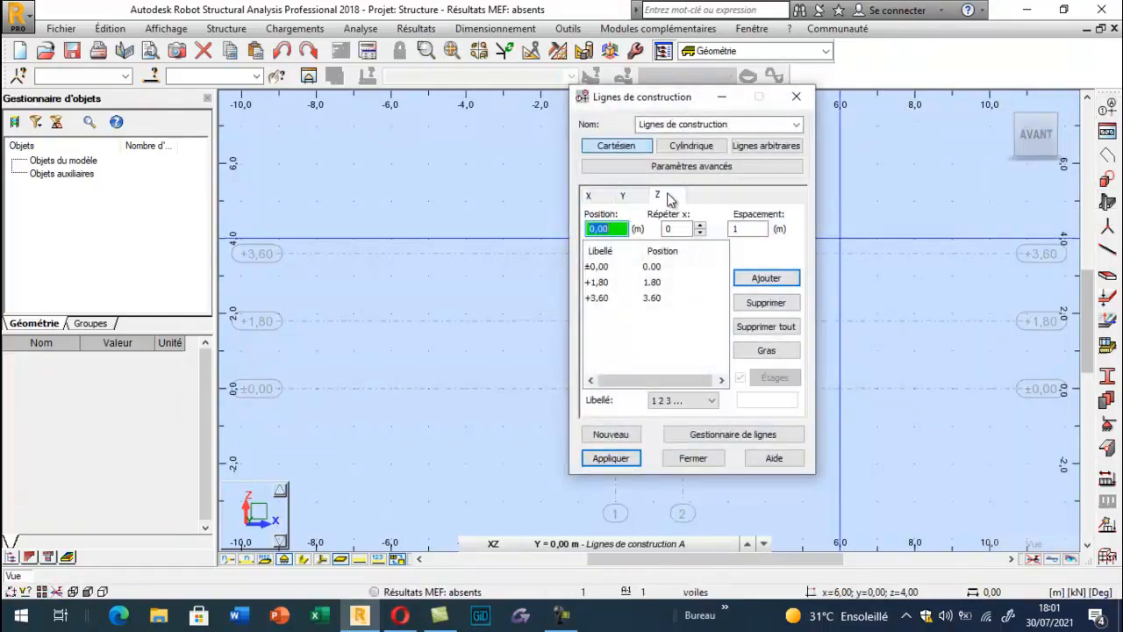
{"action": "left_click", "coordinate": [605, 298]}
{"action": "left_click", "coordinate": [757, 304]}
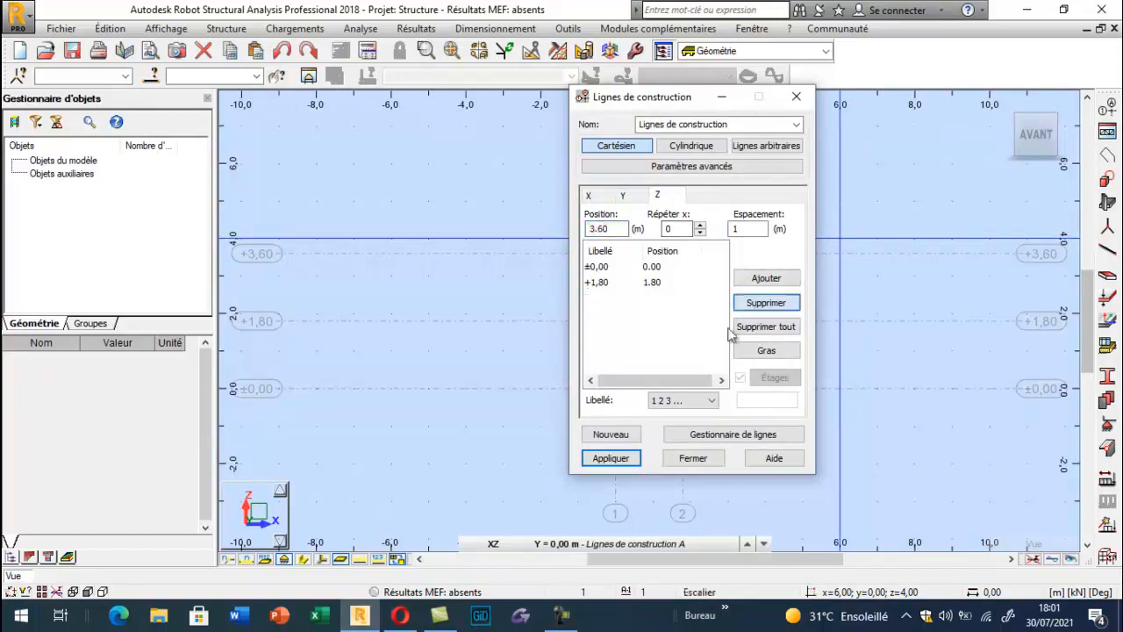
{"action": "left_click", "coordinate": [611, 458]}
{"action": "left_click", "coordinate": [692, 458]}
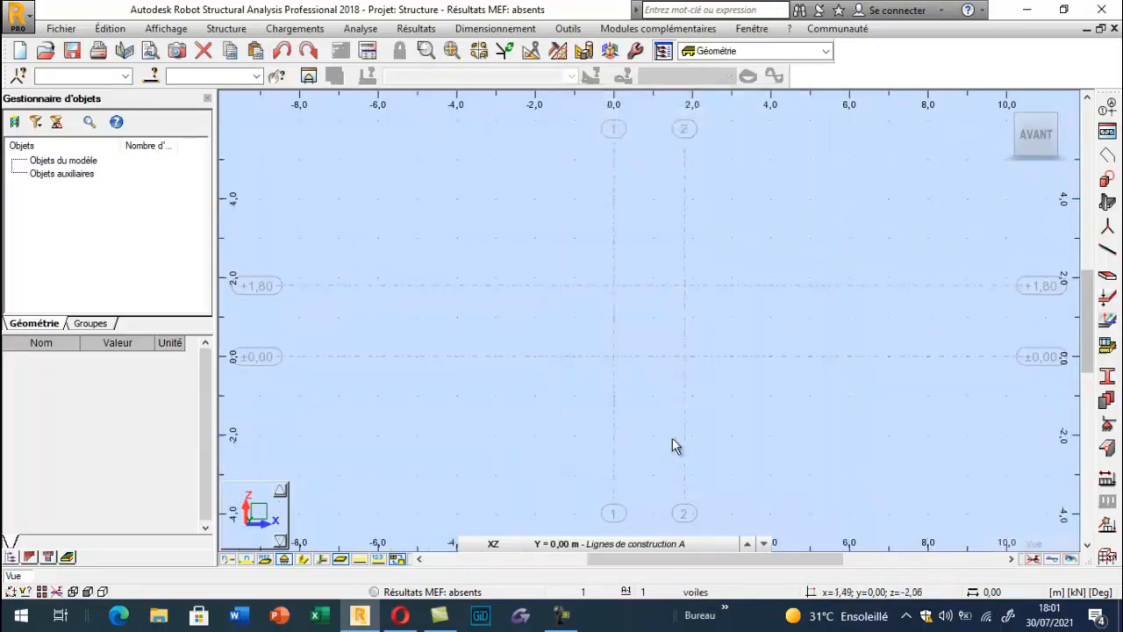
Display the construction grid in a 3D view.
{"action": "left_click", "coordinate": [1107, 131]}
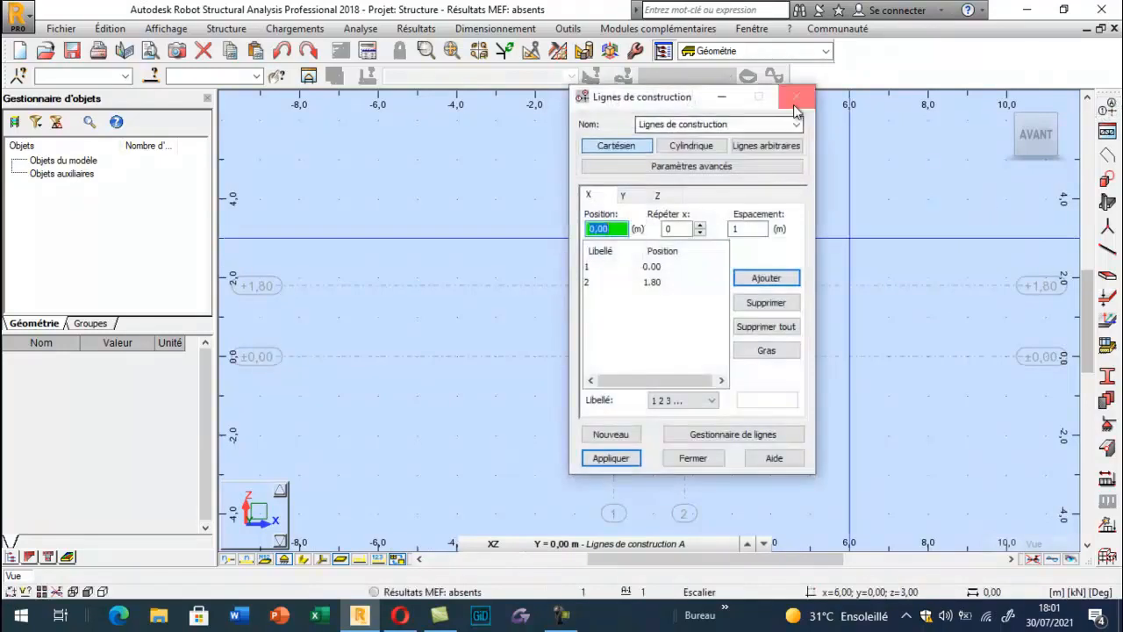
{"action": "left_click", "coordinate": [796, 97]}
{"action": "left_click", "coordinate": [1007, 111]}
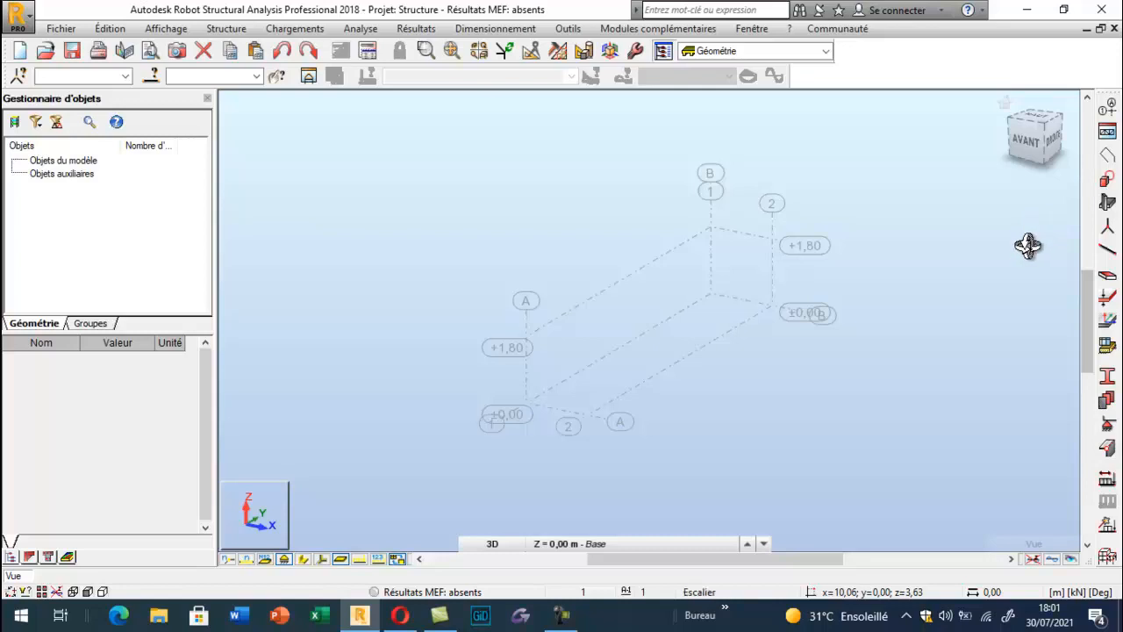
Create the bottom slab as a three-point rectangular panel (Panneau) through (0; 0; 0), (0; 9.40; 0) and (1.80; 9.40; 0).
{"action": "left_click", "coordinate": [1104, 203]}
{"action": "left_click", "coordinate": [933, 176]}
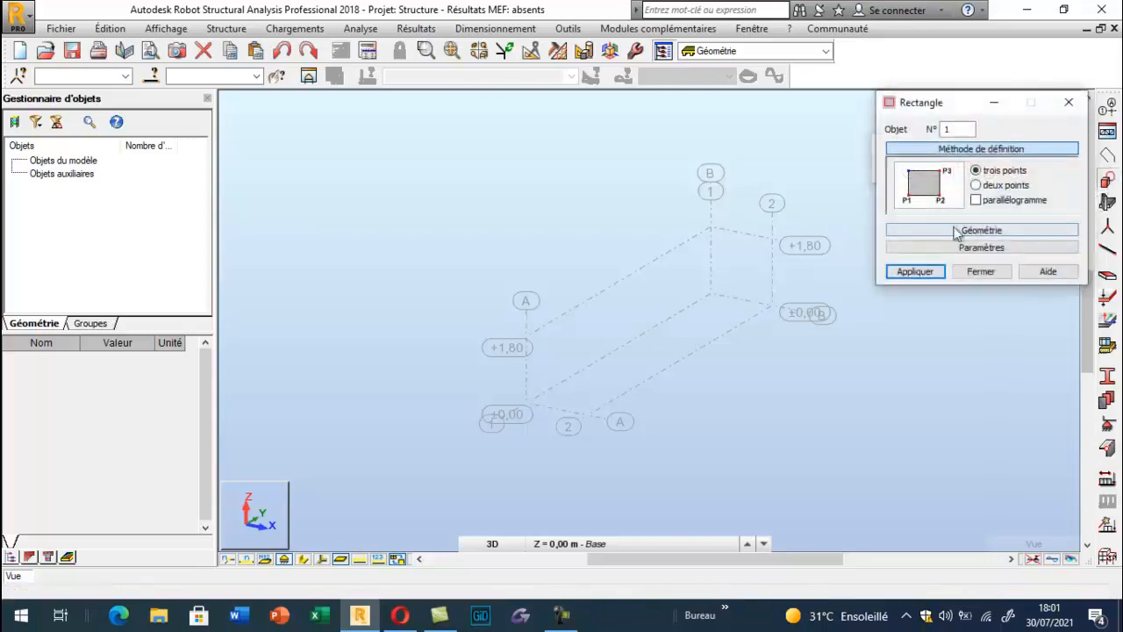
{"action": "left_click", "coordinate": [962, 250]}
{"action": "left_click", "coordinate": [1007, 272]}
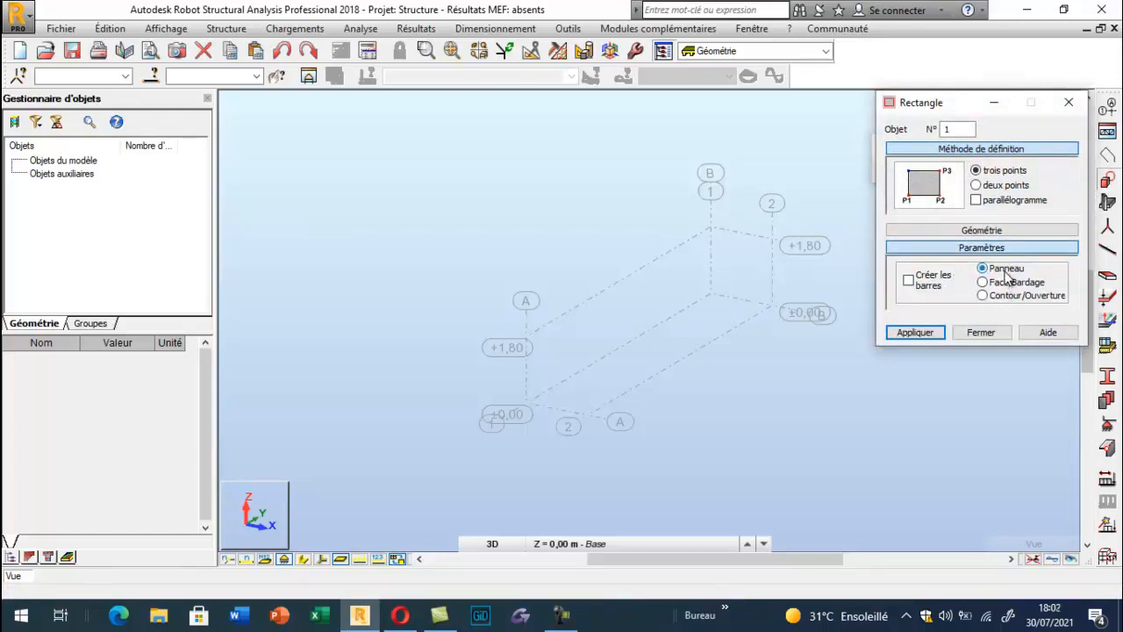
{"action": "left_click", "coordinate": [1000, 230]}
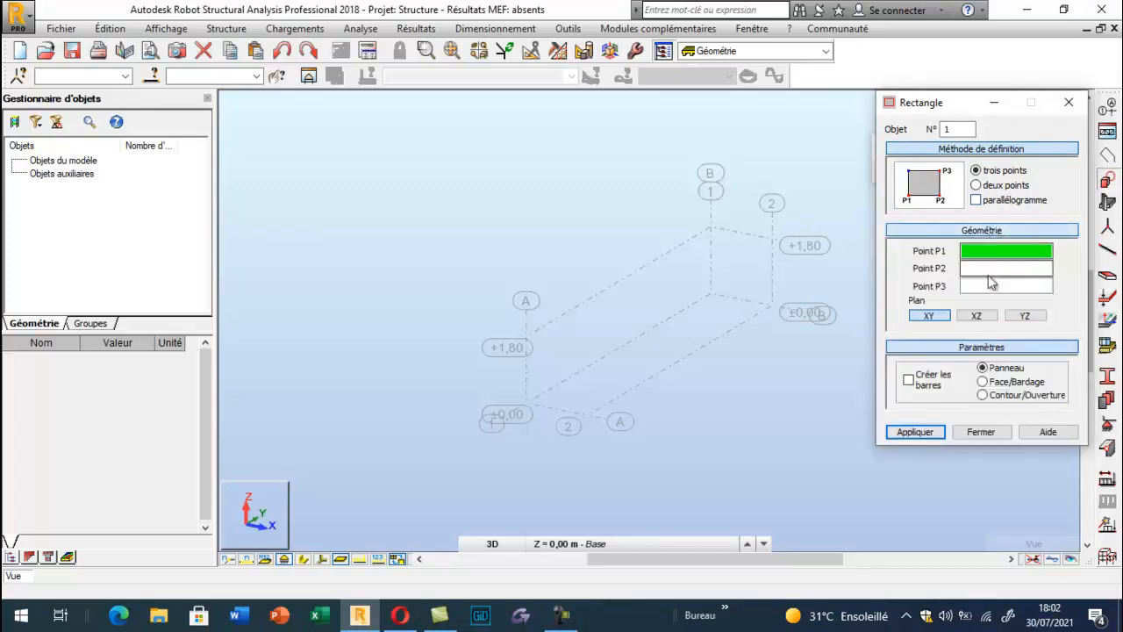
{"action": "left_click", "coordinate": [711, 294]}
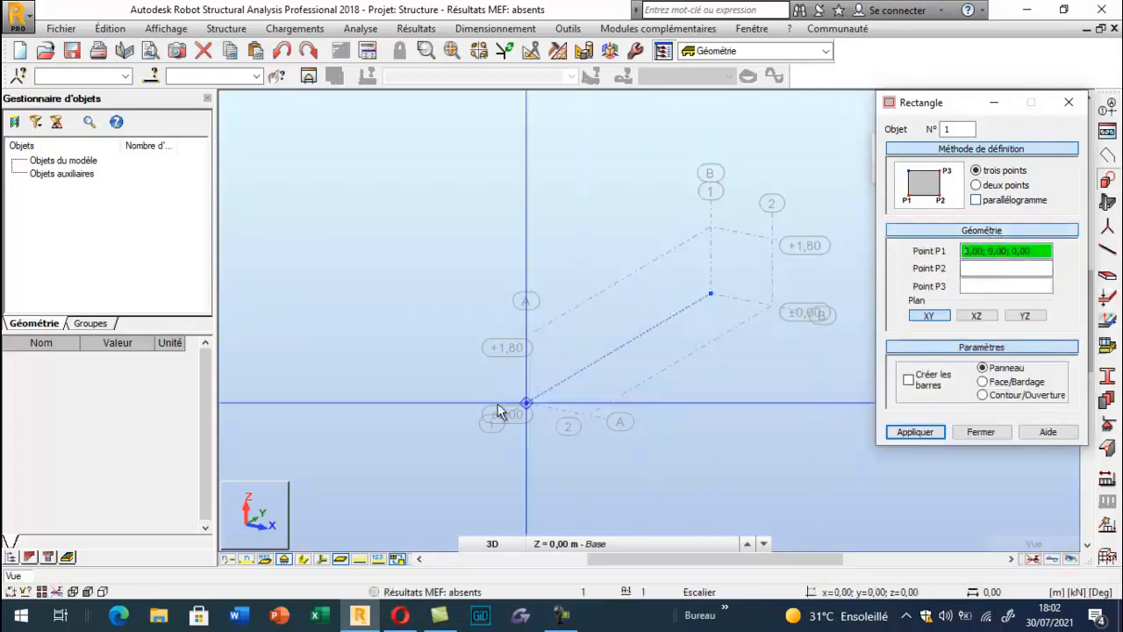
{"action": "left_click", "coordinate": [525, 401]}
{"action": "left_click", "coordinate": [712, 296]}
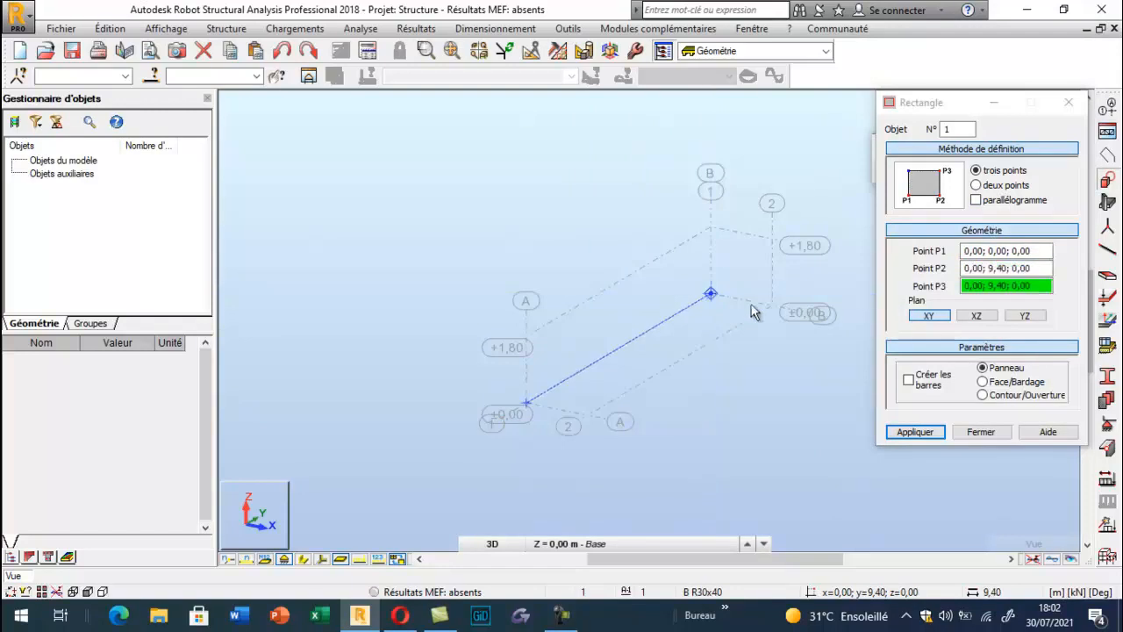
{"action": "left_click", "coordinate": [770, 307]}
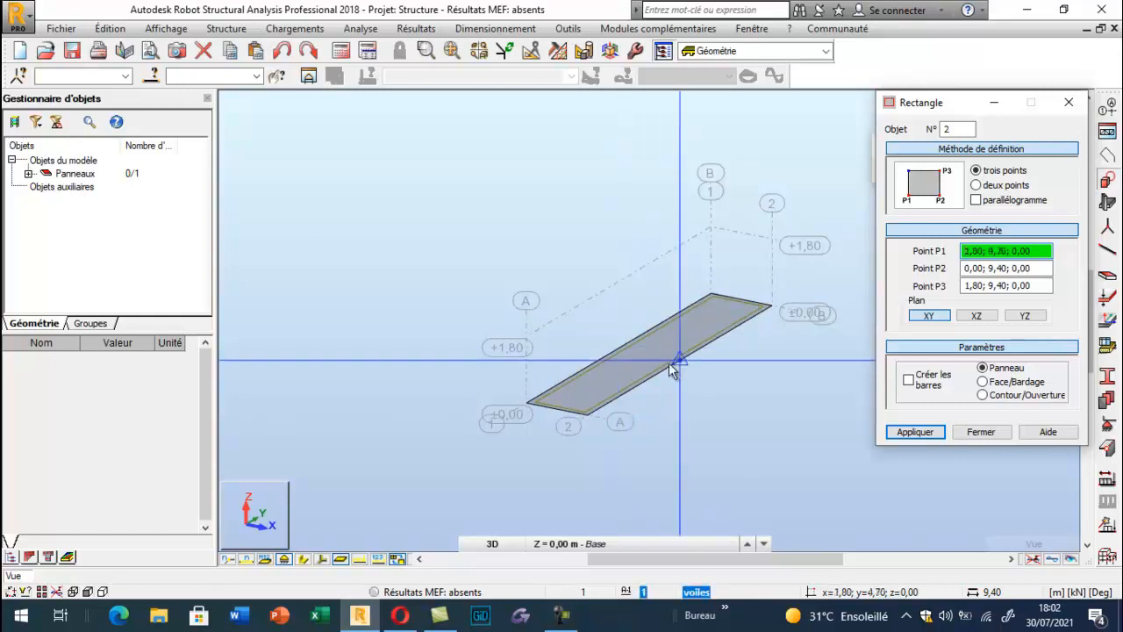
Create the top slab panel at level +1,80 through (0; 9.40; 1.80), (0; 0; 1.80) and (1.80; 0; 1.80).
{"action": "left_click", "coordinate": [711, 228]}
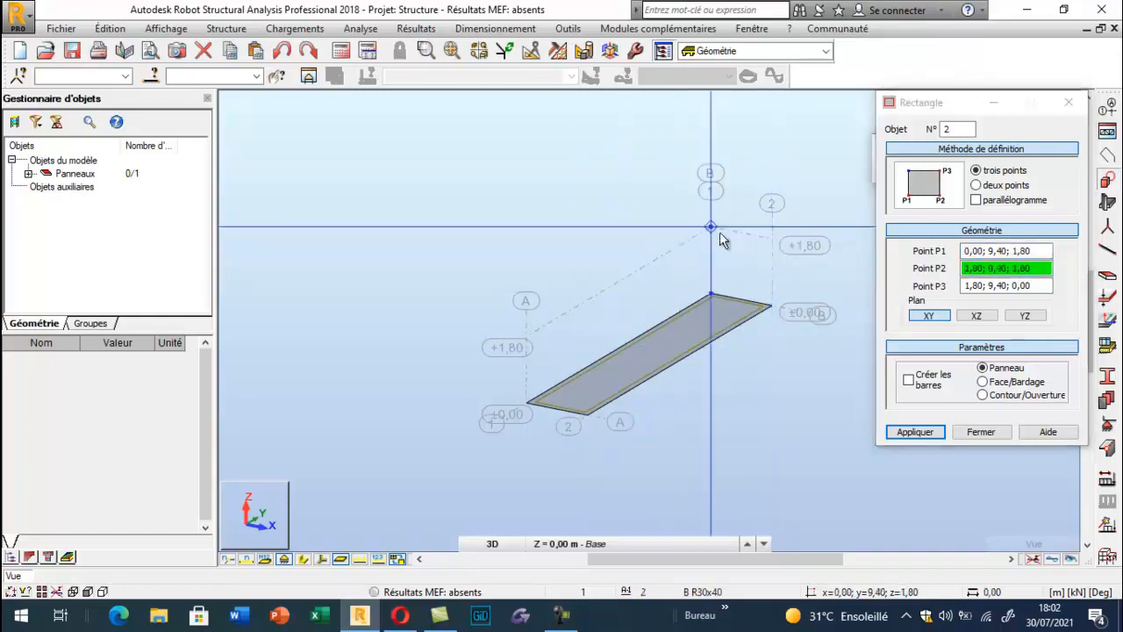
{"action": "left_click", "coordinate": [526, 336]}
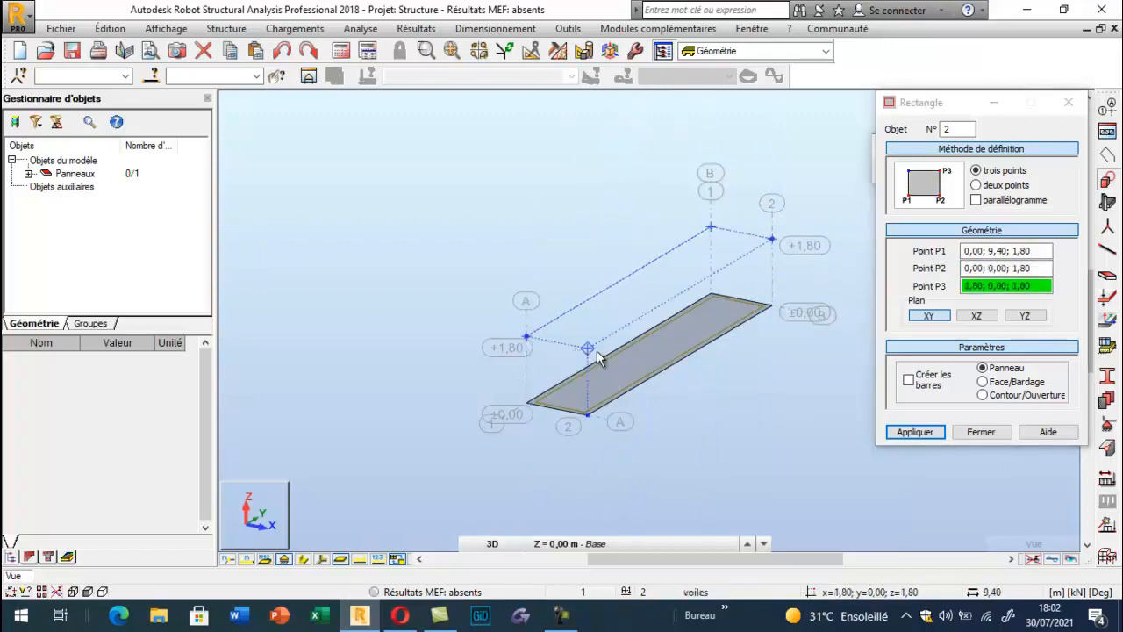
{"action": "left_click", "coordinate": [597, 351]}
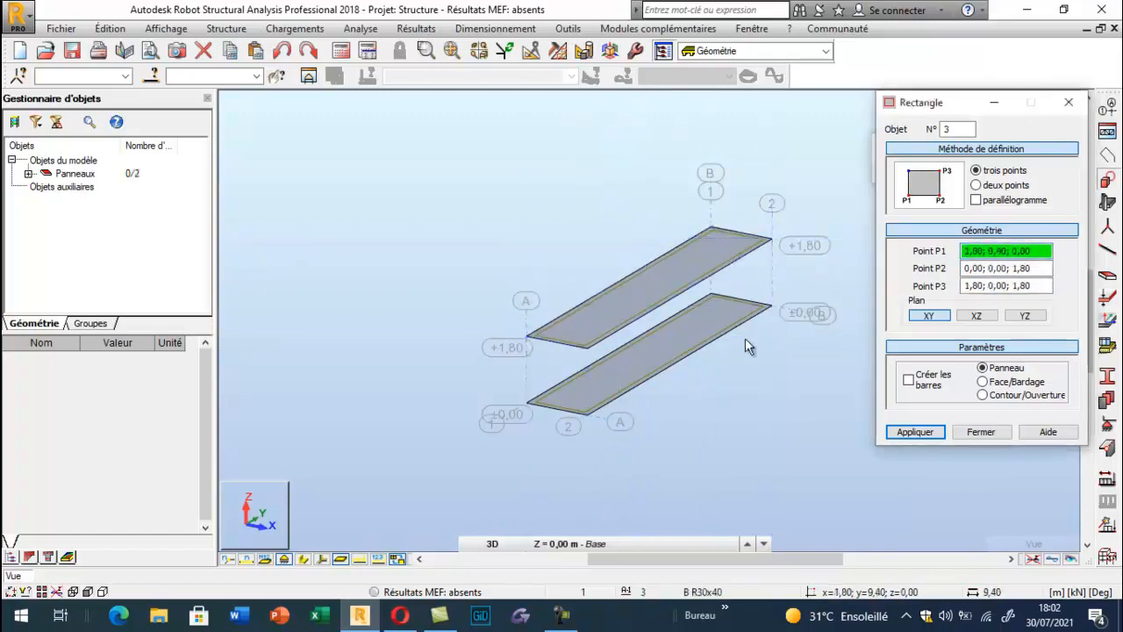
Create the side wall panel along axis 2 through (1.80; 0; 1.80), (1.80; 9.40; 1.80) and (1.80; 9.40; 0).
{"action": "left_click", "coordinate": [588, 347]}
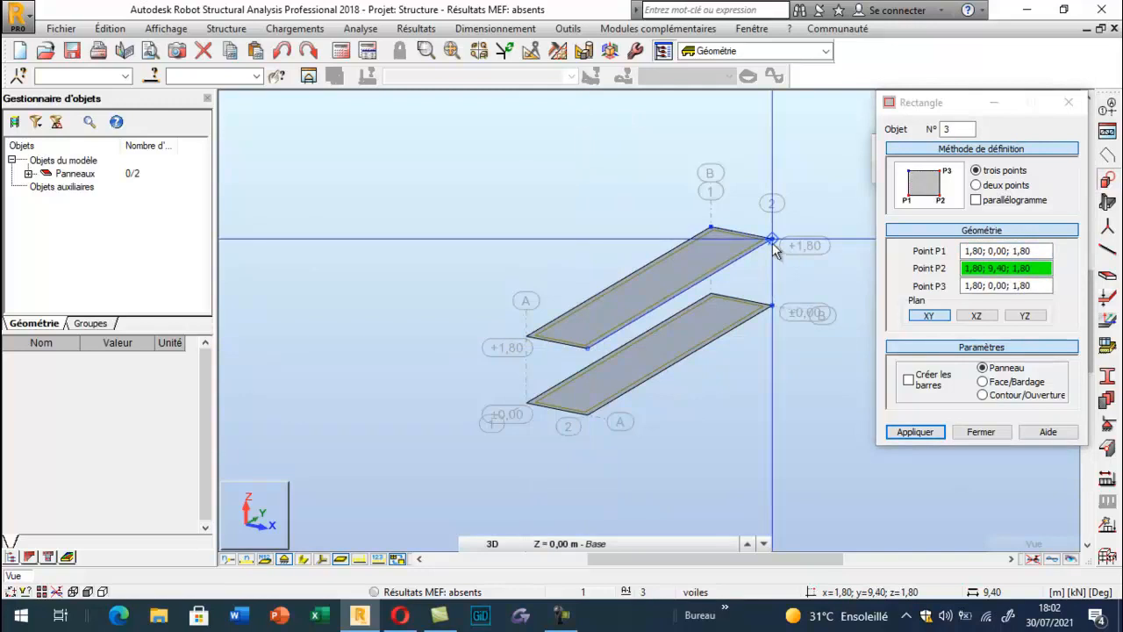
{"action": "left_click", "coordinate": [772, 242]}
{"action": "left_click", "coordinate": [775, 306]}
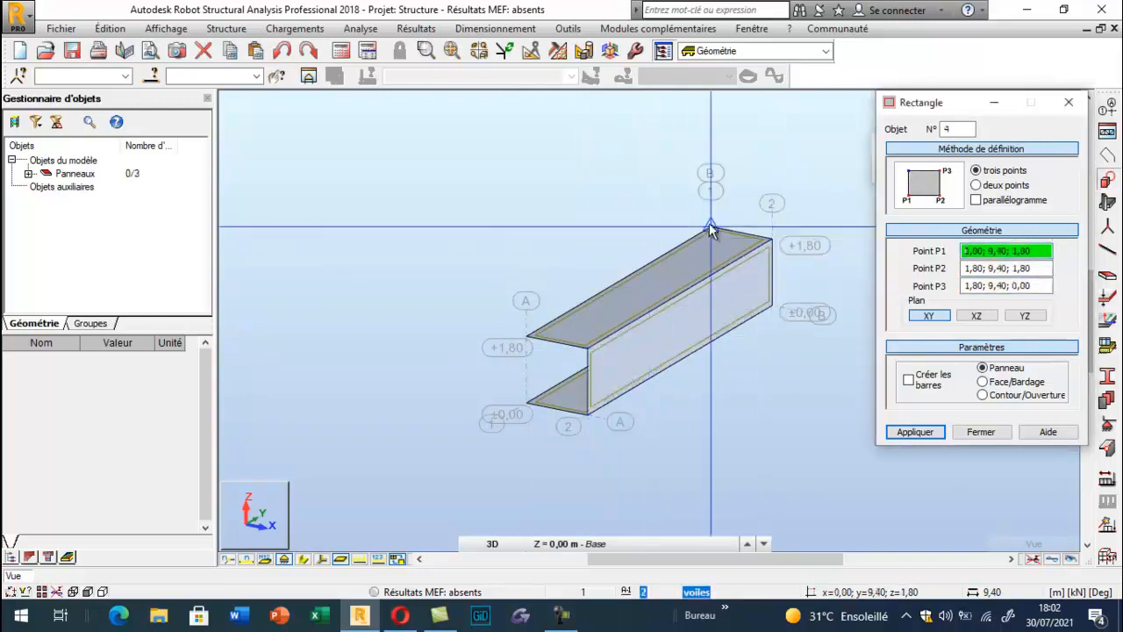
{"action": "key", "text": "Escape"}
Copy the axis 2 wall panel onto axis 1 by a translation of -1.80 m along X.
{"action": "left_click", "coordinate": [615, 375]}
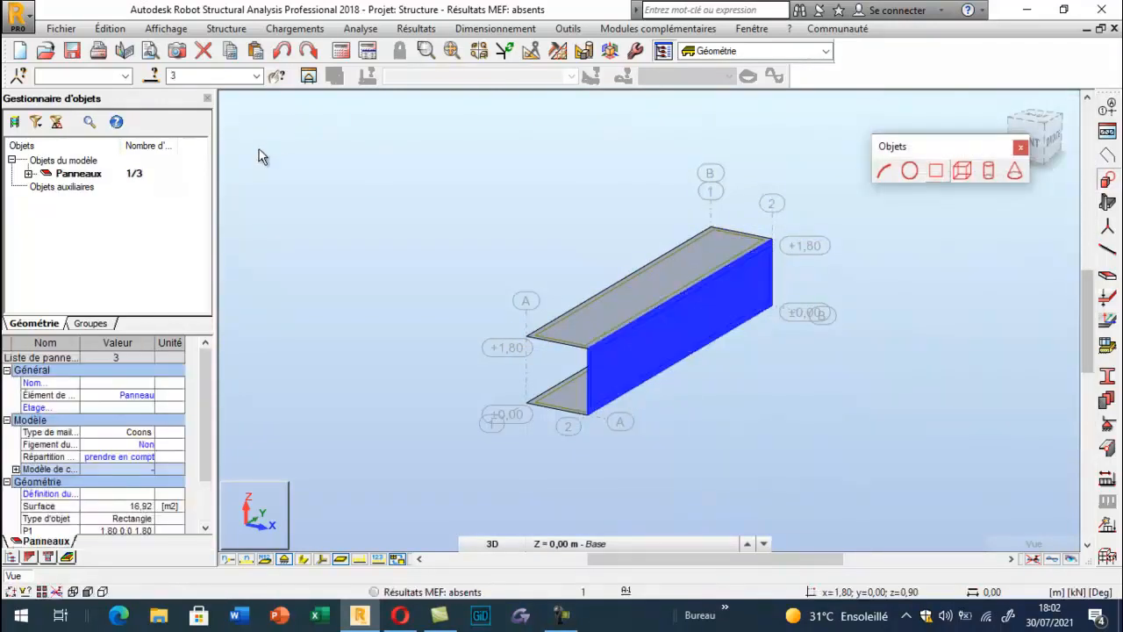
{"action": "left_click", "coordinate": [109, 29]}
{"action": "mouse_move", "coordinate": [136, 236]}
{"action": "left_click", "coordinate": [338, 235]}
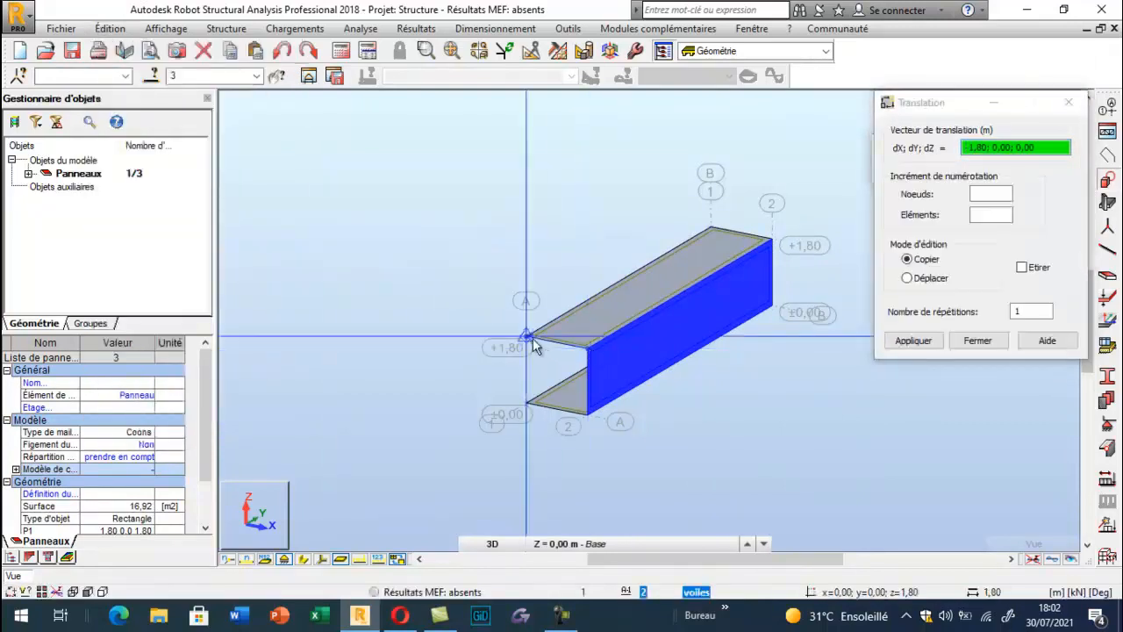
{"action": "left_click", "coordinate": [533, 338]}
{"action": "left_click", "coordinate": [977, 341]}
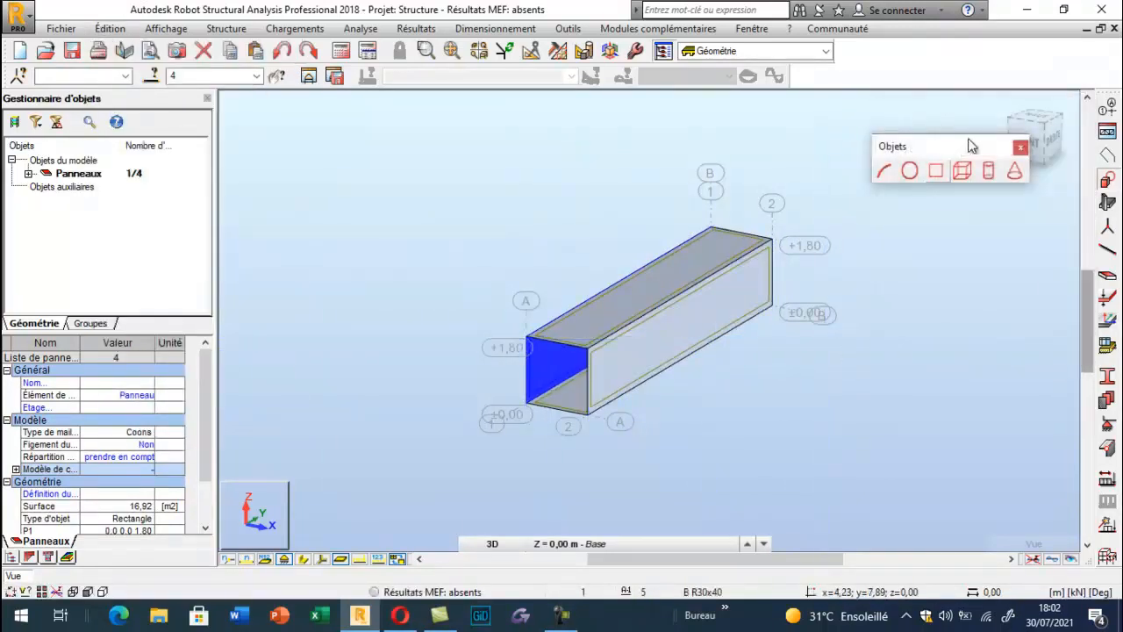
{"action": "left_click", "coordinate": [1022, 150]}
{"action": "left_click", "coordinate": [1025, 155]}
{"action": "middle_click_drag", "start_coordinate": [695, 344], "coordinate": [664, 341], "text": "shift"}
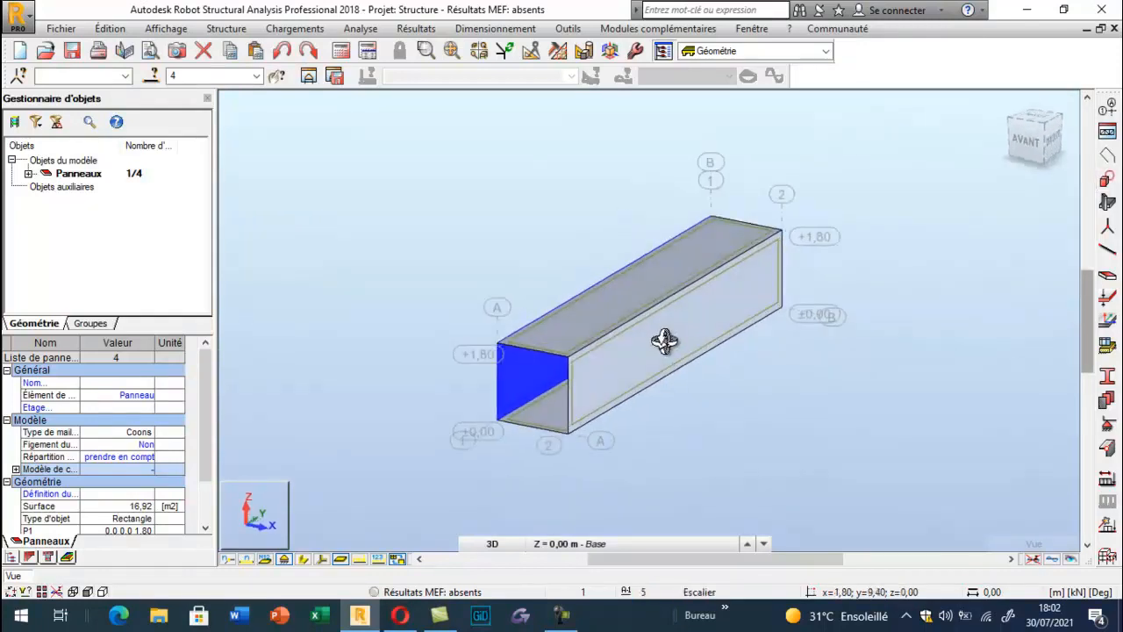
Define a uniform 20 cm finite-element panel thickness (Epaisseurs EF) named "voile dallot" in BETON25.
{"action": "left_click", "coordinate": [463, 218]}
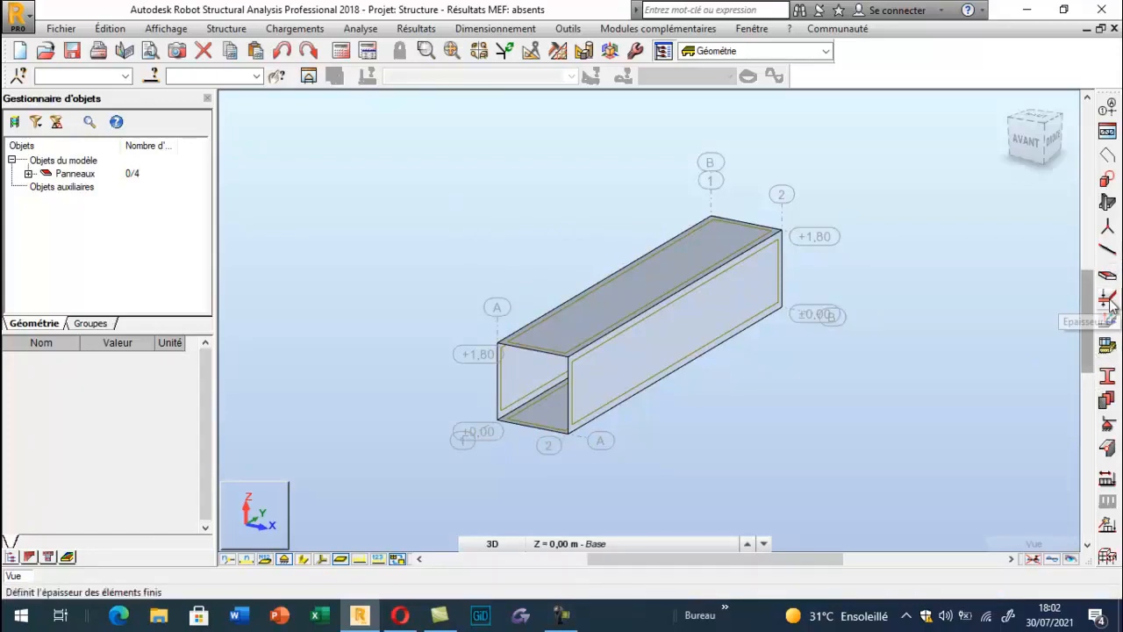
{"action": "left_click", "coordinate": [1110, 300]}
{"action": "left_click_drag", "start_coordinate": [701, 103], "coordinate": [418, 153]}
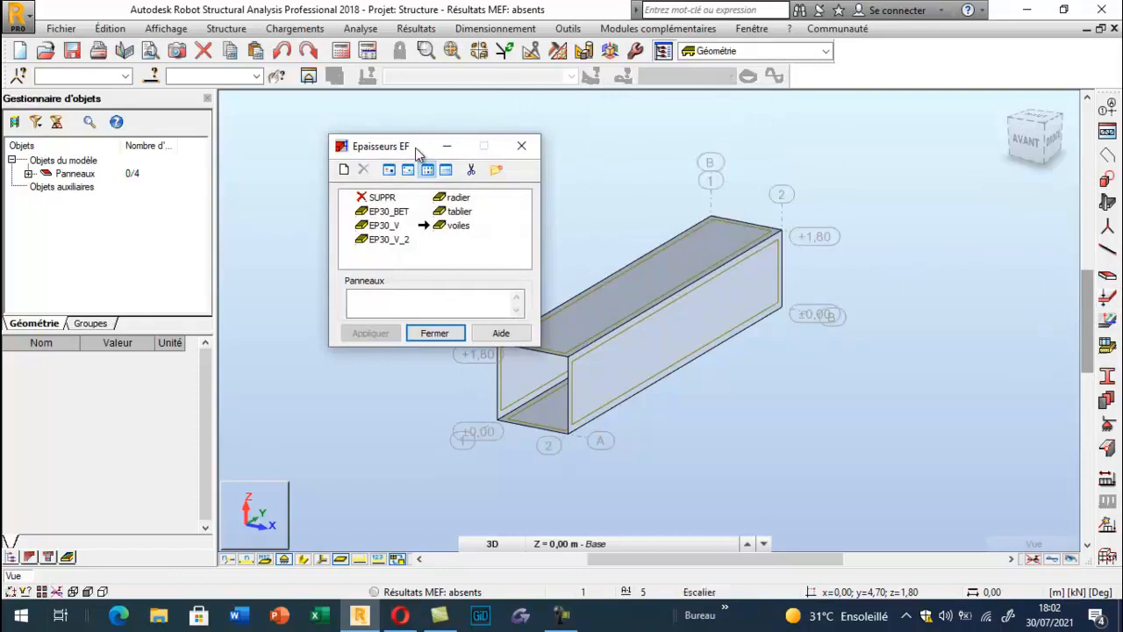
{"action": "left_click_drag", "start_coordinate": [418, 154], "coordinate": [344, 137]}
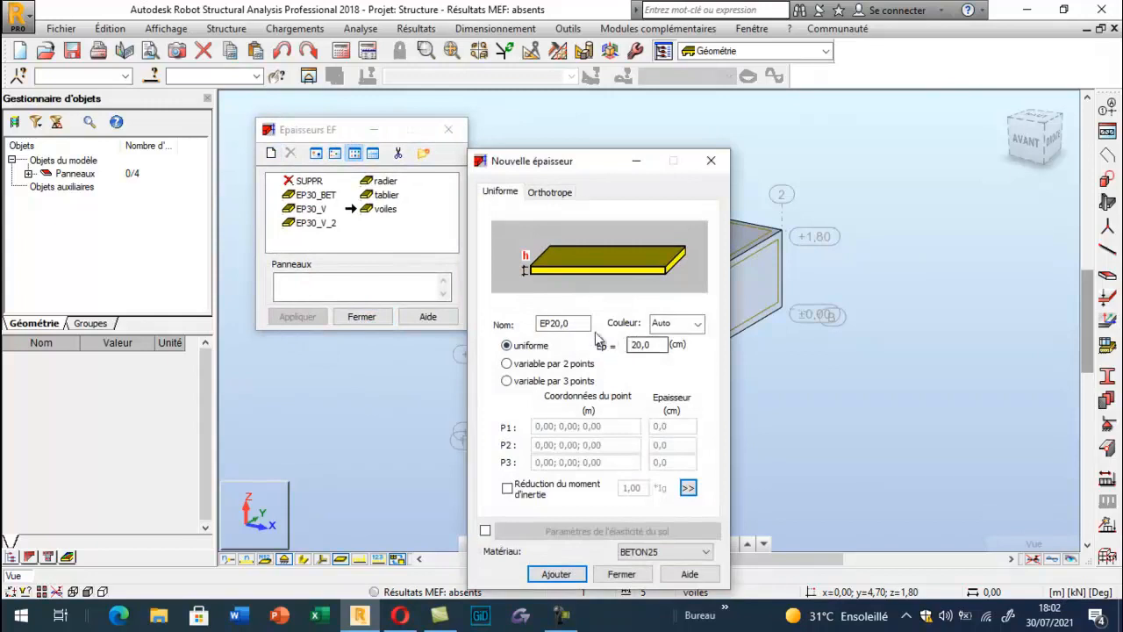
{"action": "left_click_drag", "start_coordinate": [577, 324], "coordinate": [506, 338]}
{"action": "type", "text": "voi"}
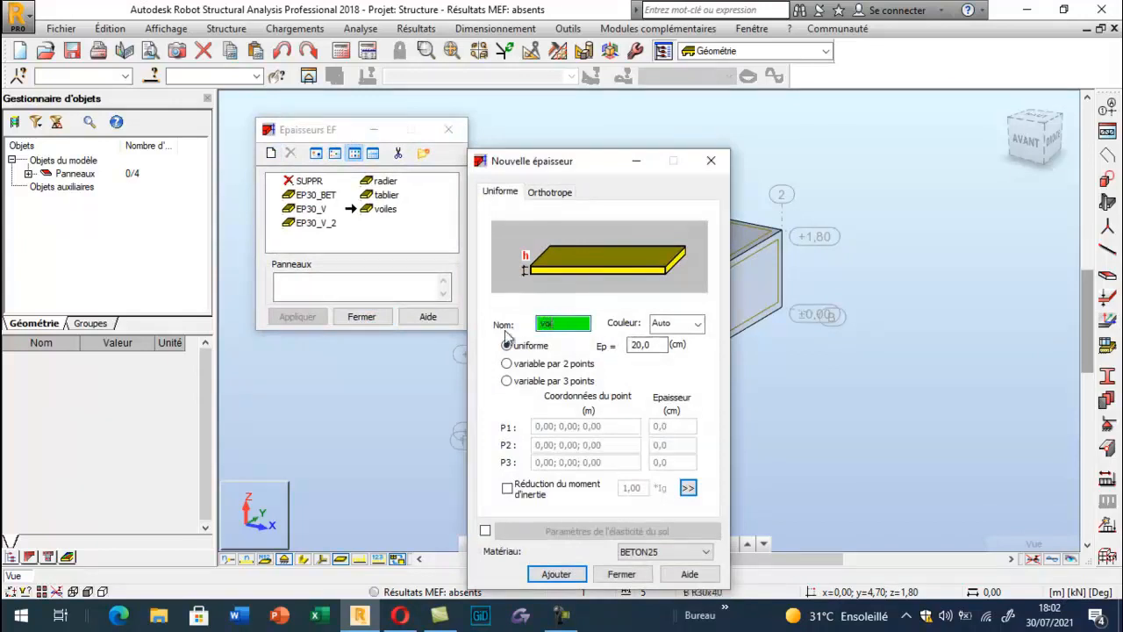
{"action": "type", "text": "le dallot"}
{"action": "left_click", "coordinate": [653, 344]}
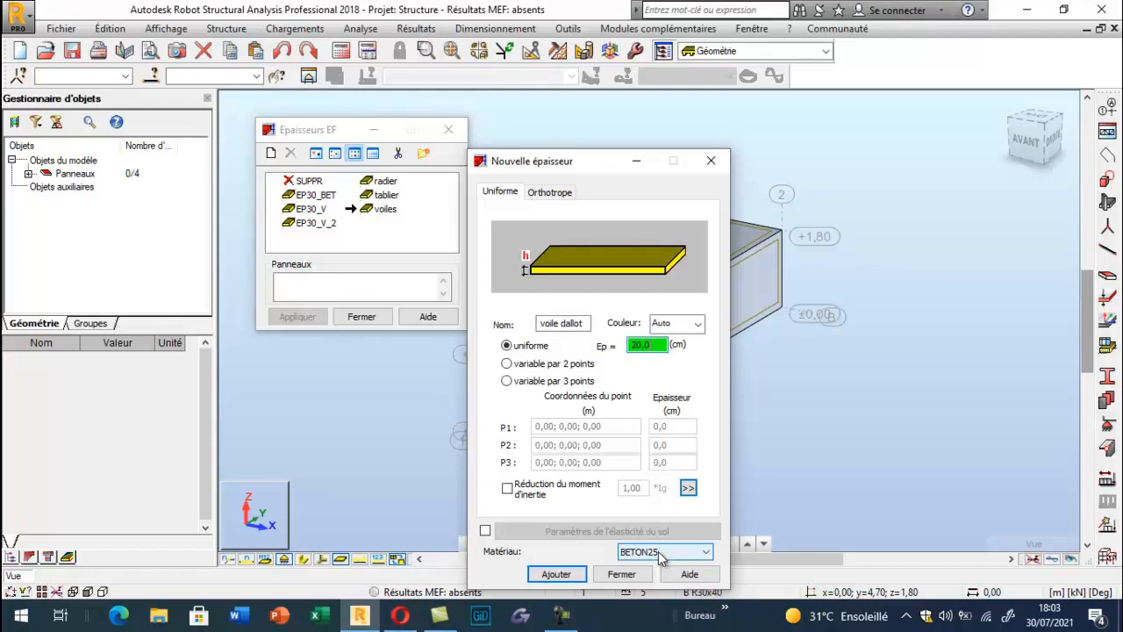
{"action": "left_click", "coordinate": [556, 574]}
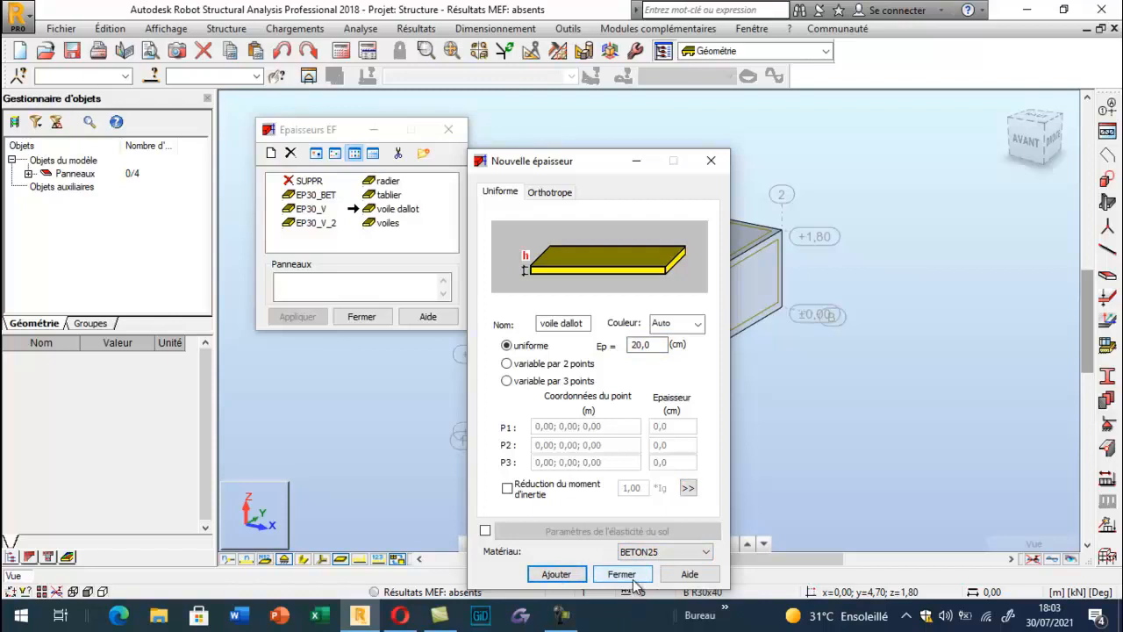
Assign the voile dallot thickness to the top slab and both side wall panels.
{"action": "left_click", "coordinate": [622, 574]}
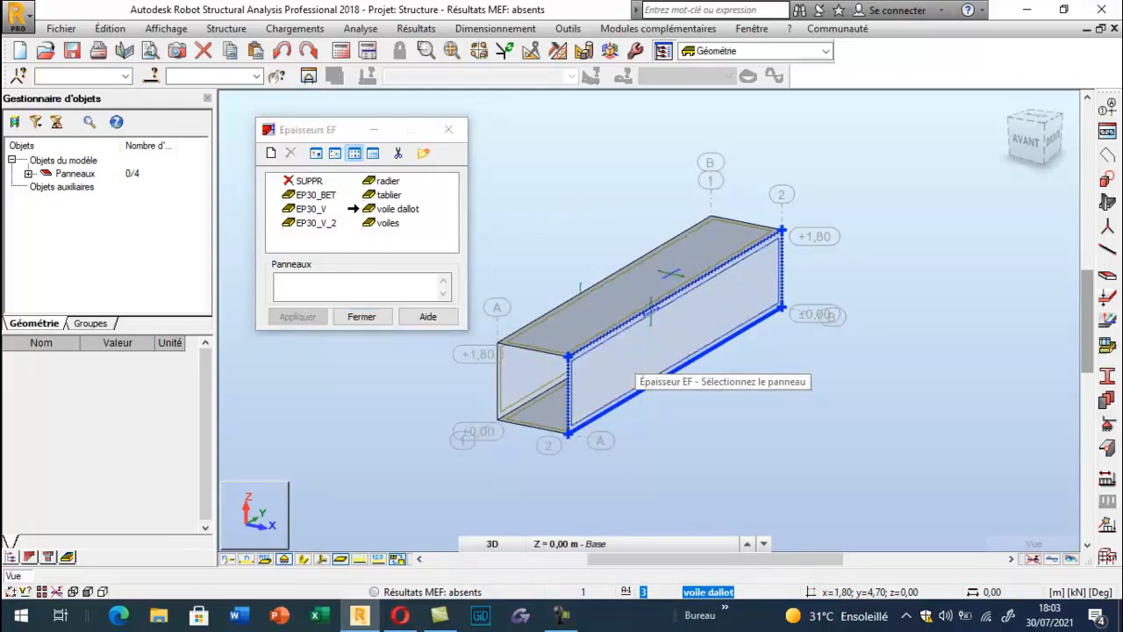
{"action": "scroll", "coordinate": [649, 312], "scroll_direction": "up", "scroll_amount": 5}
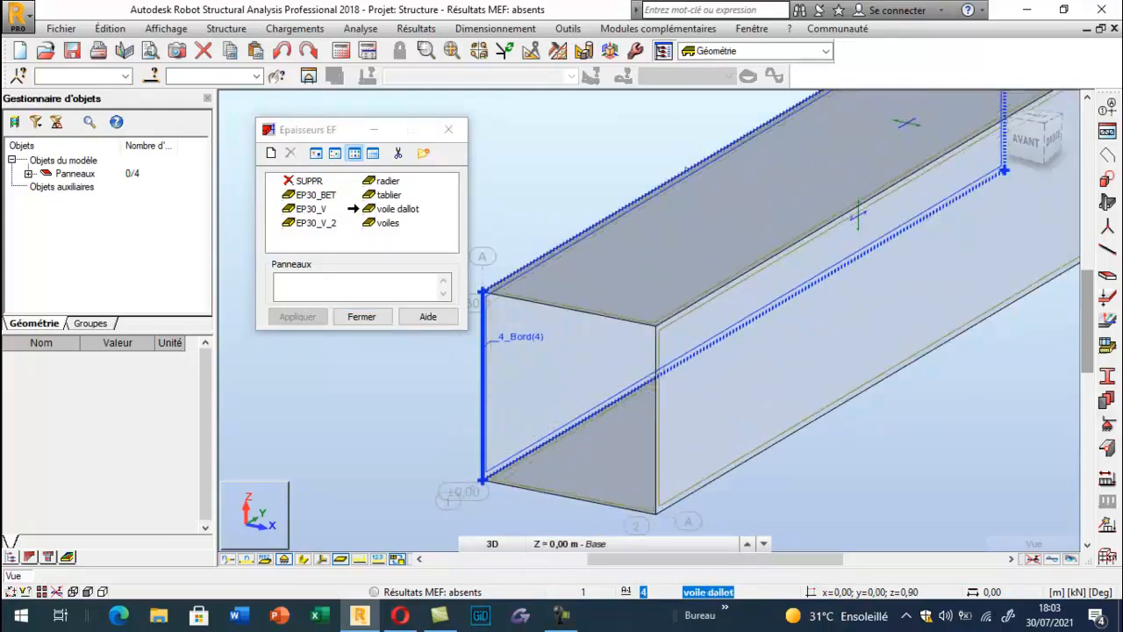
{"action": "scroll", "coordinate": [858, 215], "scroll_direction": "down", "scroll_amount": 4}
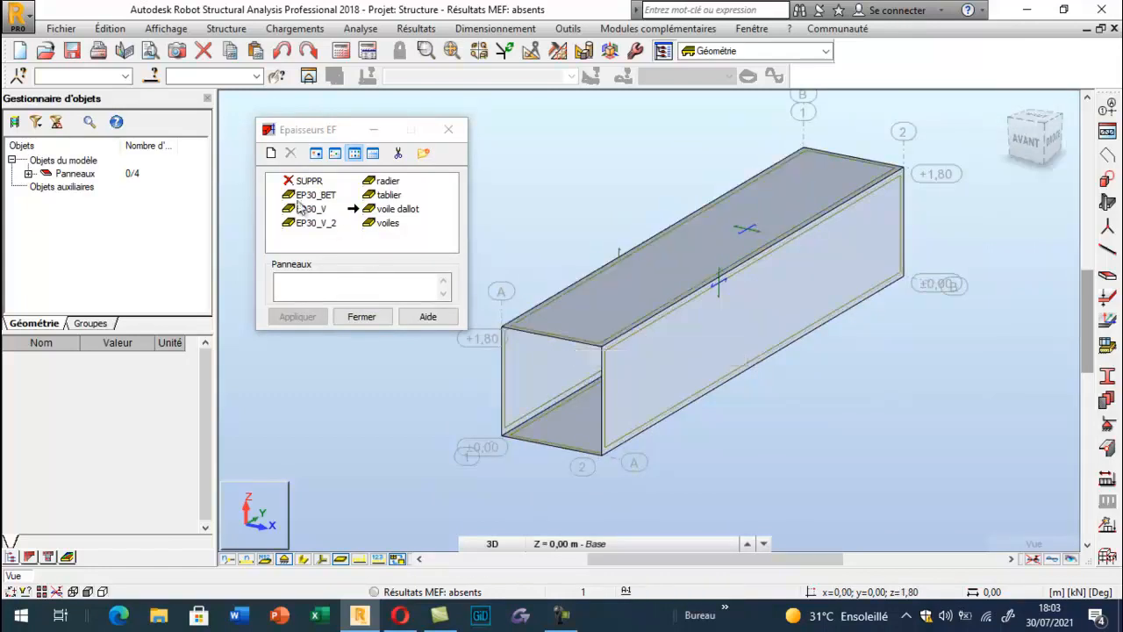
Define a second uniform panel thickness named "radier dallot", 25 cm thick, in BETON25.
{"action": "left_click", "coordinate": [271, 152]}
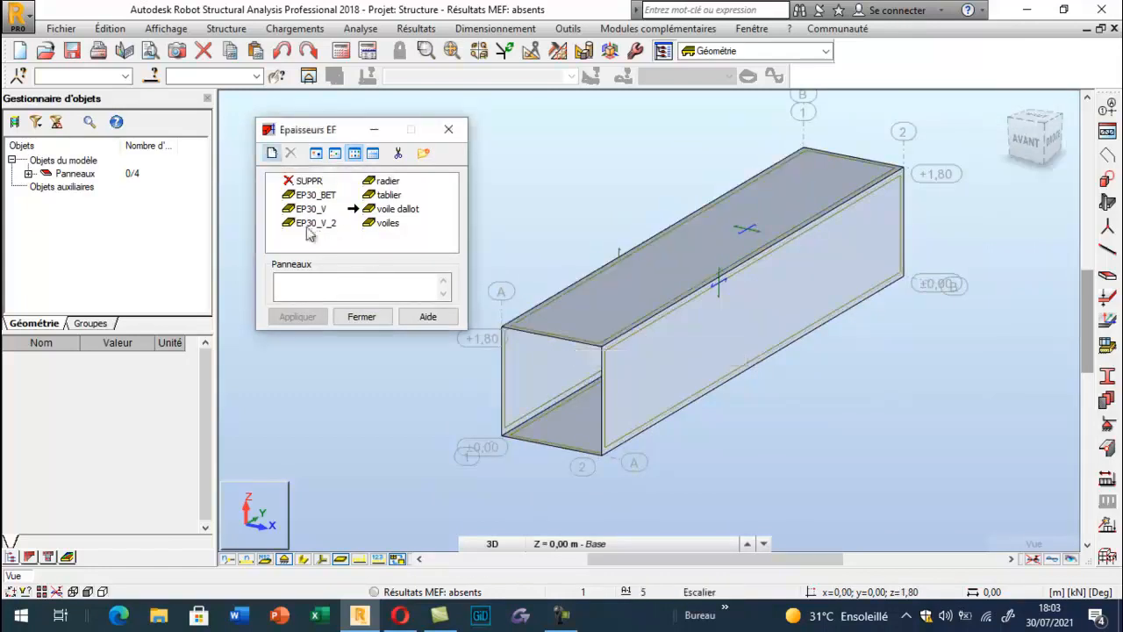
{"action": "double_click", "coordinate": [577, 324]}
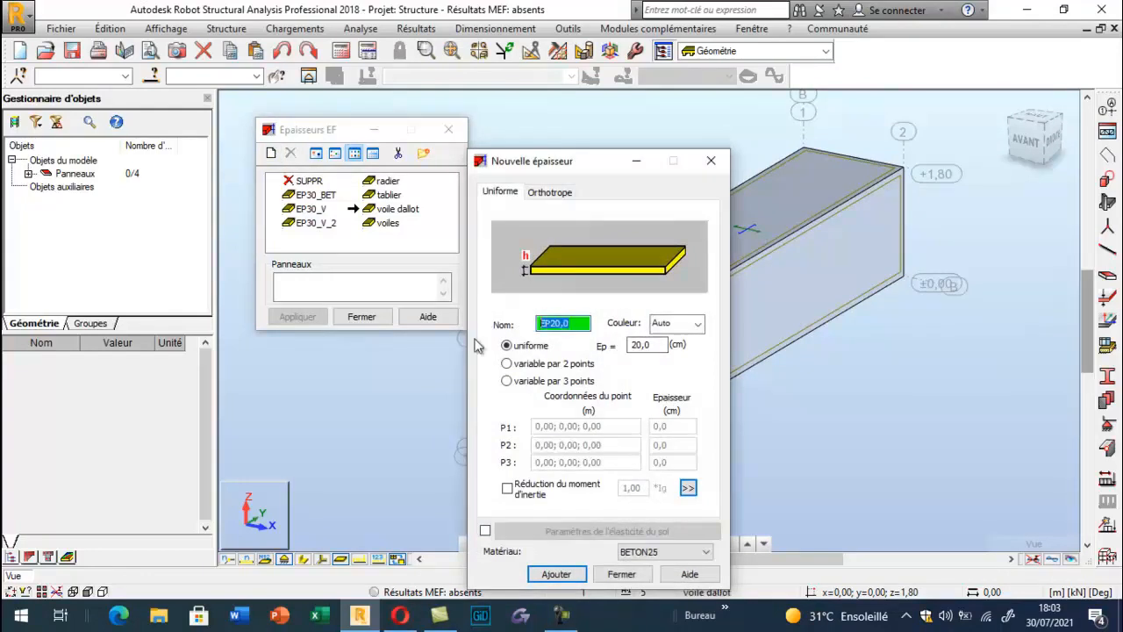
{"action": "type", "text": "re"}
{"action": "type", "text": "dier dallo"}
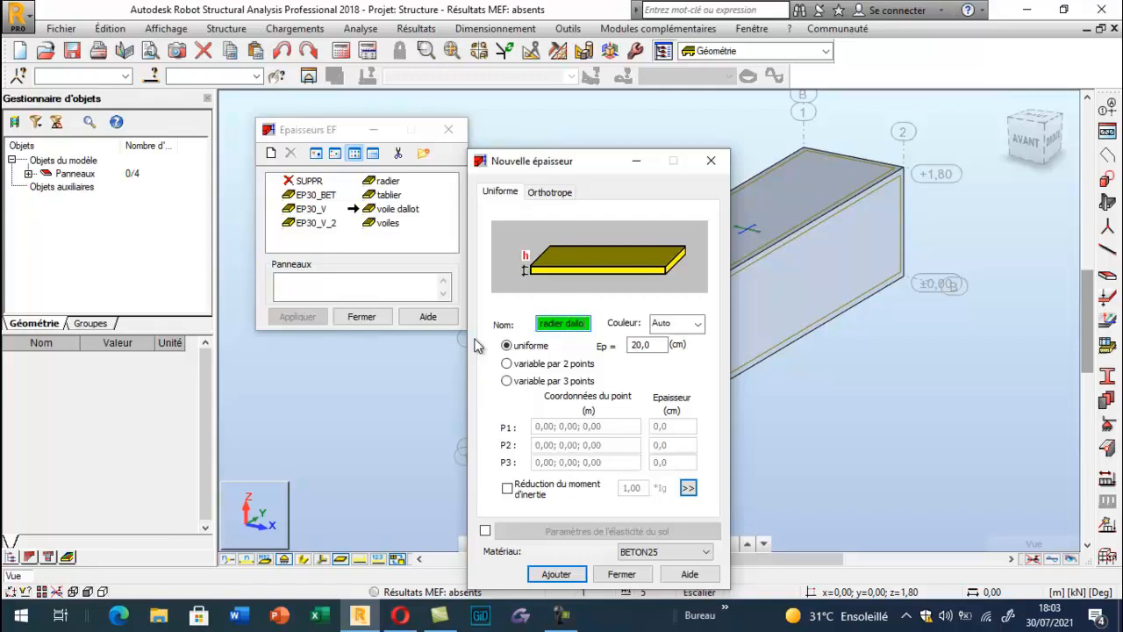
{"action": "type", "text": "t"}
{"action": "double_click", "coordinate": [645, 345]}
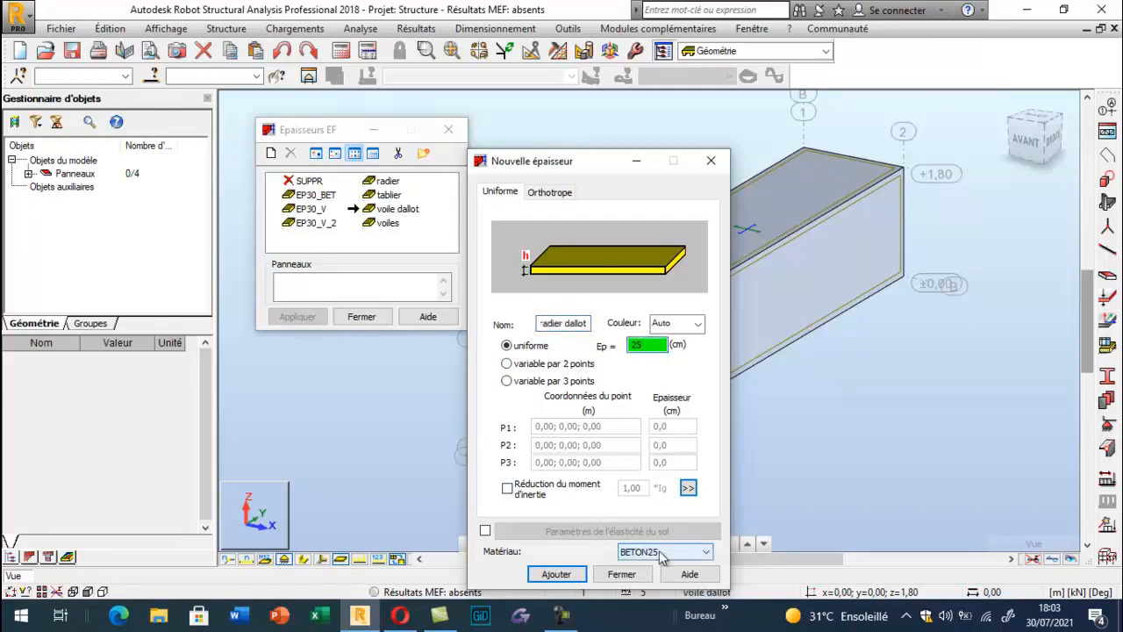
{"action": "left_click", "coordinate": [556, 574]}
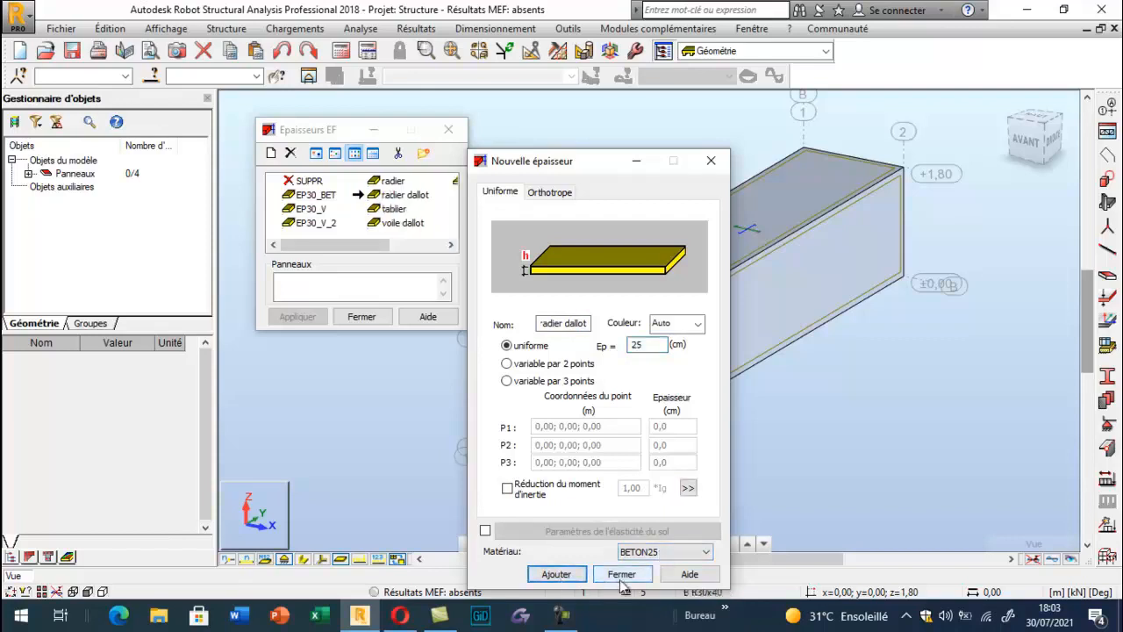
{"action": "left_click", "coordinate": [621, 574]}
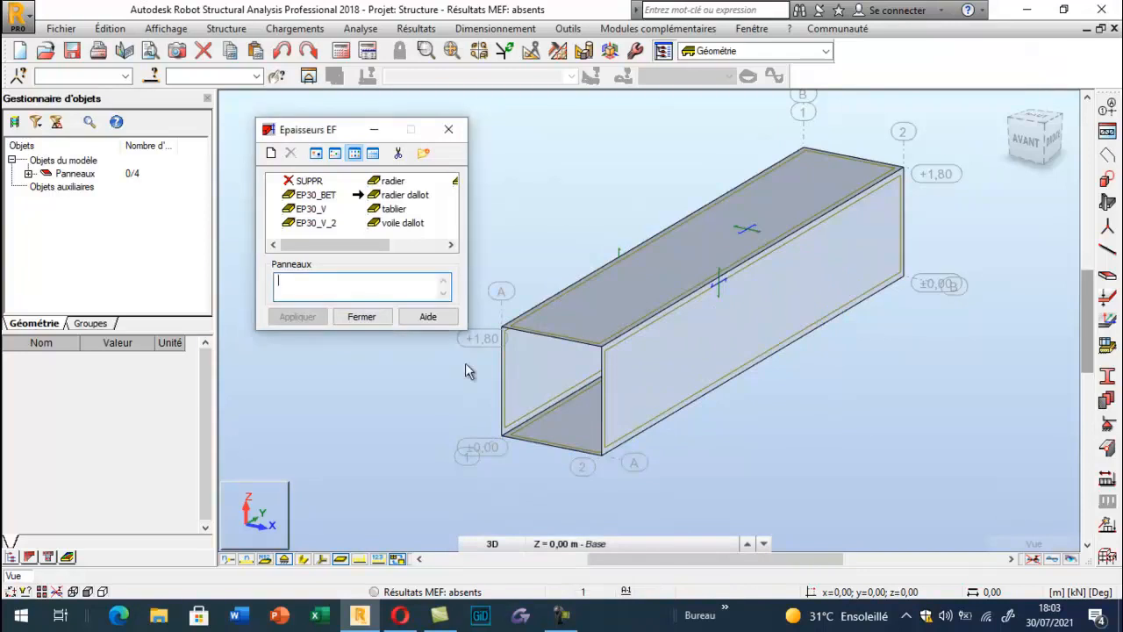
Apply the radier dallot thickness to the bottom slab panel and finish assigning thicknesses.
{"action": "left_click", "coordinate": [545, 446]}
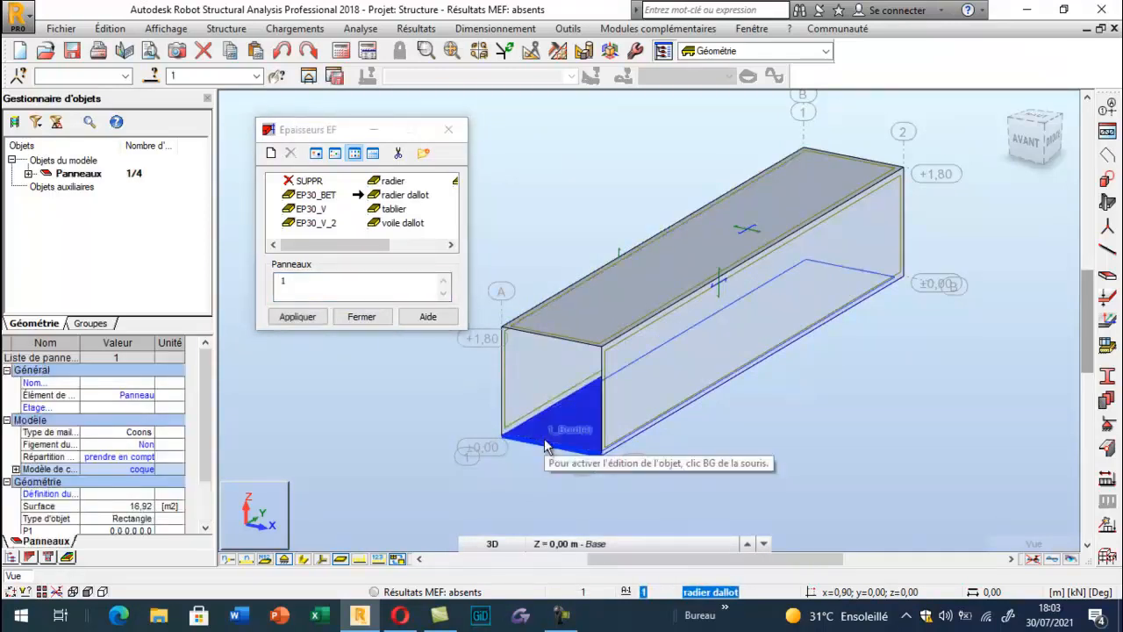
{"action": "left_click", "coordinate": [297, 316]}
{"action": "left_click", "coordinate": [361, 316]}
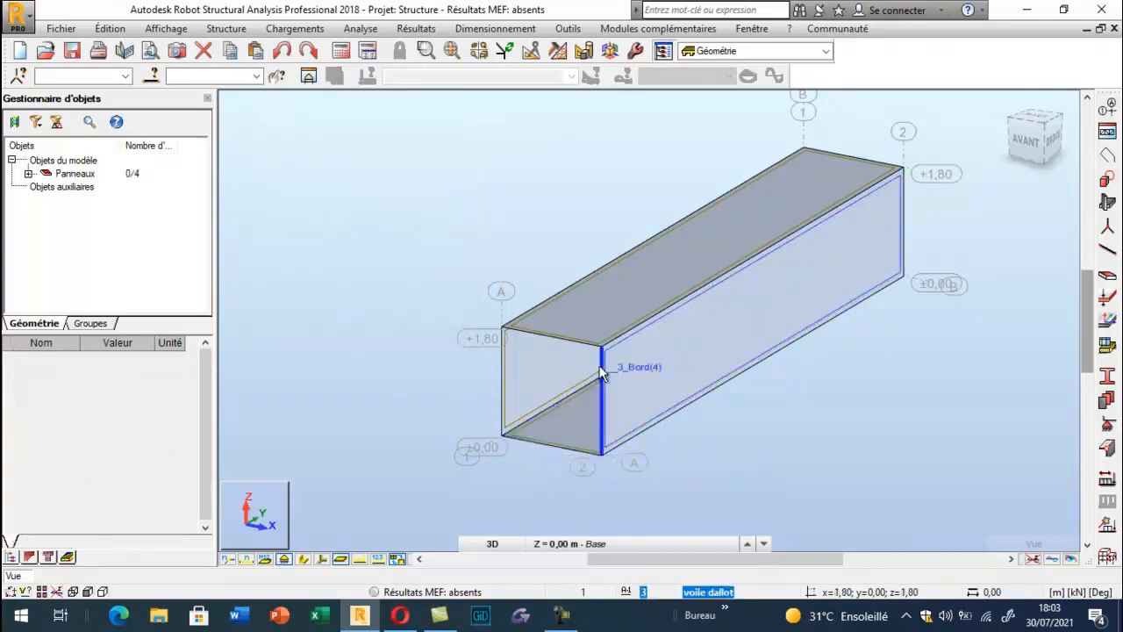
Turn on the panel thickness display (Epaisseur des panneaux) and inspect the walls and slabs at the open end.
{"action": "right_click", "coordinate": [377, 153]}
{"action": "left_click", "coordinate": [393, 324]}
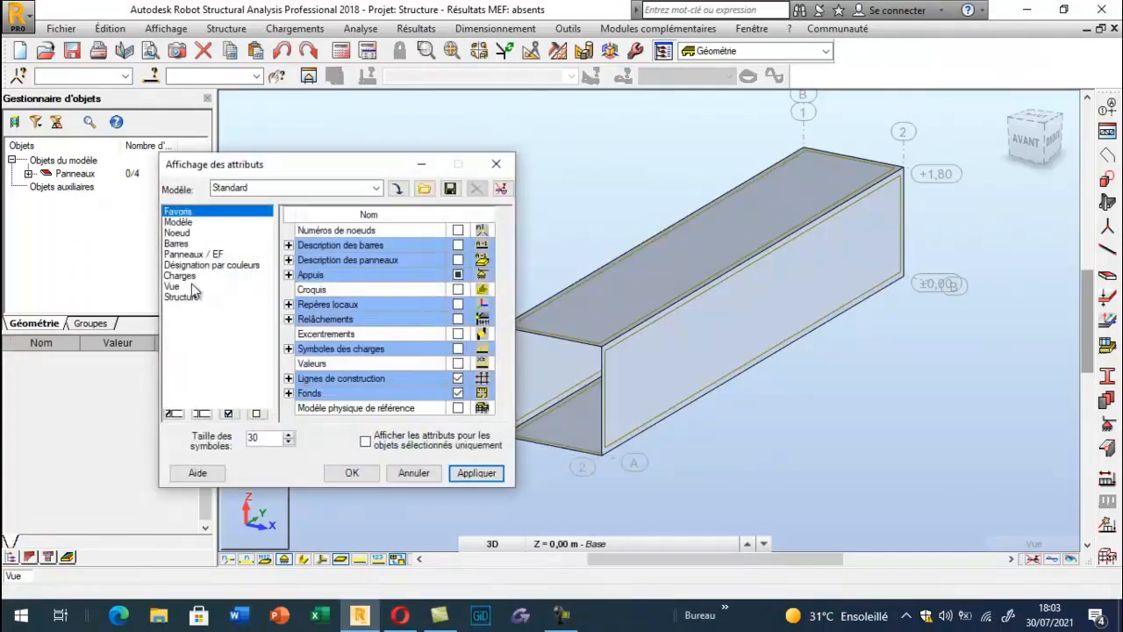
{"action": "left_click", "coordinate": [193, 254]}
{"action": "left_click", "coordinate": [458, 274]}
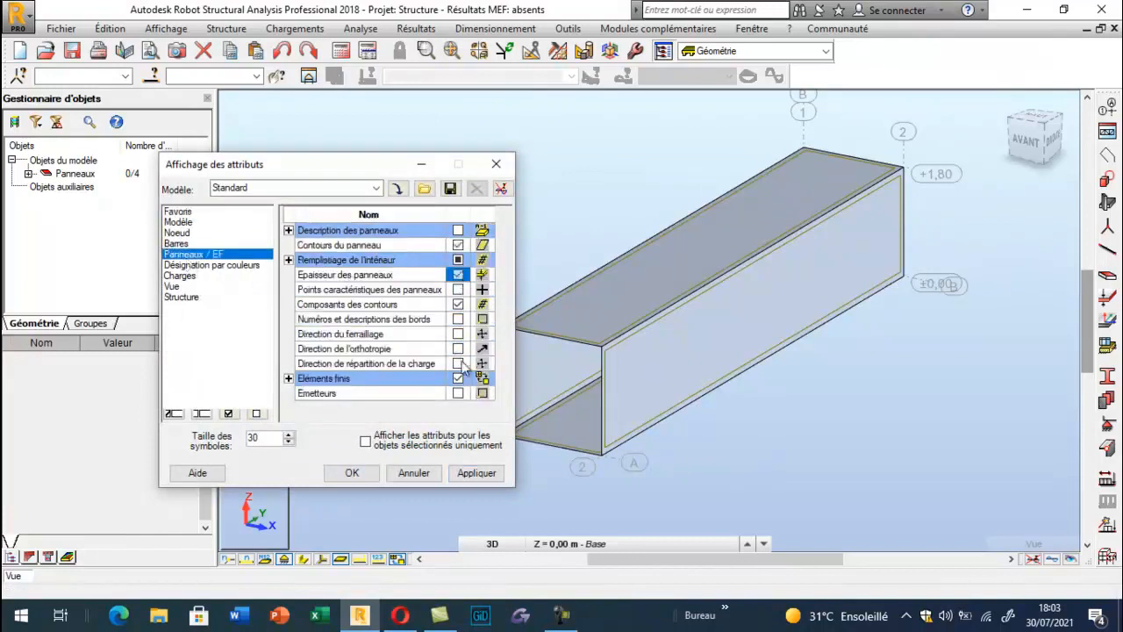
{"action": "left_click", "coordinate": [477, 472]}
{"action": "left_click", "coordinate": [352, 472]}
{"action": "scroll", "coordinate": [602, 353], "scroll_direction": "up", "scroll_amount": 4}
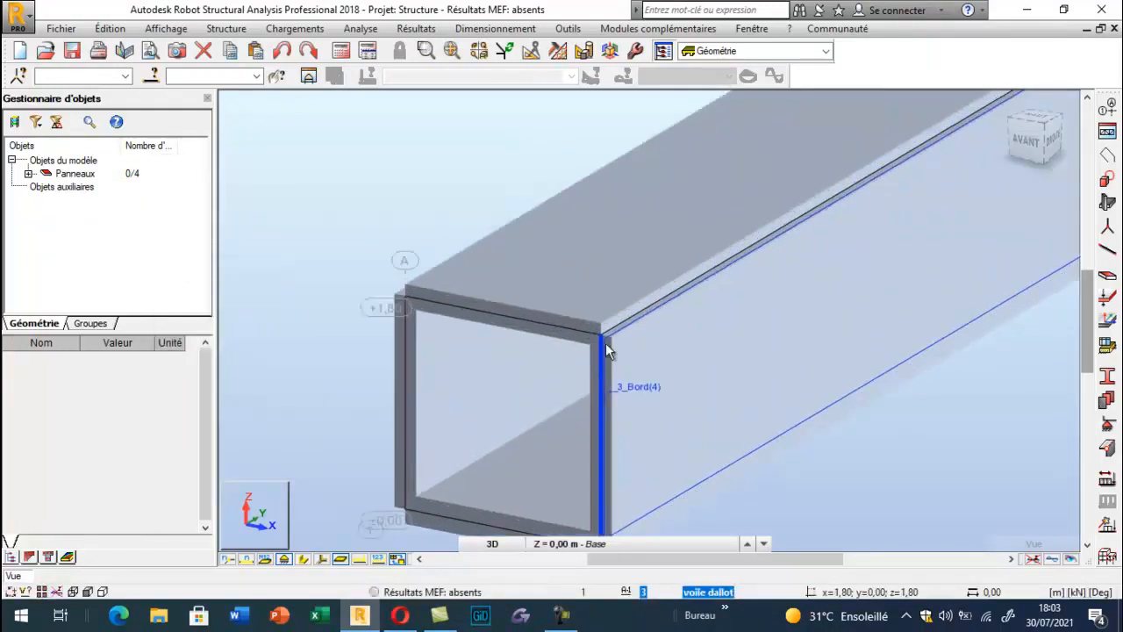
{"action": "scroll", "coordinate": [545, 297], "scroll_direction": "down", "scroll_amount": 2}
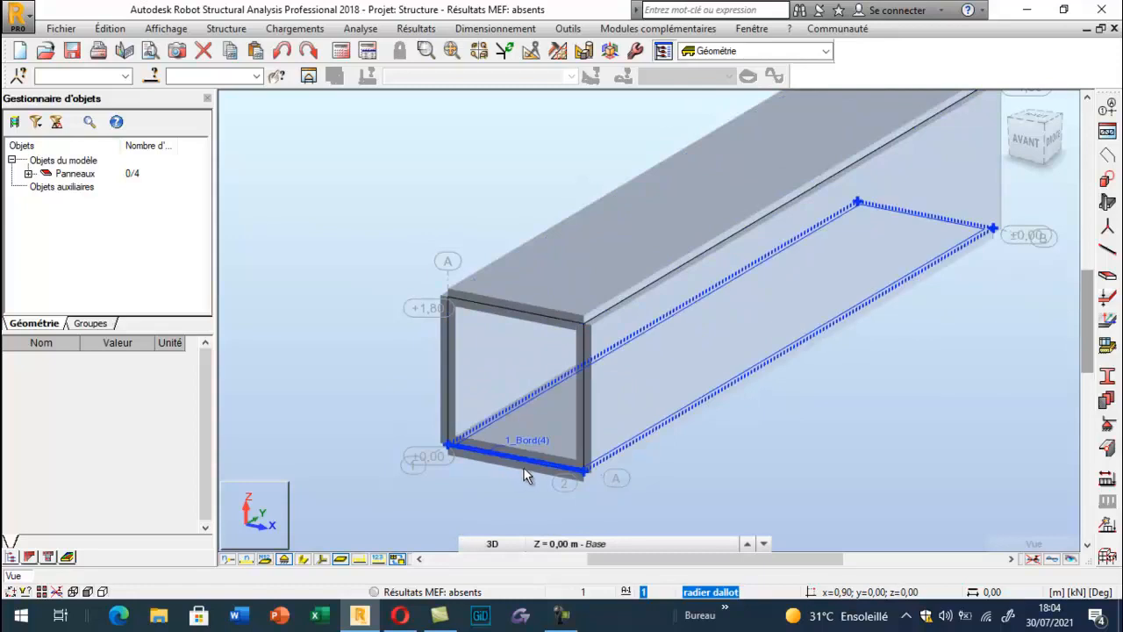
Turn the panel thickness display (Epaisseur des panneaux) back off in the view attributes.
{"action": "right_click", "coordinate": [339, 285]}
{"action": "left_click", "coordinate": [239, 420]}
{"action": "left_click", "coordinate": [654, 93]}
{"action": "right_click", "coordinate": [354, 152]}
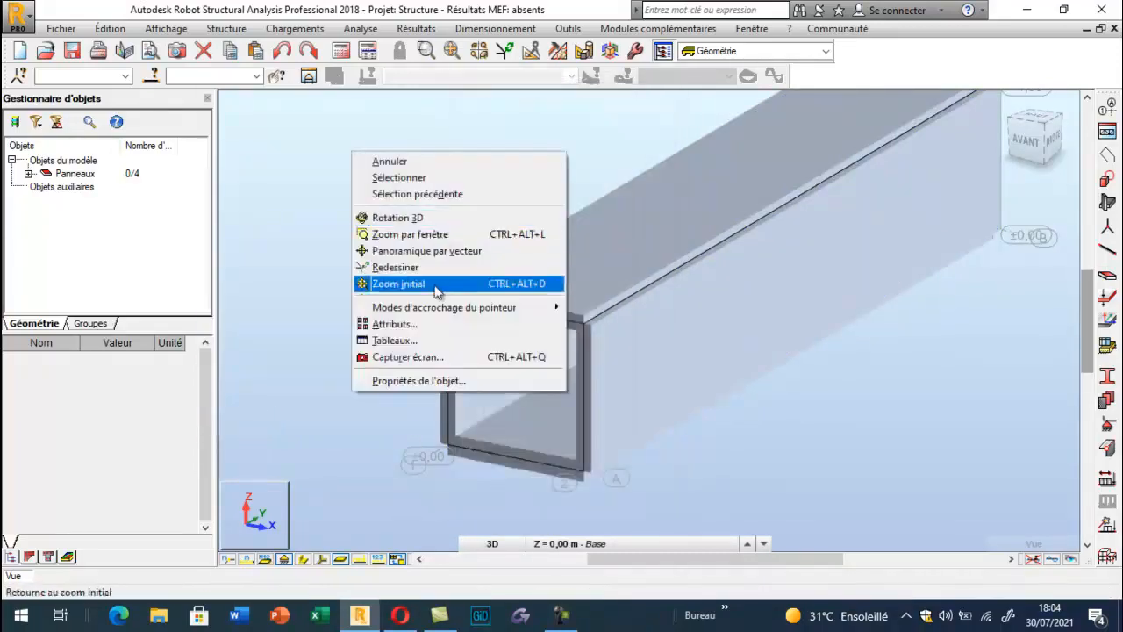
{"action": "left_click", "coordinate": [420, 324]}
{"action": "left_click", "coordinate": [457, 275]}
{"action": "left_click", "coordinate": [466, 472]}
{"action": "left_click", "coordinate": [369, 478]}
{"action": "scroll", "coordinate": [339, 258], "scroll_direction": "down", "scroll_amount": 5}
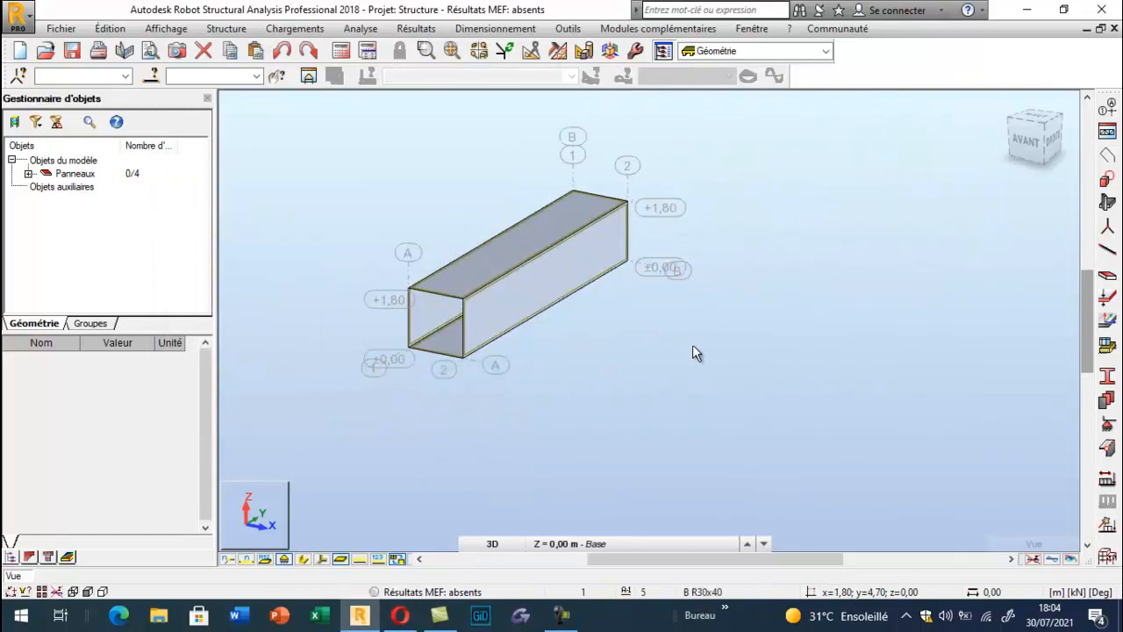
{"action": "left_click", "coordinate": [446, 337]}
{"action": "scroll", "coordinate": [511, 347], "scroll_direction": "up", "scroll_amount": 3}
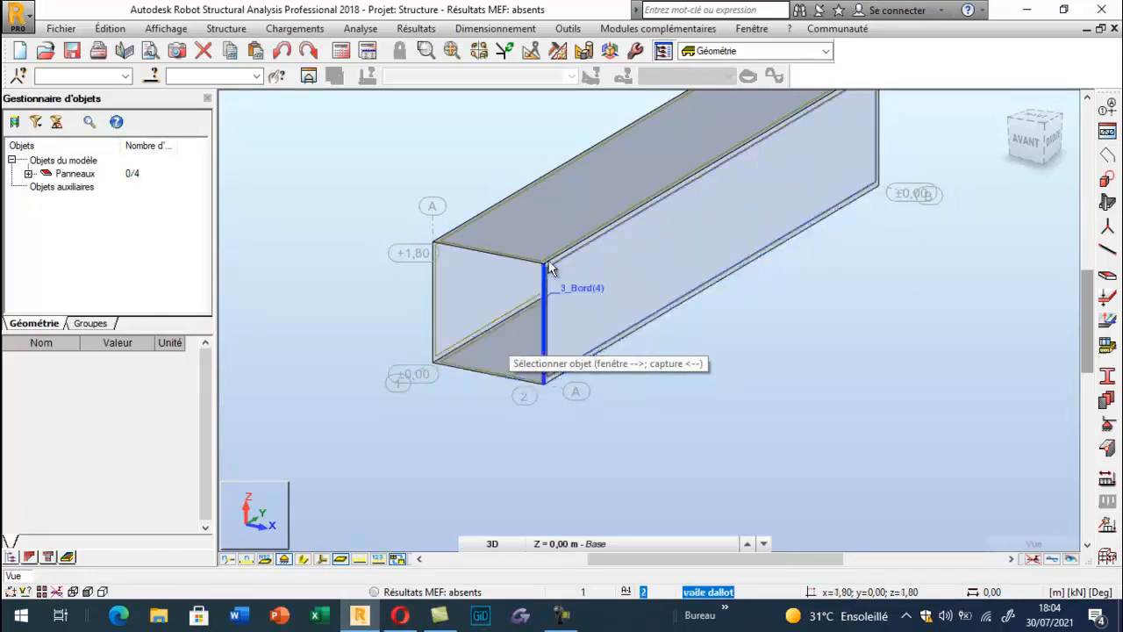
{"action": "scroll", "coordinate": [548, 254], "scroll_direction": "down", "scroll_amount": 2}
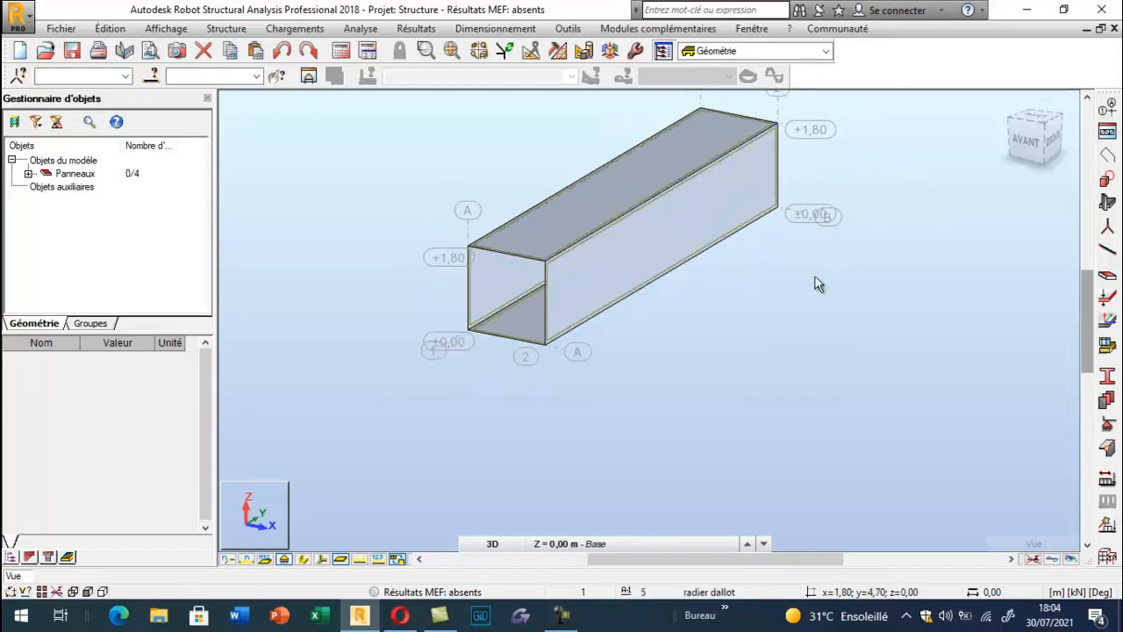
{"action": "scroll", "coordinate": [705, 364], "scroll_direction": "down", "scroll_amount": 2}
{"action": "scroll", "coordinate": [692, 247], "scroll_direction": "up", "scroll_amount": 2}
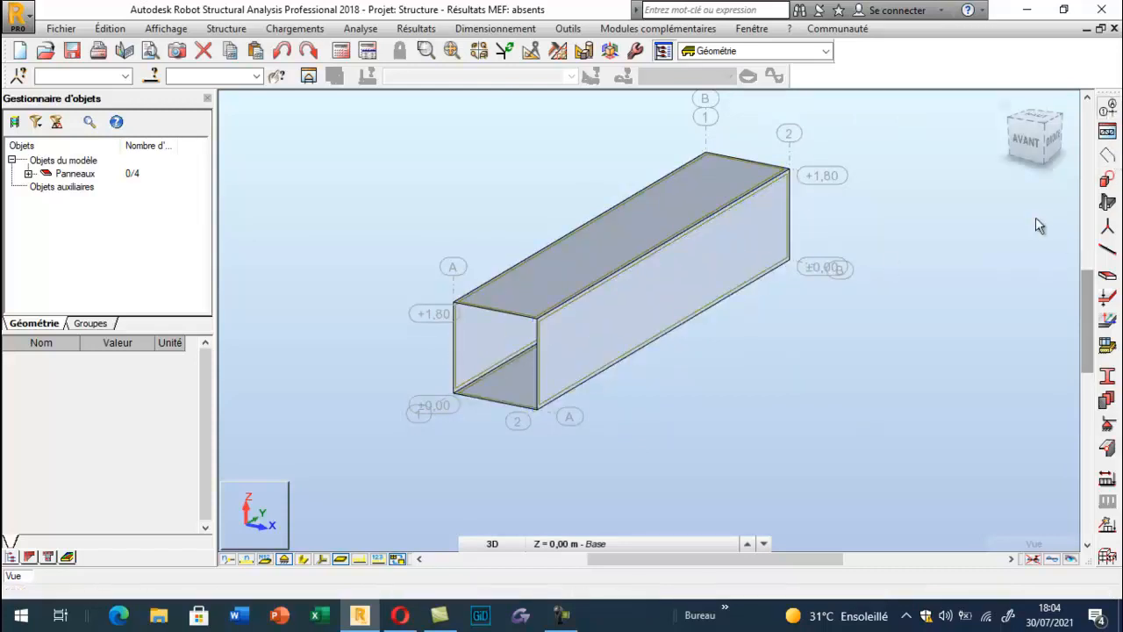
Add a Y construction line at 2.45 m, using one repeat from 0.00 with a 2.45 m spacing.
{"action": "left_click", "coordinate": [1107, 132]}
{"action": "left_click_drag", "start_coordinate": [668, 87], "coordinate": [259, 115]}
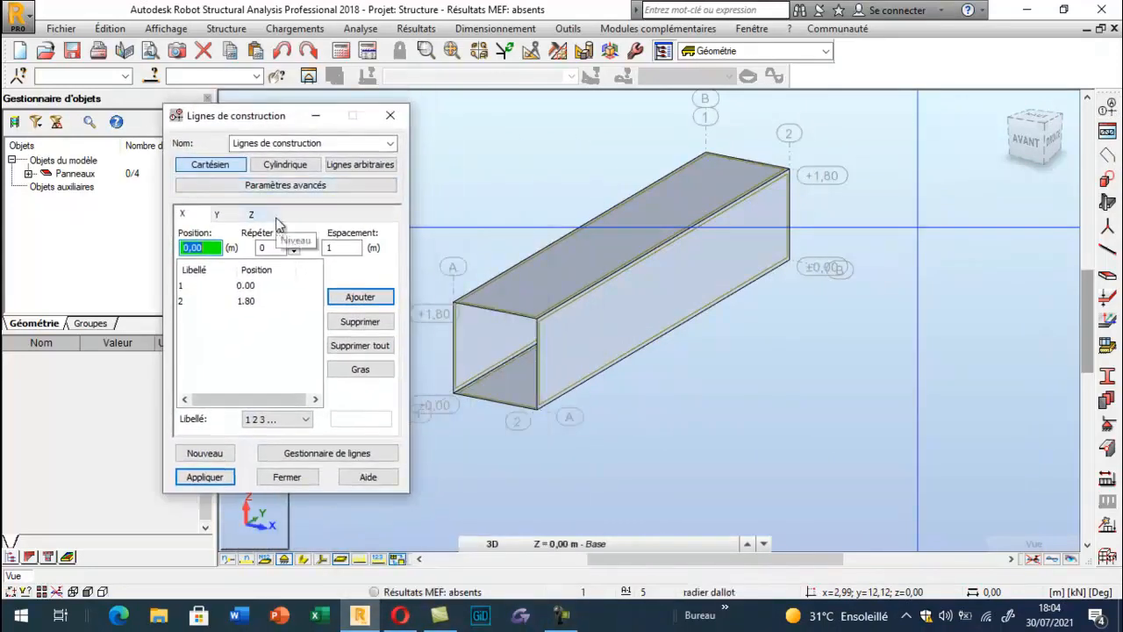
{"action": "left_click", "coordinate": [219, 216]}
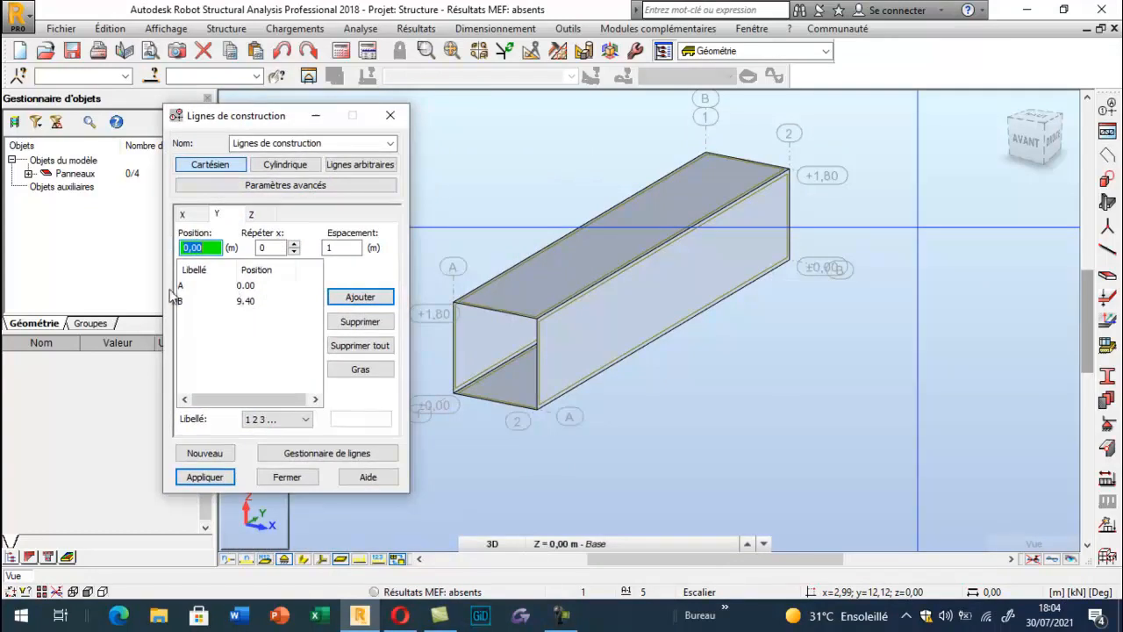
{"action": "left_click", "coordinate": [294, 244]}
{"action": "left_click", "coordinate": [340, 251]}
{"action": "type", "text": "2.45"}
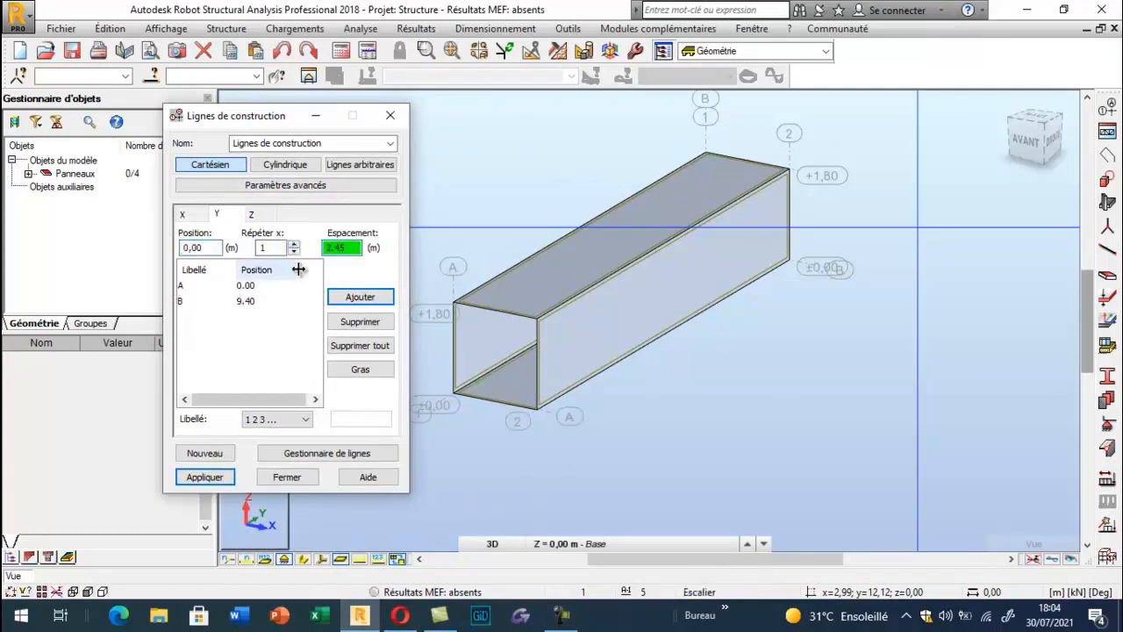
{"action": "left_click", "coordinate": [360, 297]}
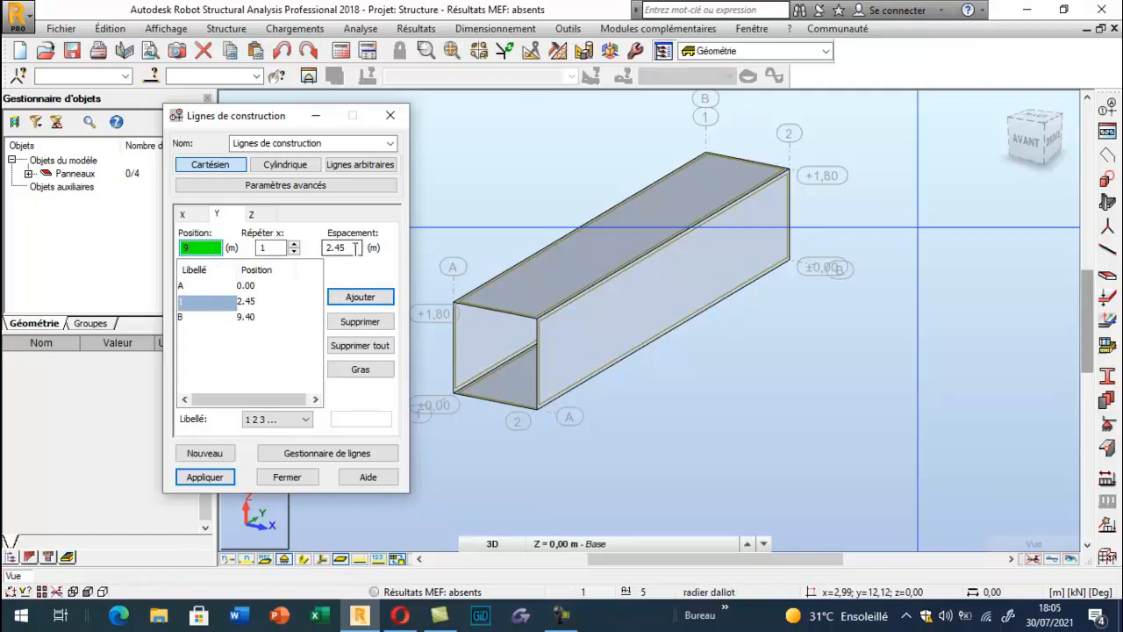
Try adding Y lines from 9.00 m with one repeat at 2.45 m spacing, and delete the 9.00 and 11.45 lines.
{"action": "left_click", "coordinate": [356, 298]}
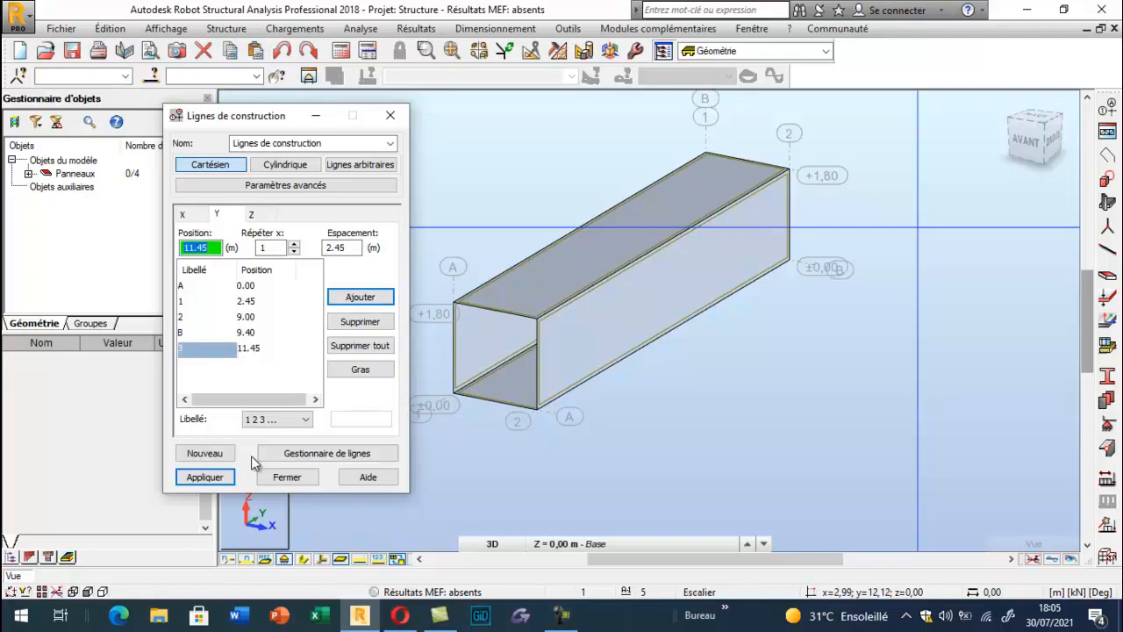
{"action": "left_click", "coordinate": [247, 320]}
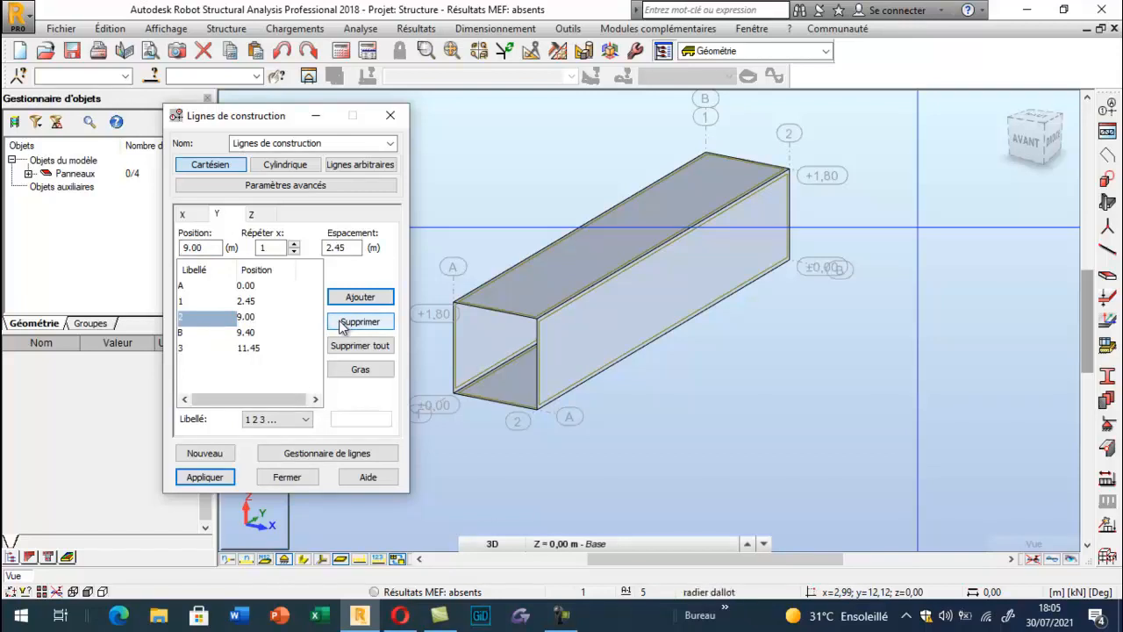
{"action": "left_click", "coordinate": [342, 323]}
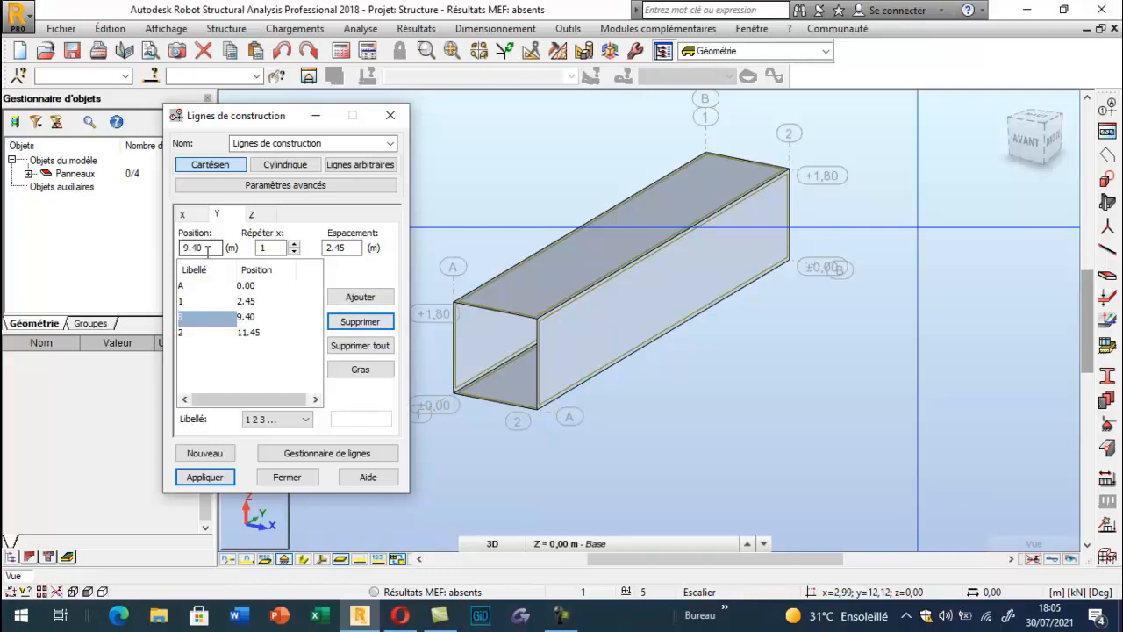
{"action": "left_click", "coordinate": [246, 333]}
{"action": "left_click", "coordinate": [350, 322]}
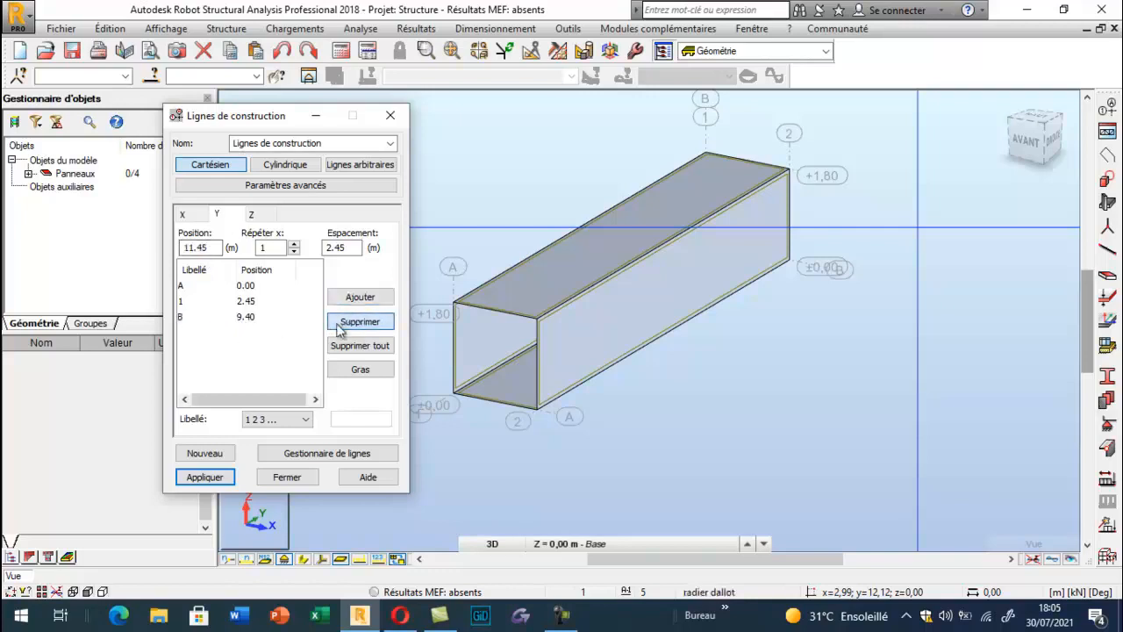
Add a Y construction line at 11.85 m, using one repeat from 9.40 m with a 2.45 m spacing, and apply it.
{"action": "left_click_drag", "start_coordinate": [226, 248], "coordinate": [180, 248]}
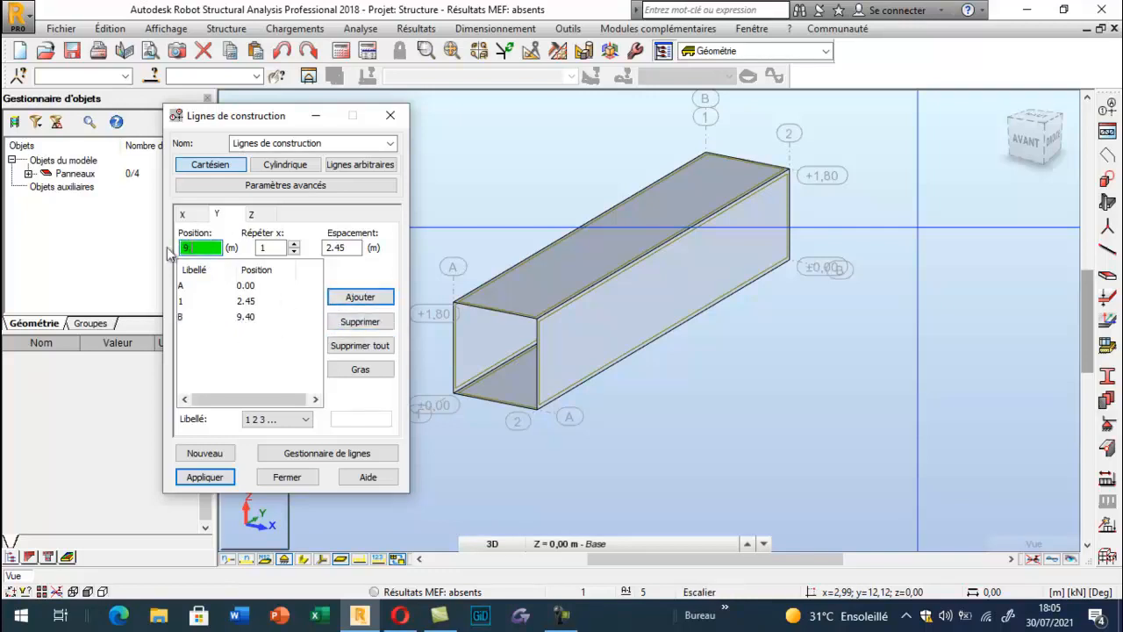
{"action": "type", "text": "9.4"}
{"action": "left_click", "coordinate": [359, 299]}
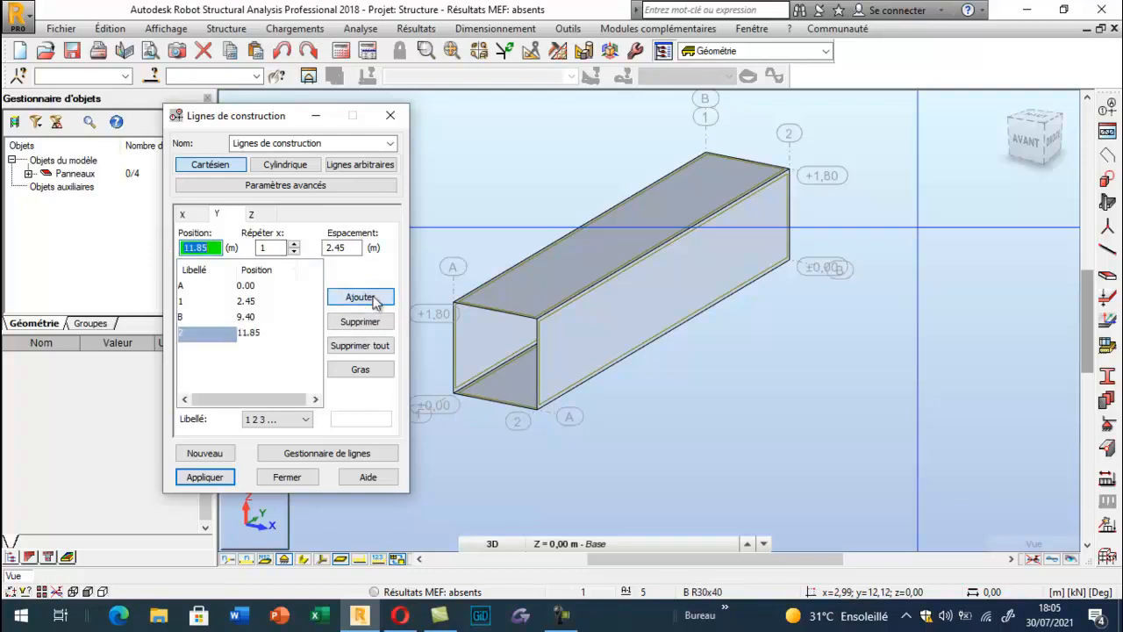
{"action": "left_click", "coordinate": [204, 478]}
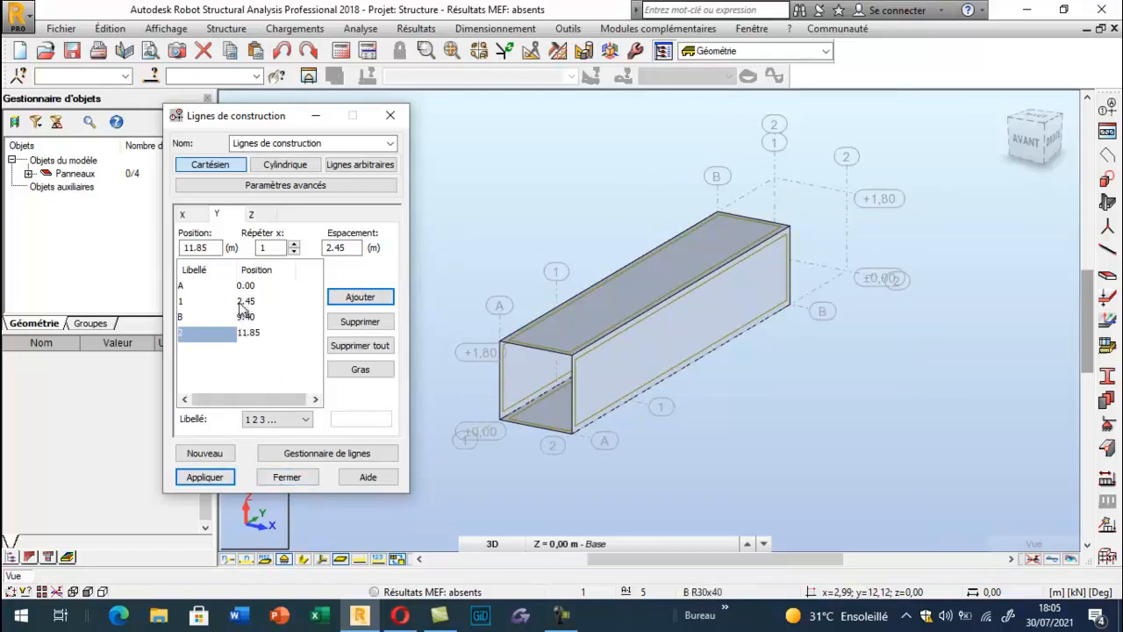
Replace the 2.45 m Y construction line with one at -2.45 m, using one repeat from 0 with a -2.45 m spacing.
{"action": "left_click", "coordinate": [245, 303]}
{"action": "left_click", "coordinate": [348, 323]}
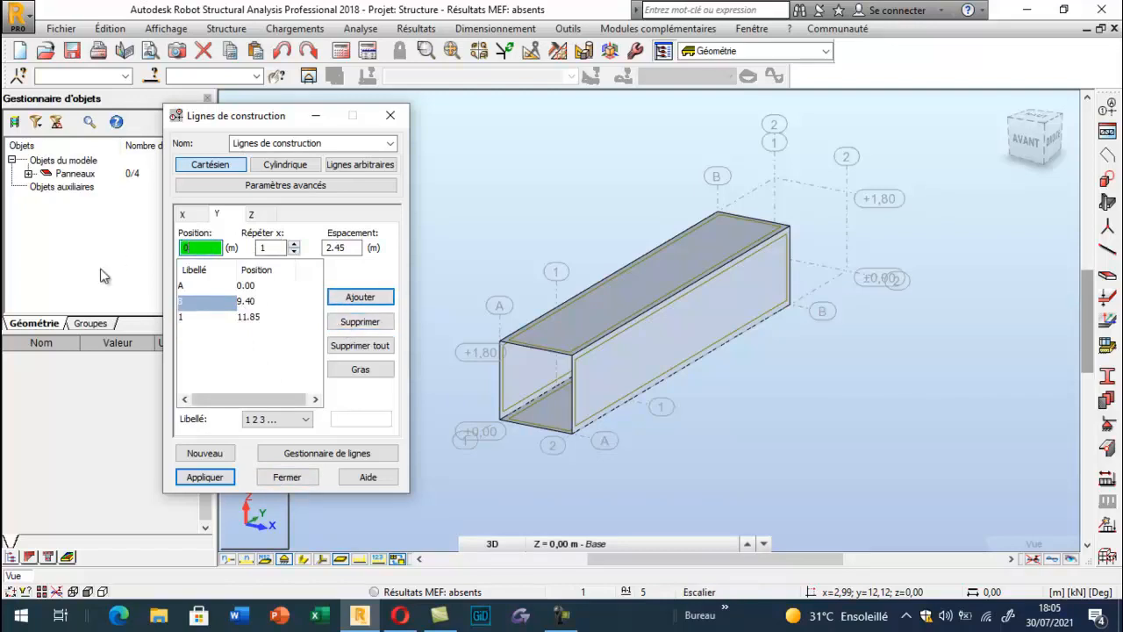
{"action": "left_click", "coordinate": [341, 248]}
{"action": "type", "text": "-2.45"}
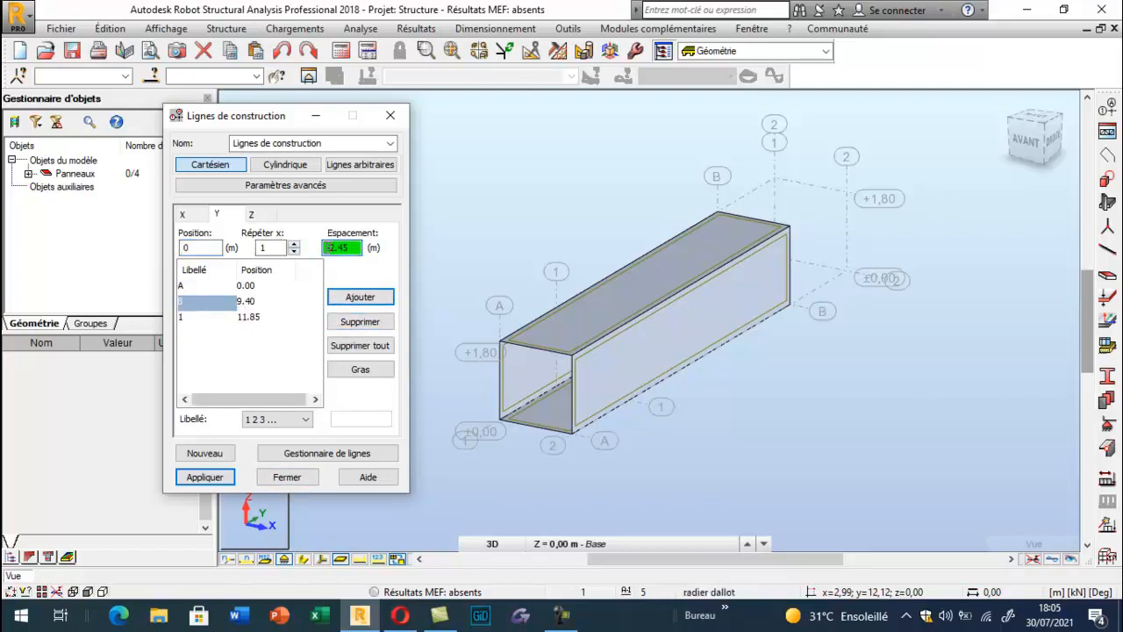
{"action": "left_click", "coordinate": [360, 296]}
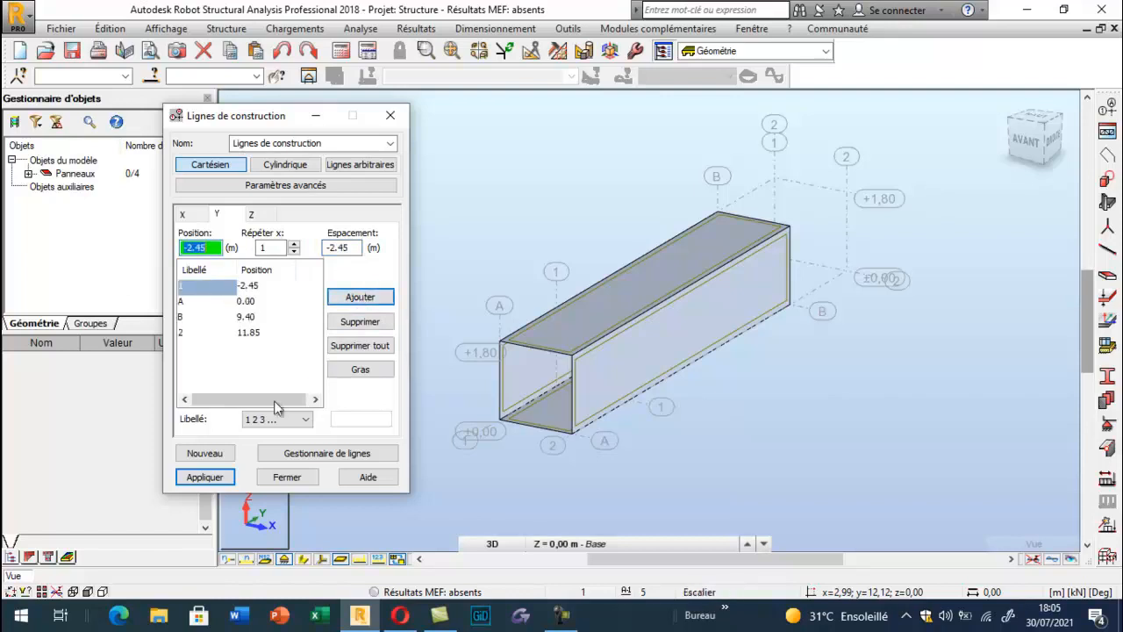
{"action": "left_click", "coordinate": [205, 477]}
{"action": "left_click", "coordinate": [287, 477]}
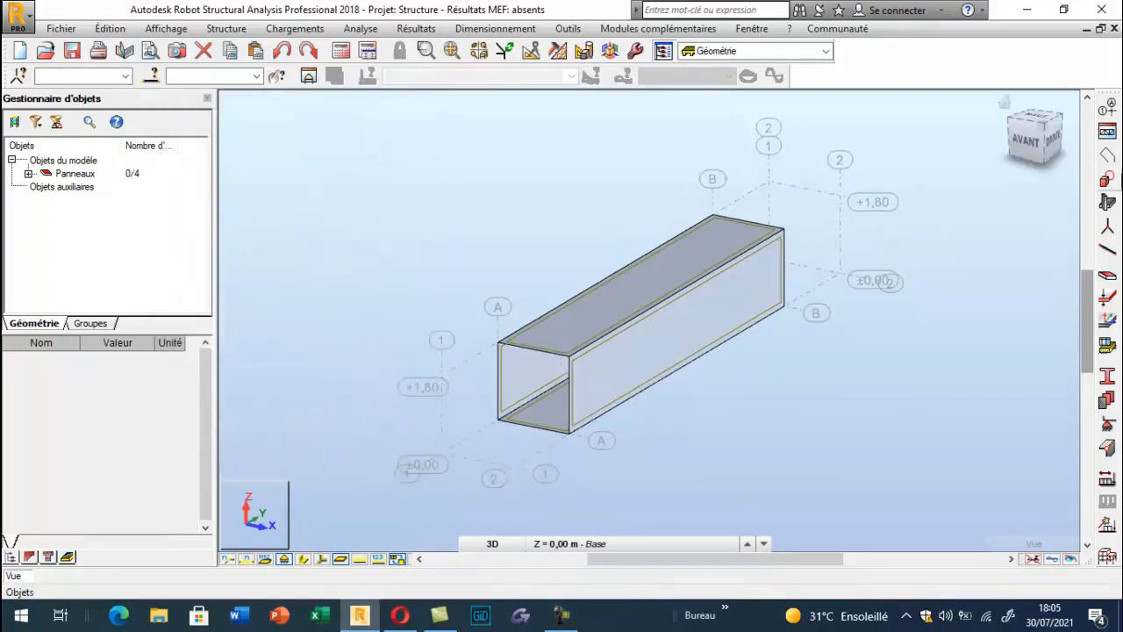
Add a Z construction line at 0.30 m, using one repeat from 0,00 with a 0.3 m spacing, and apply it.
{"action": "left_click", "coordinate": [1107, 132]}
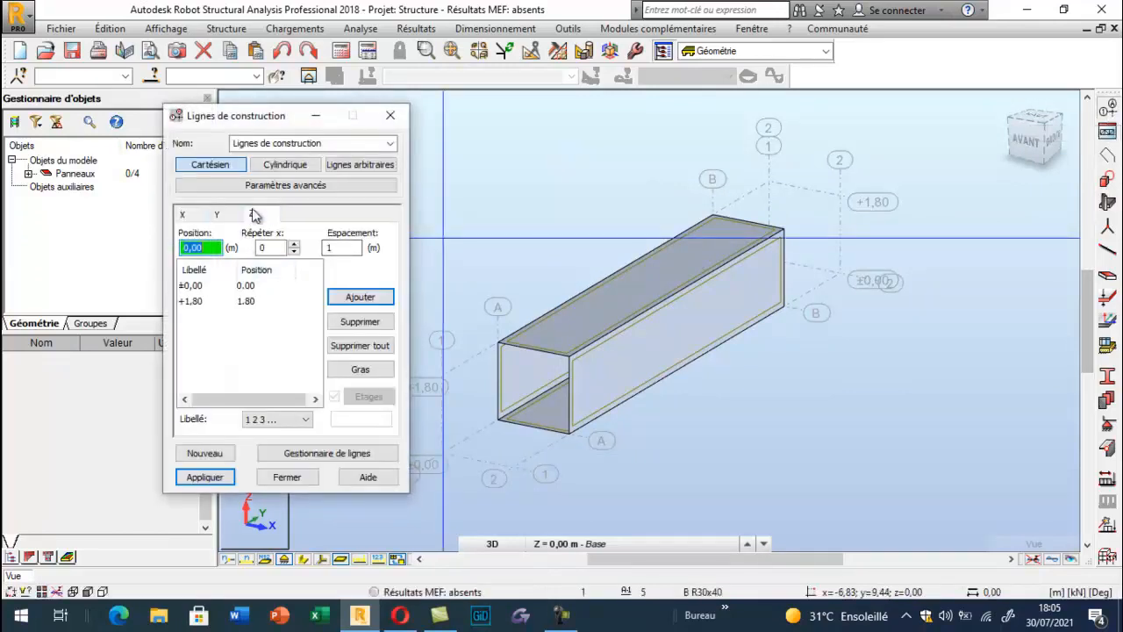
{"action": "left_click", "coordinate": [253, 215]}
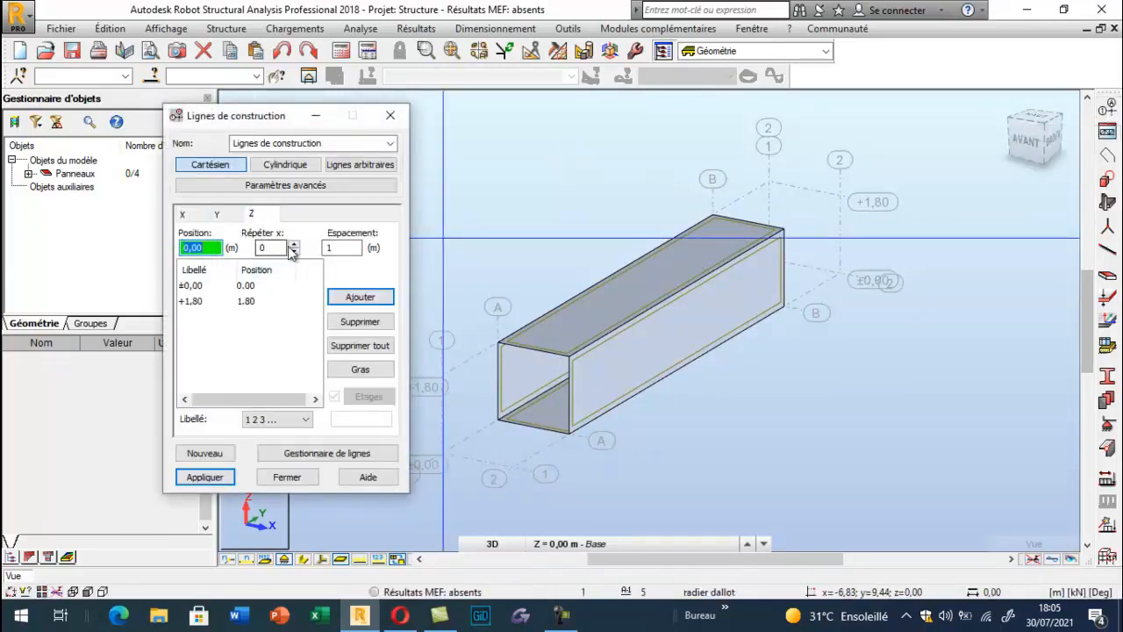
{"action": "left_click", "coordinate": [294, 244]}
{"action": "double_click", "coordinate": [336, 247]}
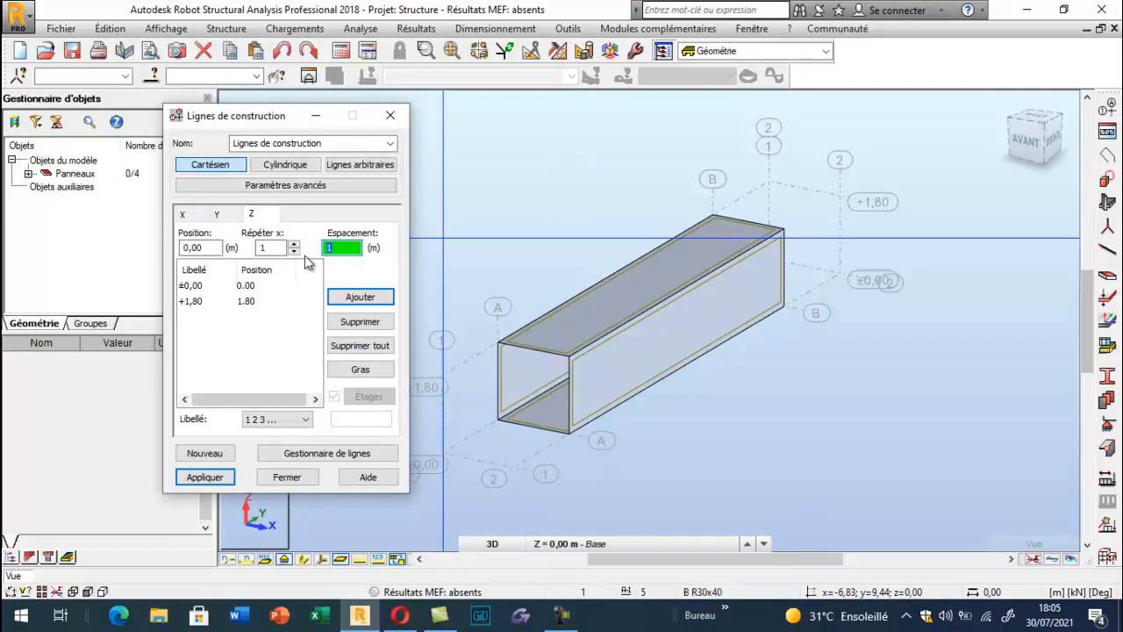
{"action": "type", "text": "0.3"}
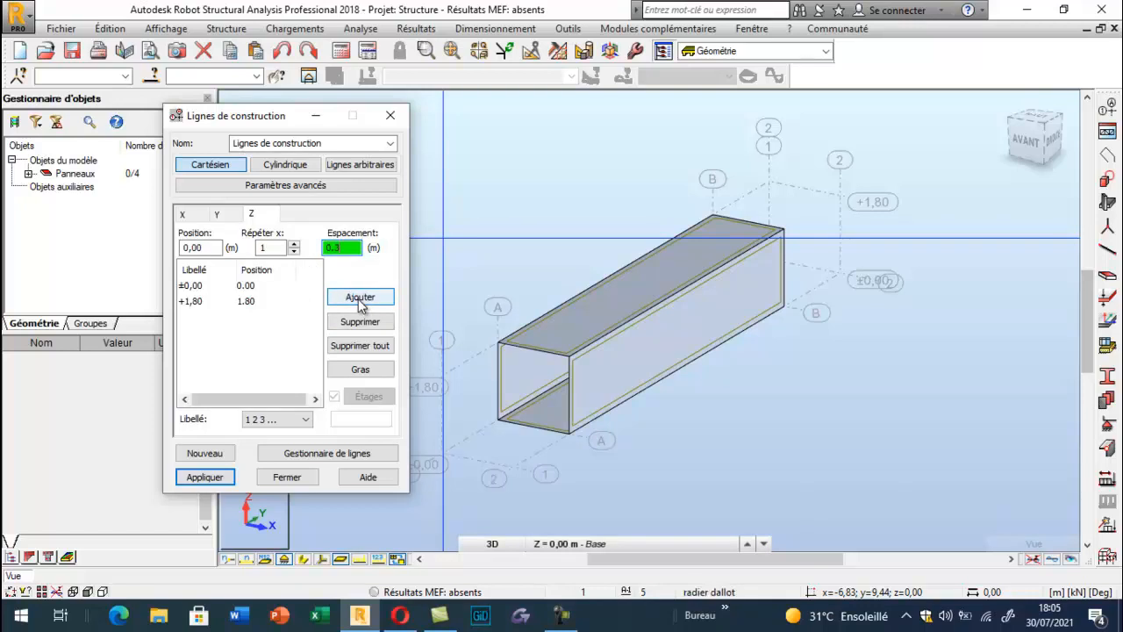
{"action": "left_click", "coordinate": [360, 298]}
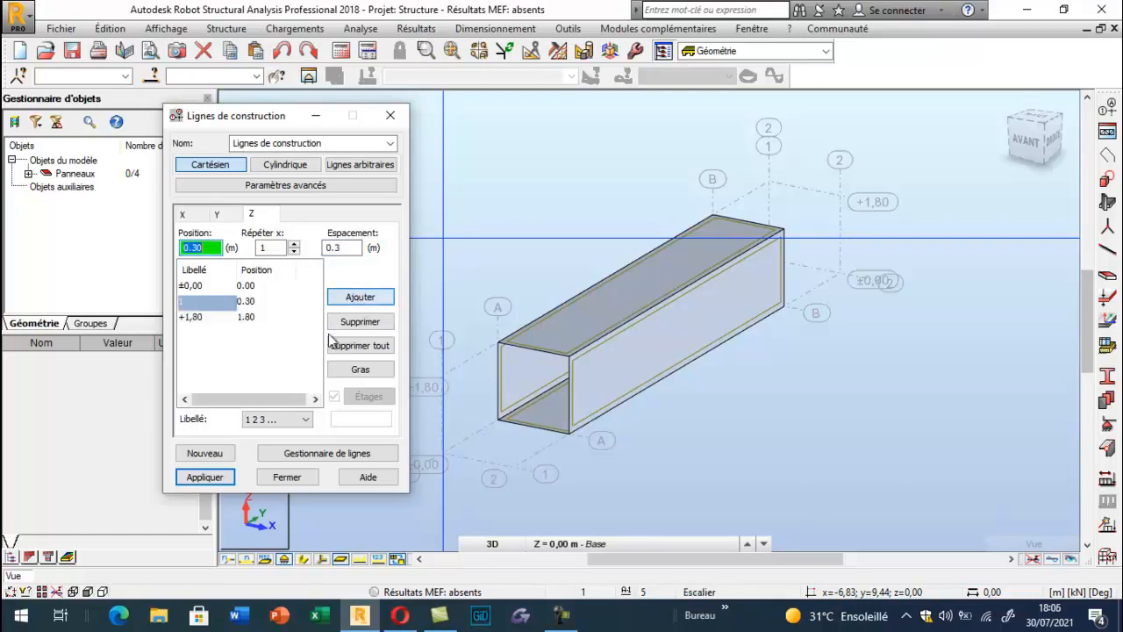
{"action": "left_click", "coordinate": [205, 478]}
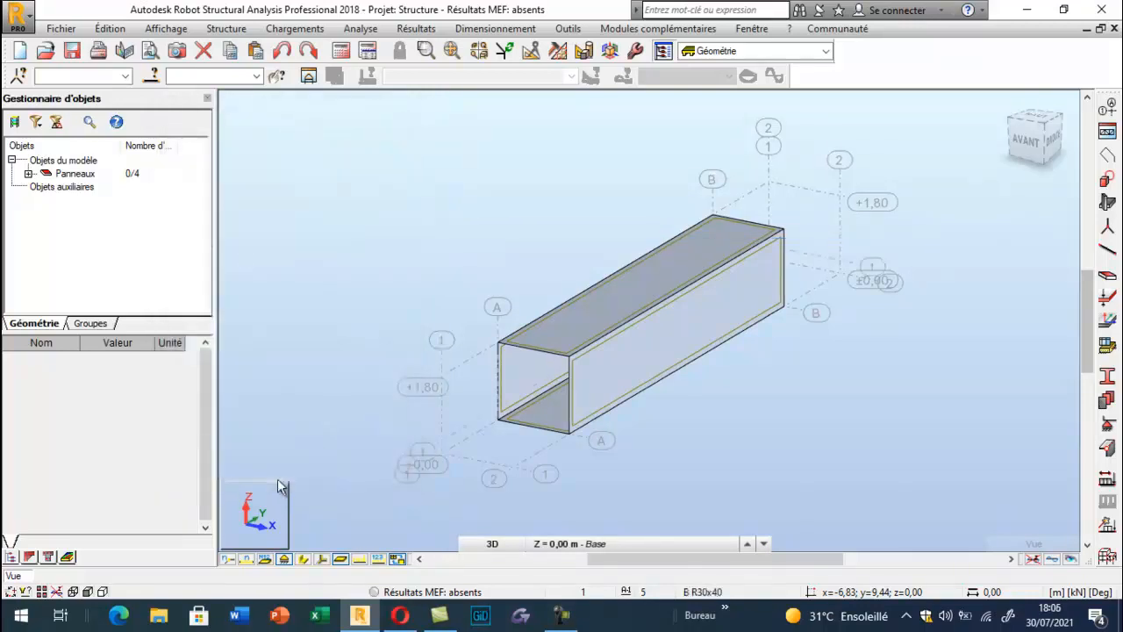
Draw a wing wall as a contour panel through (0; 0; 1,80), (0; -2,45; 0,30), (0; -2,45; 0) and (0; 0; 0).
{"action": "left_click", "coordinate": [1107, 156]}
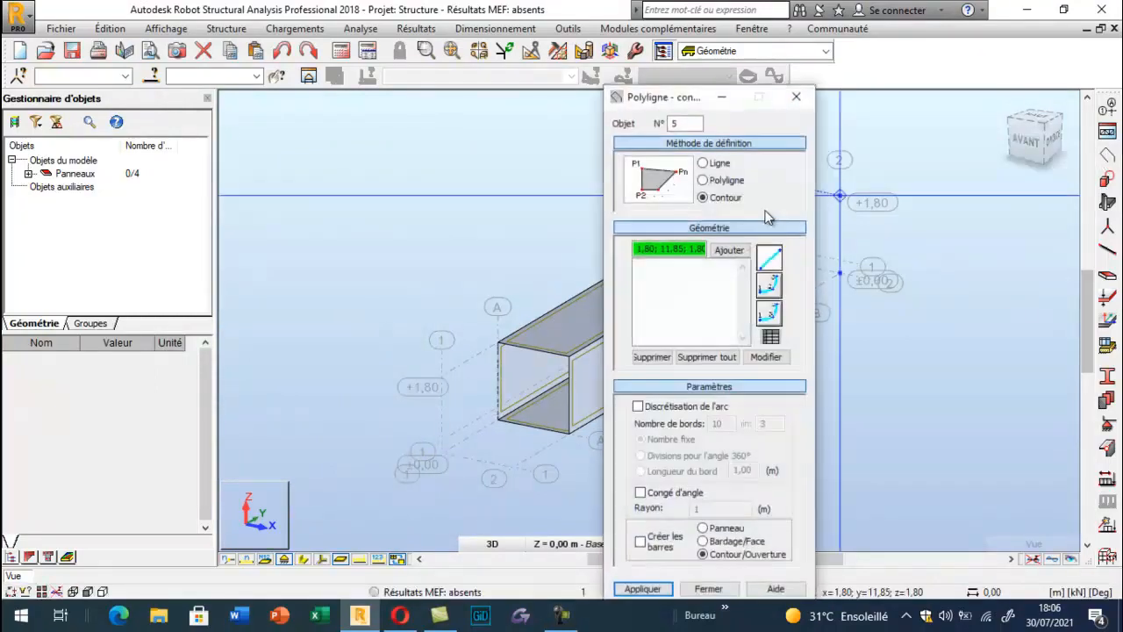
{"action": "left_click_drag", "start_coordinate": [689, 100], "coordinate": [129, 17]}
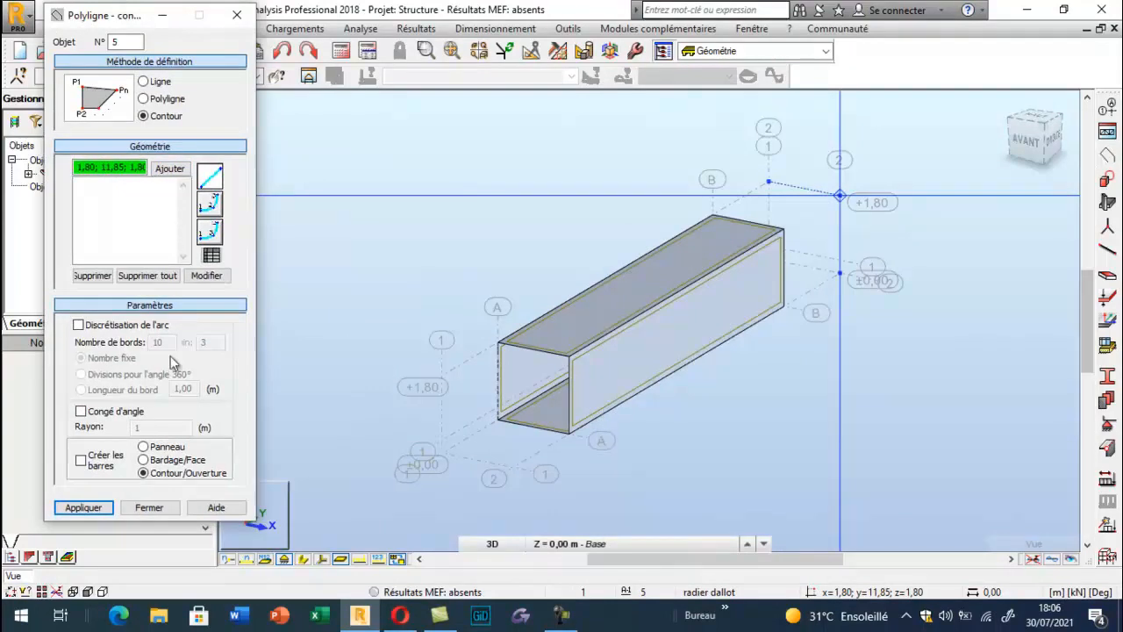
{"action": "left_click", "coordinate": [167, 446]}
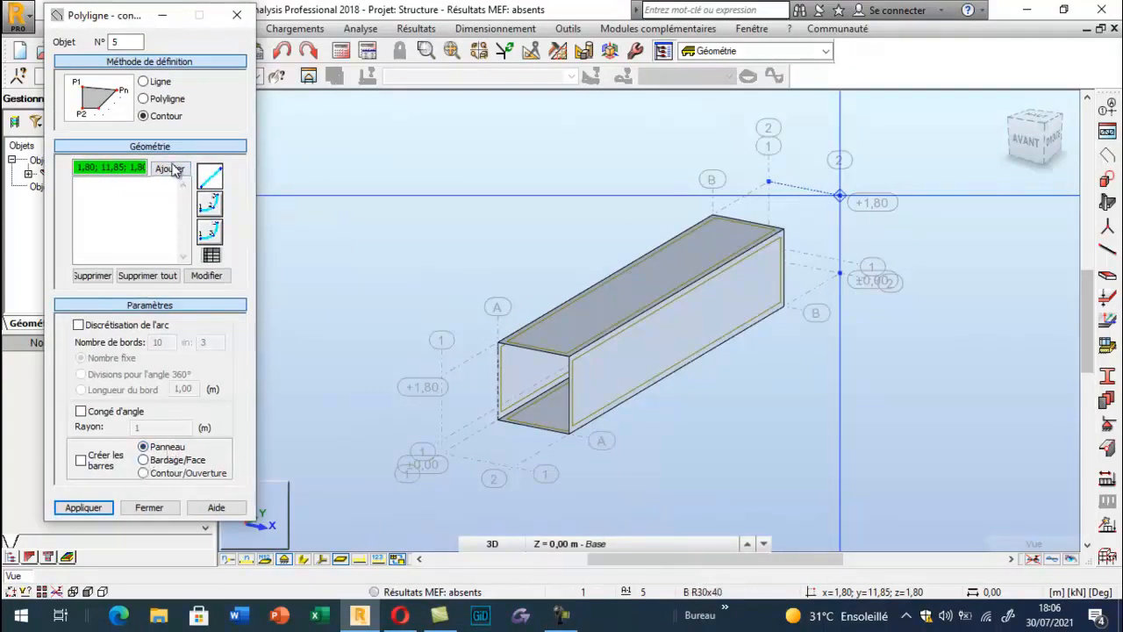
{"action": "left_click", "coordinate": [500, 348]}
{"action": "scroll", "coordinate": [452, 439], "scroll_direction": "up", "scroll_amount": 3}
{"action": "left_click", "coordinate": [443, 448]}
{"action": "left_click", "coordinate": [449, 465]}
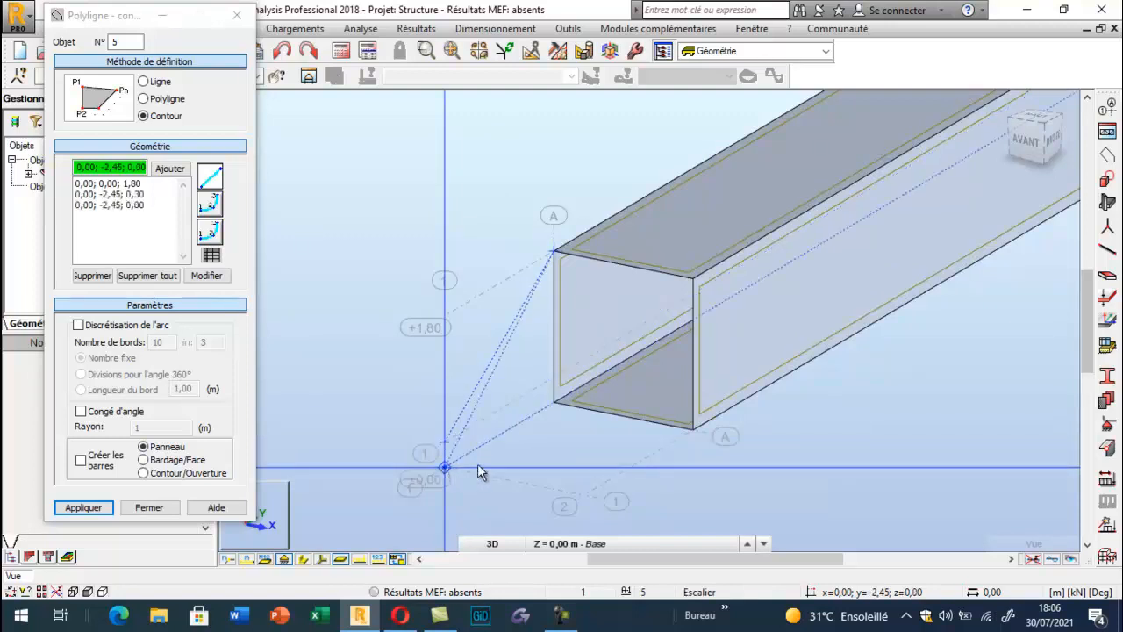
{"action": "left_click", "coordinate": [555, 404]}
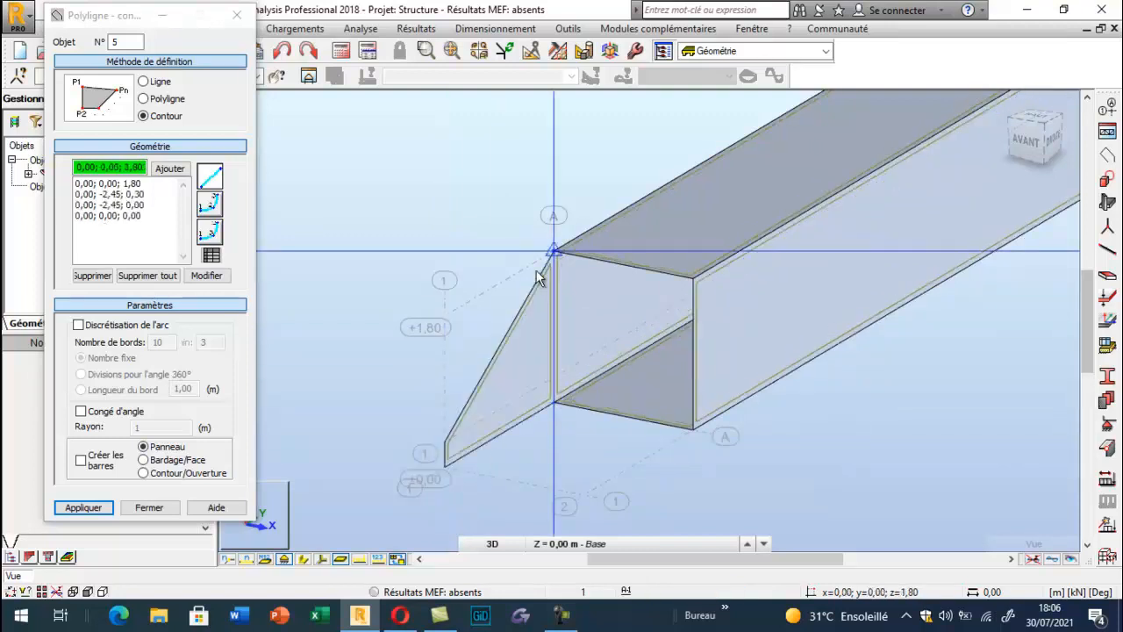
{"action": "left_click", "coordinate": [545, 263]}
{"action": "scroll", "coordinate": [579, 289], "scroll_direction": "down", "scroll_amount": 2}
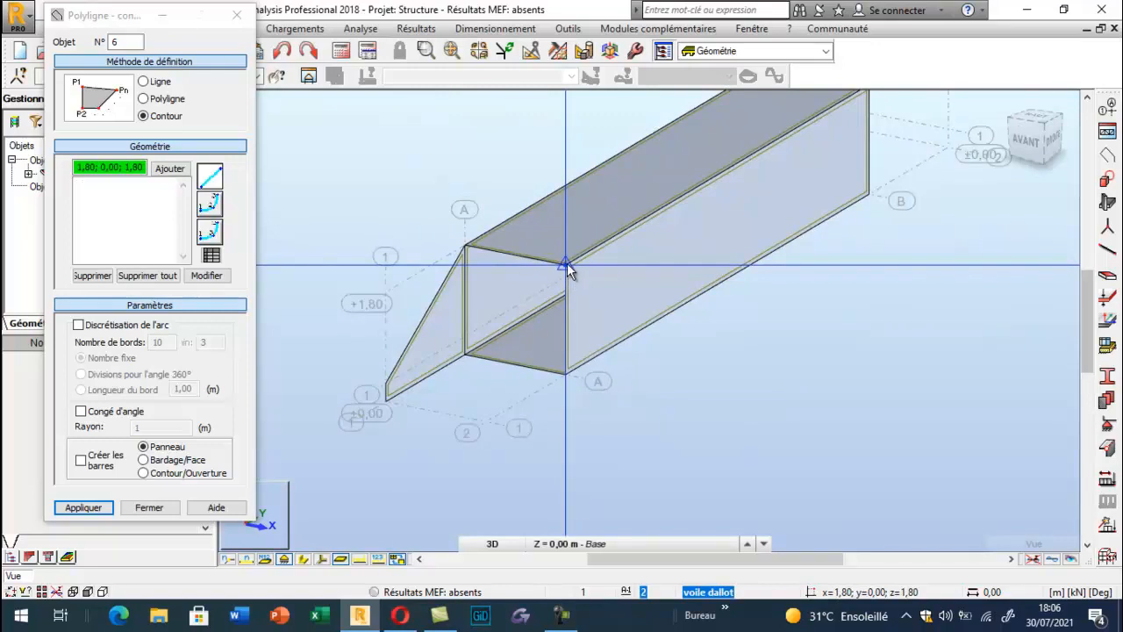
{"action": "left_click", "coordinate": [149, 507]}
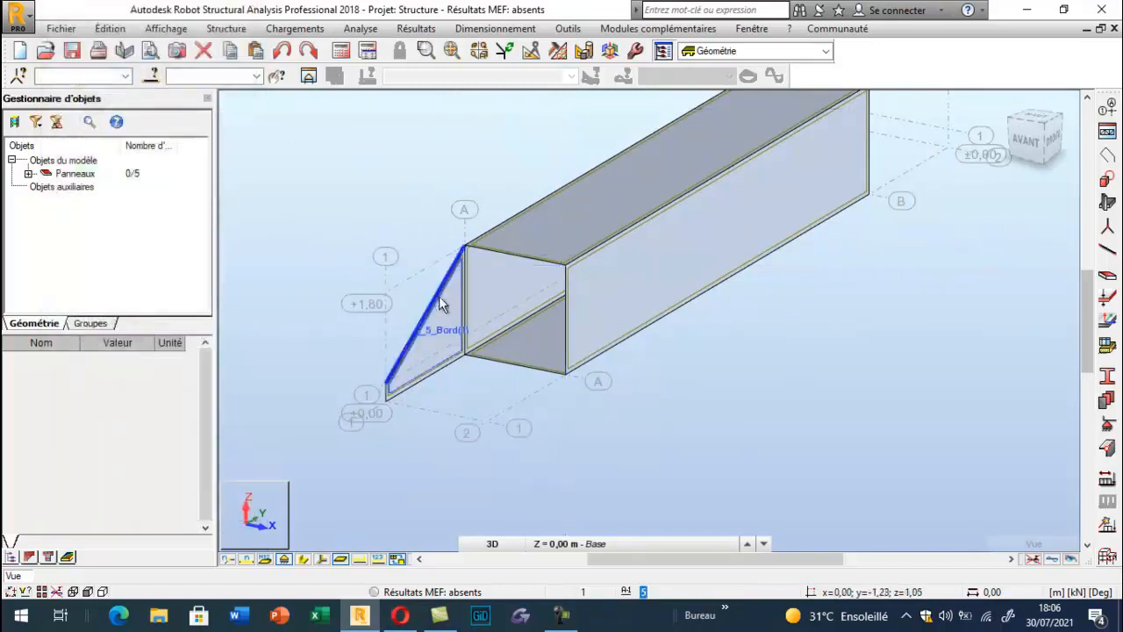
Copy the wing wall panel across the culvert opening with a translation vector of 1,80; 0,00; 0,00.
{"action": "left_click", "coordinate": [442, 303]}
{"action": "left_click", "coordinate": [109, 28]}
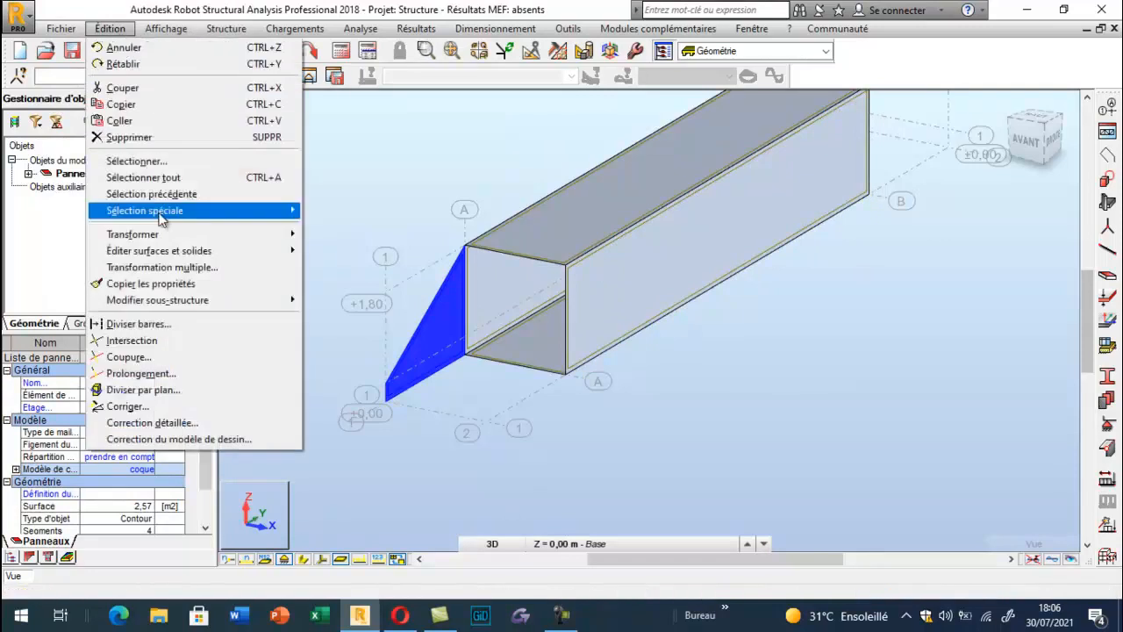
{"action": "mouse_move", "coordinate": [211, 233]}
{"action": "left_click", "coordinate": [347, 235]}
{"action": "left_click", "coordinate": [465, 245]}
{"action": "left_click", "coordinate": [566, 263]}
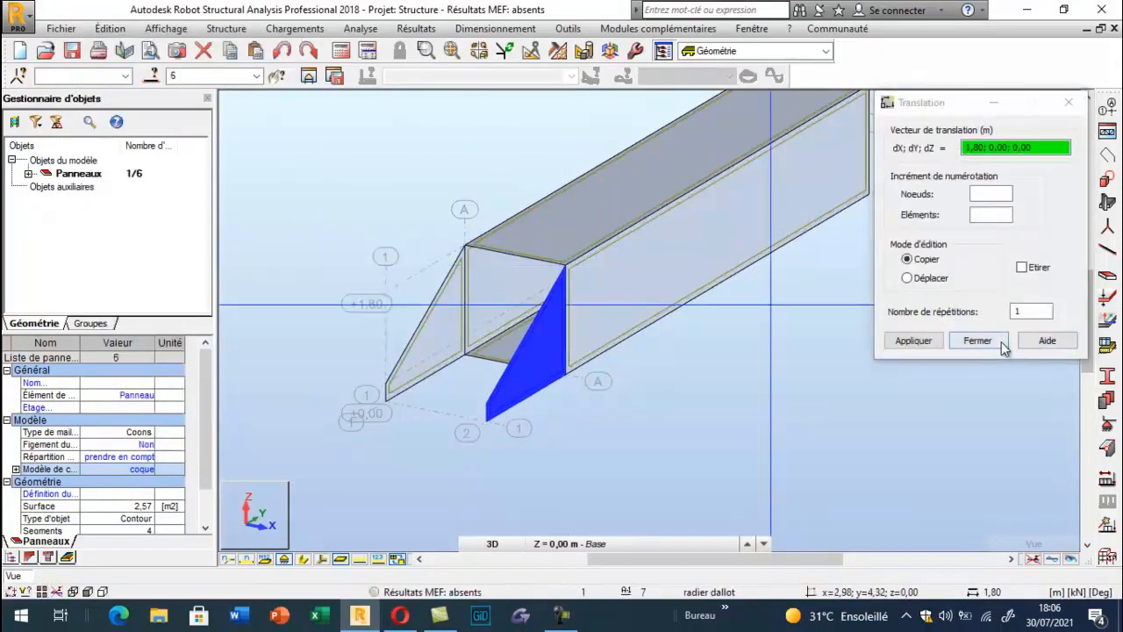
{"action": "left_click", "coordinate": [1004, 343]}
{"action": "left_click", "coordinate": [758, 387]}
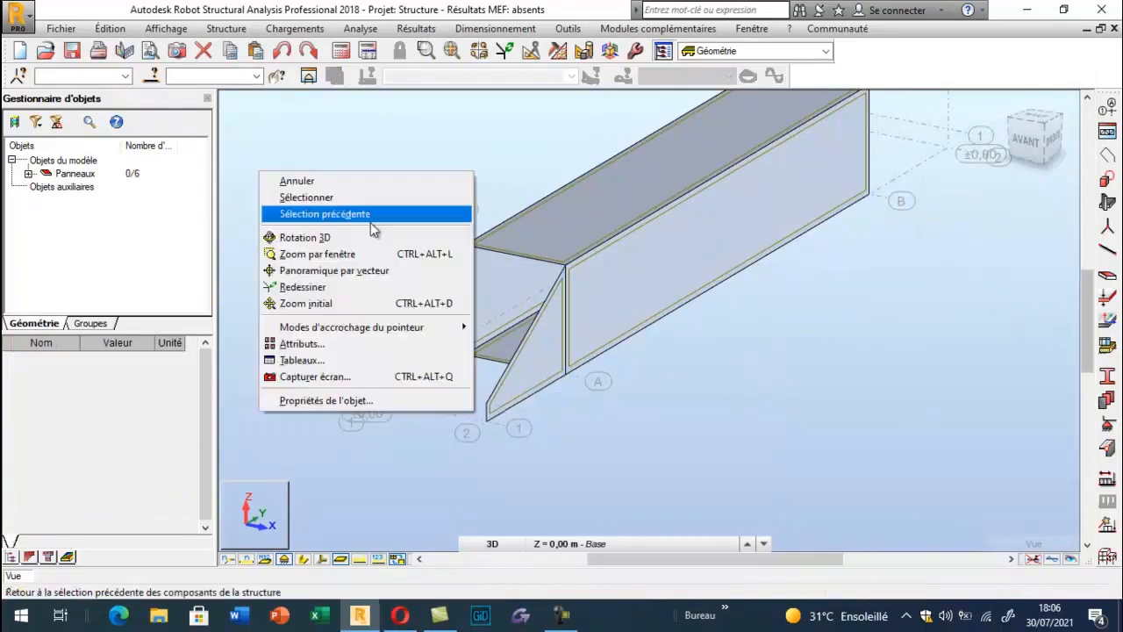
Try rotating a copy of the new wing wall 45° about an axis from 1,80; 0,00; 1,80 to 3,71; 4,53; 0,00, and undo it.
{"action": "middle_click_drag", "start_coordinate": [364, 244], "coordinate": [419, 338], "text": "shift"}
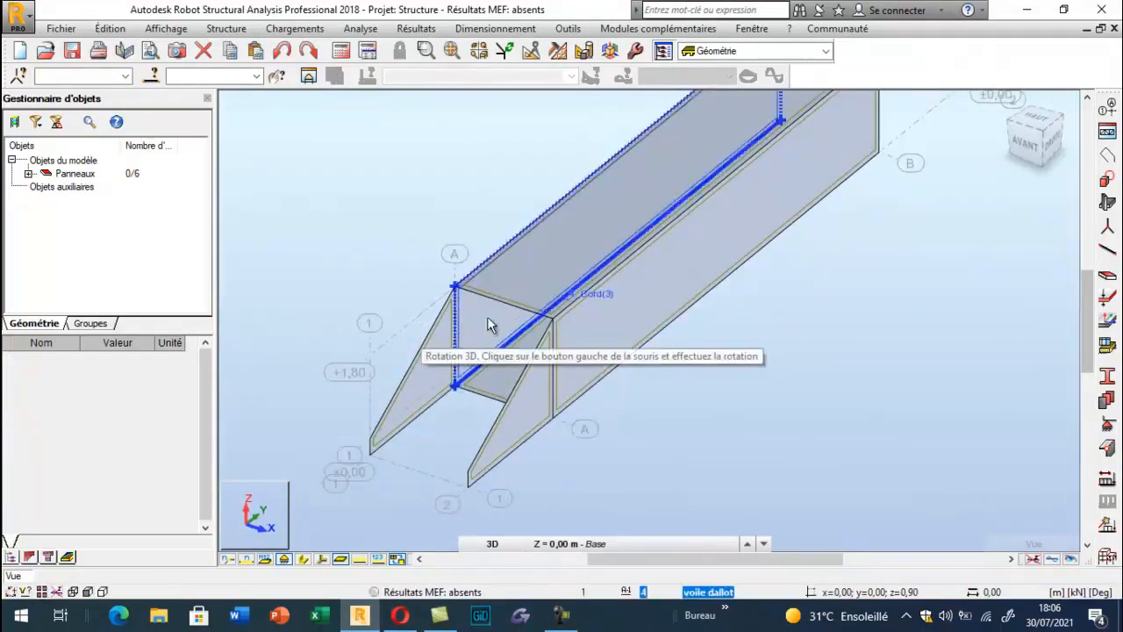
{"action": "left_click", "coordinate": [551, 338]}
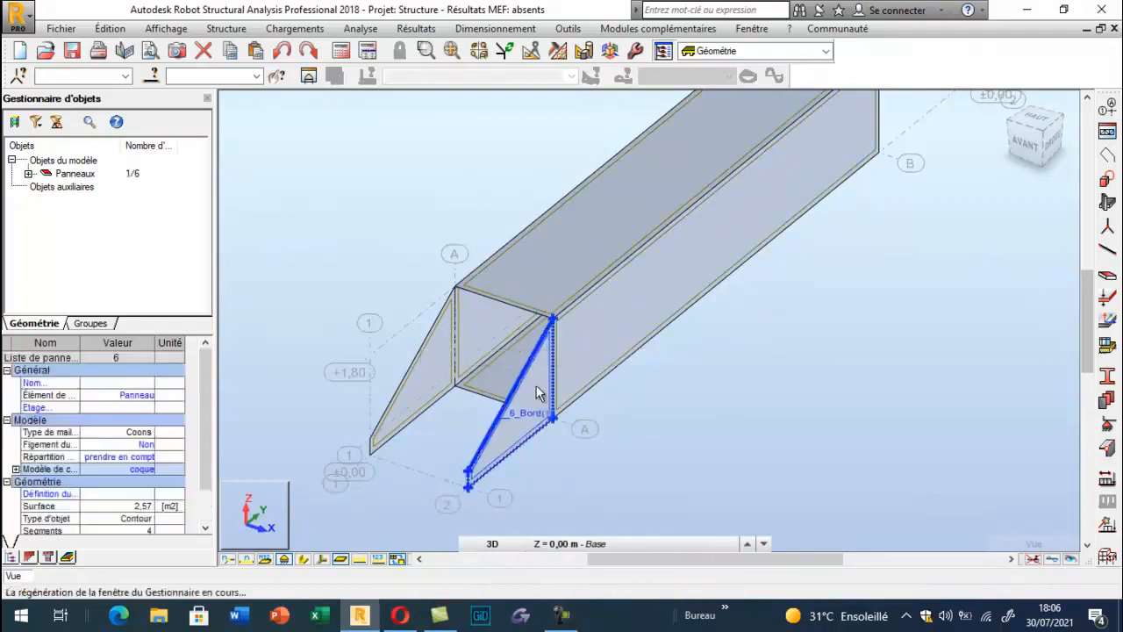
{"action": "left_click", "coordinate": [109, 28]}
{"action": "mouse_move", "coordinate": [275, 242]}
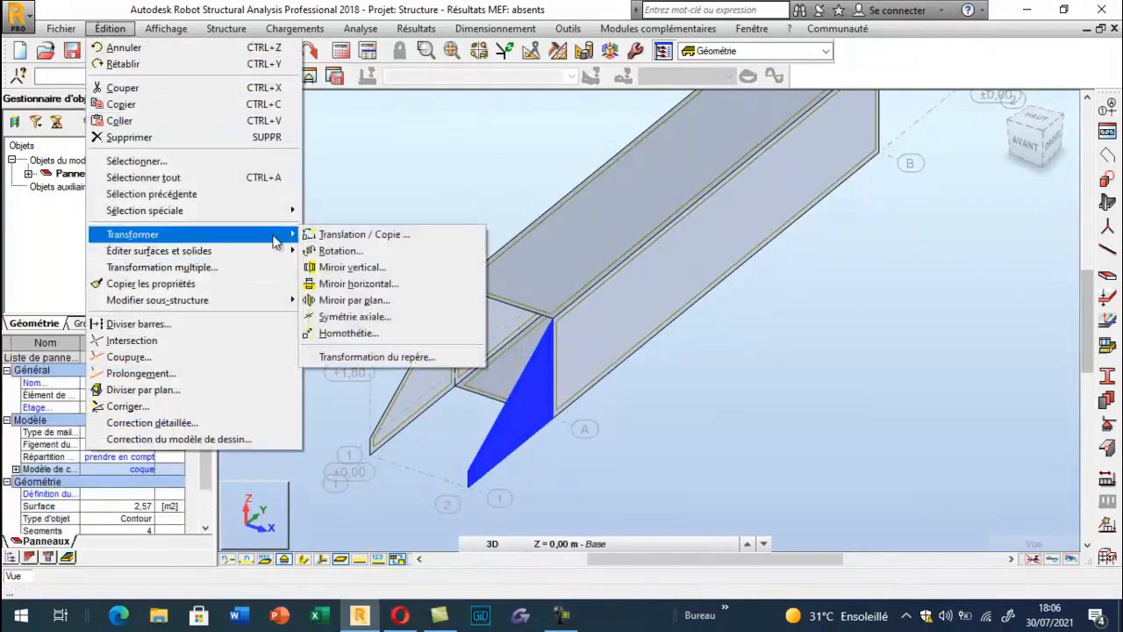
{"action": "left_click", "coordinate": [343, 251]}
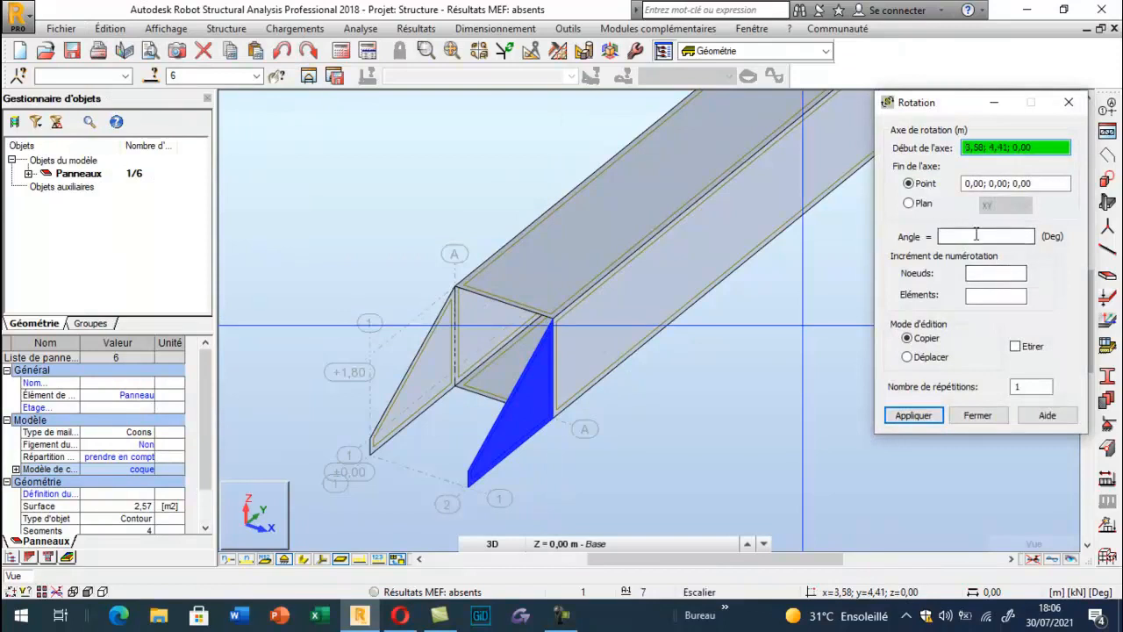
{"action": "left_click", "coordinate": [553, 320]}
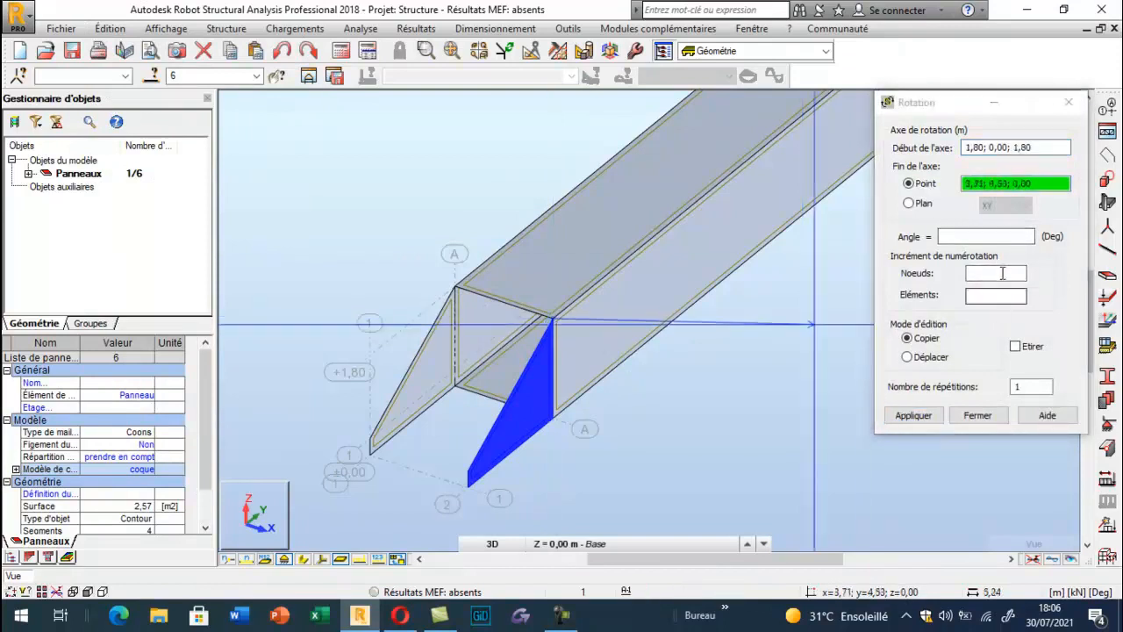
{"action": "left_click", "coordinate": [965, 238]}
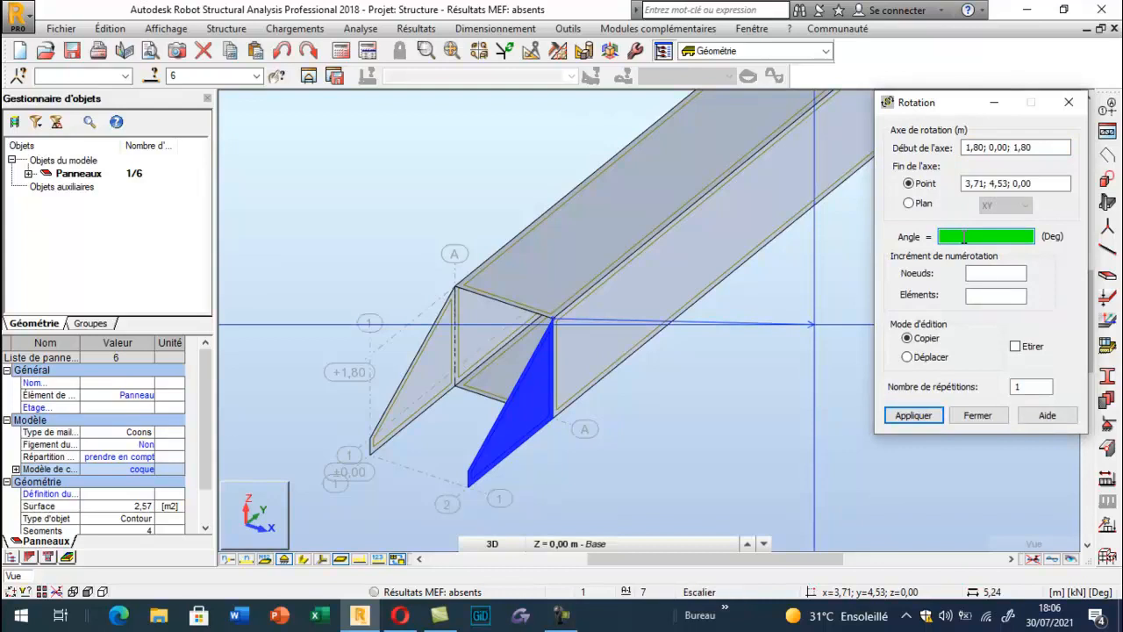
{"action": "key", "text": "Return"}
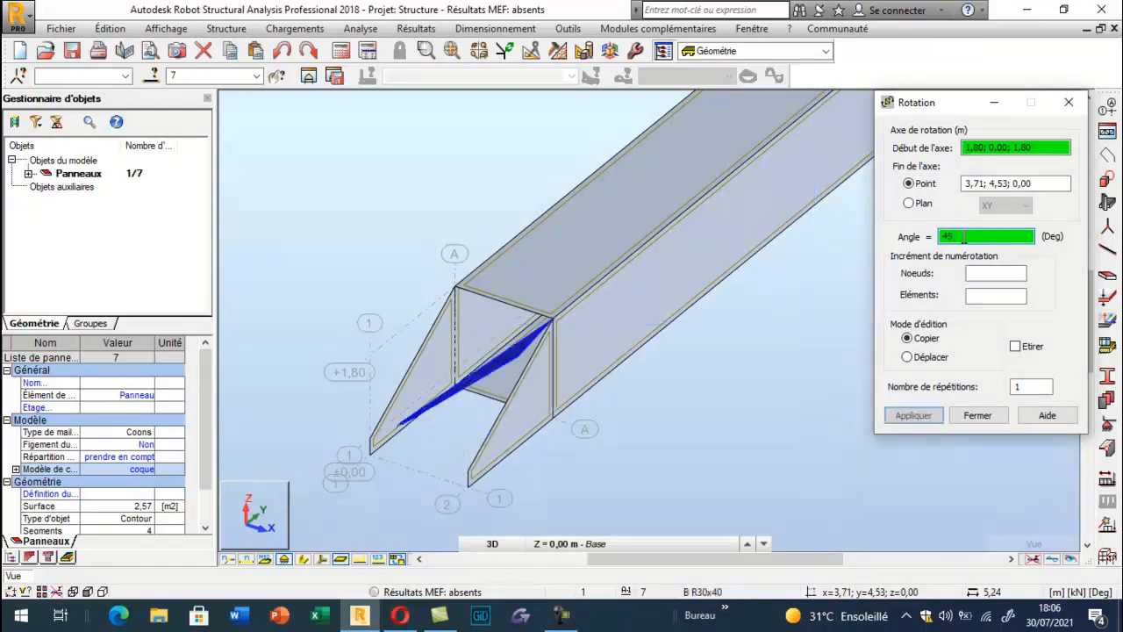
{"action": "left_click", "coordinate": [282, 50]}
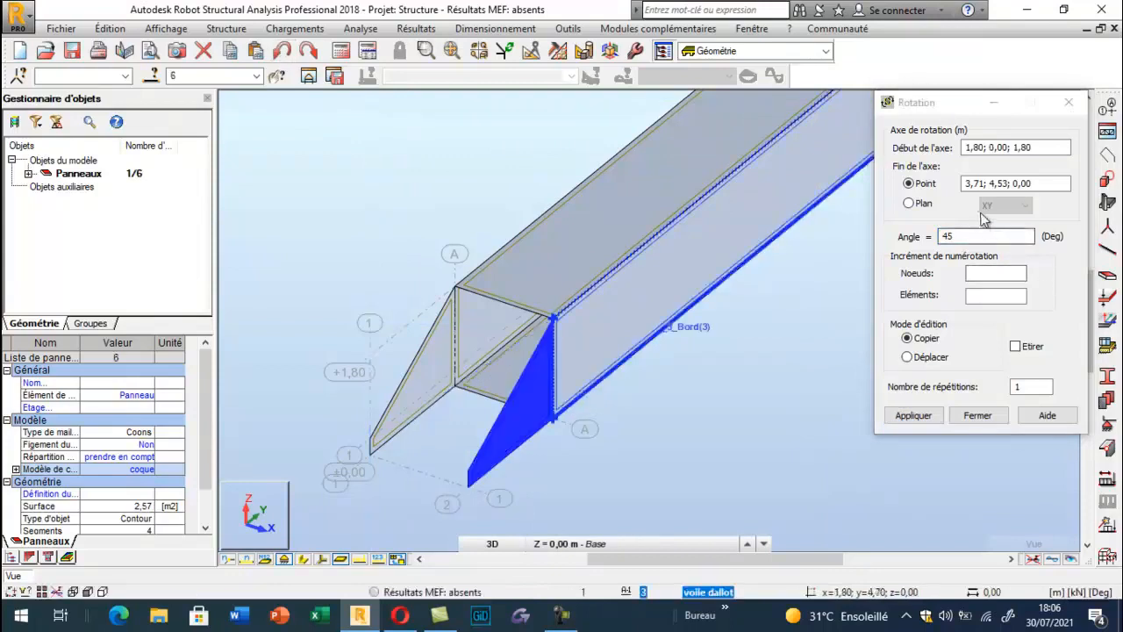
Try rotating a copy of the wing wall 45° in the XY plane about 1,80; 0,00; 1,80, and undo it.
{"action": "left_click", "coordinate": [909, 204]}
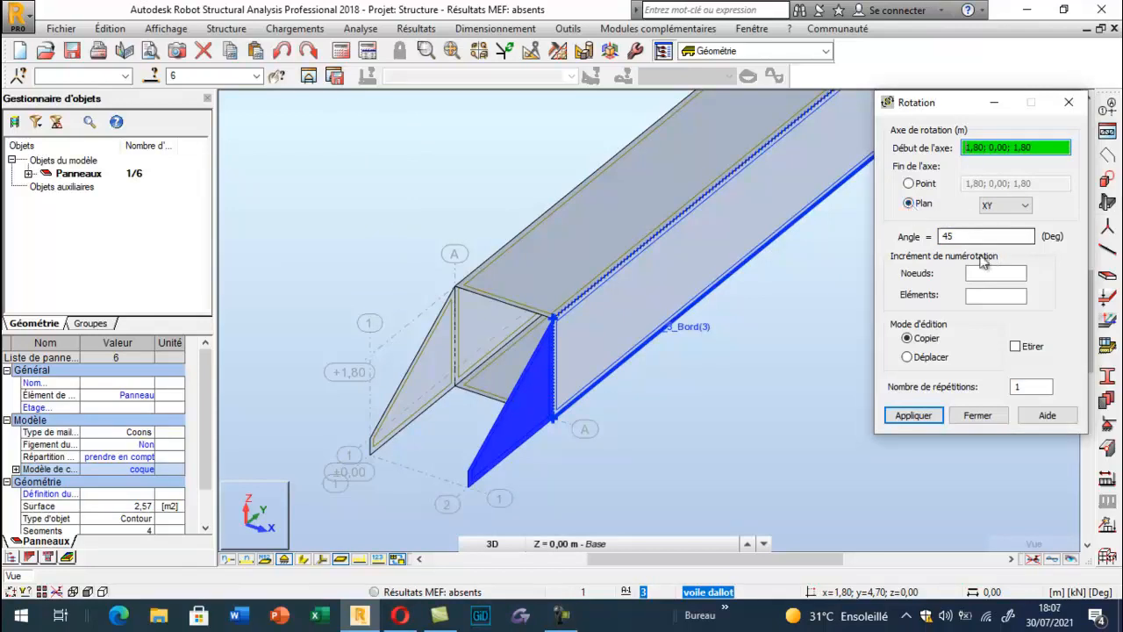
{"action": "left_click", "coordinate": [914, 416]}
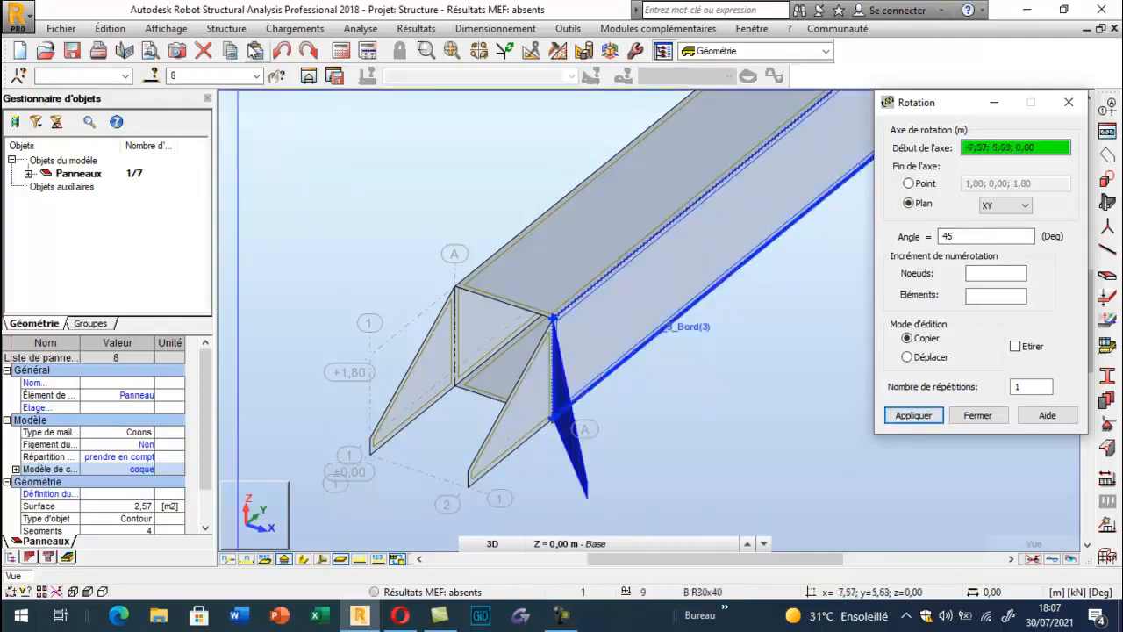
{"action": "left_click", "coordinate": [282, 50]}
Rotate the copied wing wall itself by 341,2° in the XY plane about -7,57; 5,63; 0,00, using the Déplacer mode.
{"action": "left_click", "coordinate": [907, 356]}
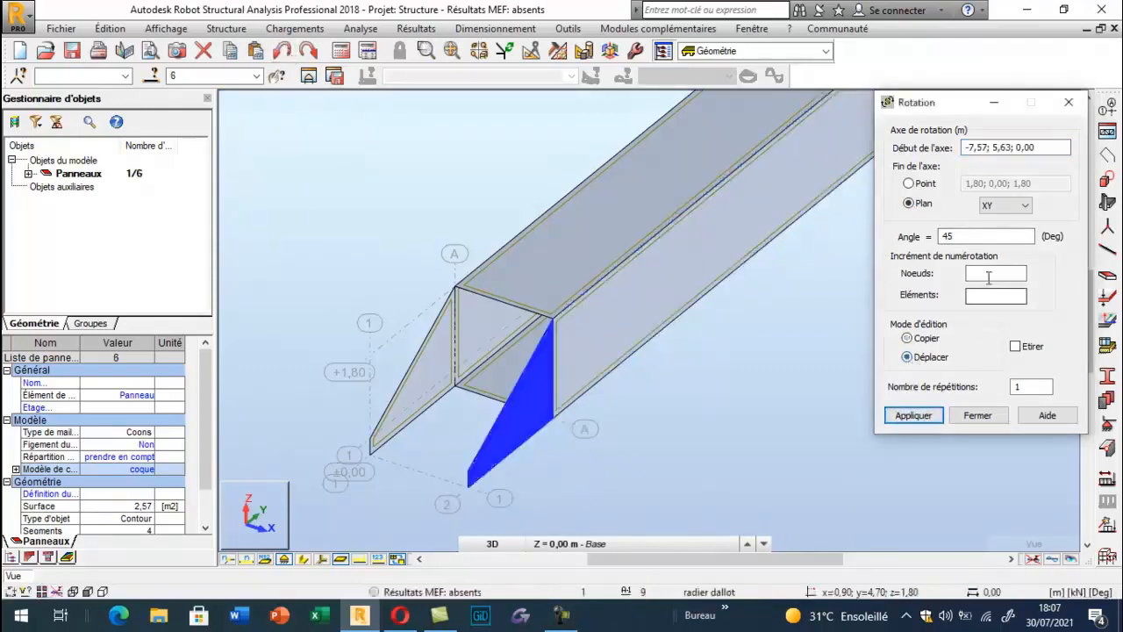
{"action": "left_click", "coordinate": [985, 236]}
{"action": "left_click", "coordinate": [916, 418]}
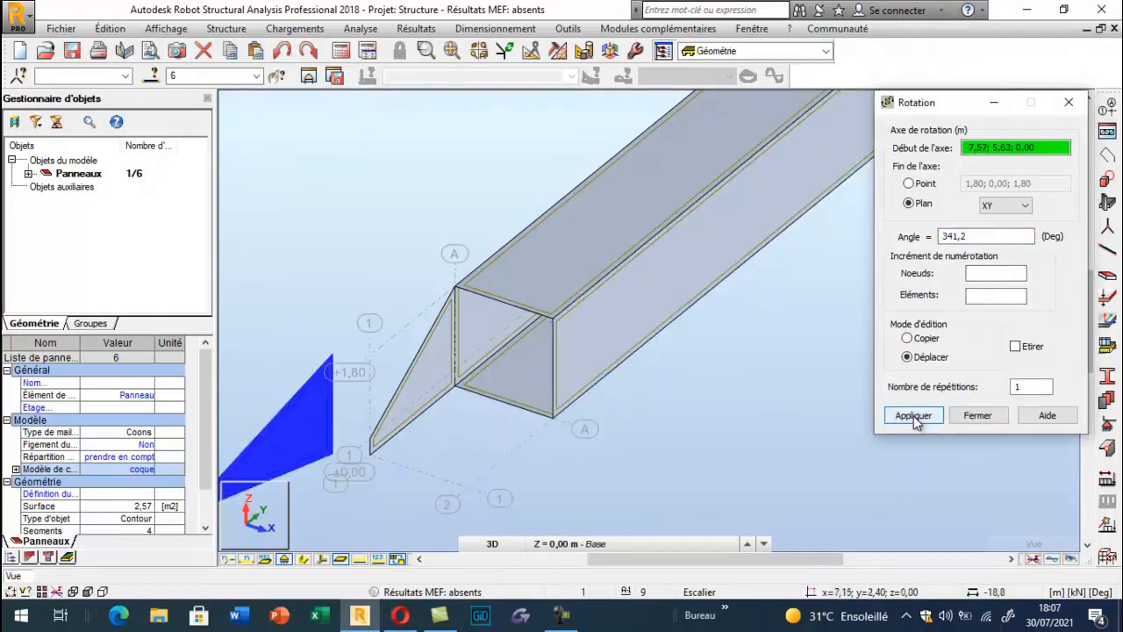
Undo the 341,2° rotation and try rotating the copied wing wall 45° in the XY plane about -7,34; 4,81; 0,00.
{"action": "left_click", "coordinate": [281, 51]}
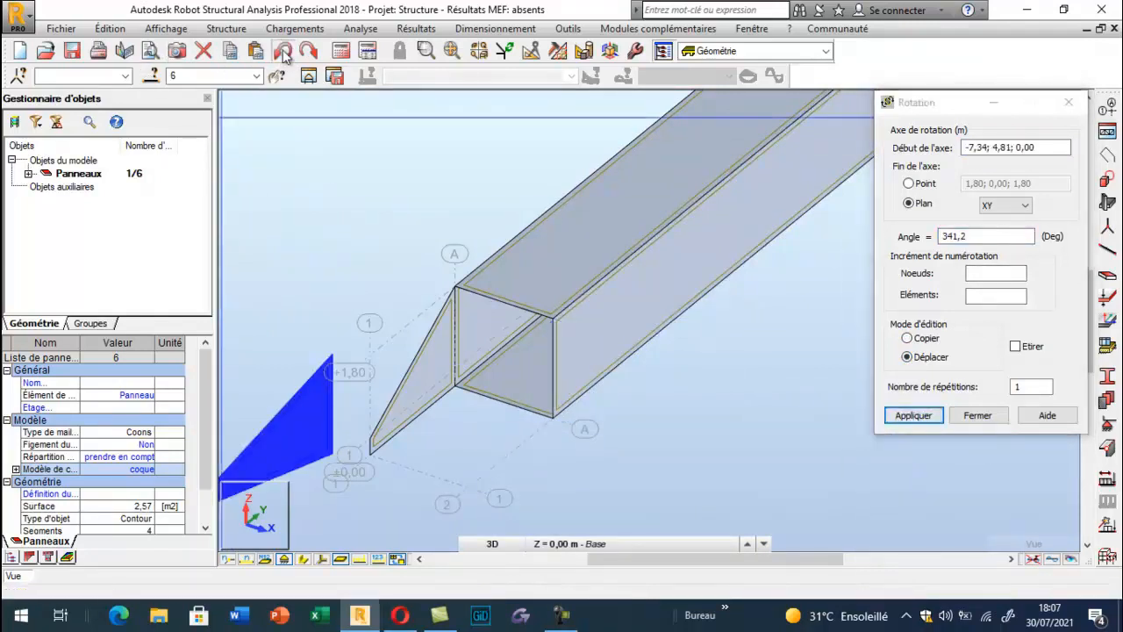
{"action": "left_click", "coordinate": [973, 235]}
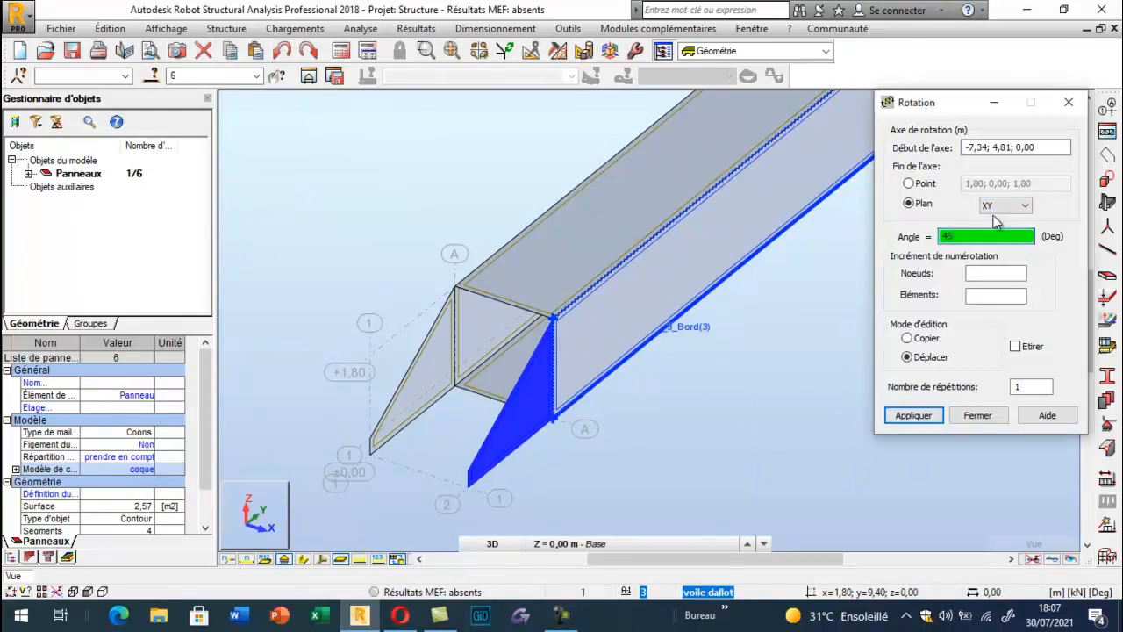
{"action": "left_click", "coordinate": [914, 416]}
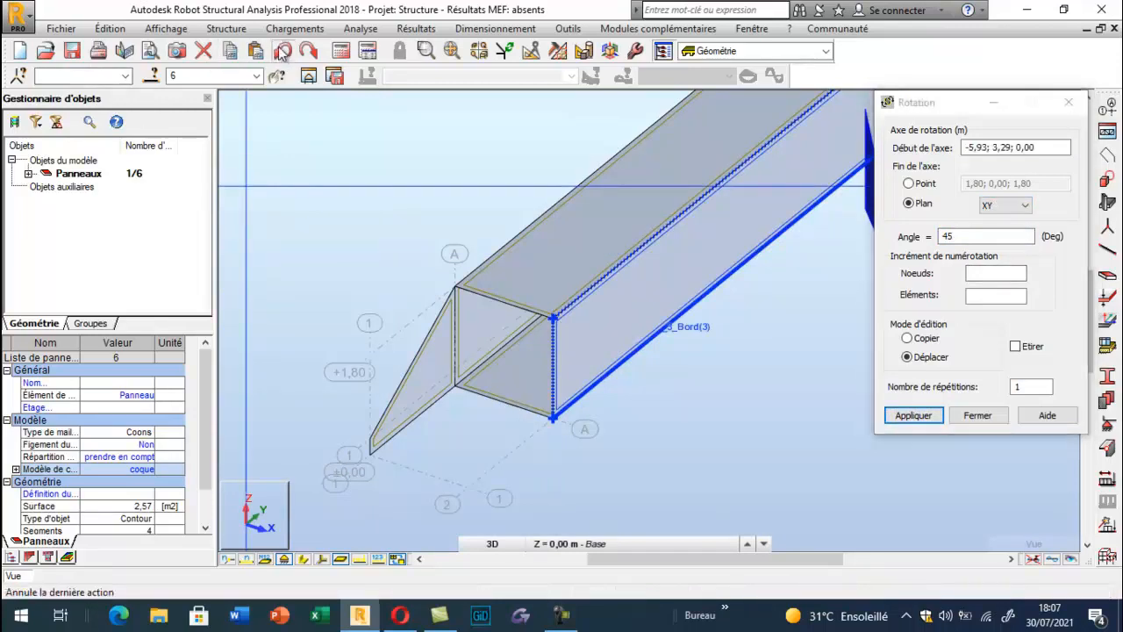
Try rotating the copied wing wall itself by 45° in the XY plane about 1,80; 0,00; 1,80, and undo it.
{"action": "left_click", "coordinate": [553, 325]}
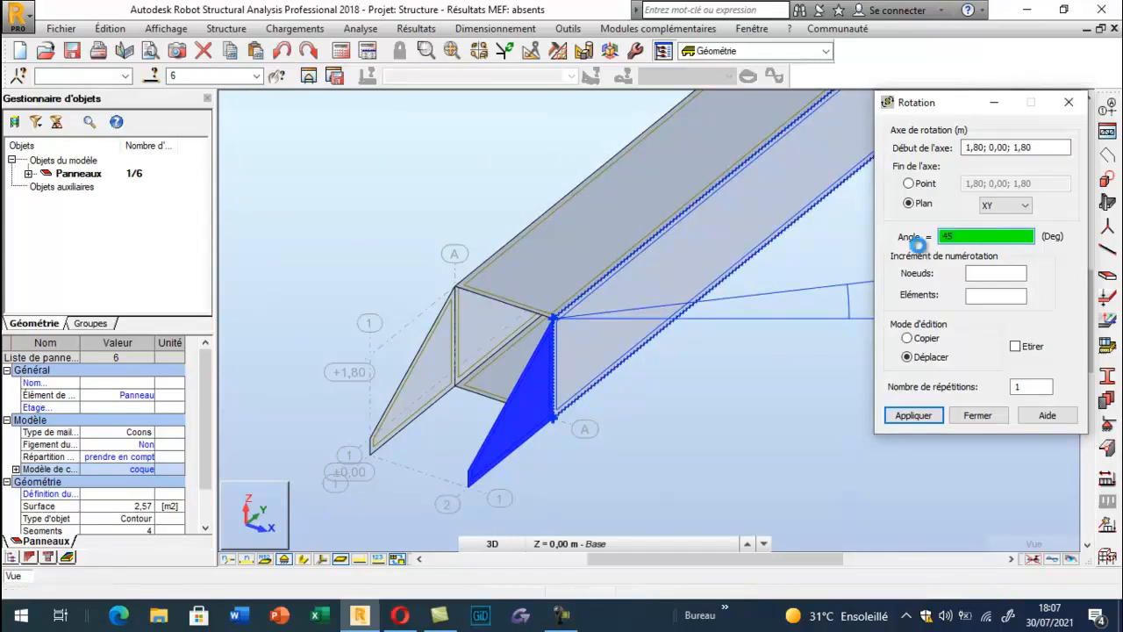
{"action": "key", "text": "Return"}
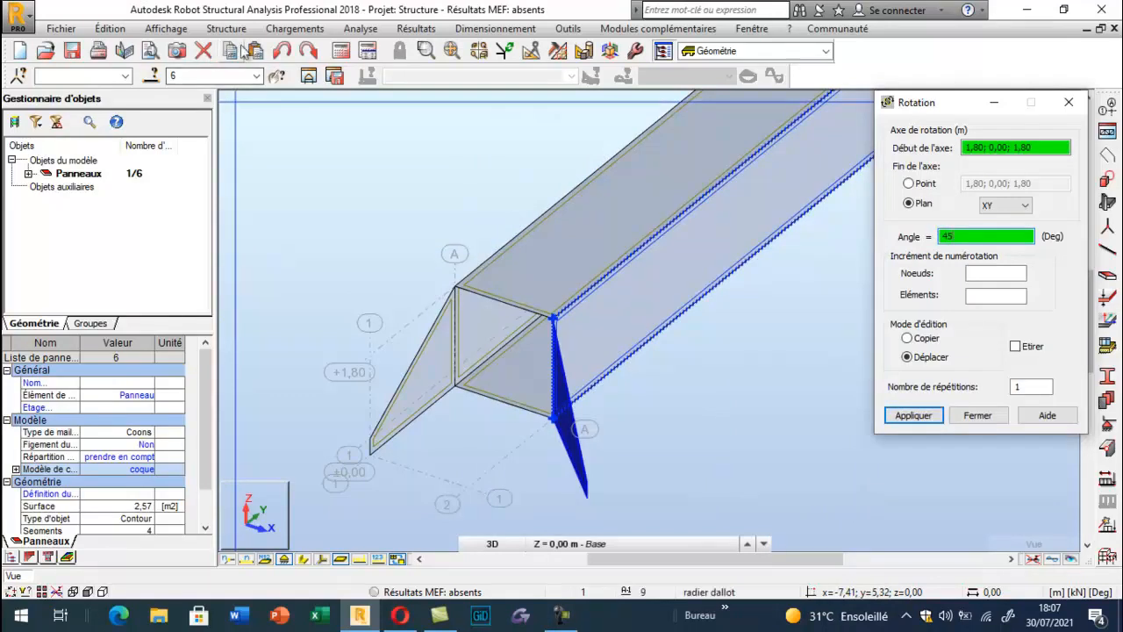
{"action": "left_click", "coordinate": [281, 50]}
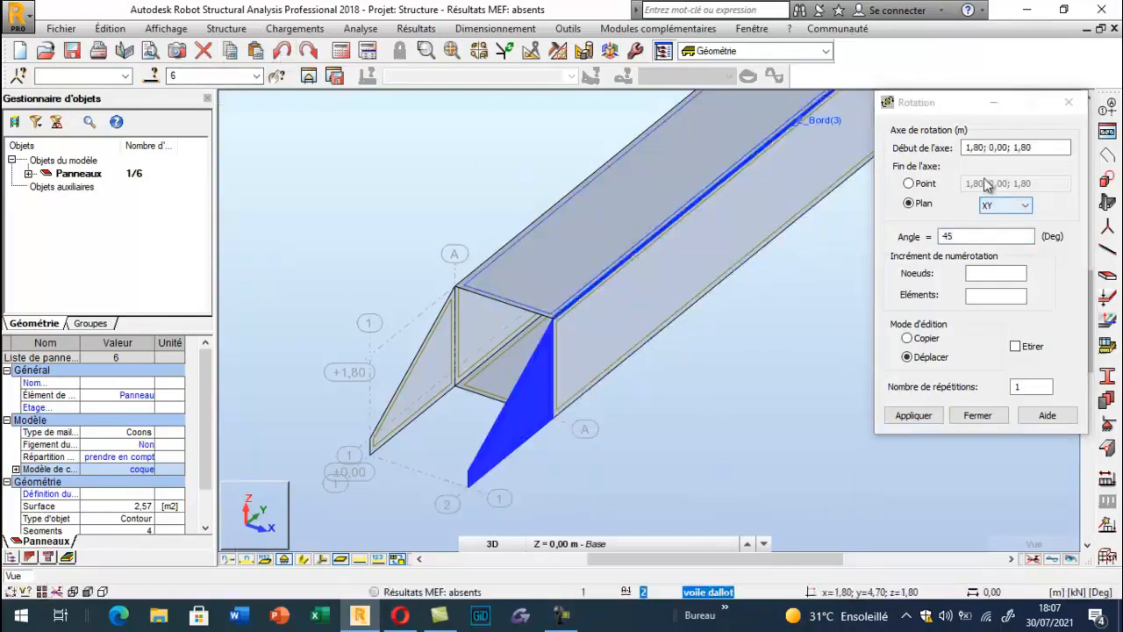
Rotate the copied wing wall by 30° in the XY plane about 1,80; 0,00; 1,80, using the Déplacer mode.
{"action": "left_click_drag", "start_coordinate": [965, 238], "coordinate": [930, 252]}
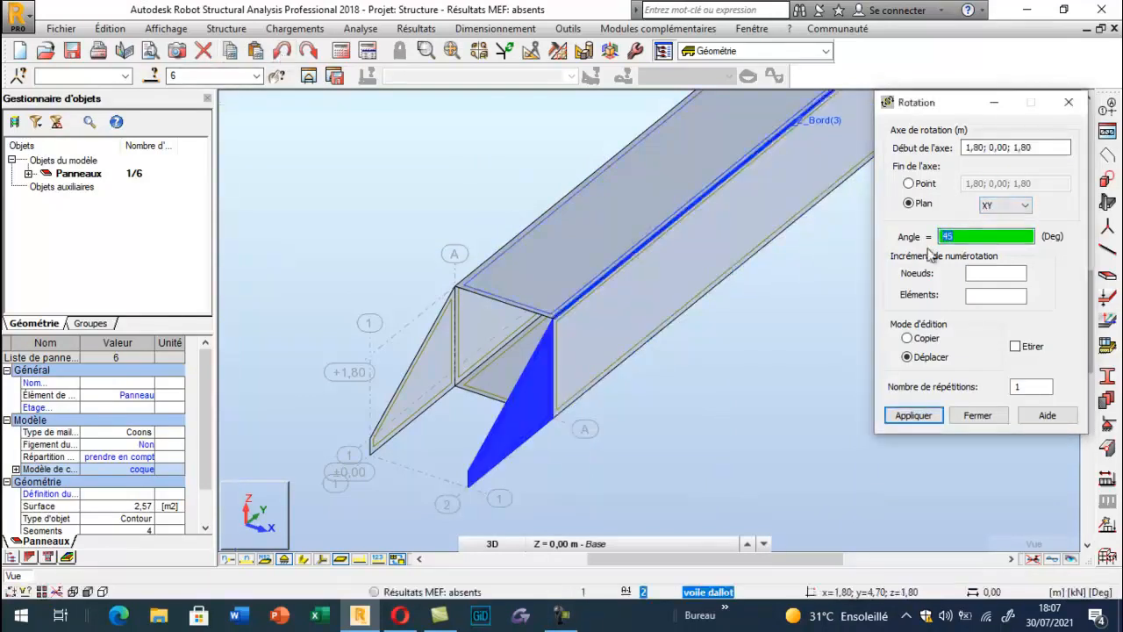
{"action": "left_click", "coordinate": [910, 416]}
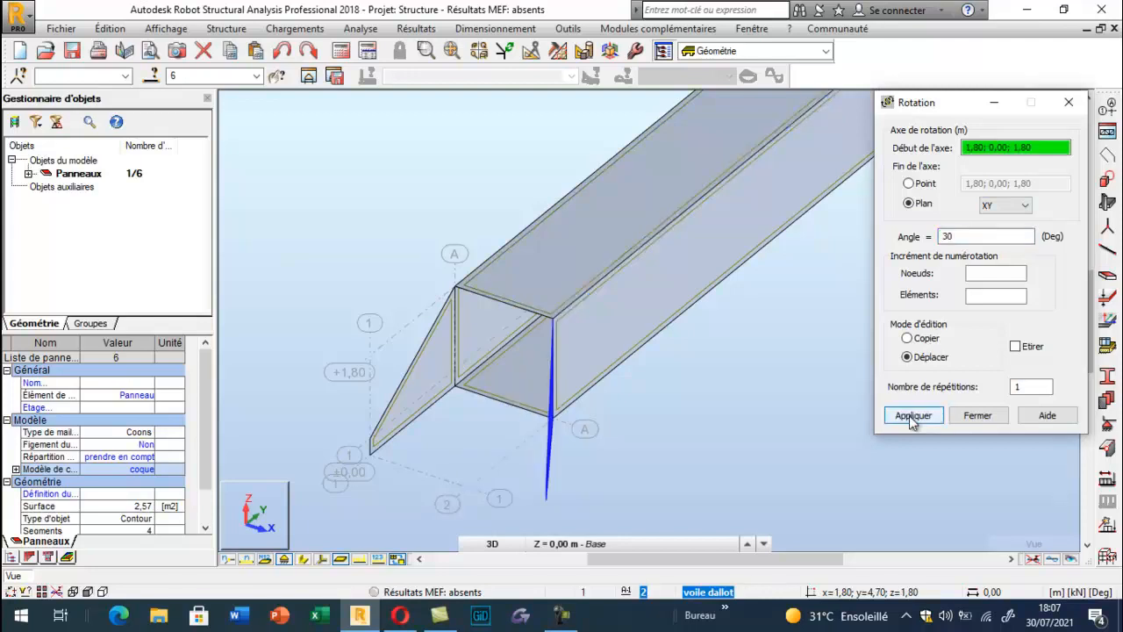
Try rotating the original wing wall, panel 5, in the XY plane about -4,57; 0,89; 0,00, and undo it.
{"action": "left_click", "coordinate": [28, 174]}
{"action": "left_click", "coordinate": [80, 240]}
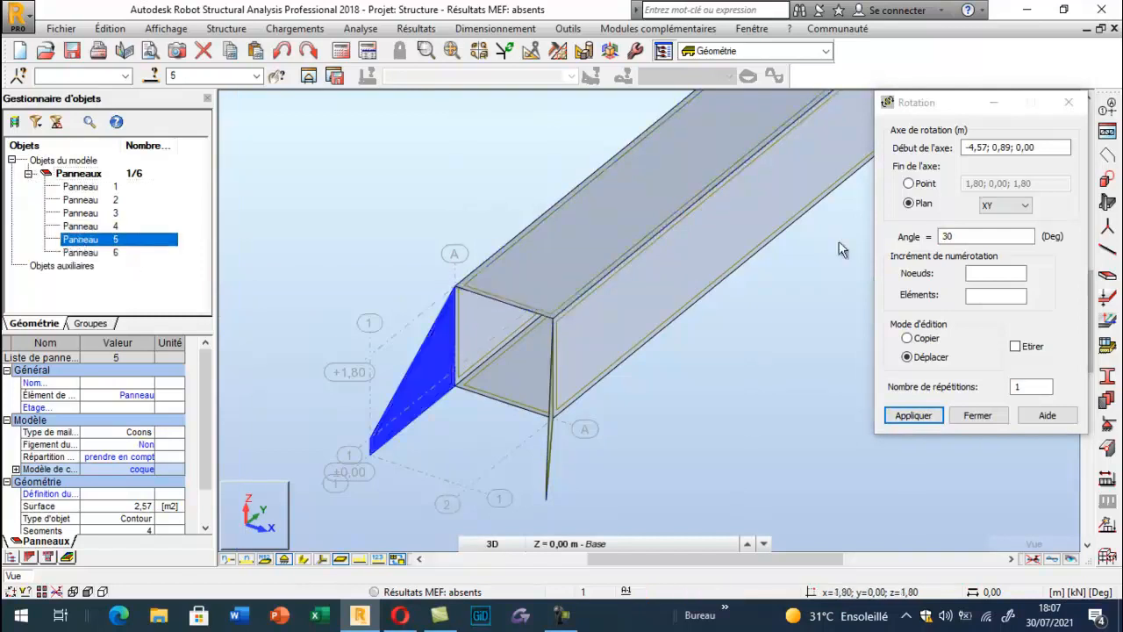
{"action": "double_click", "coordinate": [946, 235]}
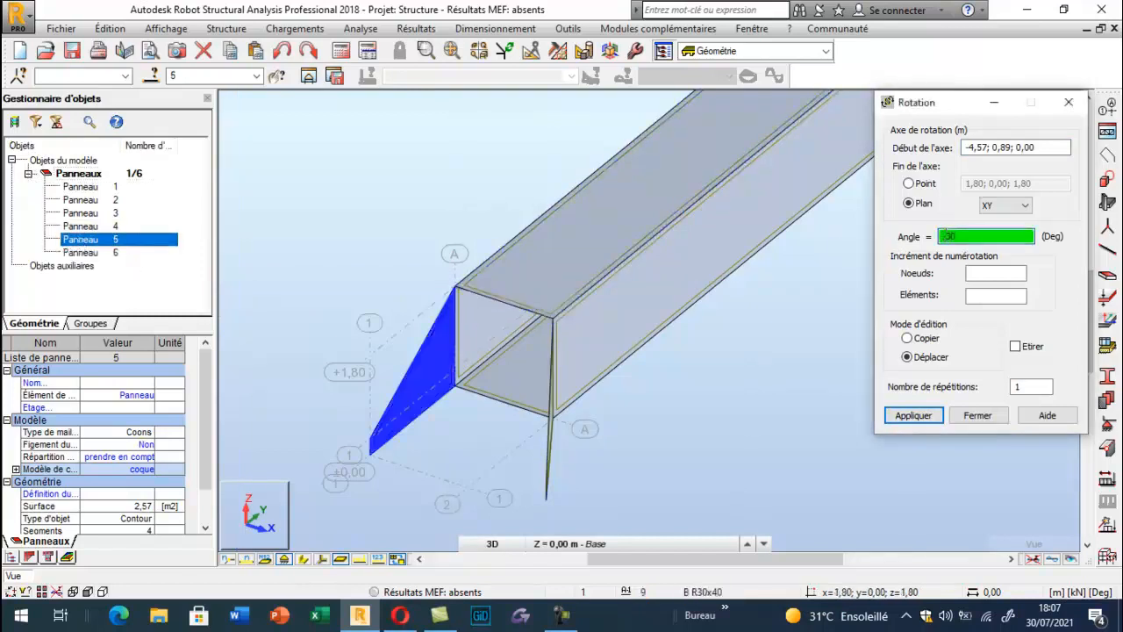
{"action": "left_click", "coordinate": [457, 289]}
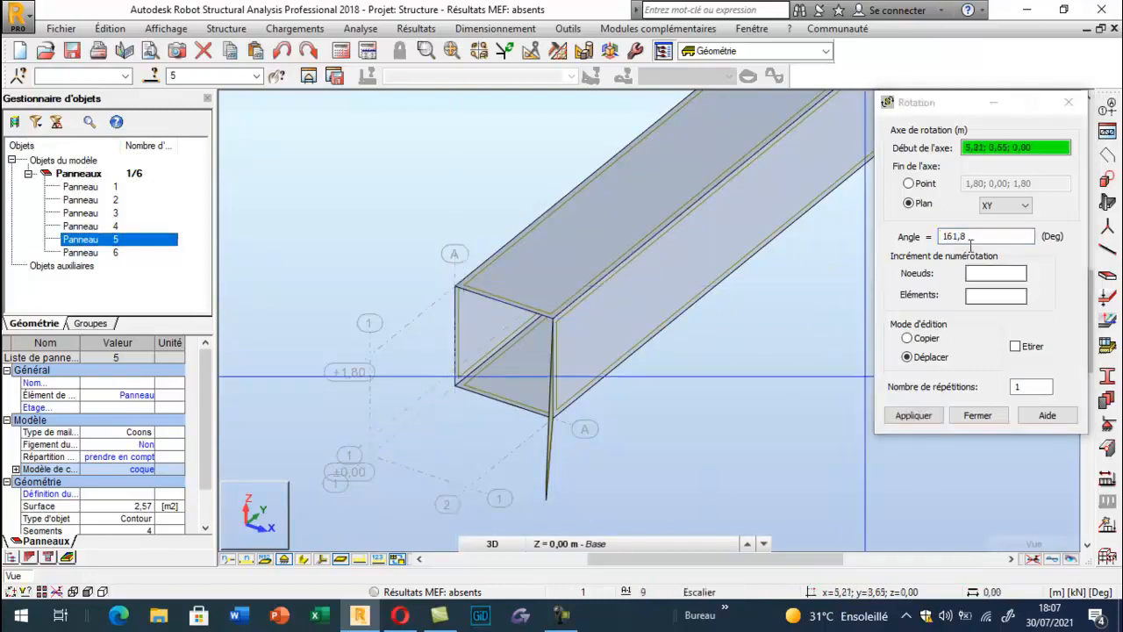
{"action": "left_click", "coordinate": [455, 288]}
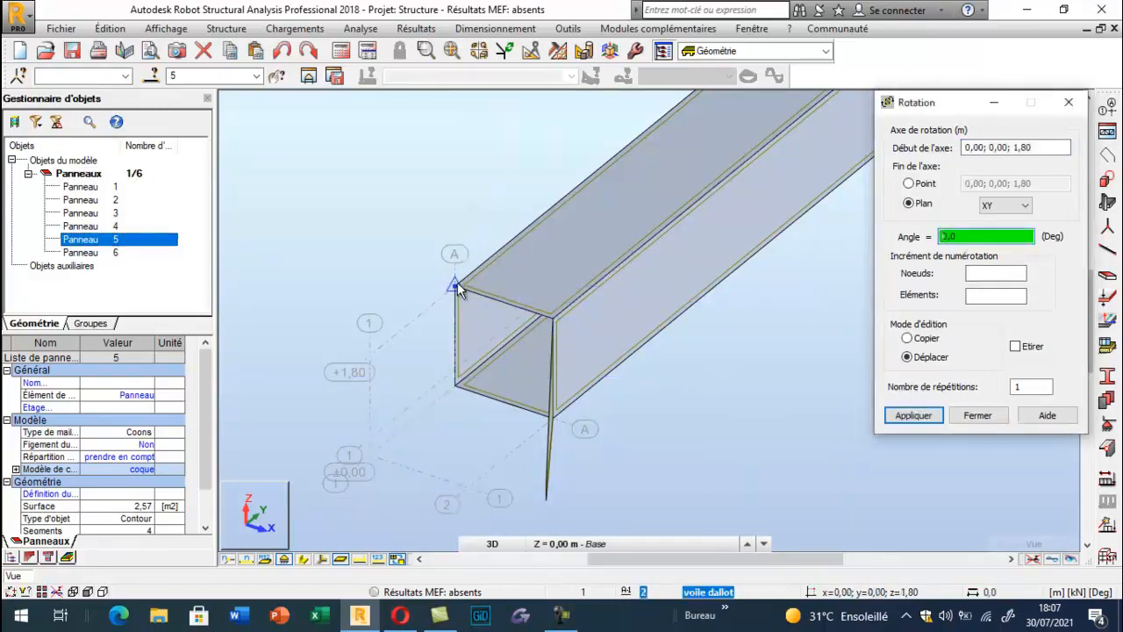
{"action": "left_click", "coordinate": [281, 52]}
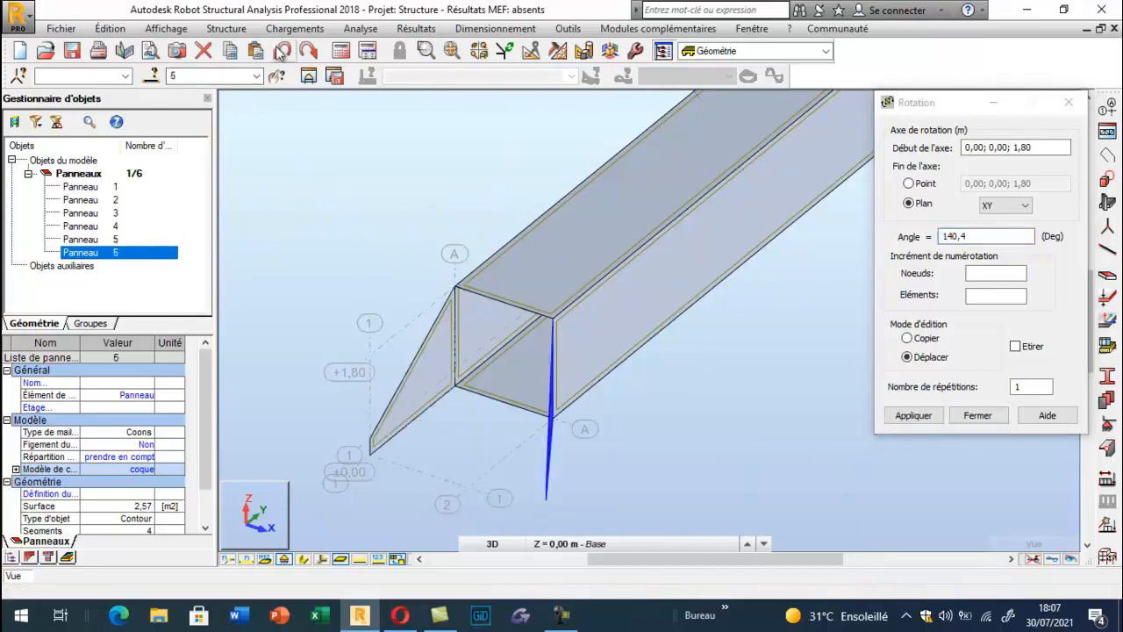
{"action": "left_click", "coordinate": [281, 53]}
{"action": "left_click", "coordinate": [311, 53]}
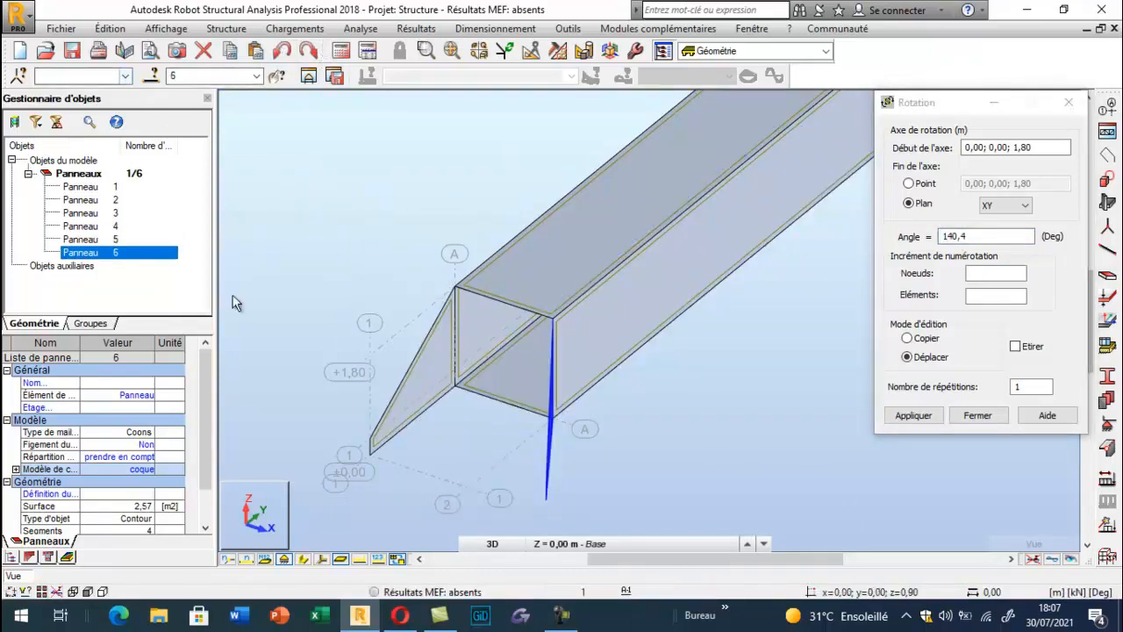
Rotate wing wall panel 5 by -30° in the XY plane about 0,00; 0,00; 1,80, using the Déplacer mode.
{"action": "left_click", "coordinate": [115, 240]}
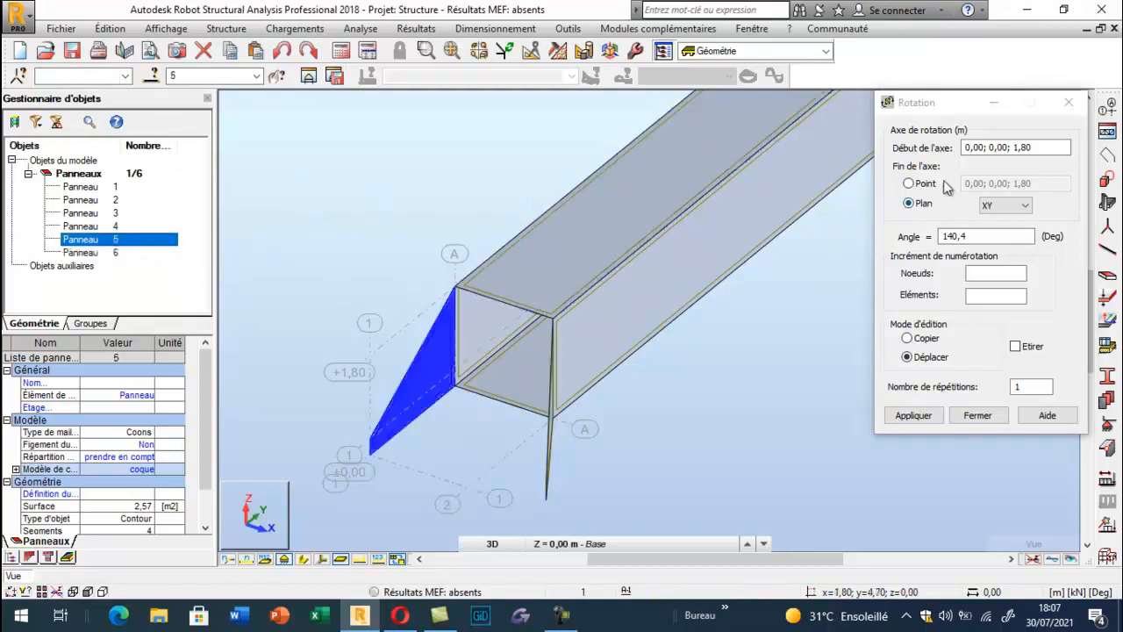
{"action": "left_click", "coordinate": [967, 149]}
{"action": "left_click", "coordinate": [453, 287]}
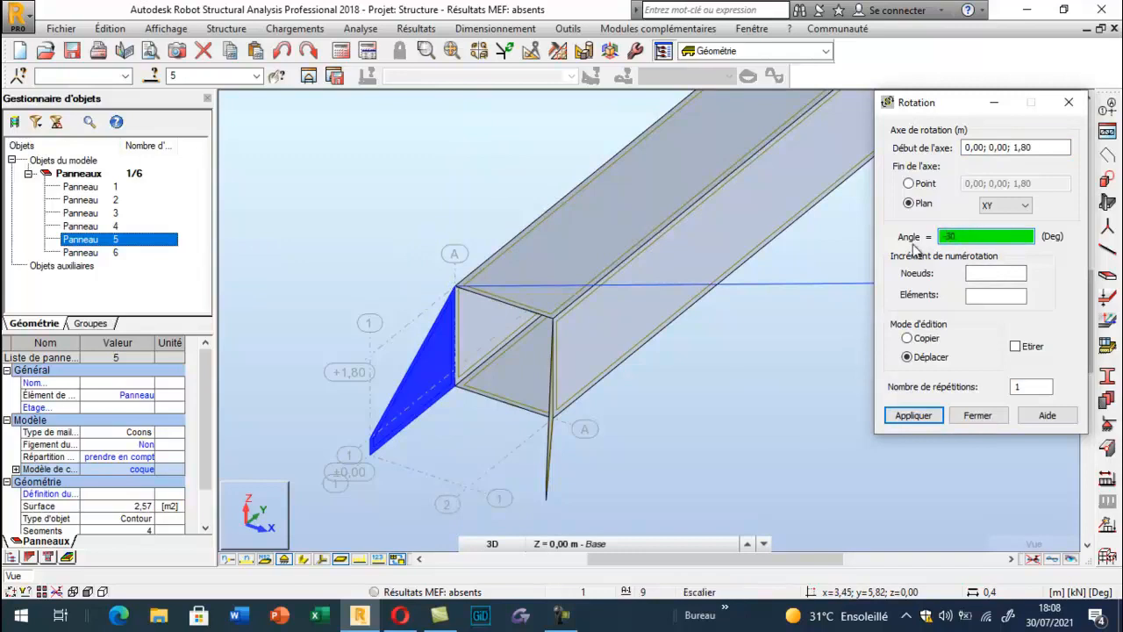
{"action": "key", "text": "Return"}
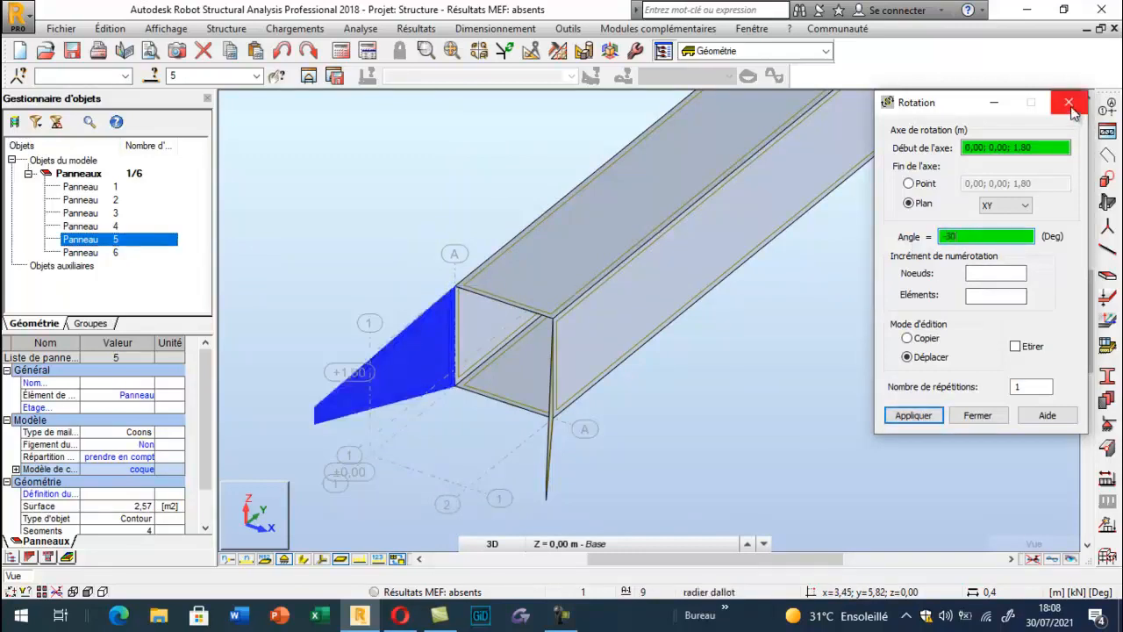
{"action": "left_click", "coordinate": [1070, 107]}
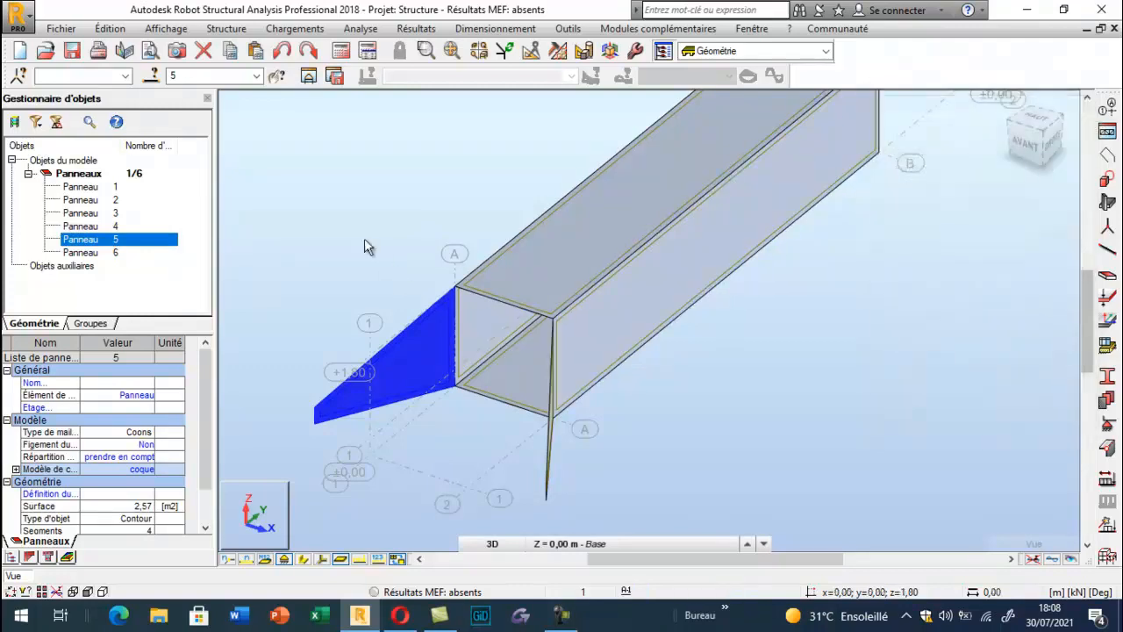
Try mirroring a copy of wing wall panels 5 and 6 across the vertical YZ plane at 1,80 m, and undo it.
{"action": "left_click", "coordinate": [382, 254]}
{"action": "scroll", "coordinate": [392, 231], "scroll_direction": "down", "scroll_amount": 2}
{"action": "right_click", "coordinate": [391, 226]}
{"action": "left_click", "coordinate": [366, 279]}
{"action": "left_click_drag", "start_coordinate": [366, 289], "coordinate": [563, 263]}
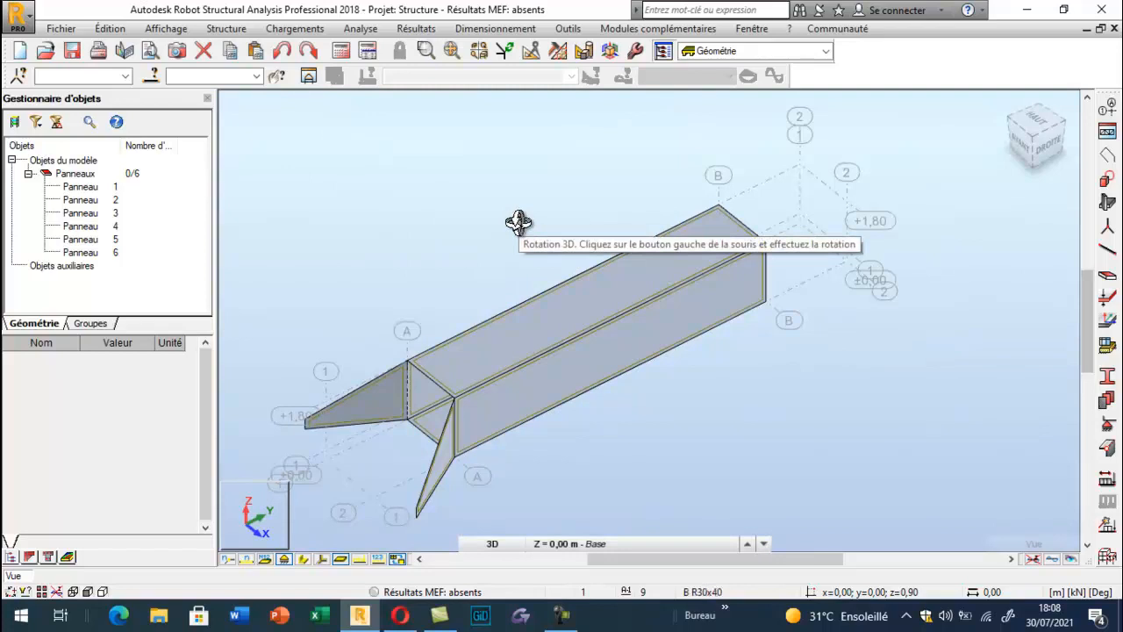
{"action": "left_click", "coordinate": [351, 395]}
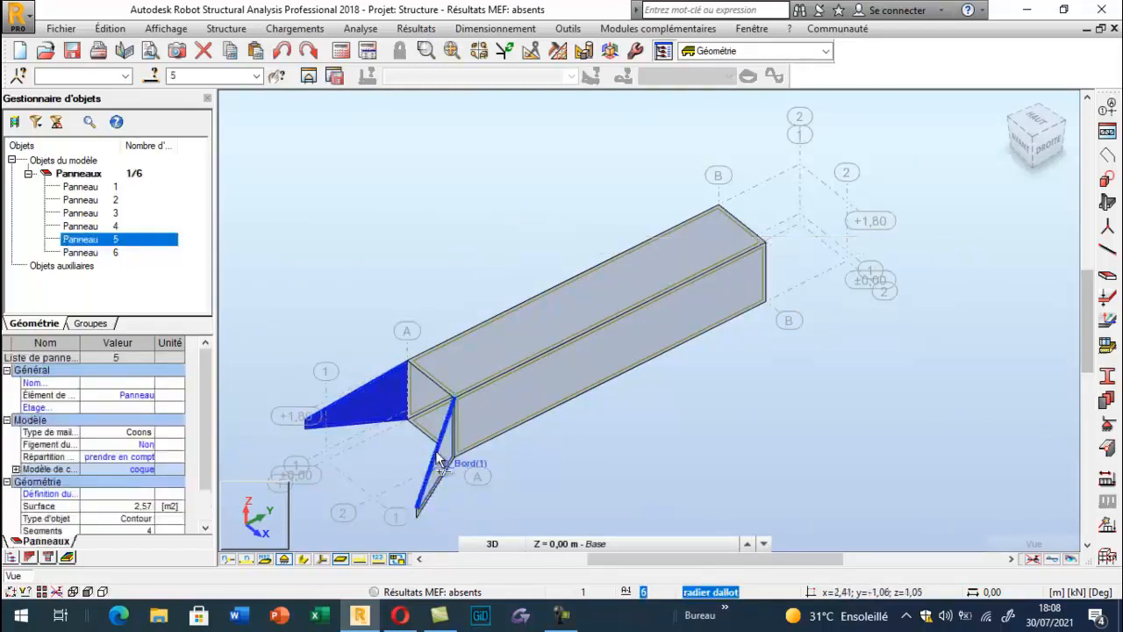
{"action": "left_click", "coordinate": [435, 450]}
{"action": "left_click", "coordinate": [111, 28]}
{"action": "mouse_move", "coordinate": [289, 234]}
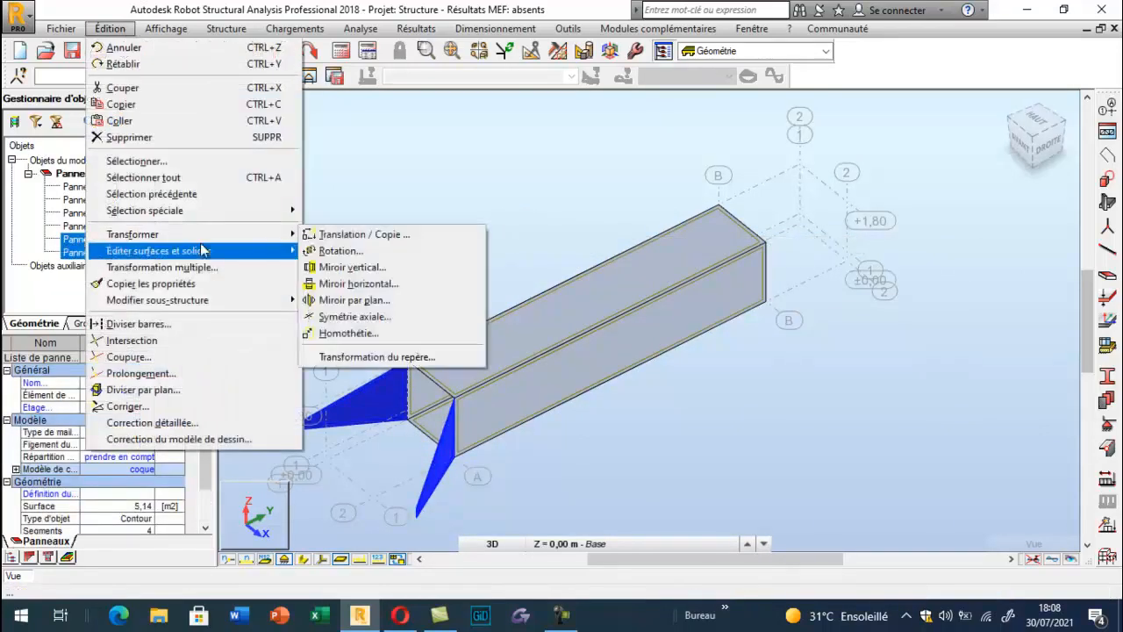
{"action": "left_click", "coordinate": [359, 268]}
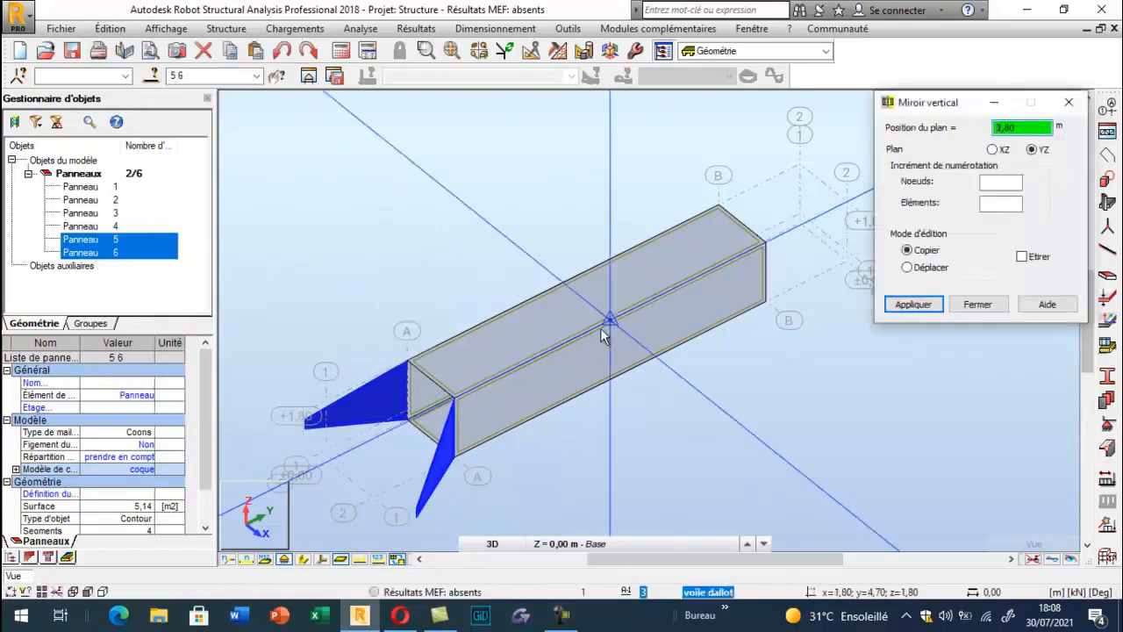
{"action": "left_click", "coordinate": [610, 326]}
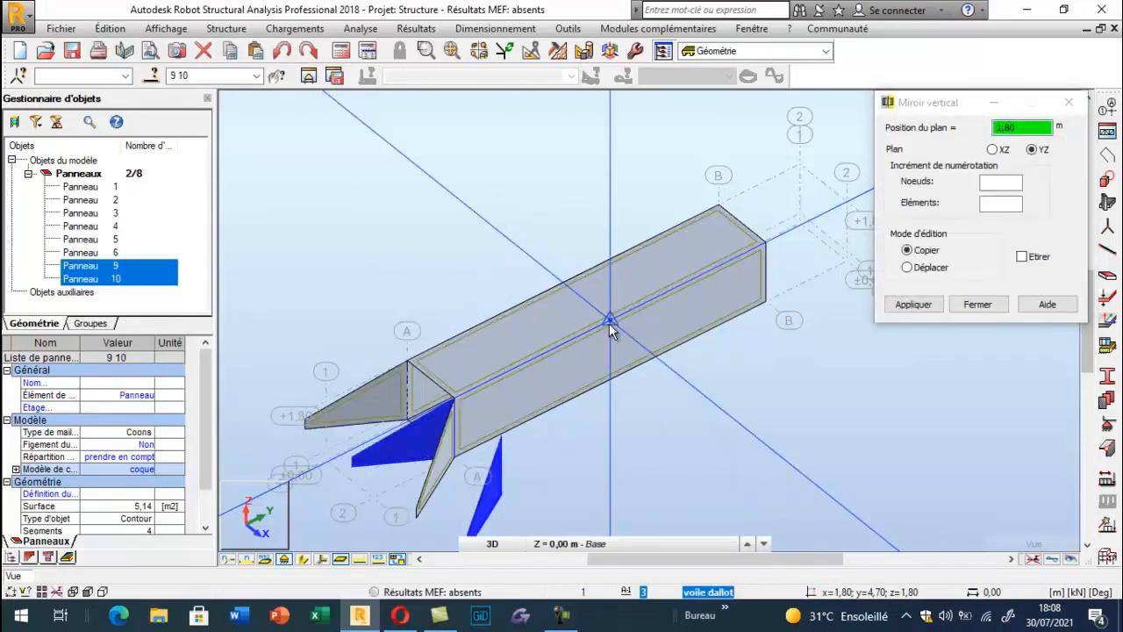
{"action": "left_click", "coordinate": [282, 50]}
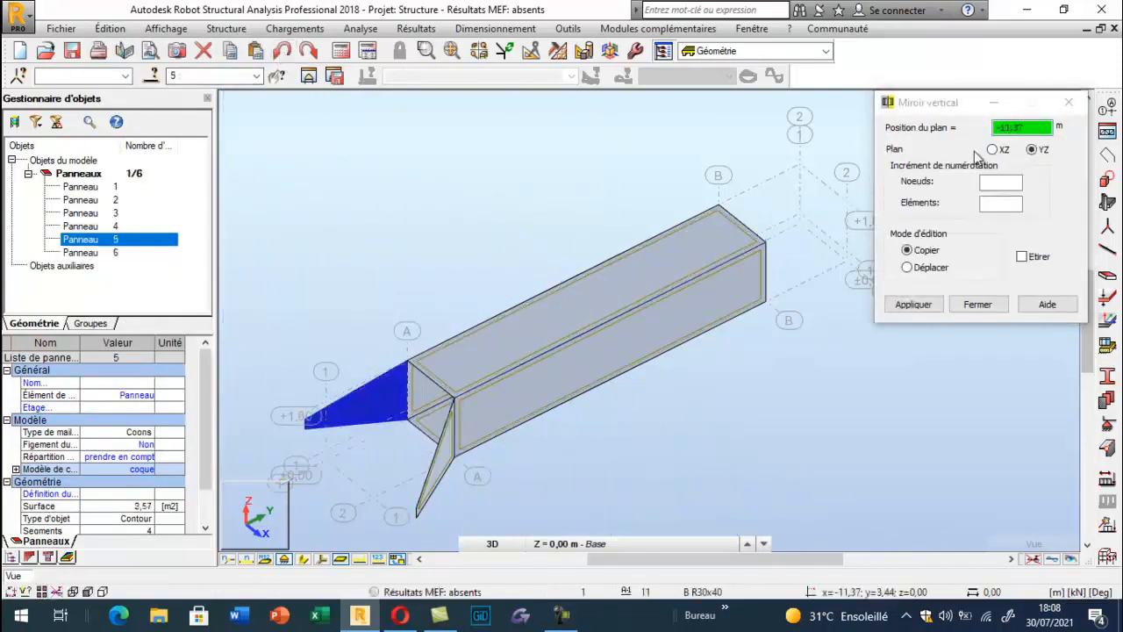
Mirror a copy of wing wall panels 5 and 6 to the other culvert end across the vertical XZ plane at y = 4,70 m.
{"action": "left_click", "coordinate": [993, 150]}
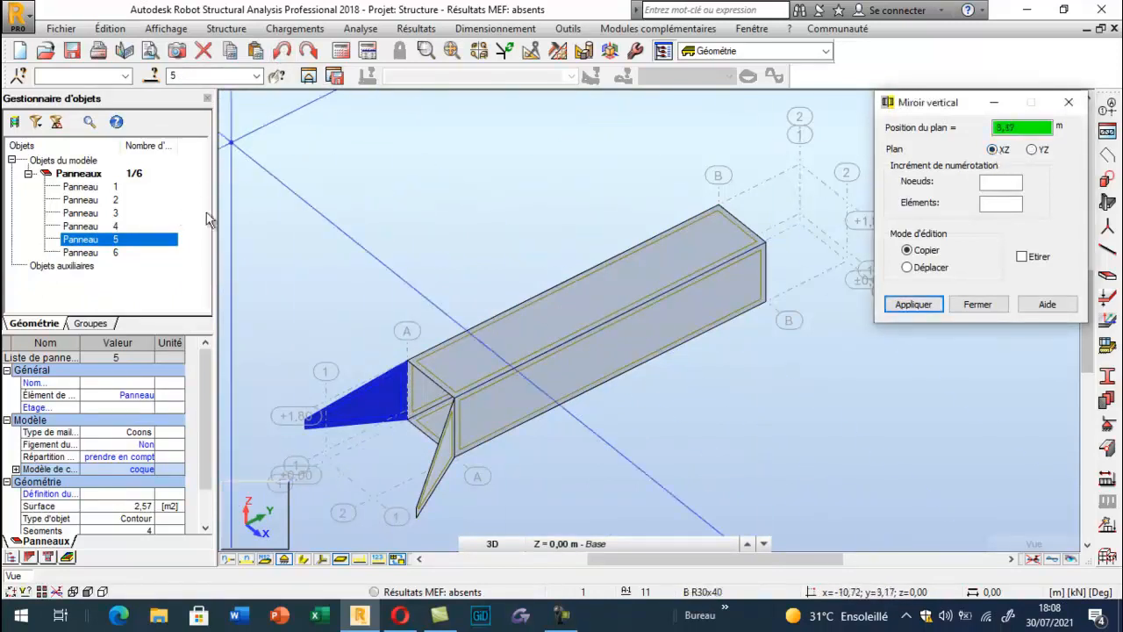
{"action": "left_click", "coordinate": [102, 253], "text": "ctrl"}
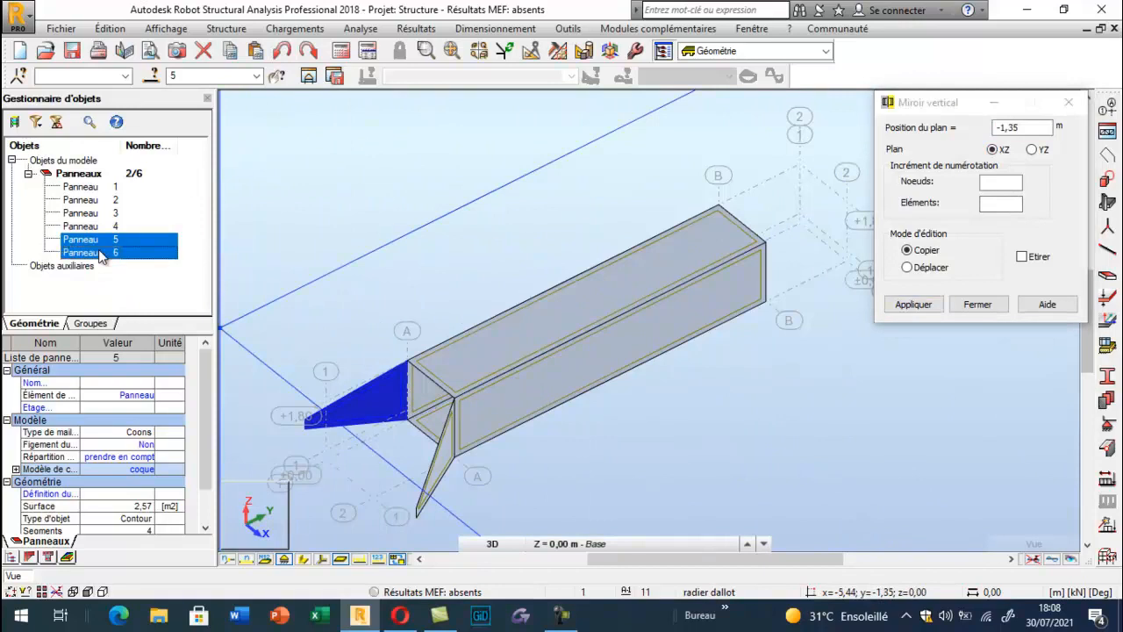
{"action": "left_click", "coordinate": [1012, 128]}
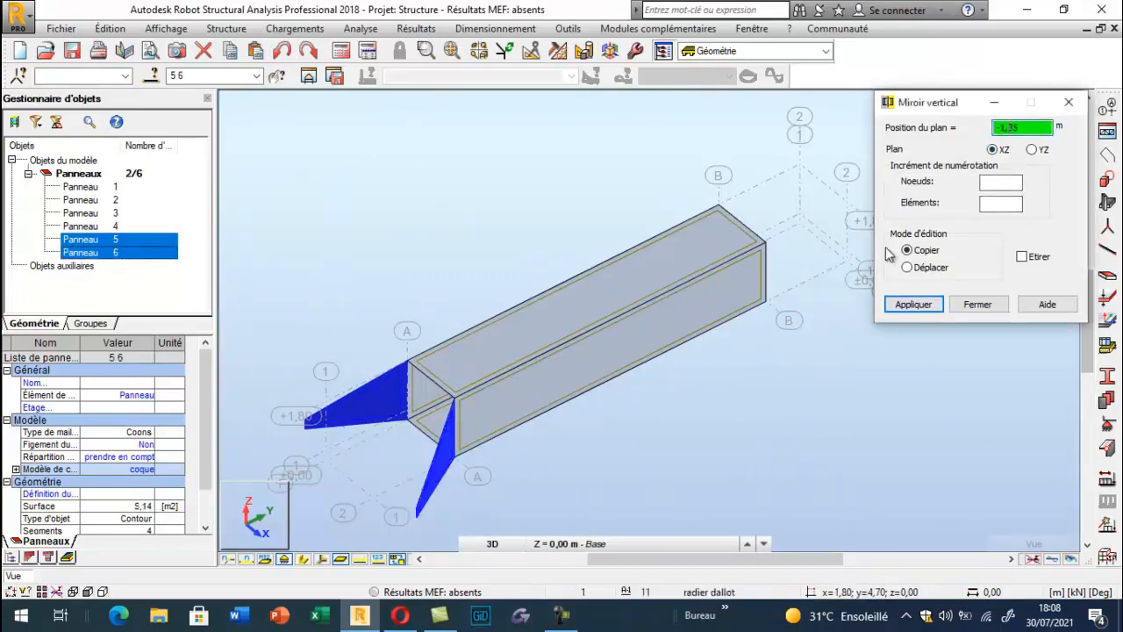
{"action": "left_click", "coordinate": [608, 329]}
{"action": "left_click", "coordinate": [976, 305]}
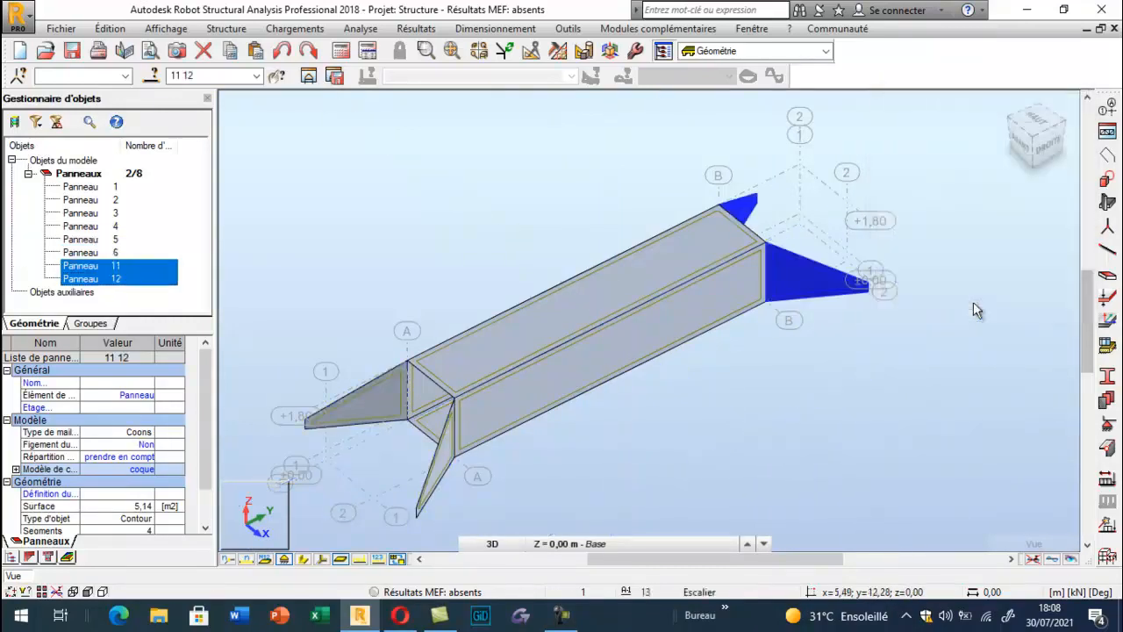
Assign the voile dallot thickness to the four wing wall panels 5, 6, 11 and 12.
{"action": "left_click", "coordinate": [453, 219]}
{"action": "right_click", "coordinate": [453, 219]}
{"action": "left_click", "coordinate": [412, 274]}
{"action": "left_click_drag", "start_coordinate": [456, 289], "coordinate": [611, 386]}
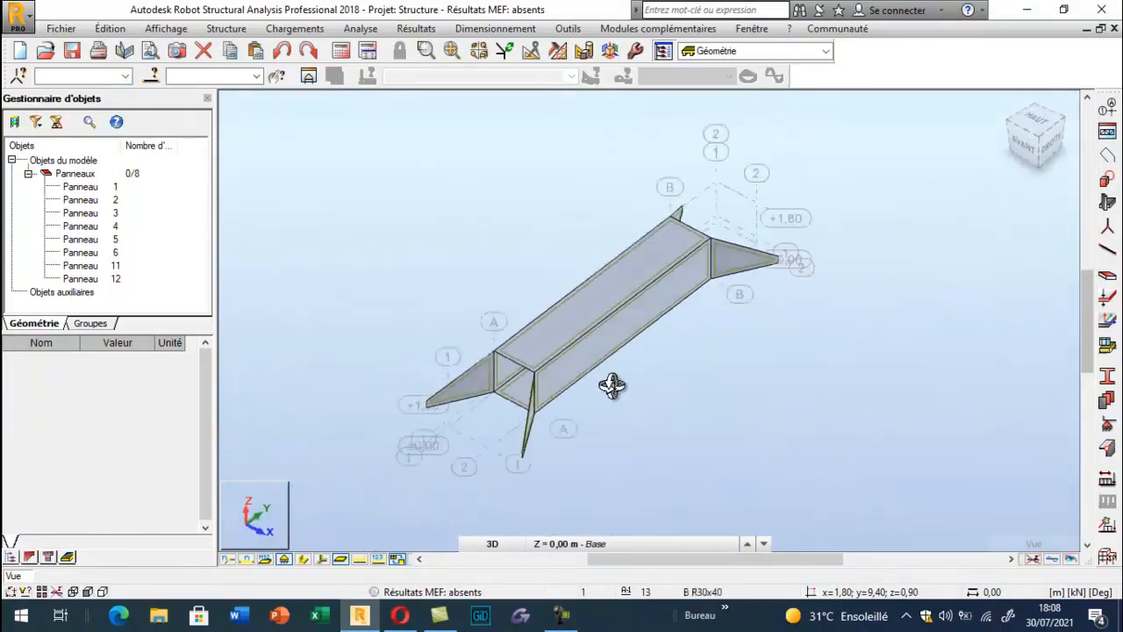
{"action": "scroll", "coordinate": [539, 413], "scroll_direction": "up", "scroll_amount": 3}
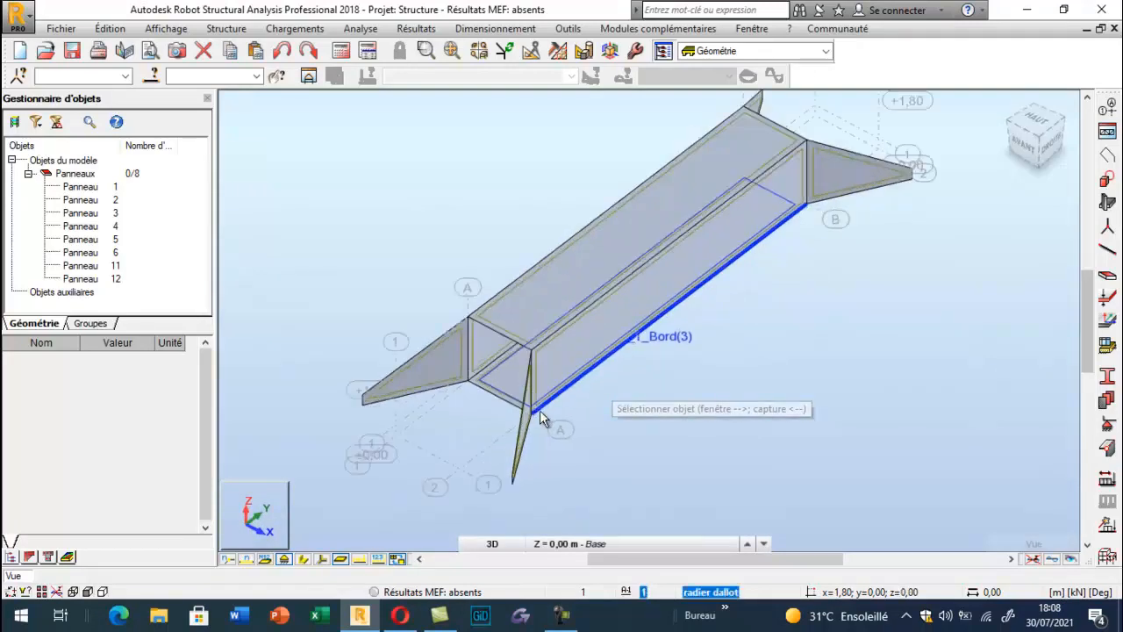
{"action": "left_click", "coordinate": [1107, 297]}
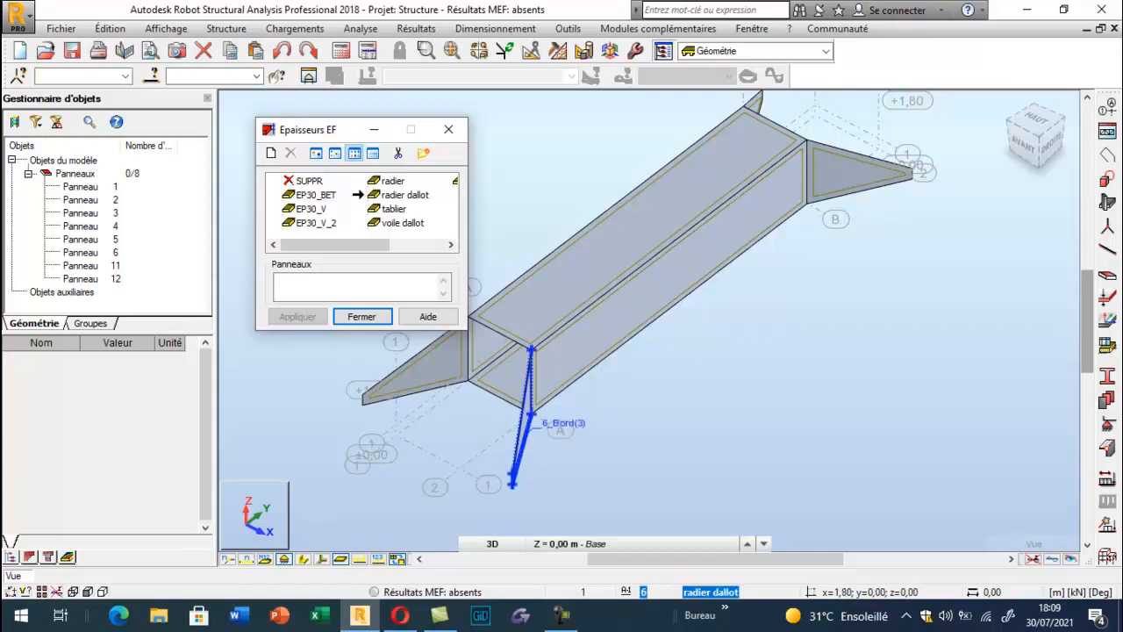
{"action": "scroll", "coordinate": [509, 420], "scroll_direction": "up", "scroll_amount": 3}
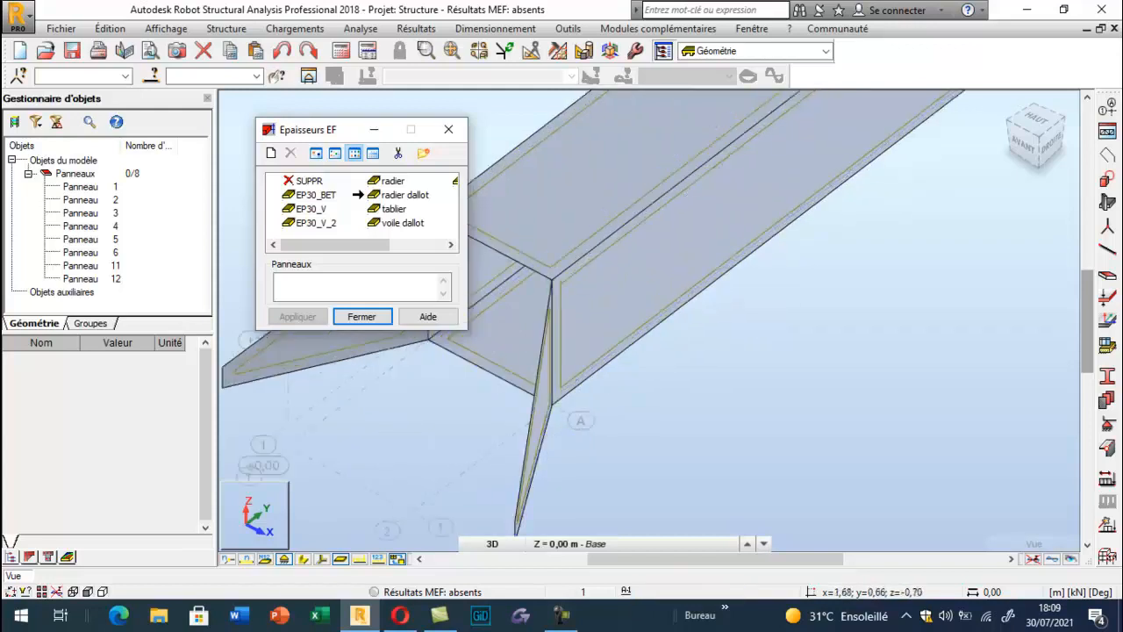
{"action": "scroll", "coordinate": [593, 426], "scroll_direction": "down", "scroll_amount": 2}
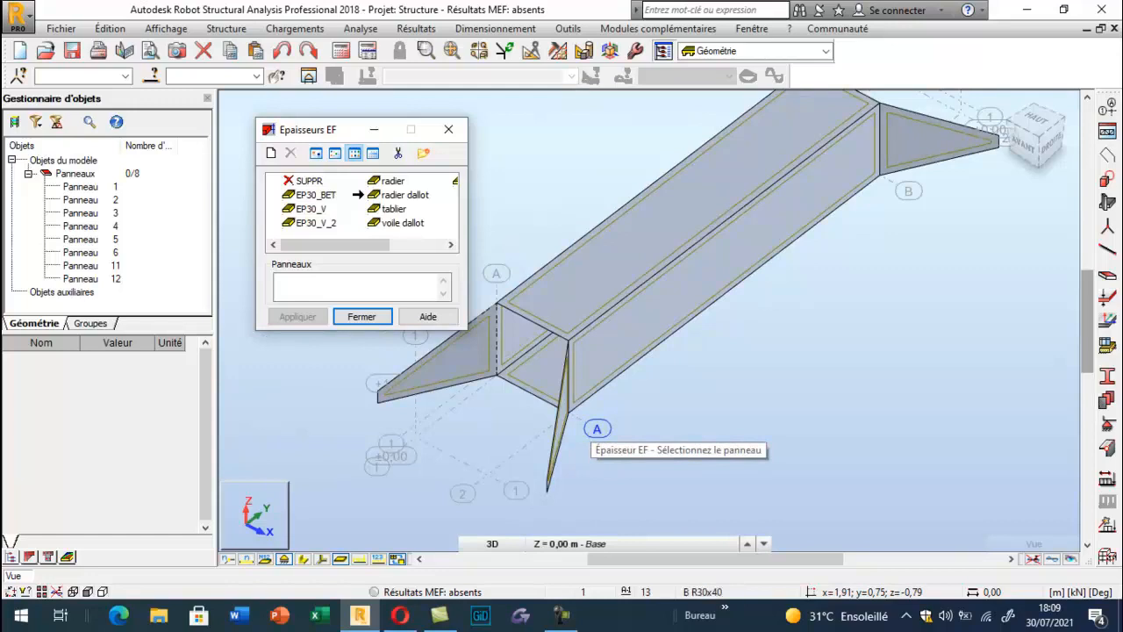
{"action": "left_click", "coordinate": [401, 223]}
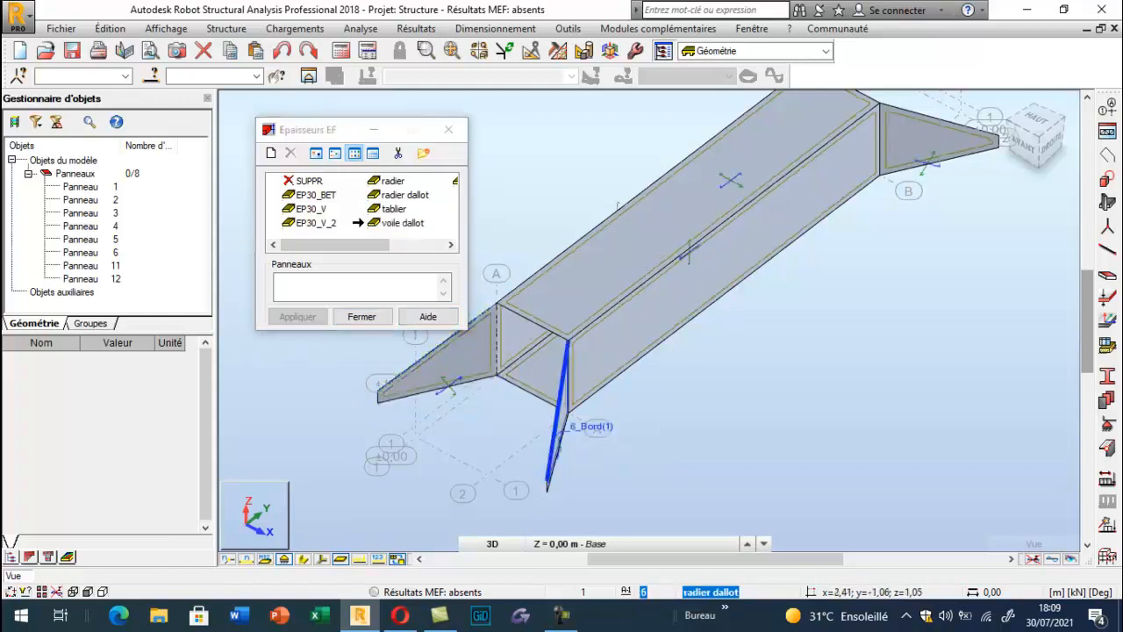
{"action": "scroll", "coordinate": [509, 440], "scroll_direction": "down", "scroll_amount": 4}
{"action": "scroll", "coordinate": [754, 218], "scroll_direction": "up", "scroll_amount": 5}
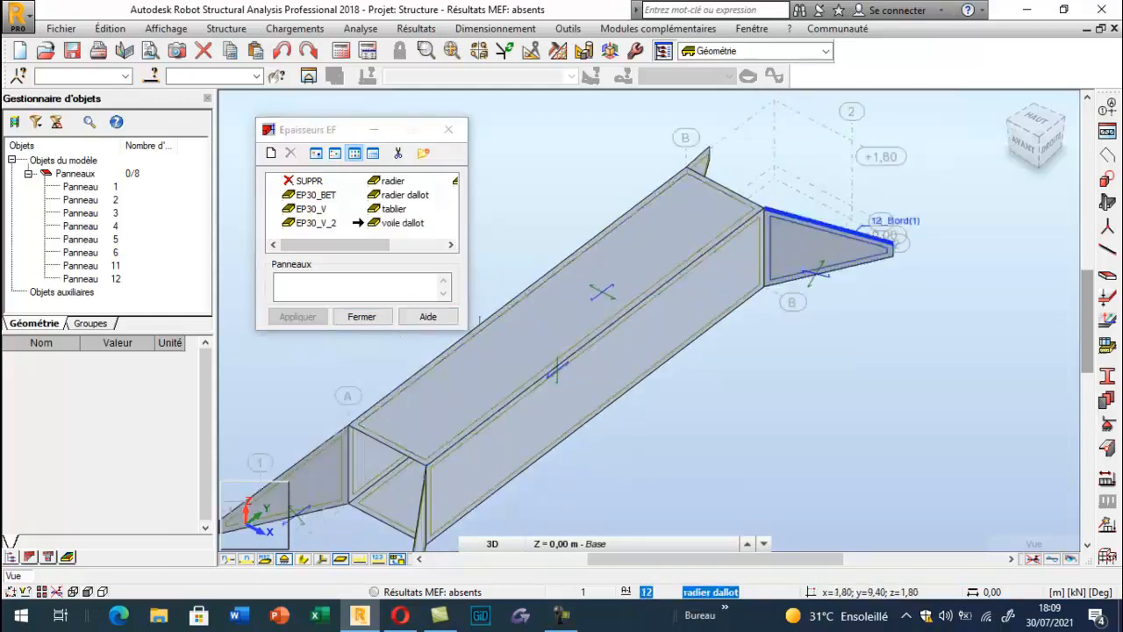
{"action": "scroll", "coordinate": [713, 151], "scroll_direction": "up", "scroll_amount": 3}
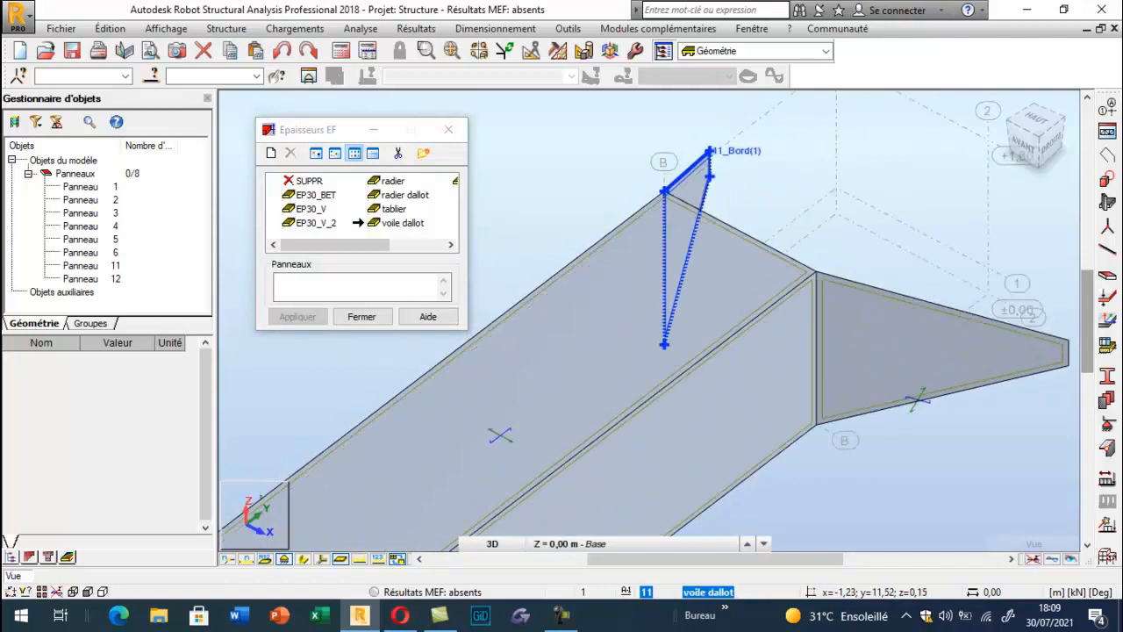
{"action": "scroll", "coordinate": [753, 182], "scroll_direction": "down", "scroll_amount": 4}
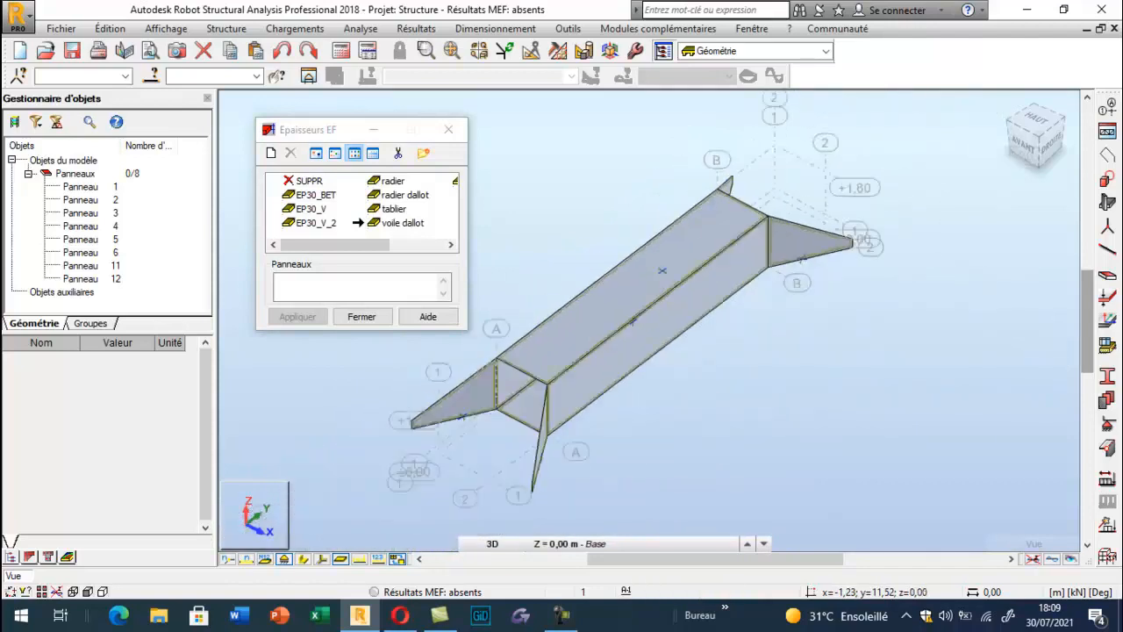
{"action": "left_click", "coordinate": [448, 133]}
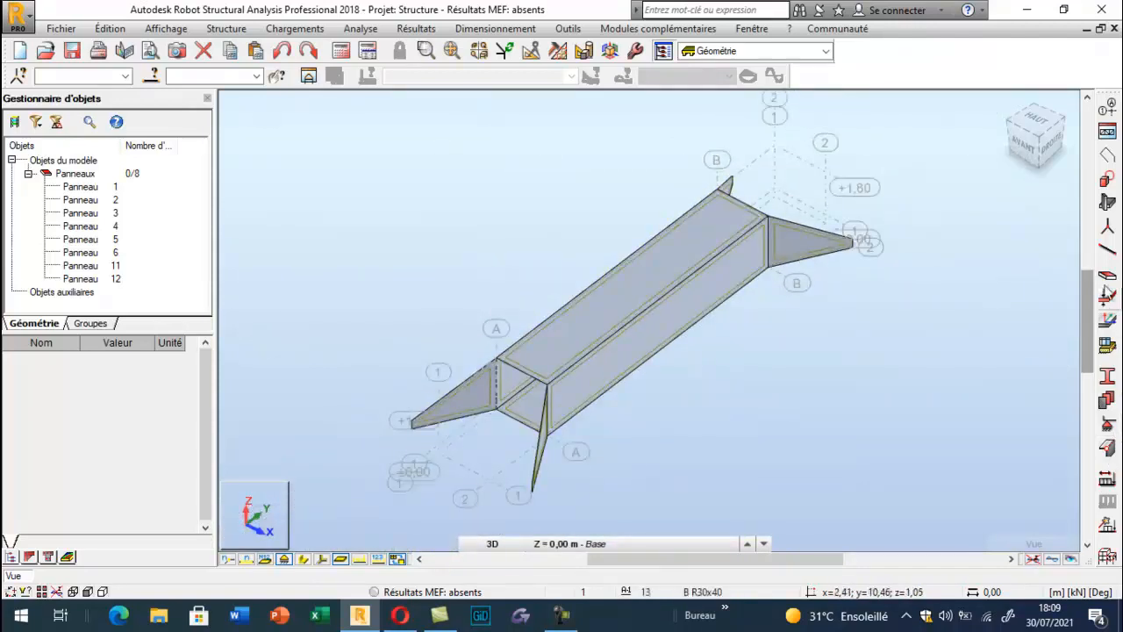
Draw a base slab contour panel between the wing walls at the y = 0 end through -1,23; -2,12, 0,00; 0,00, 1,80; 0,00 and 3,02; -2,12.
{"action": "left_click", "coordinate": [1107, 178]}
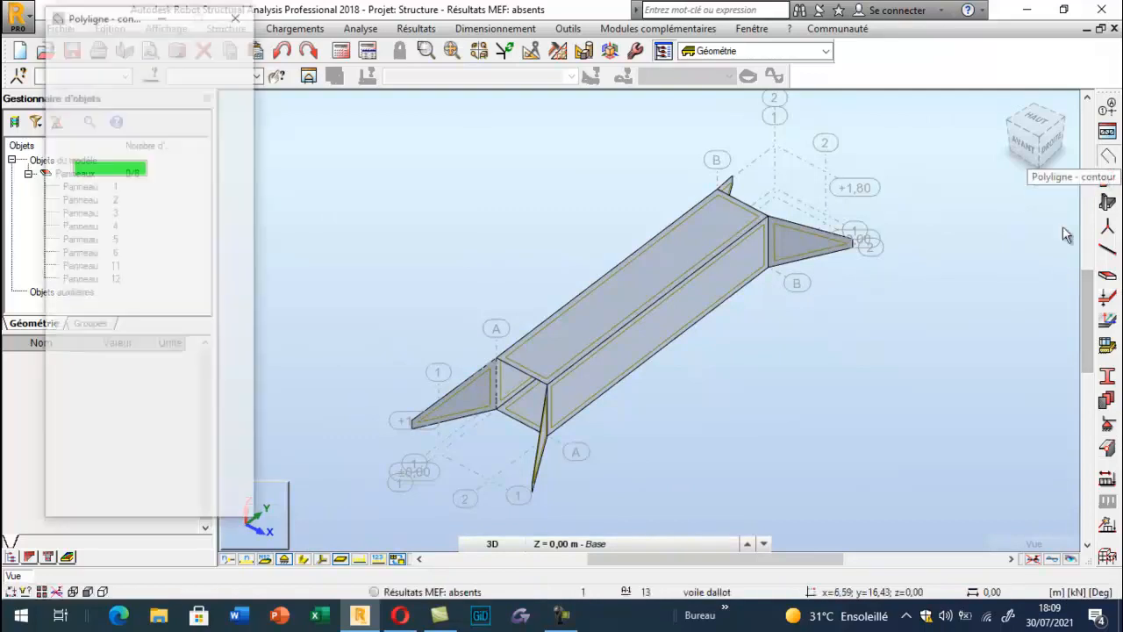
{"action": "left_click", "coordinate": [165, 452]}
{"action": "left_click", "coordinate": [413, 427]}
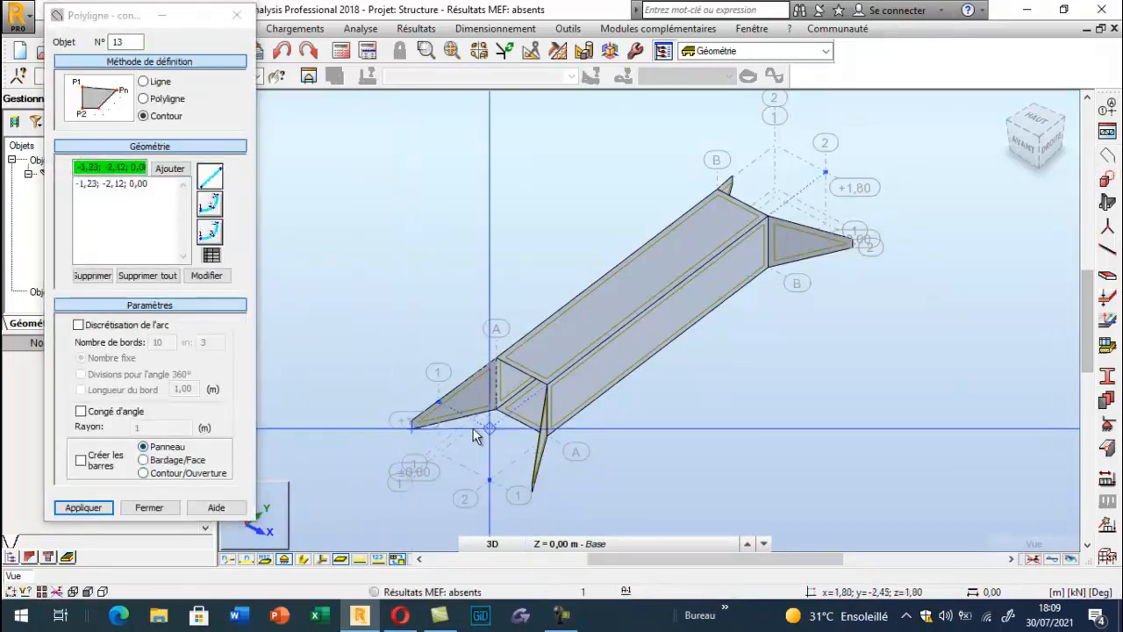
{"action": "left_click", "coordinate": [494, 407]}
{"action": "scroll", "coordinate": [532, 434], "scroll_direction": "up", "scroll_amount": 3}
{"action": "left_click", "coordinate": [556, 430]}
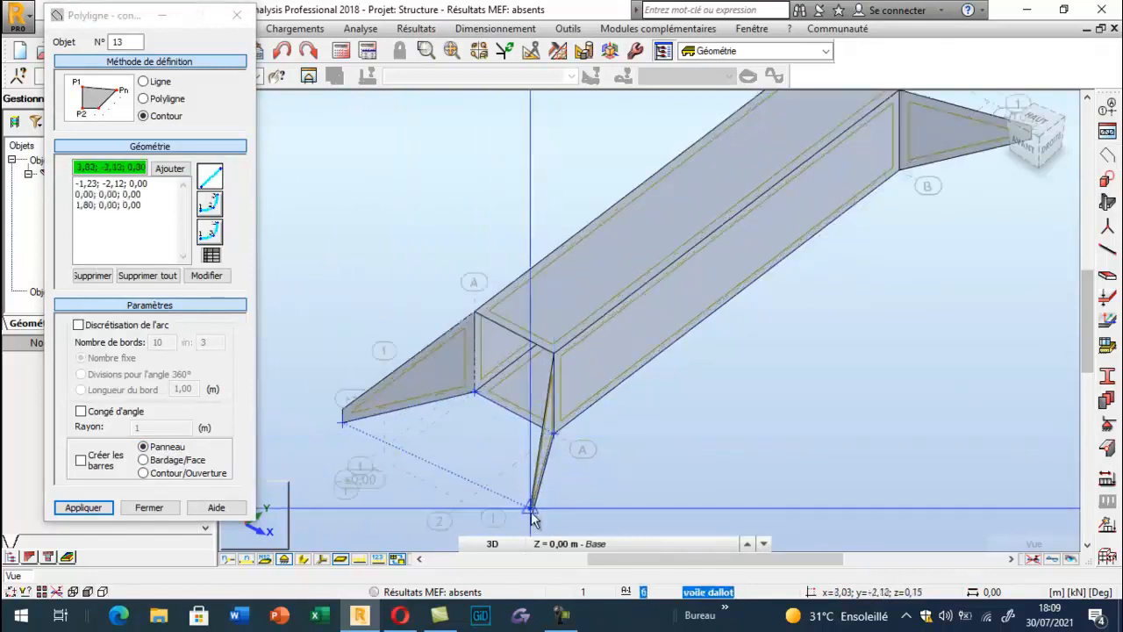
{"action": "left_click", "coordinate": [532, 510]}
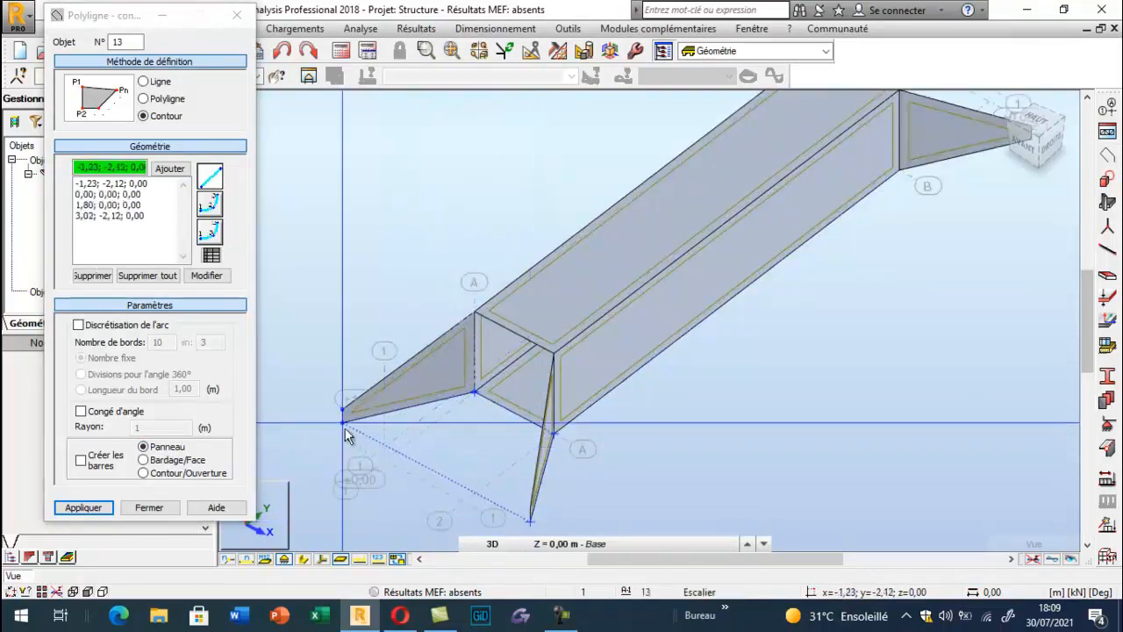
{"action": "left_click", "coordinate": [345, 431]}
Draw a matching base slab contour panel at the other end through 3,02; 11,52, -1,23; 11,52, 0,00; 9,40 and 1,80; 9,40.
{"action": "scroll", "coordinate": [351, 426], "scroll_direction": "down", "scroll_amount": 3}
{"action": "right_click", "coordinate": [334, 262]}
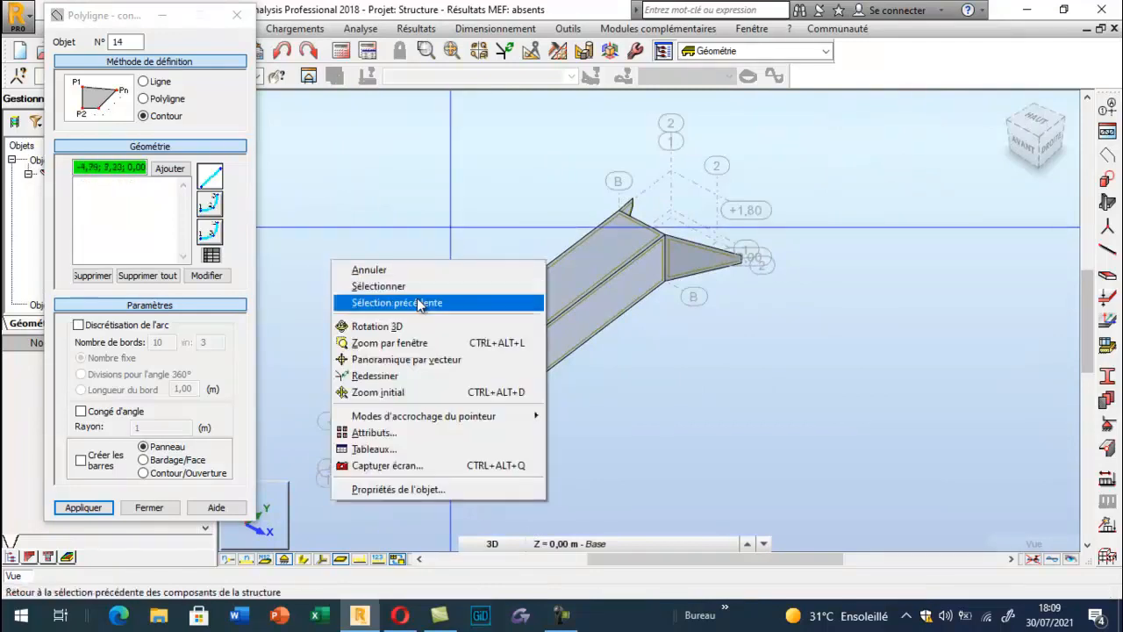
{"action": "left_click", "coordinate": [411, 326]}
{"action": "left_click_drag", "start_coordinate": [429, 335], "coordinate": [539, 394]}
{"action": "scroll", "coordinate": [644, 448], "scroll_direction": "up", "scroll_amount": 2}
{"action": "key", "text": "Escape"}
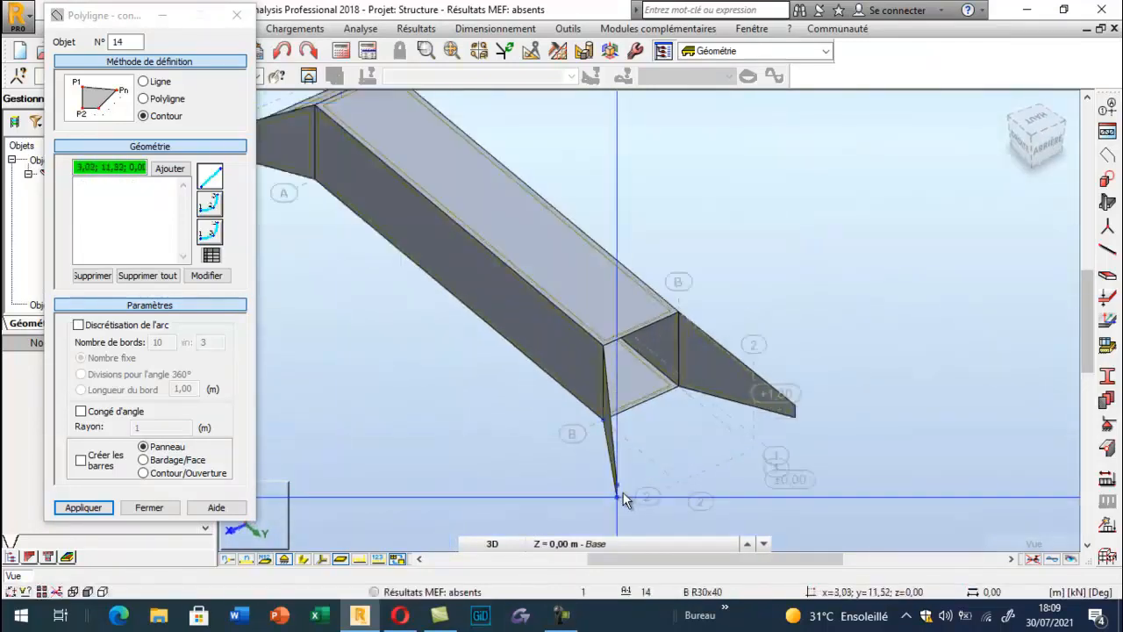
{"action": "left_click", "coordinate": [619, 496]}
{"action": "left_click", "coordinate": [794, 416]}
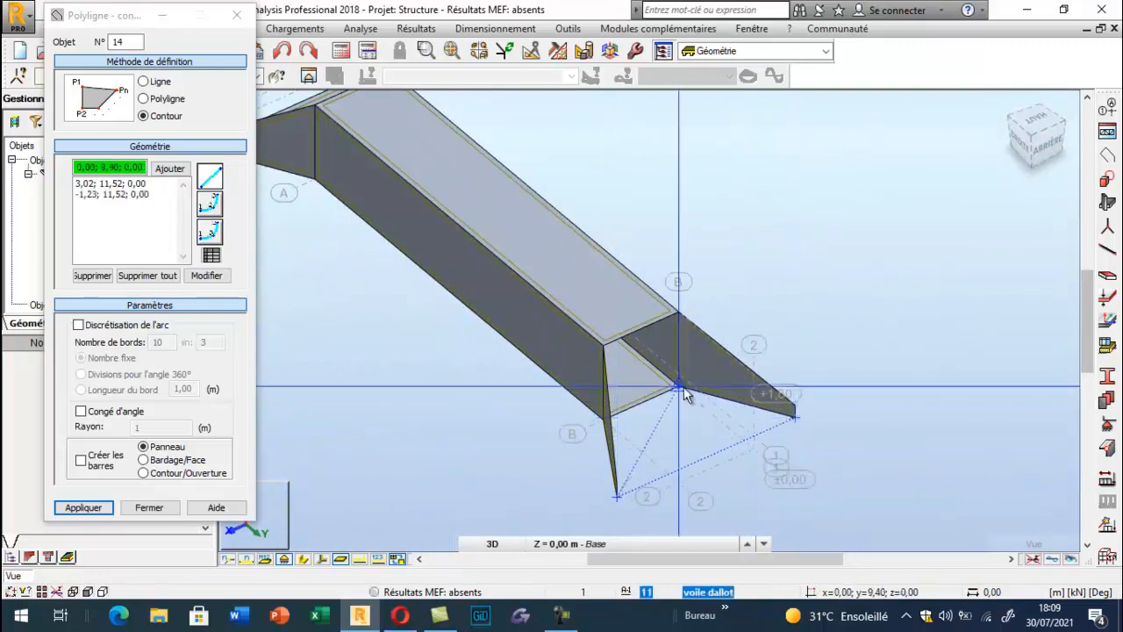
{"action": "left_click", "coordinate": [684, 389]}
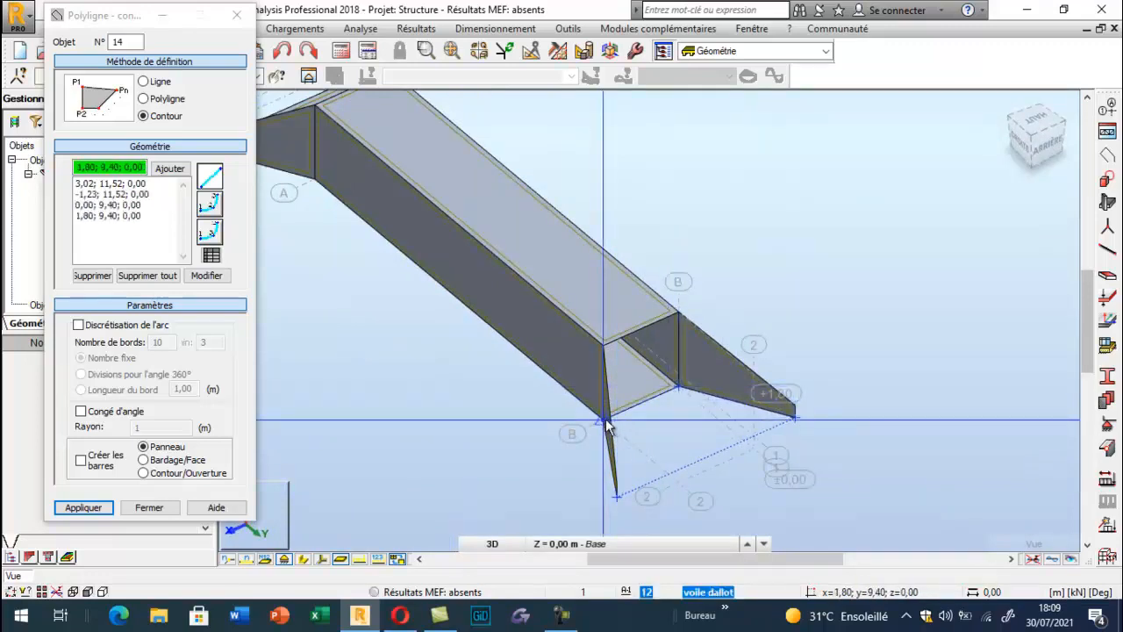
{"action": "left_click", "coordinate": [620, 498]}
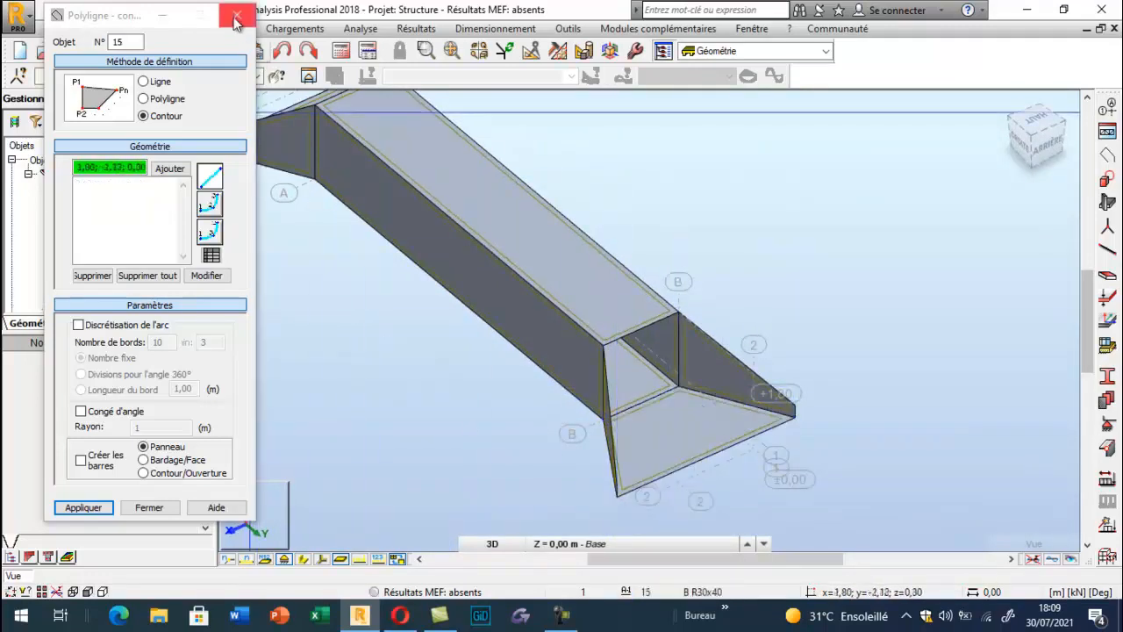
{"action": "left_click", "coordinate": [236, 14]}
Assign the radier dallot thickness to the two base slab panels between the wing walls, panels 13 and 14.
{"action": "right_click", "coordinate": [677, 232]}
{"action": "left_click", "coordinate": [671, 289]}
{"action": "left_click_drag", "start_coordinate": [672, 344], "coordinate": [837, 389]}
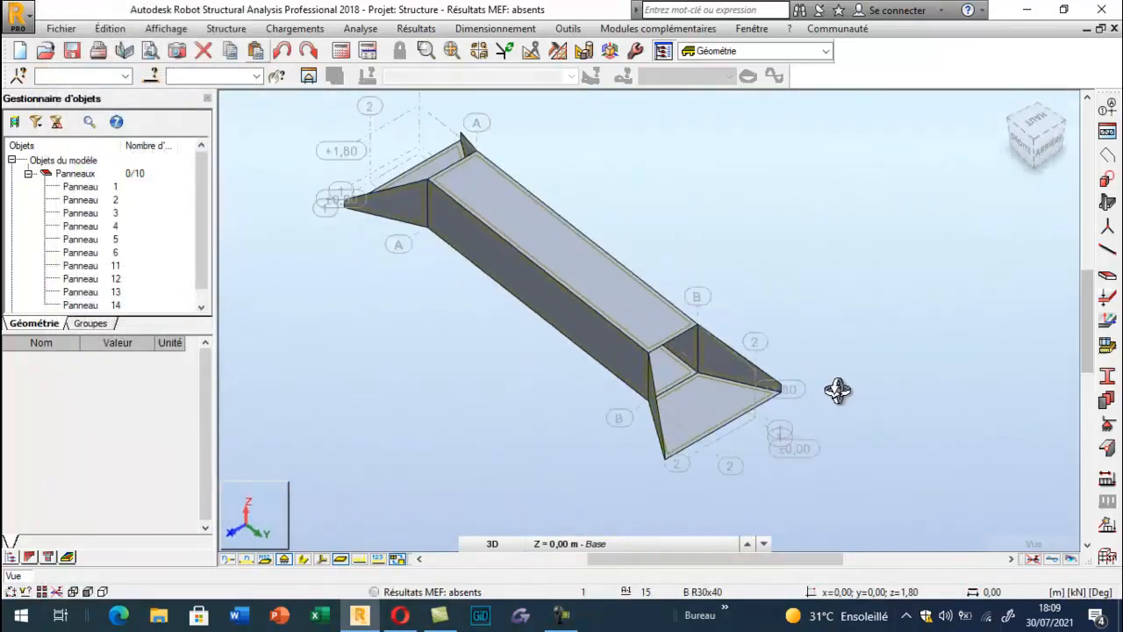
{"action": "left_click", "coordinate": [1108, 321]}
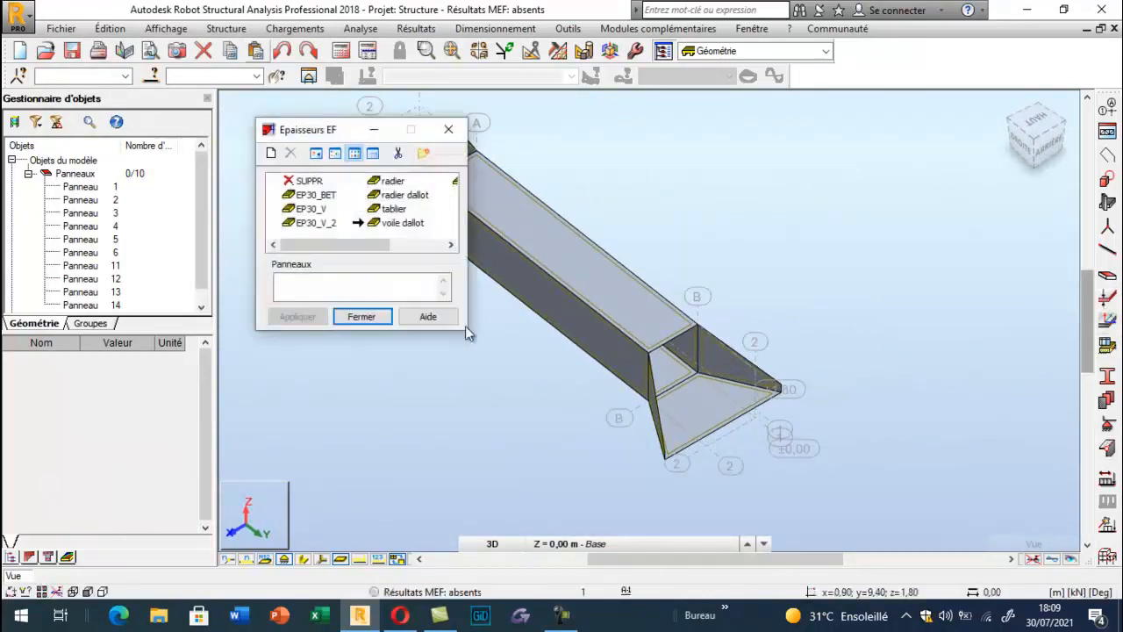
{"action": "left_click", "coordinate": [404, 194]}
{"action": "left_click", "coordinate": [676, 399]}
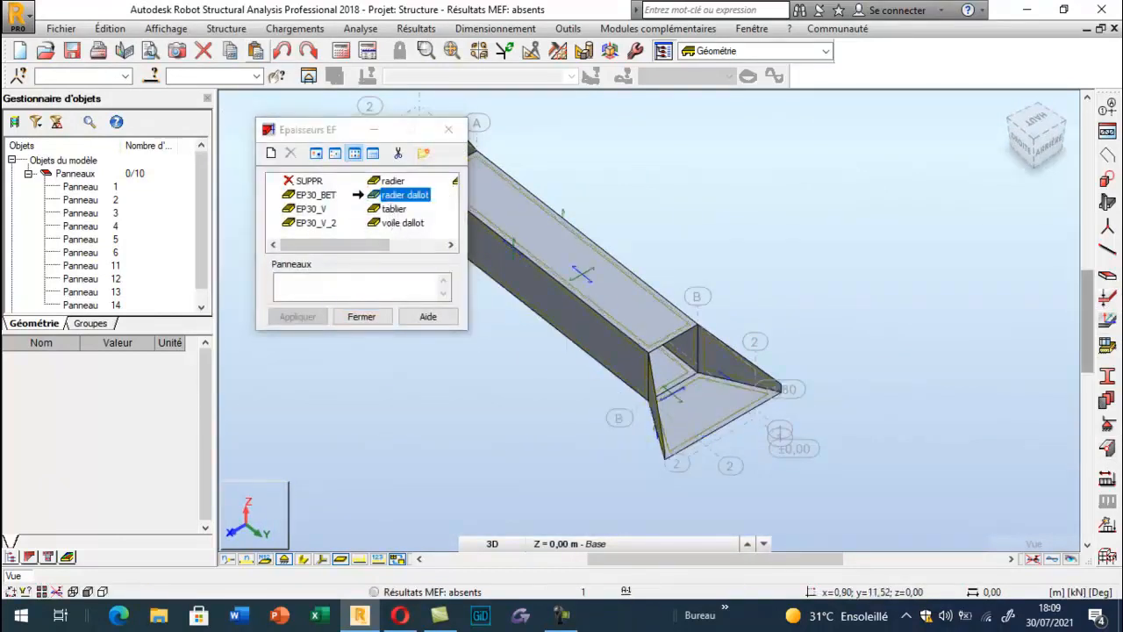
{"action": "scroll", "coordinate": [816, 435], "scroll_direction": "down", "scroll_amount": 5}
{"action": "scroll", "coordinate": [681, 342], "scroll_direction": "up", "scroll_amount": 11}
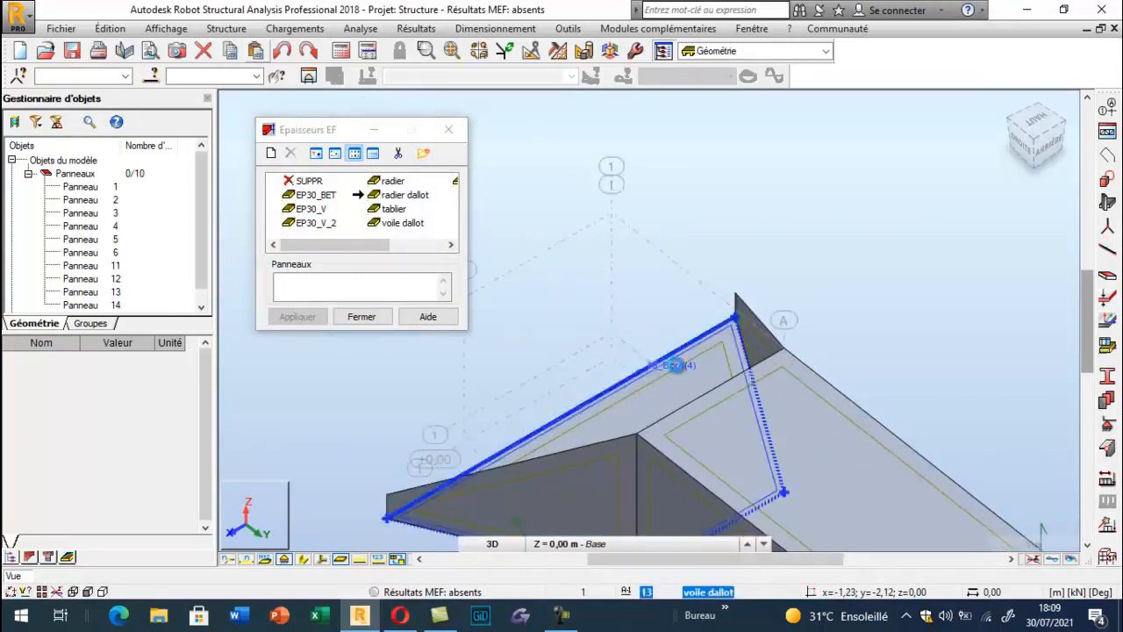
{"action": "left_click", "coordinate": [360, 317]}
Turn on the panel thickness display in the Panneaux / EF view attributes and inspect the culvert in 3D.
{"action": "right_click", "coordinate": [322, 187]}
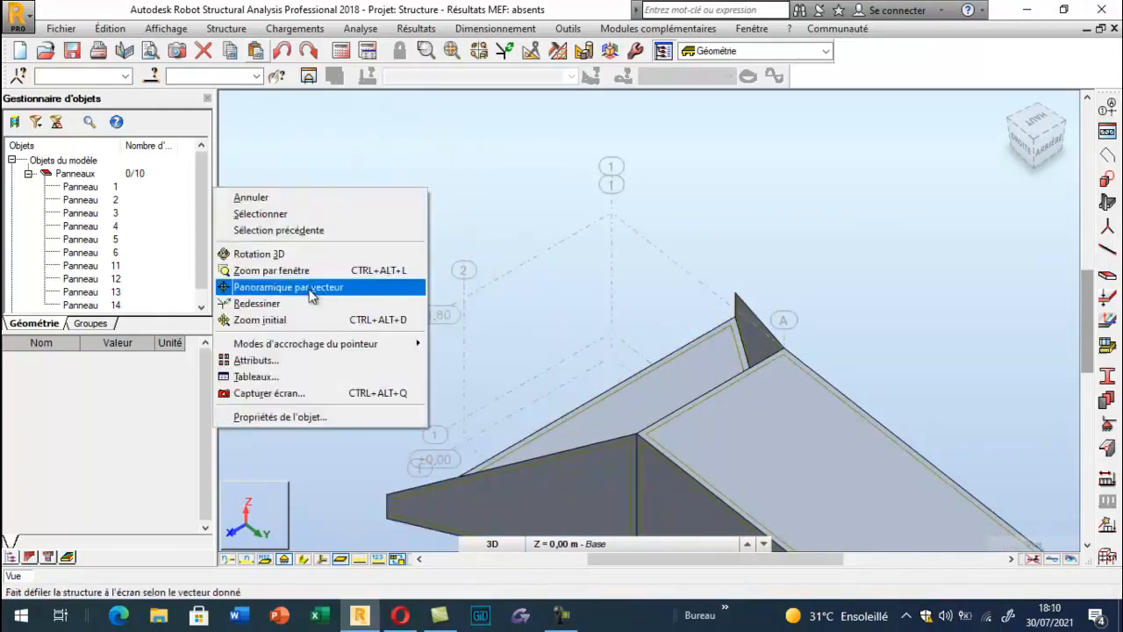
{"action": "left_click", "coordinate": [307, 362]}
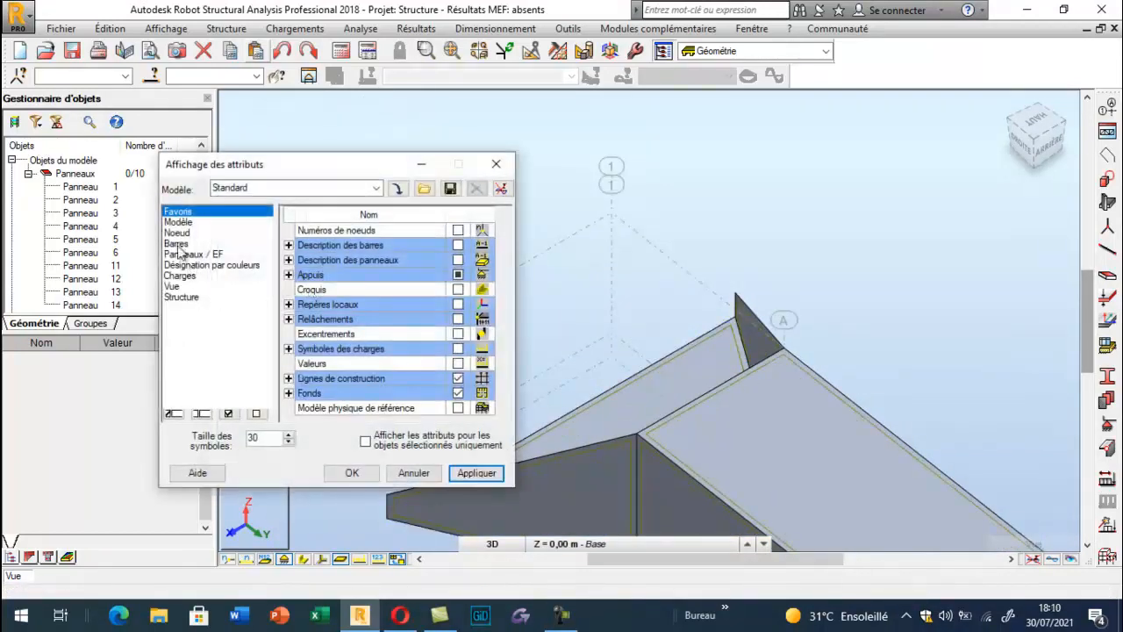
{"action": "left_click", "coordinate": [180, 254]}
{"action": "left_click", "coordinate": [457, 275]}
{"action": "left_click", "coordinate": [477, 472]}
{"action": "left_click", "coordinate": [351, 472]}
{"action": "right_click", "coordinate": [469, 243]}
{"action": "left_click", "coordinate": [527, 291]}
{"action": "left_click_drag", "start_coordinate": [527, 291], "coordinate": [666, 415]}
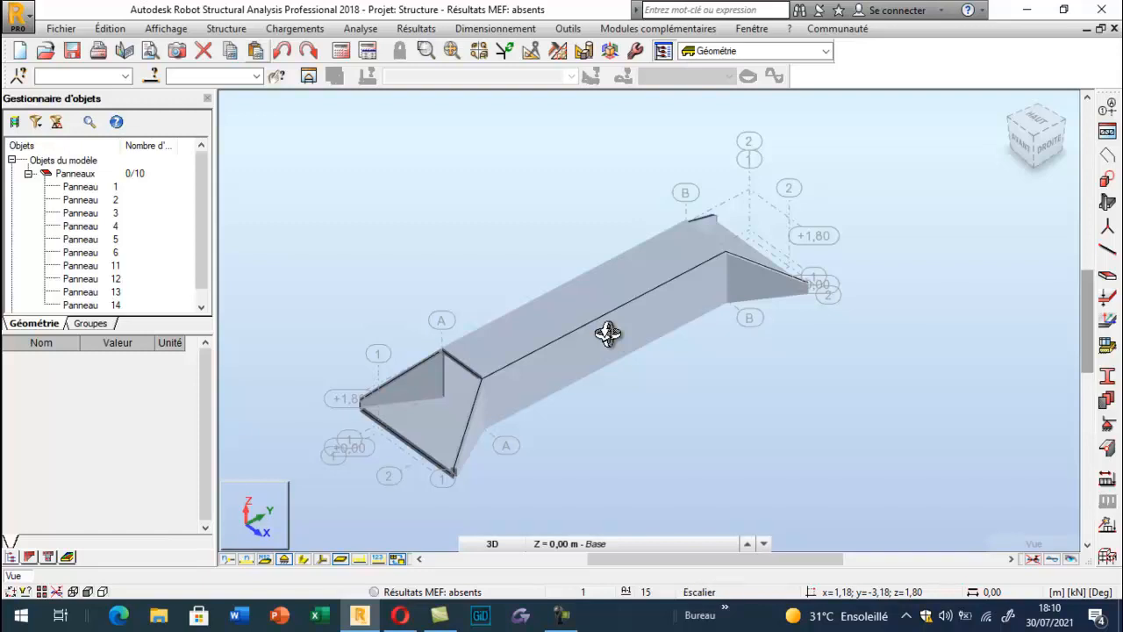
{"action": "left_click_drag", "start_coordinate": [652, 311], "coordinate": [551, 420]}
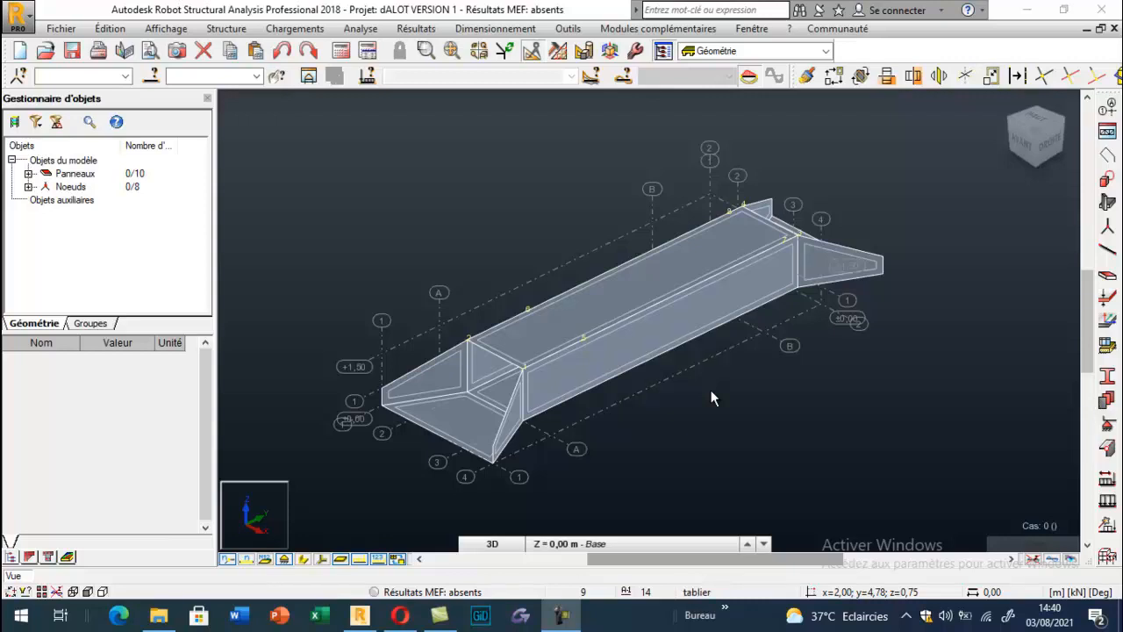
Add load case 1 named poids propre du dalot, with permanente nature and poids propre sub-nature.
{"action": "left_click", "coordinate": [1107, 478]}
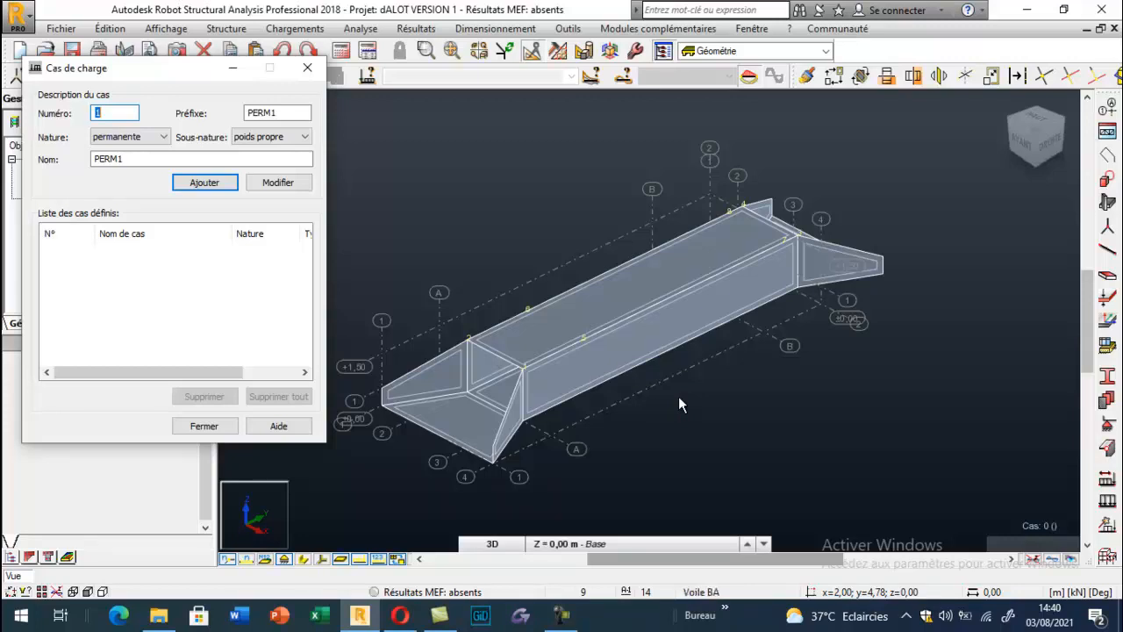
{"action": "left_click_drag", "start_coordinate": [131, 159], "coordinate": [76, 168]}
{"action": "type", "text": "poi"}
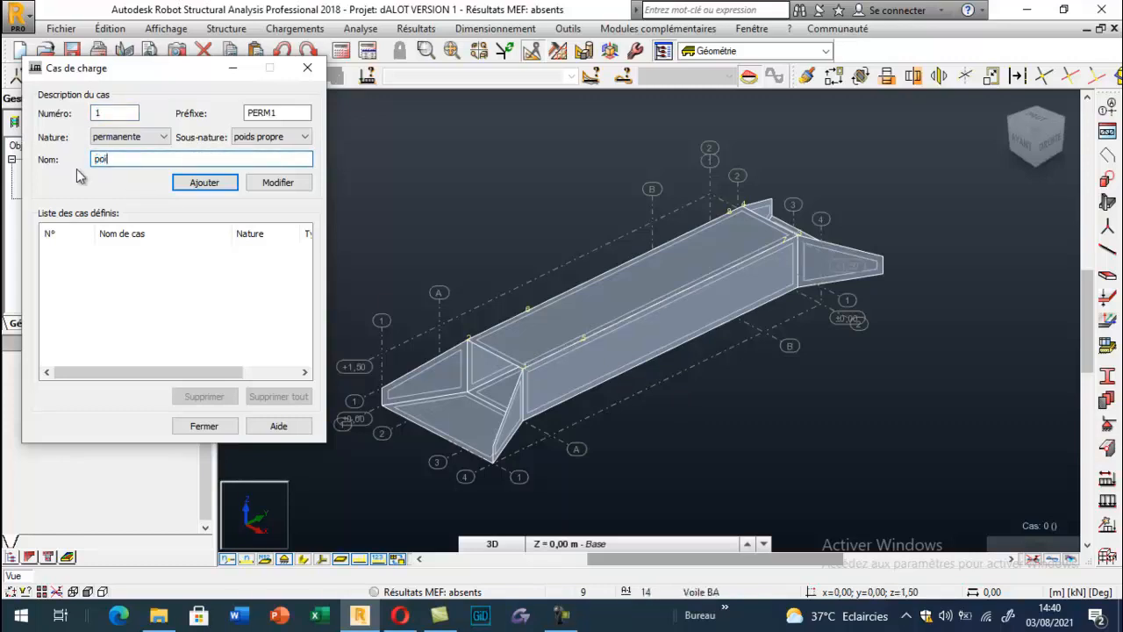
{"action": "type", "text": "ds propre du dalot"}
{"action": "left_click", "coordinate": [182, 184]}
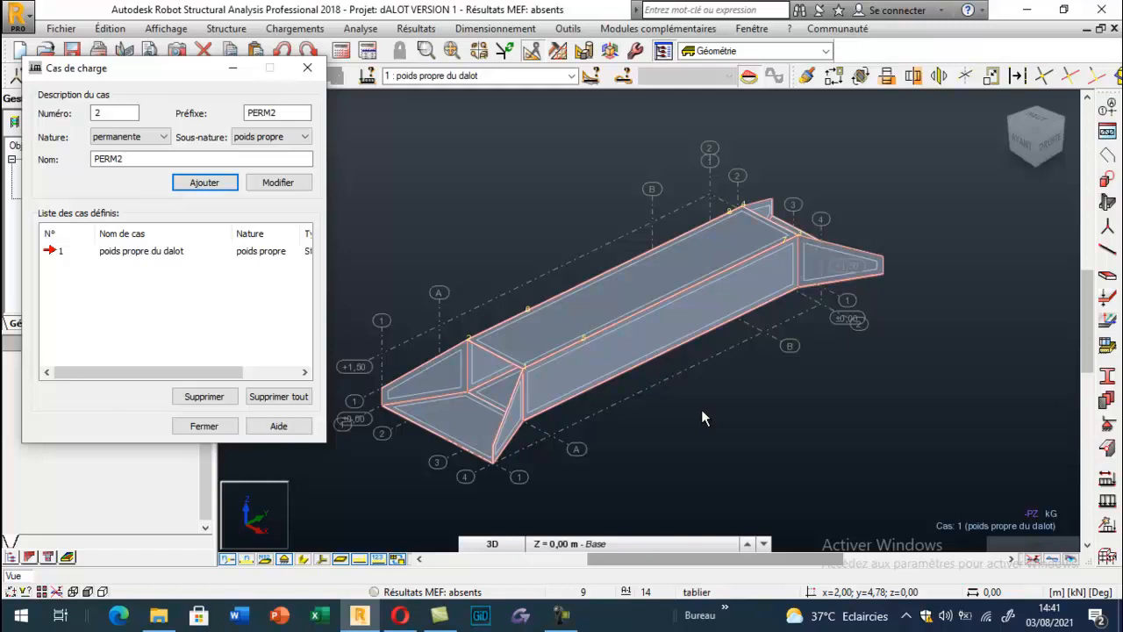
Add permanent load case 2 named poids du reblai, with poids propre sub-nature.
{"action": "left_click", "coordinate": [116, 159]}
{"action": "double_click", "coordinate": [116, 159]}
{"action": "type", "text": "p"}
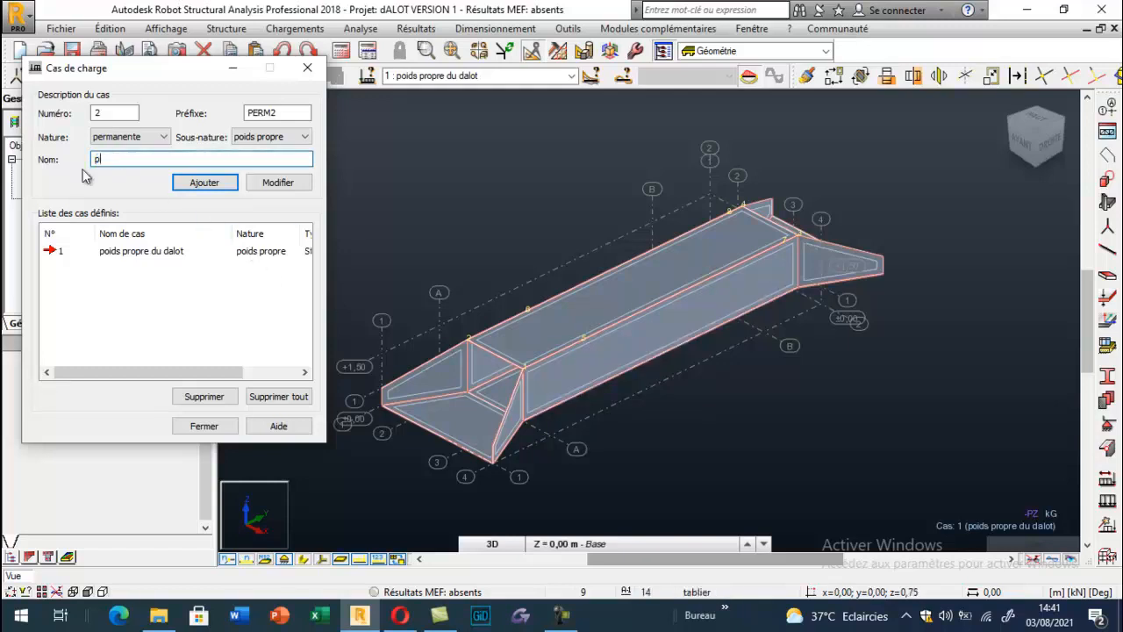
{"action": "type", "text": "oids du reblai"}
{"action": "left_click", "coordinate": [202, 183]}
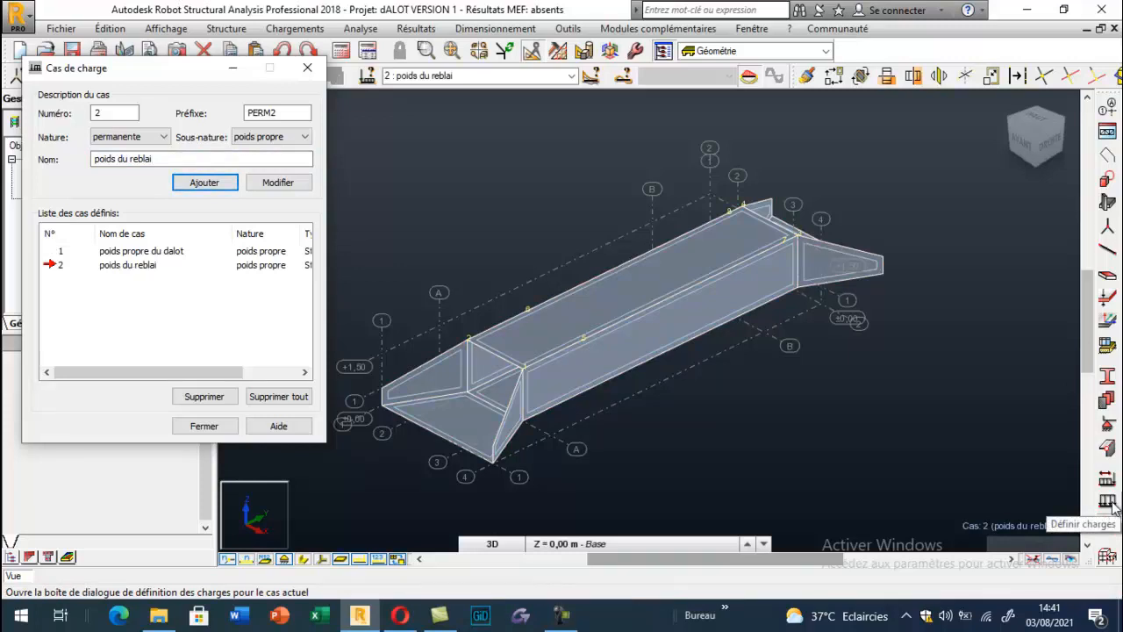
Set up a uniform surface load for load case 2, with Z at -18 kPa in the global system.
{"action": "left_click", "coordinate": [1107, 503]}
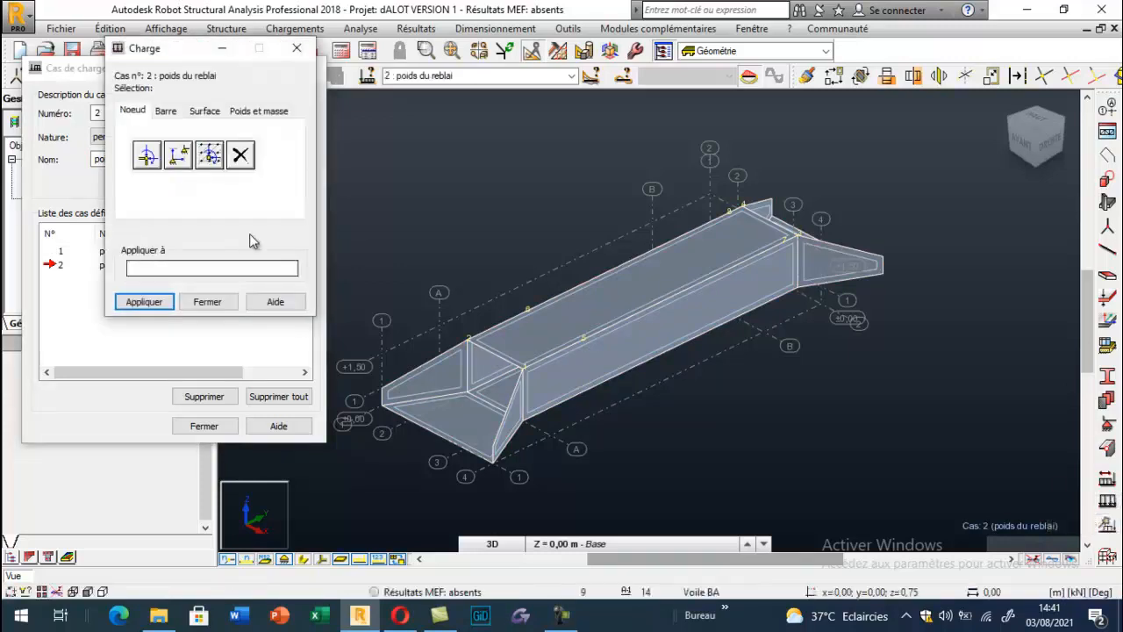
{"action": "left_click", "coordinate": [206, 112]}
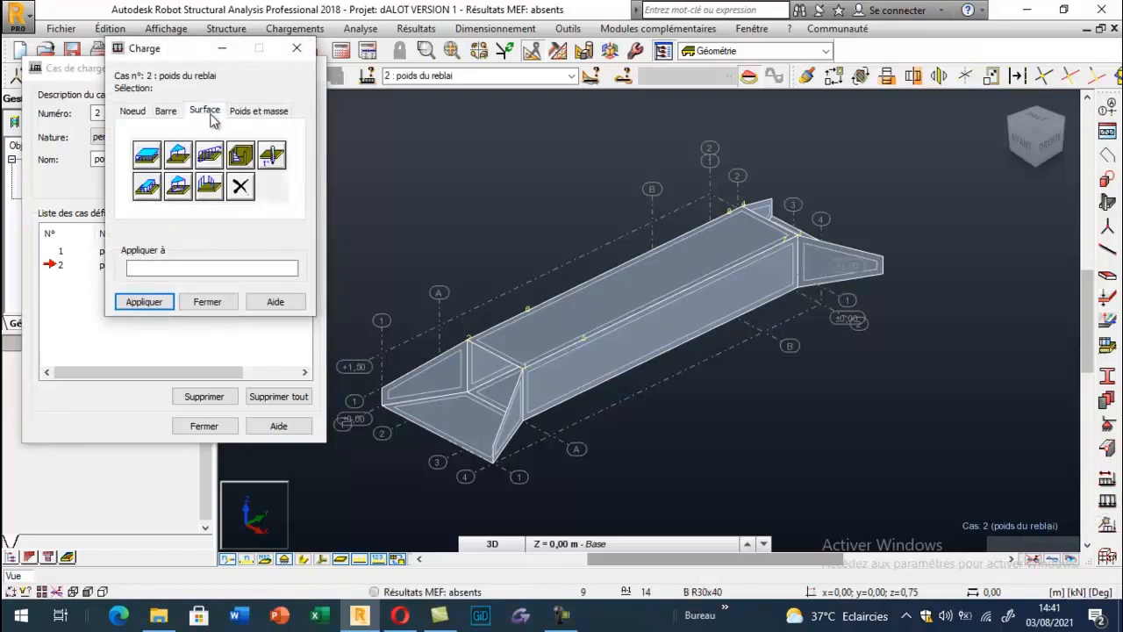
{"action": "left_click", "coordinate": [149, 157]}
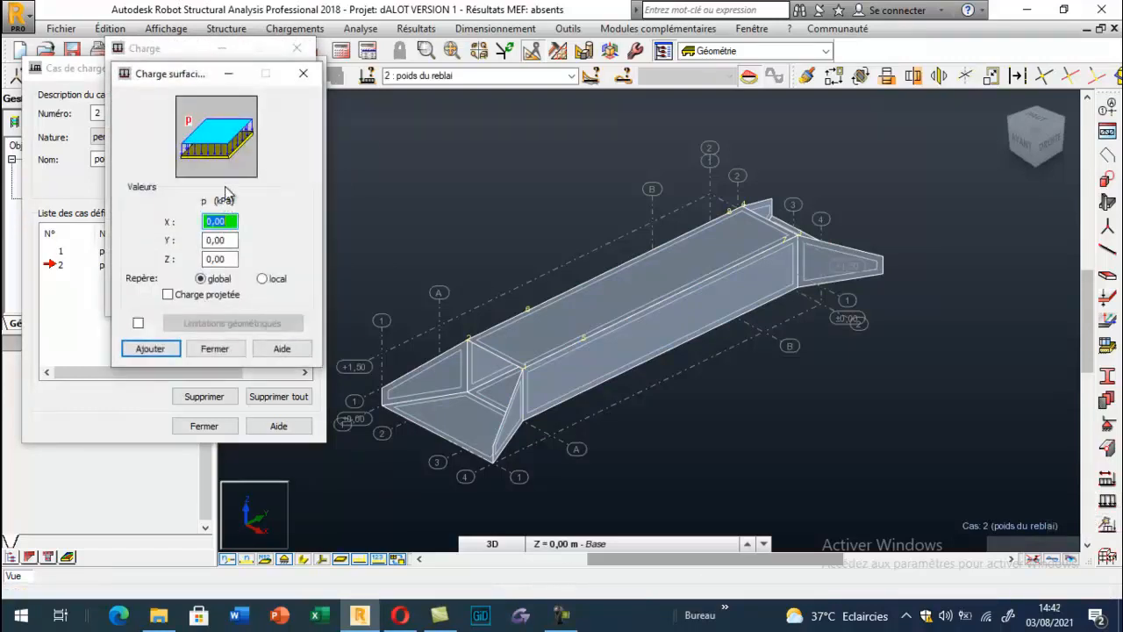
{"action": "left_click", "coordinate": [227, 259]}
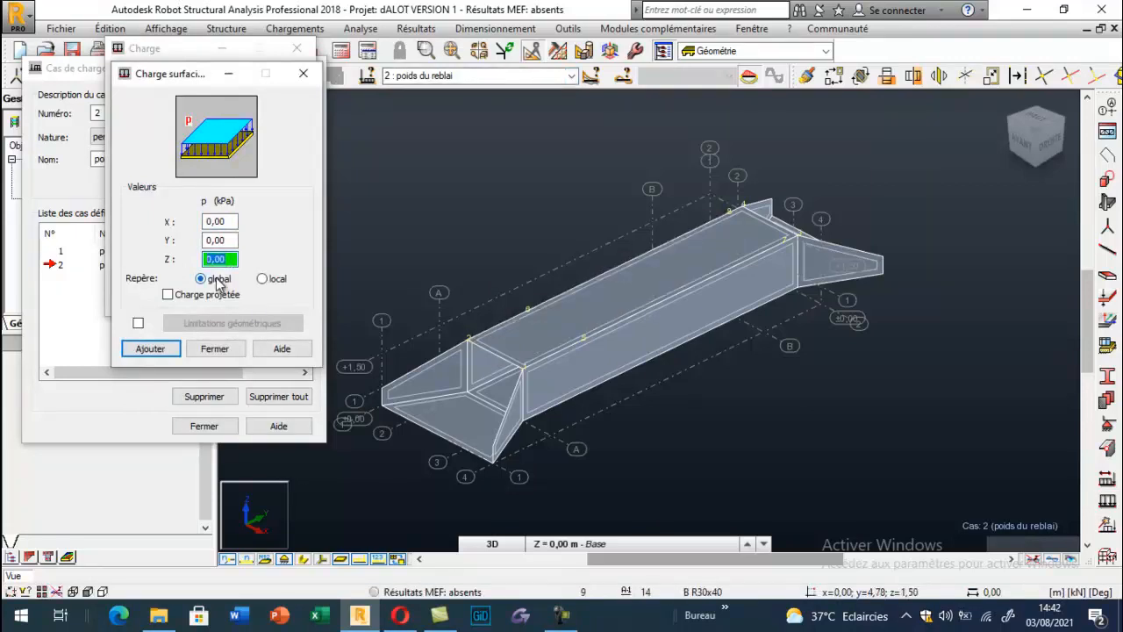
{"action": "type", "text": "-18"}
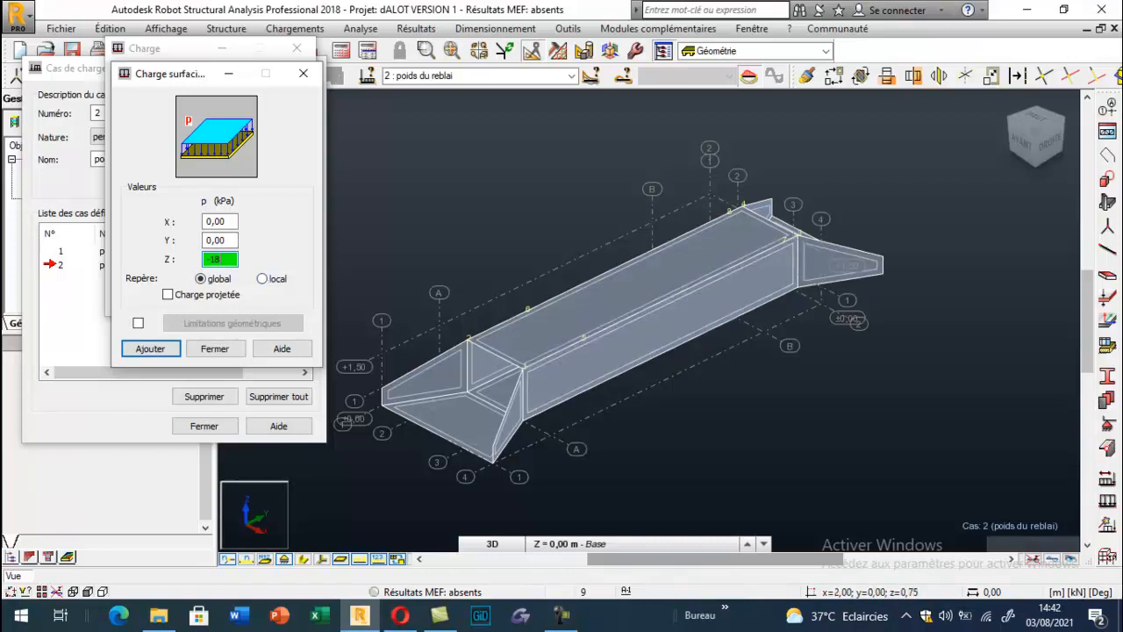
Check the panels' local axes, then add the -18 kPa uniform load and apply it to the culvert's top slab.
{"action": "left_click", "coordinate": [322, 559]}
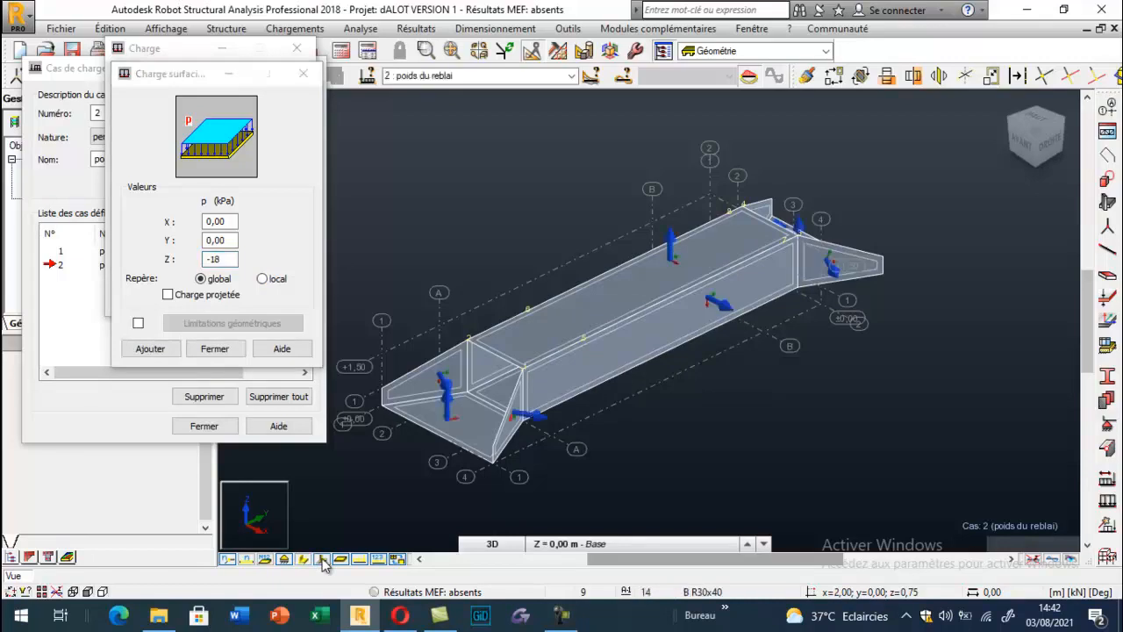
{"action": "left_click", "coordinate": [322, 560]}
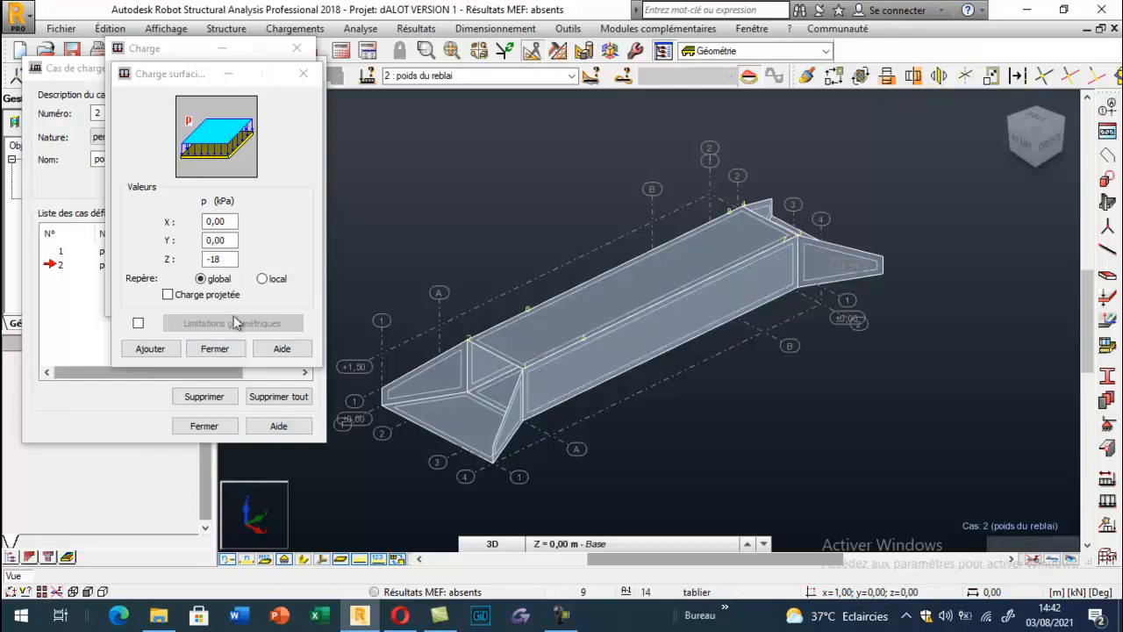
{"action": "left_click", "coordinate": [219, 259]}
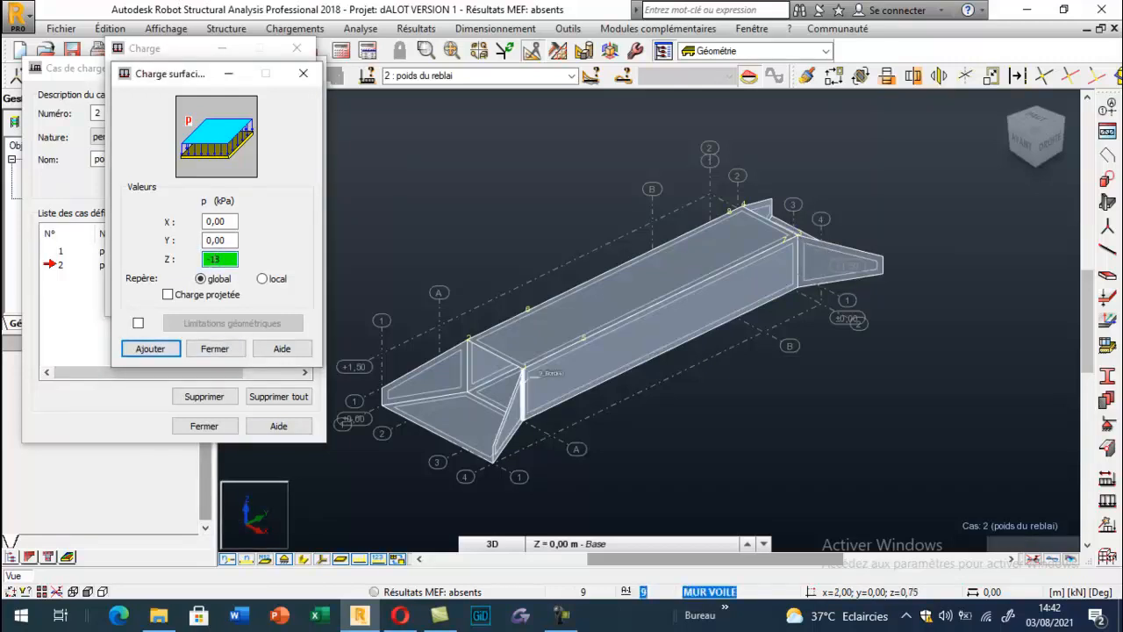
{"action": "key", "text": "Return"}
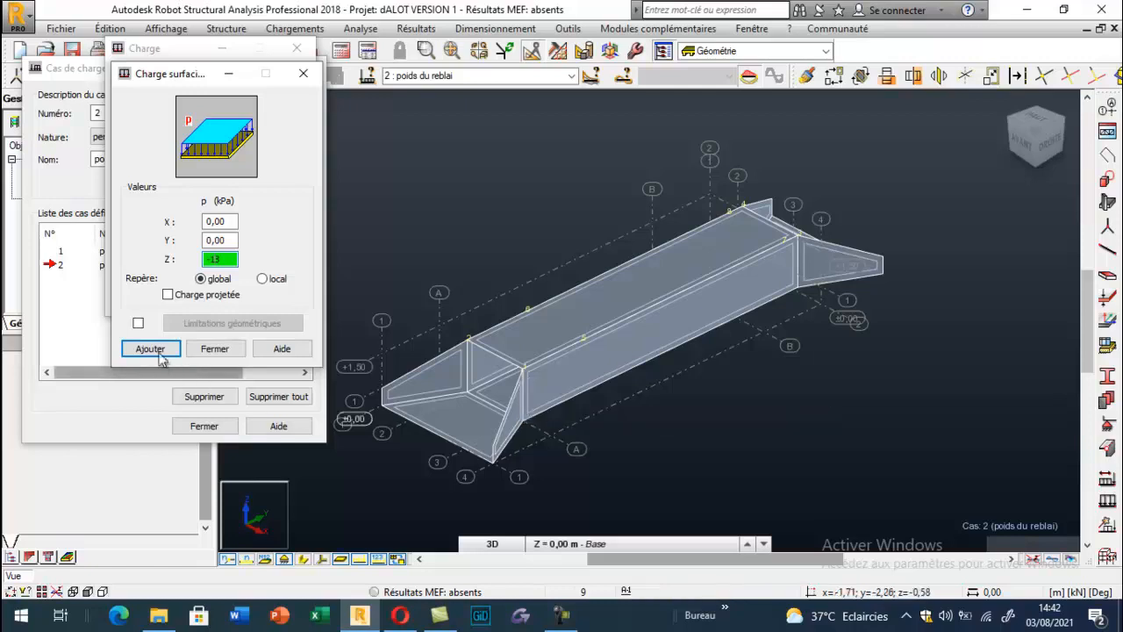
{"action": "left_click", "coordinate": [634, 317]}
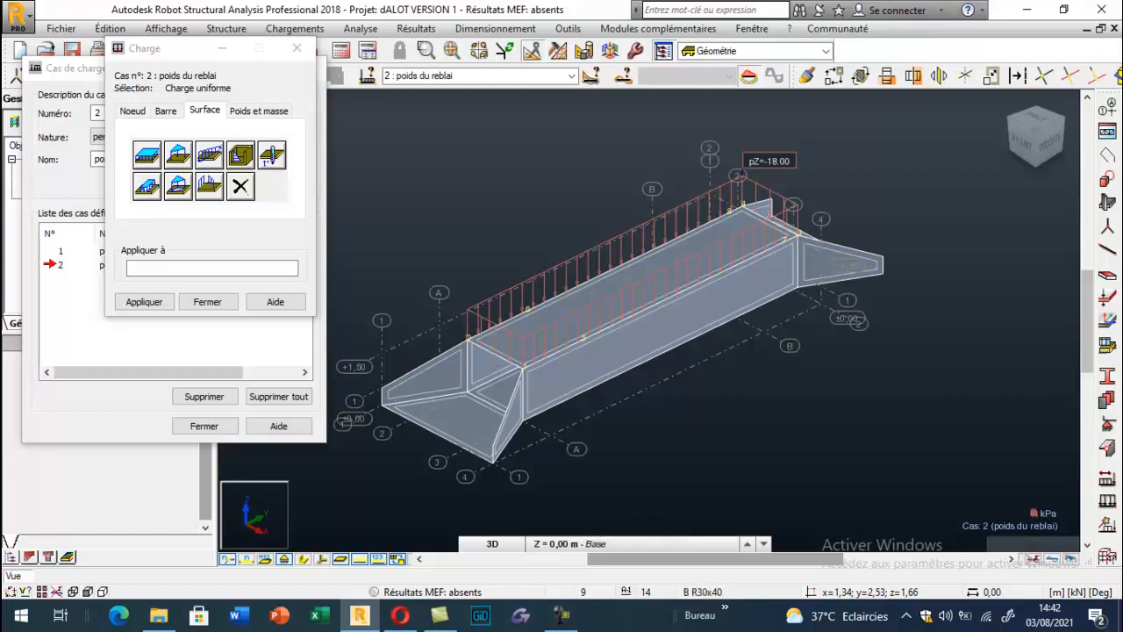
{"action": "left_click", "coordinate": [297, 49]}
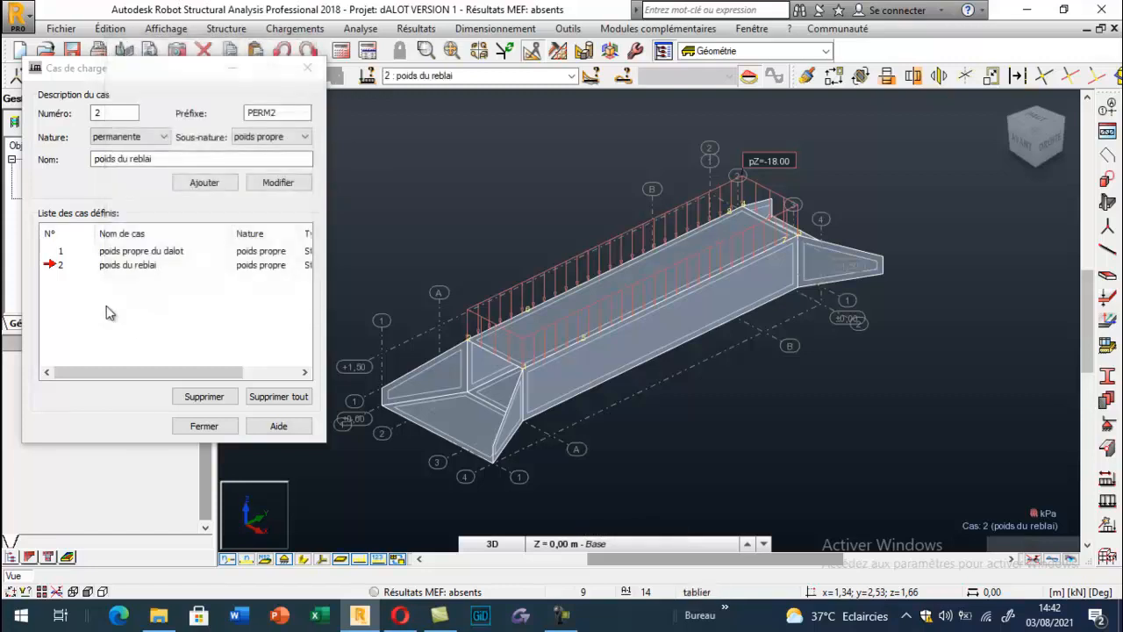
Add permanent load case 3 named couche de roulement, with poids propre sub-nature.
{"action": "left_click_drag", "start_coordinate": [156, 159], "coordinate": [93, 159]}
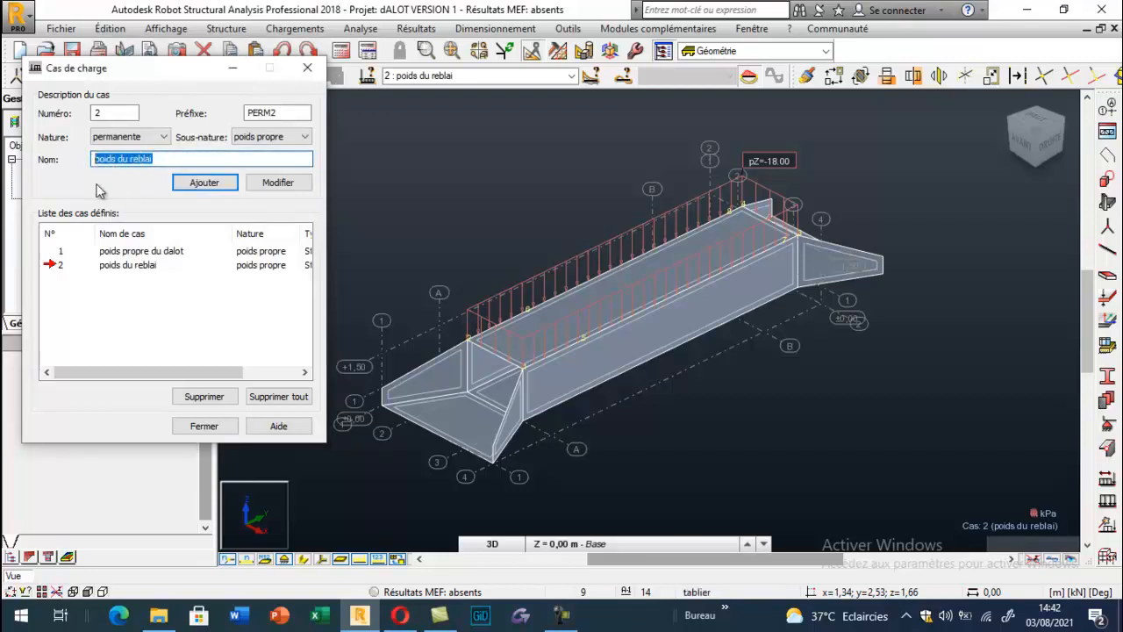
{"action": "type", "text": "couc"}
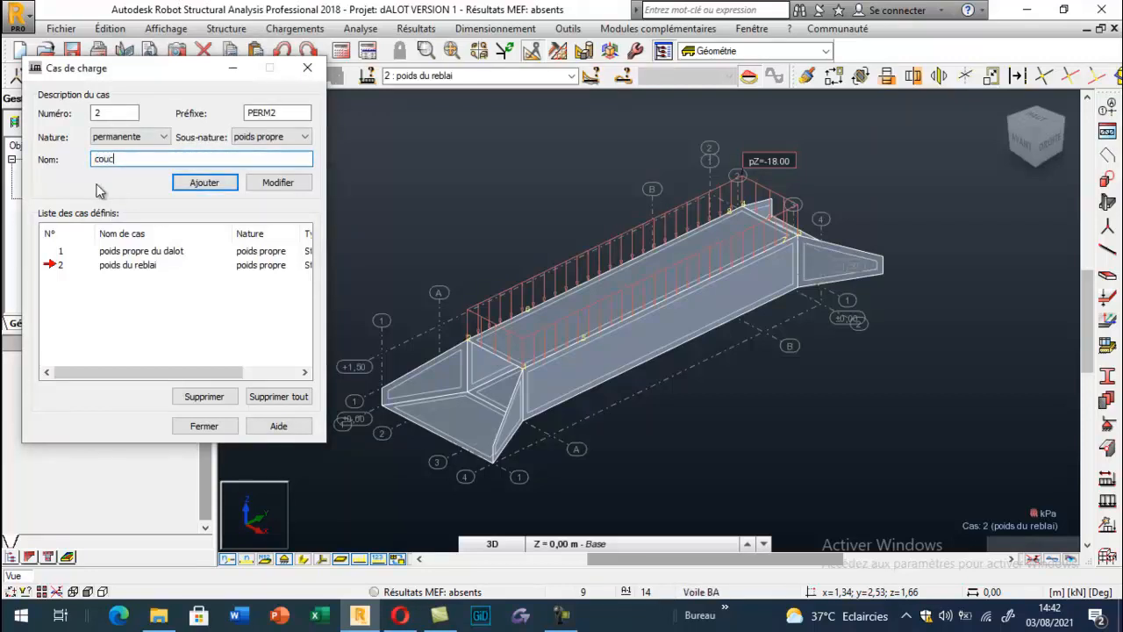
{"action": "type", "text": "he de reo"}
{"action": "key", "text": "BackSpace"}
{"action": "type", "text": "oulement"}
{"action": "left_click", "coordinate": [200, 182]}
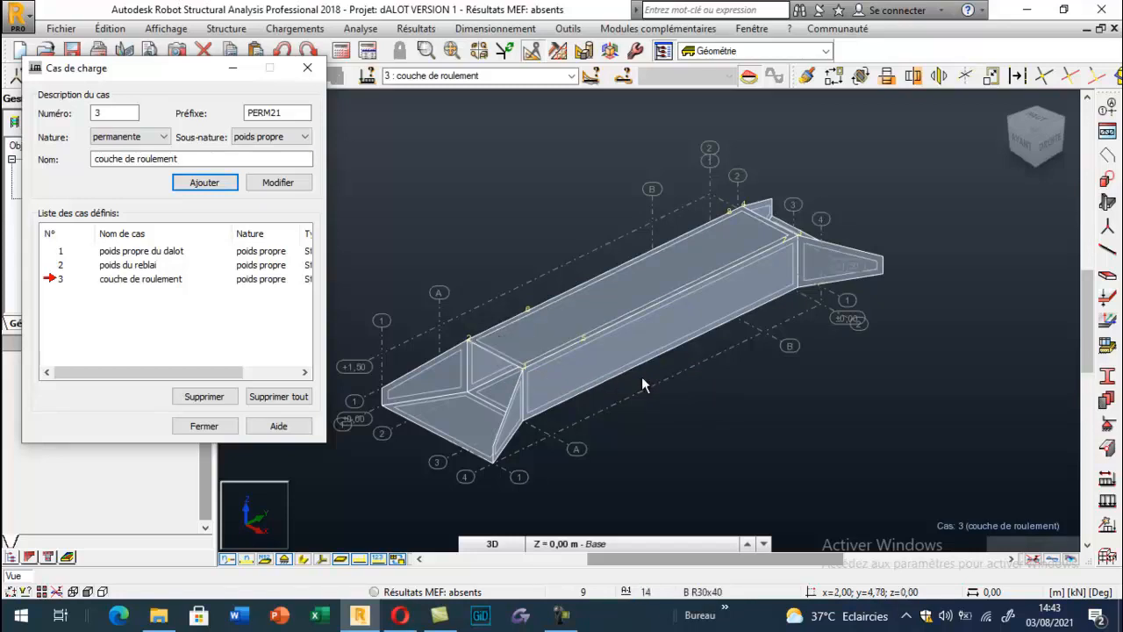
{"action": "scroll", "coordinate": [641, 385], "scroll_direction": "up", "scroll_amount": 5}
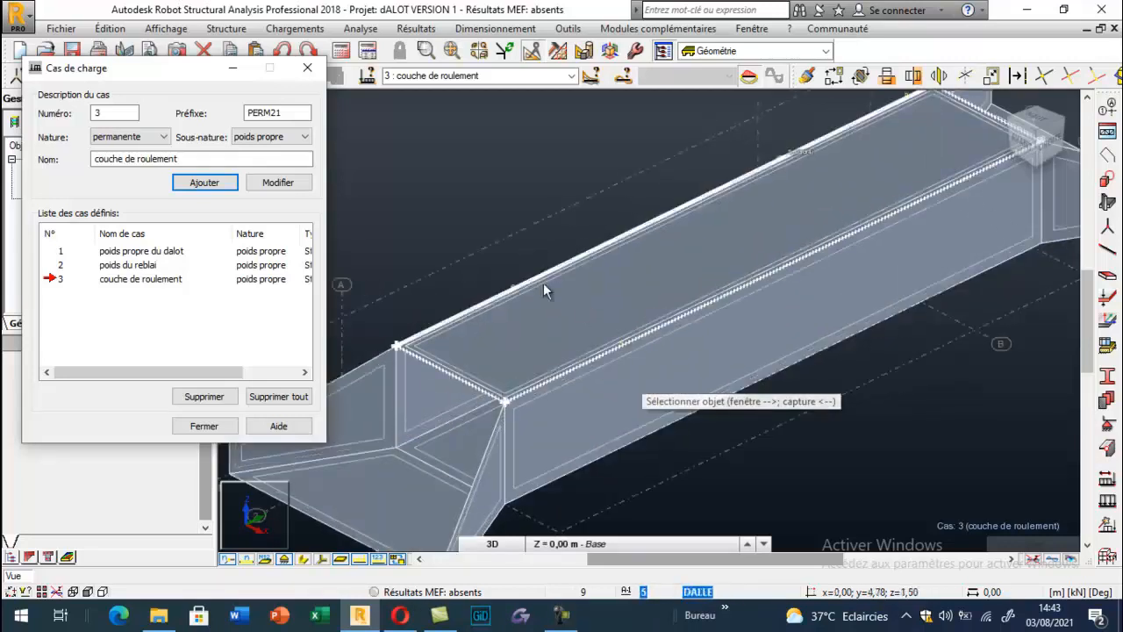
{"action": "scroll", "coordinate": [947, 173], "scroll_direction": "down", "scroll_amount": 1}
{"action": "scroll", "coordinate": [887, 163], "scroll_direction": "up", "scroll_amount": 1}
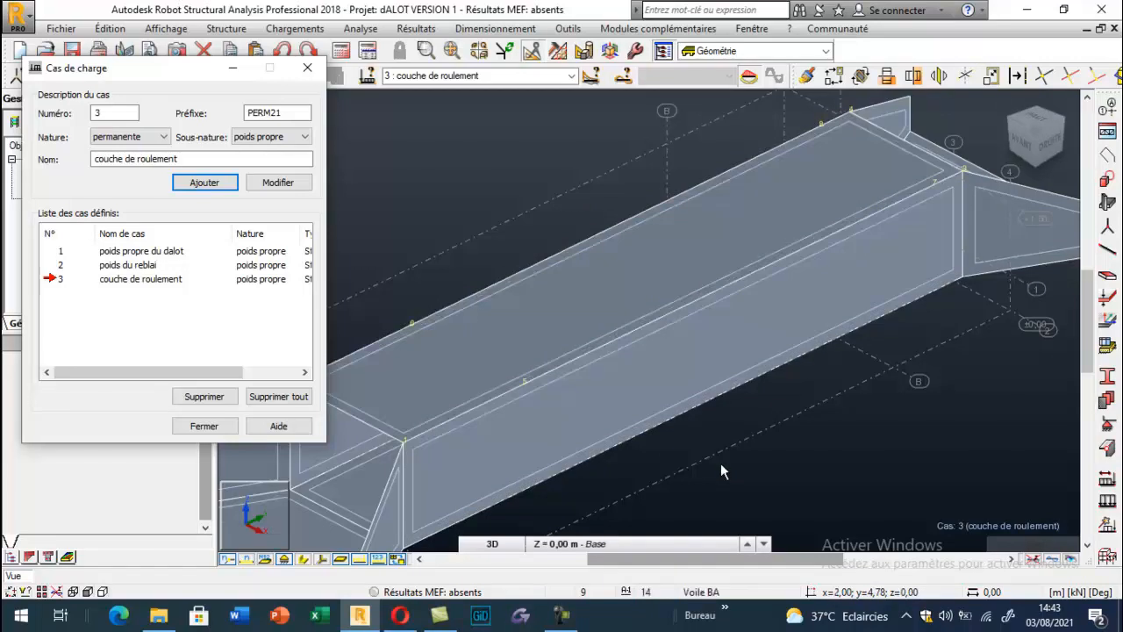
{"action": "left_click", "coordinate": [496, 465]}
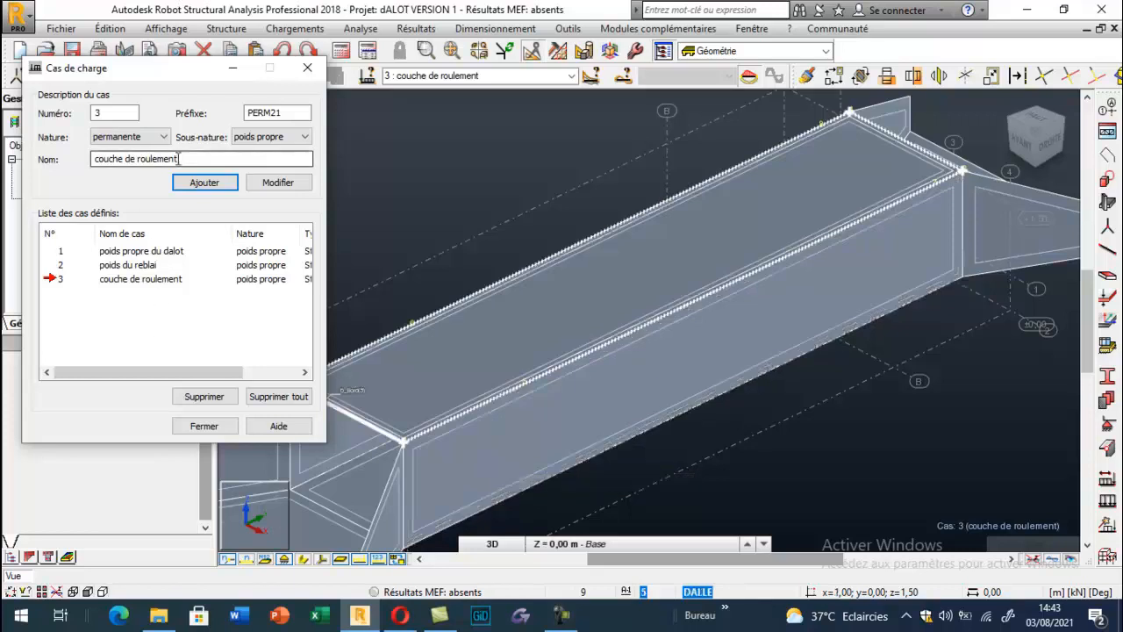
{"action": "left_click_drag", "start_coordinate": [180, 159], "coordinate": [138, 159]}
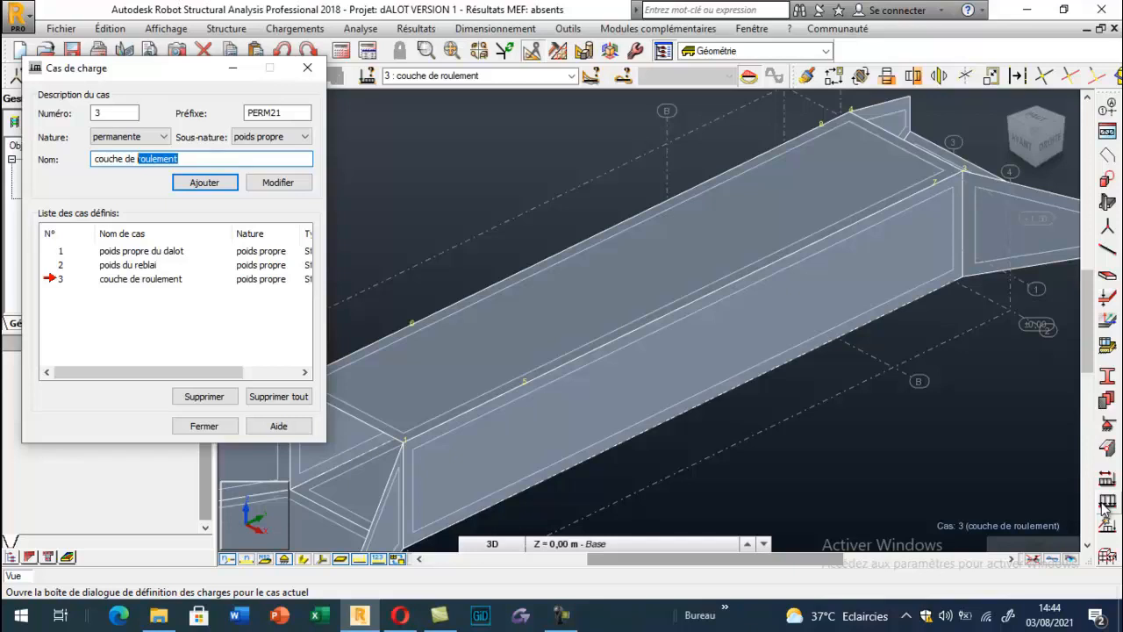
Set up a surface load on contour for load case 3, with Z at -1,44 kPa in the global system.
{"action": "left_click", "coordinate": [1106, 506]}
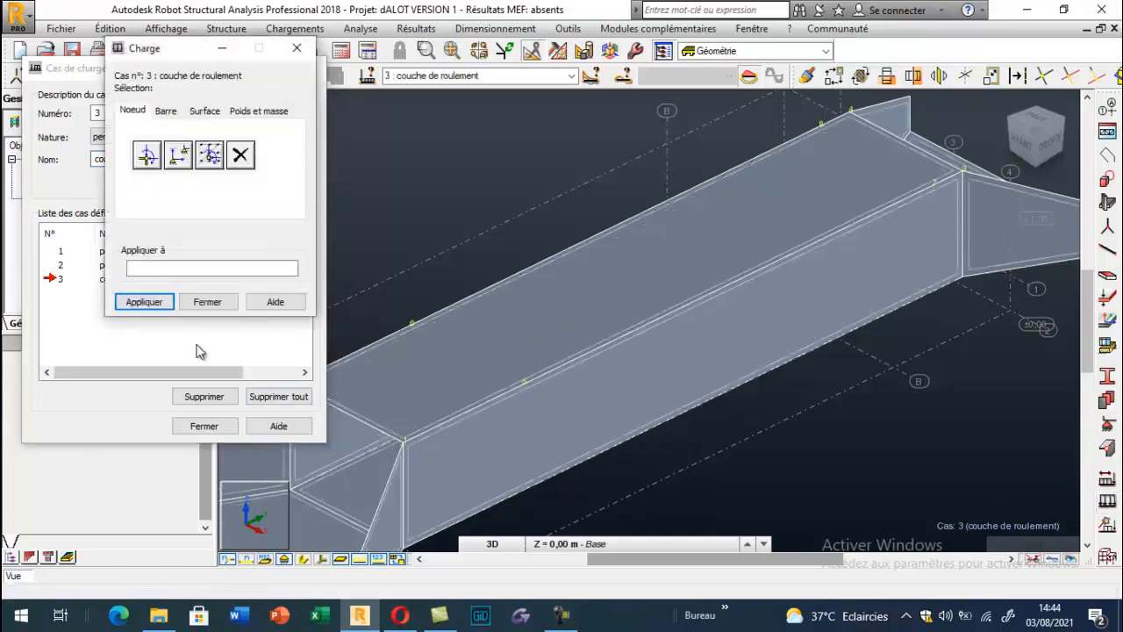
{"action": "left_click", "coordinate": [204, 110]}
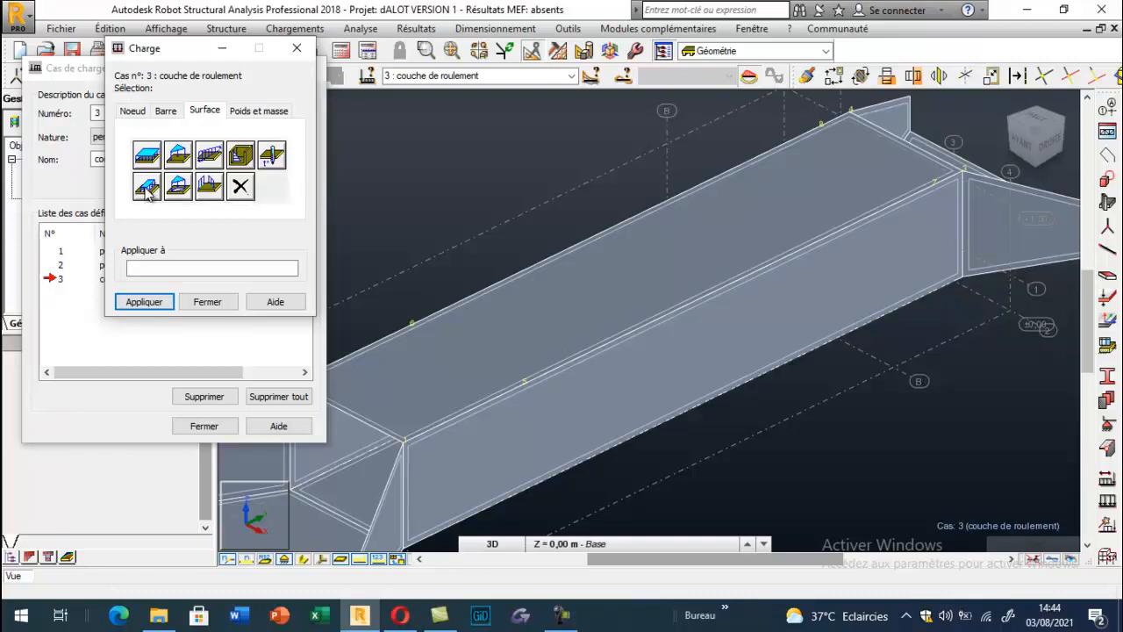
{"action": "left_click", "coordinate": [147, 190]}
{"action": "left_click_drag", "start_coordinate": [235, 280], "coordinate": [200, 282]}
{"action": "type", "text": "-1,44"}
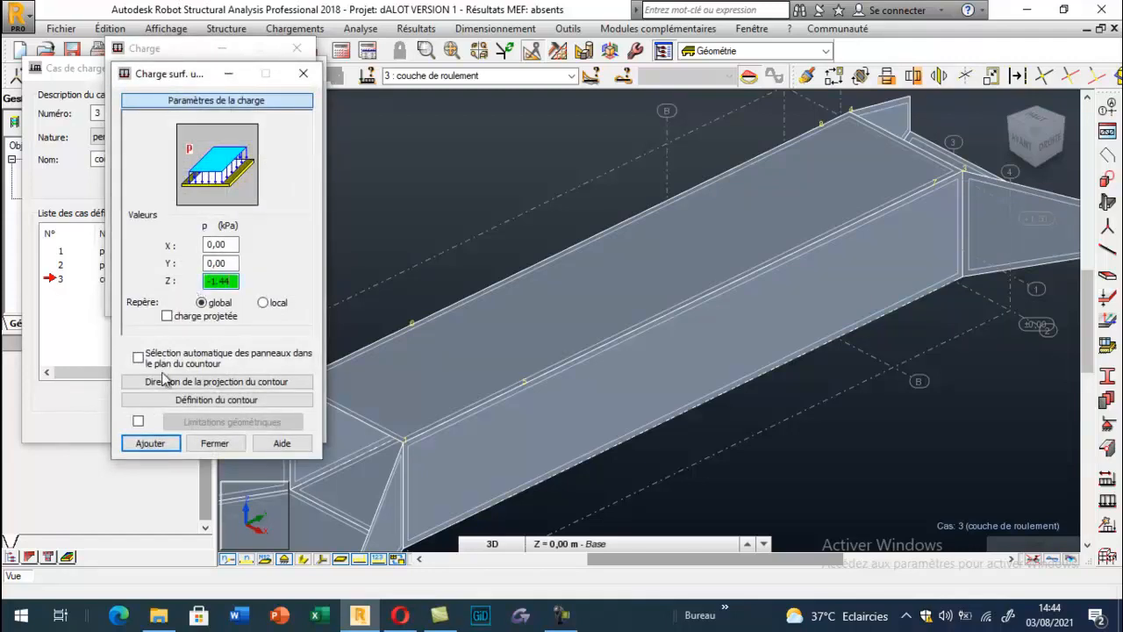
Define the load contour through the top slab's four edge points at Y 2,05 and 9,05 m, and apply the load to that slab.
{"action": "left_click", "coordinate": [186, 402]}
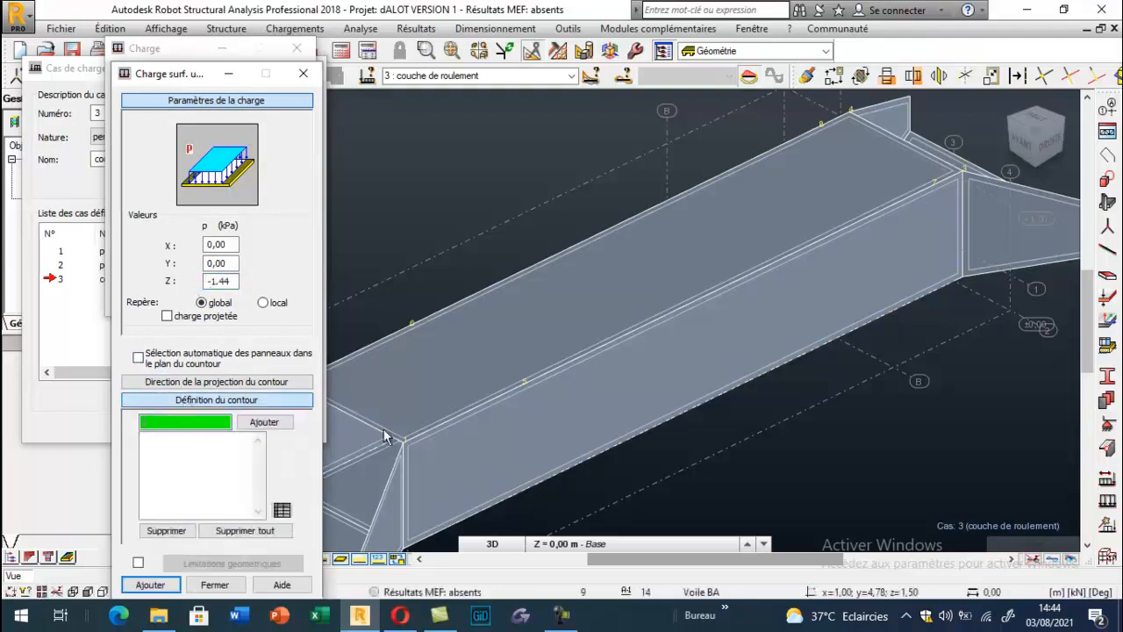
{"action": "left_click", "coordinate": [501, 383]}
{"action": "left_click", "coordinate": [410, 323]}
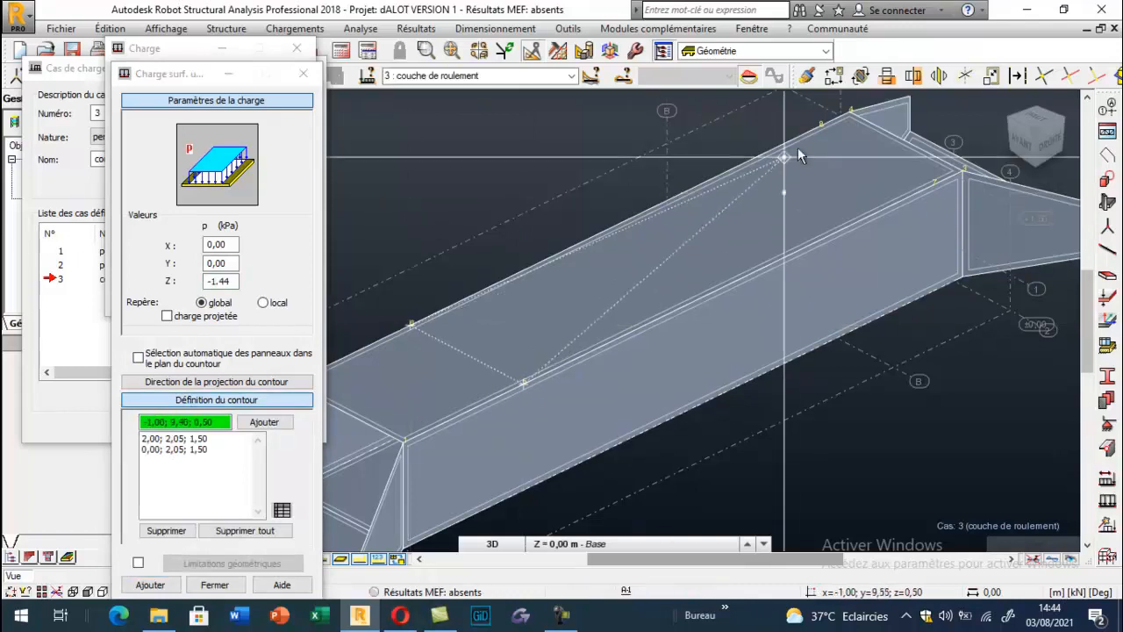
{"action": "left_click", "coordinate": [822, 126]}
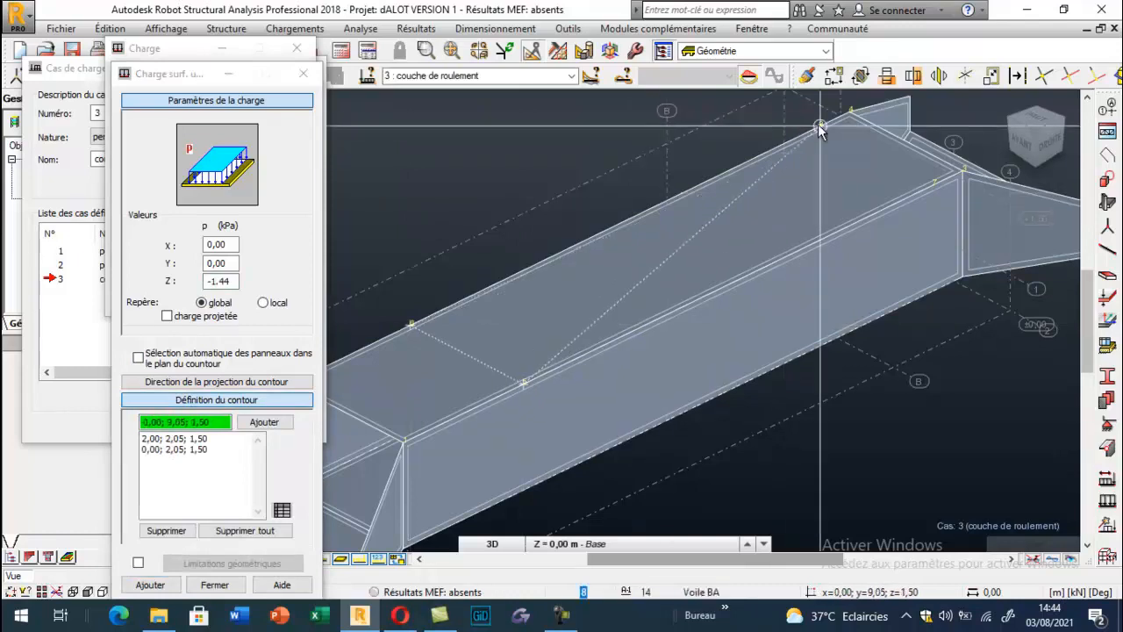
{"action": "left_click", "coordinate": [932, 185]}
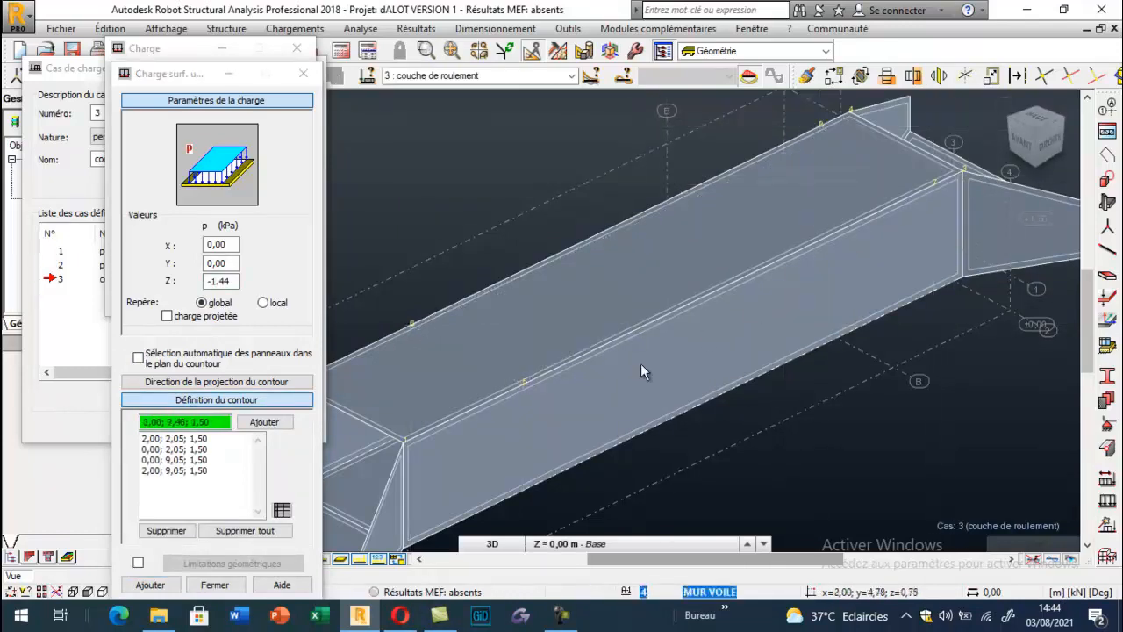
{"action": "left_click", "coordinate": [522, 385]}
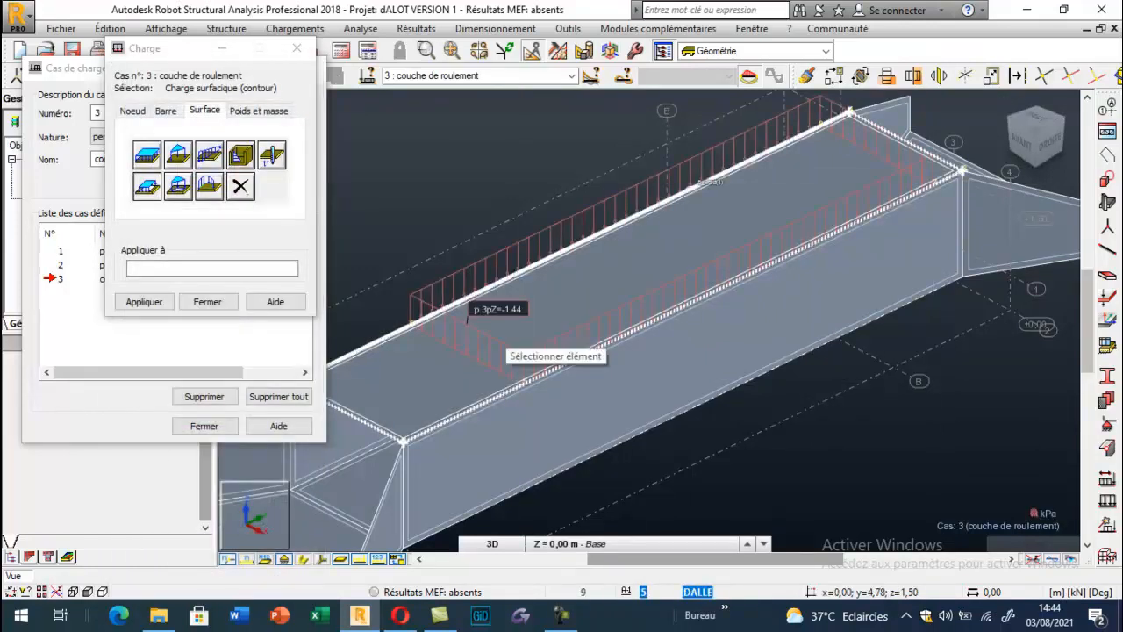
{"action": "scroll", "coordinate": [630, 379], "scroll_direction": "down", "scroll_amount": 1}
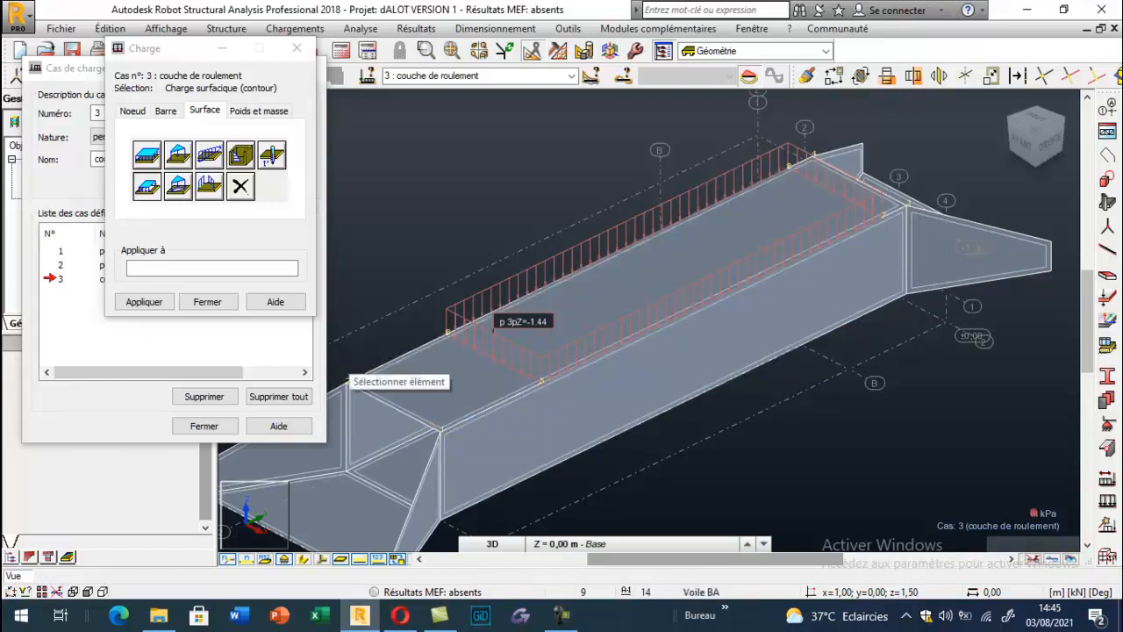
{"action": "left_click", "coordinate": [297, 49]}
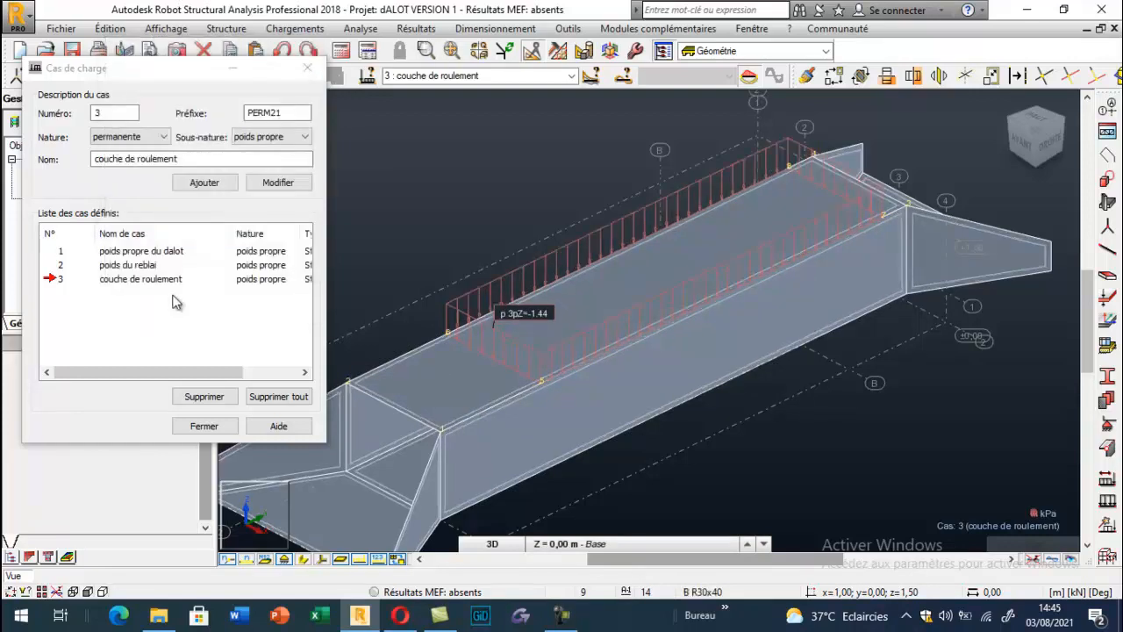
Add load case 4 named poids et poussée de l'eau, with d'exploitation nature.
{"action": "scroll", "coordinate": [707, 352], "scroll_direction": "down", "scroll_amount": 3}
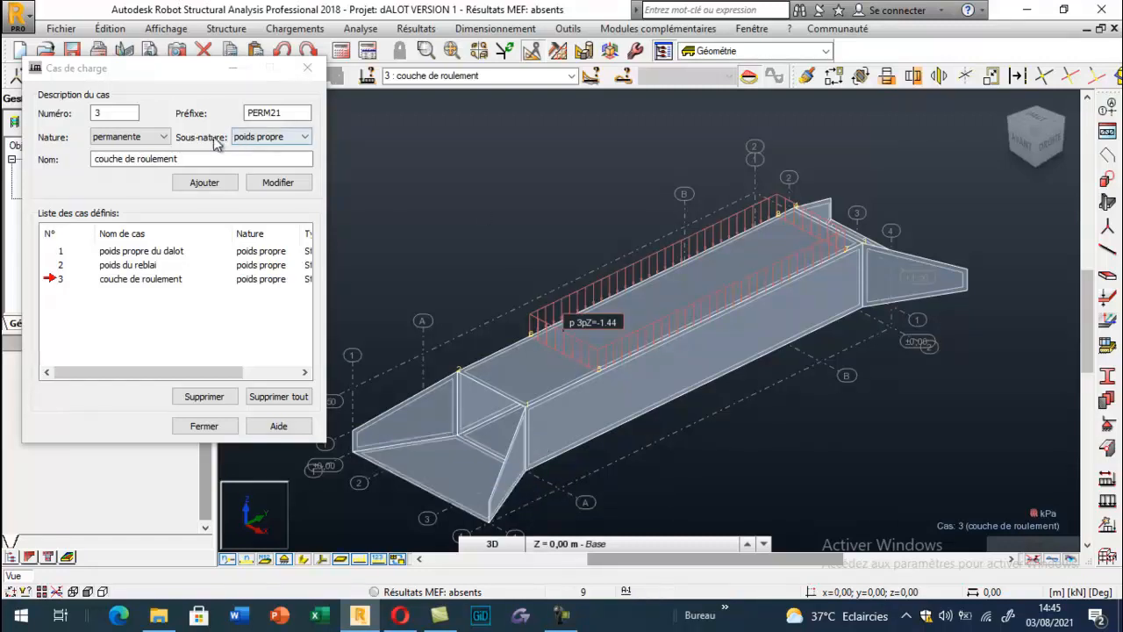
{"action": "left_click", "coordinate": [163, 137]}
{"action": "left_click", "coordinate": [132, 163]}
{"action": "left_click_drag", "start_coordinate": [187, 159], "coordinate": [60, 168]}
{"action": "type", "text": "poids "}
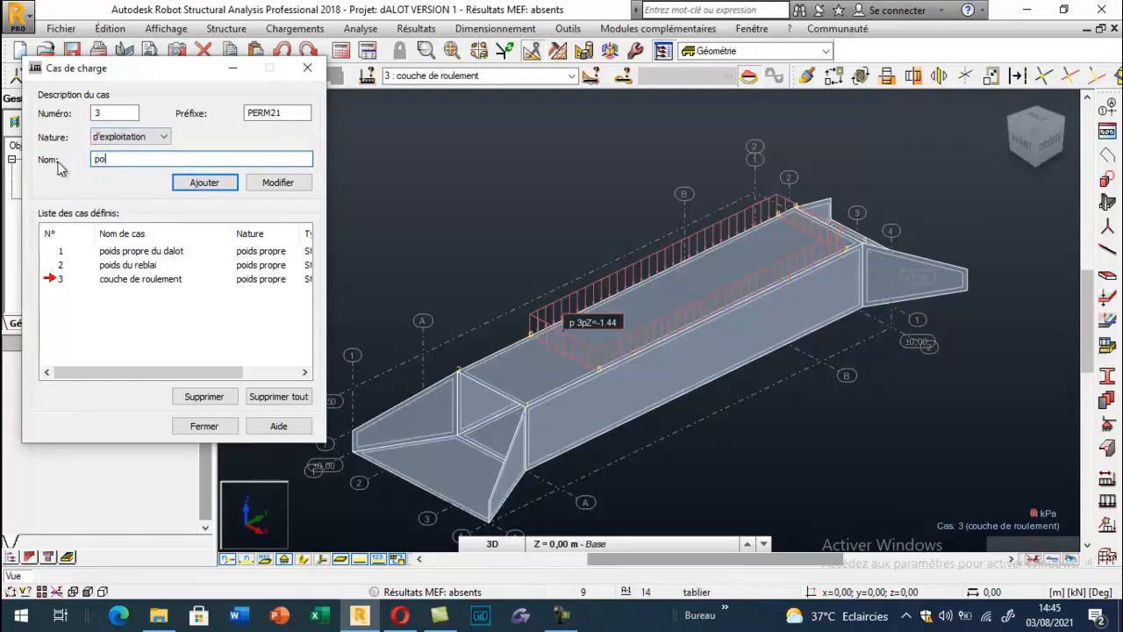
{"action": "type", "text": "et poussé"}
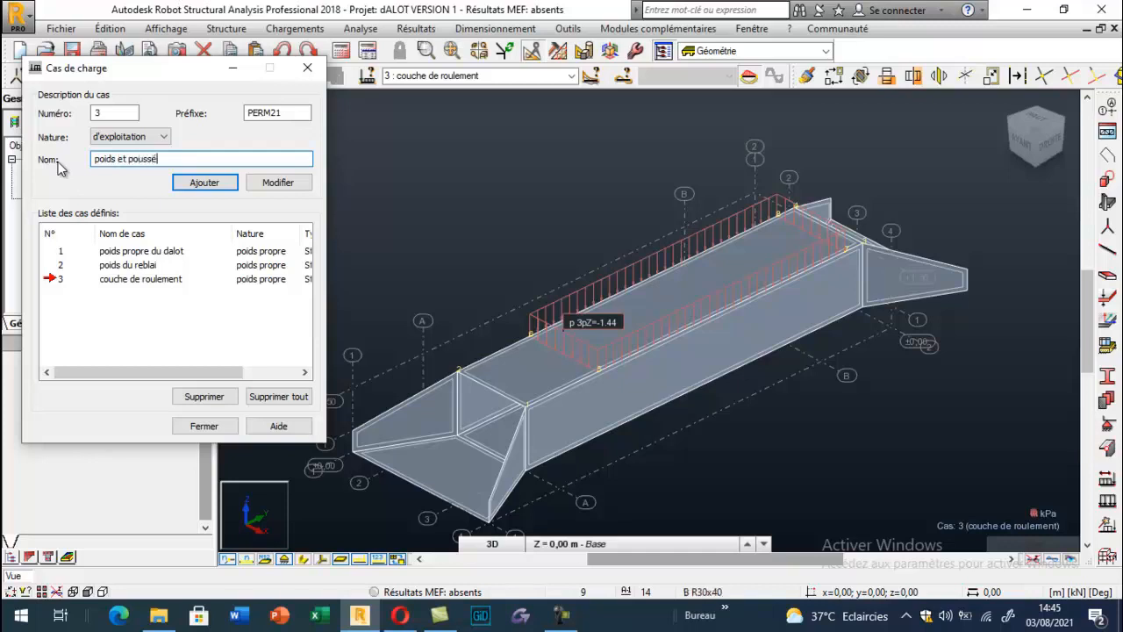
{"action": "type", "text": "e de l'eau."}
{"action": "left_click", "coordinate": [205, 182]}
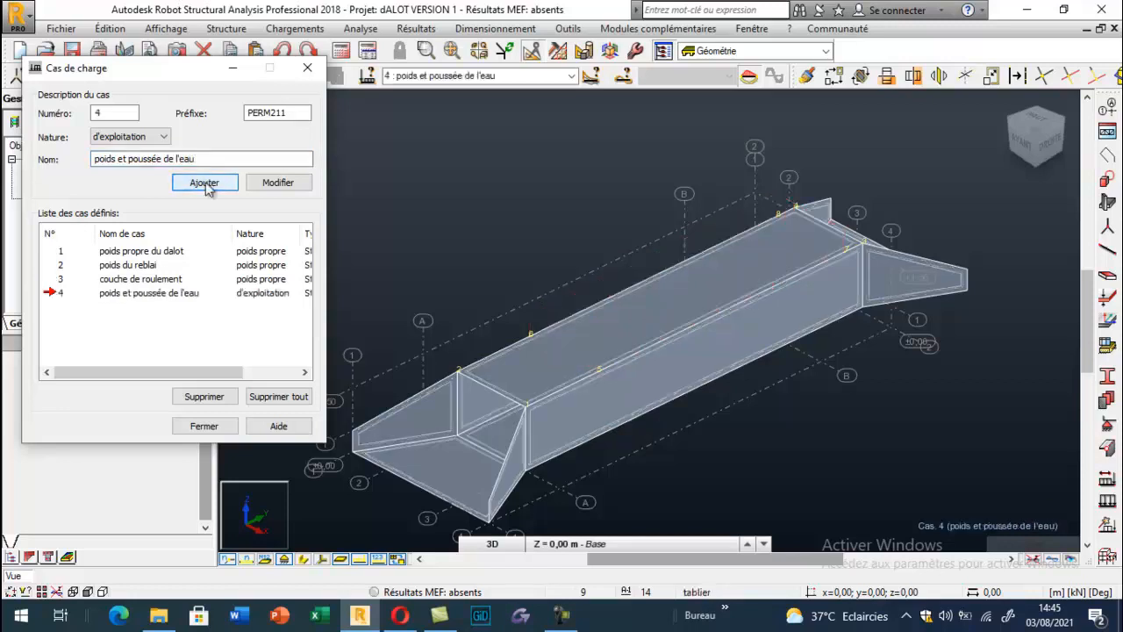
{"action": "scroll", "coordinate": [567, 251], "scroll_direction": "down", "scroll_amount": 2}
{"action": "scroll", "coordinate": [479, 382], "scroll_direction": "up", "scroll_amount": 2}
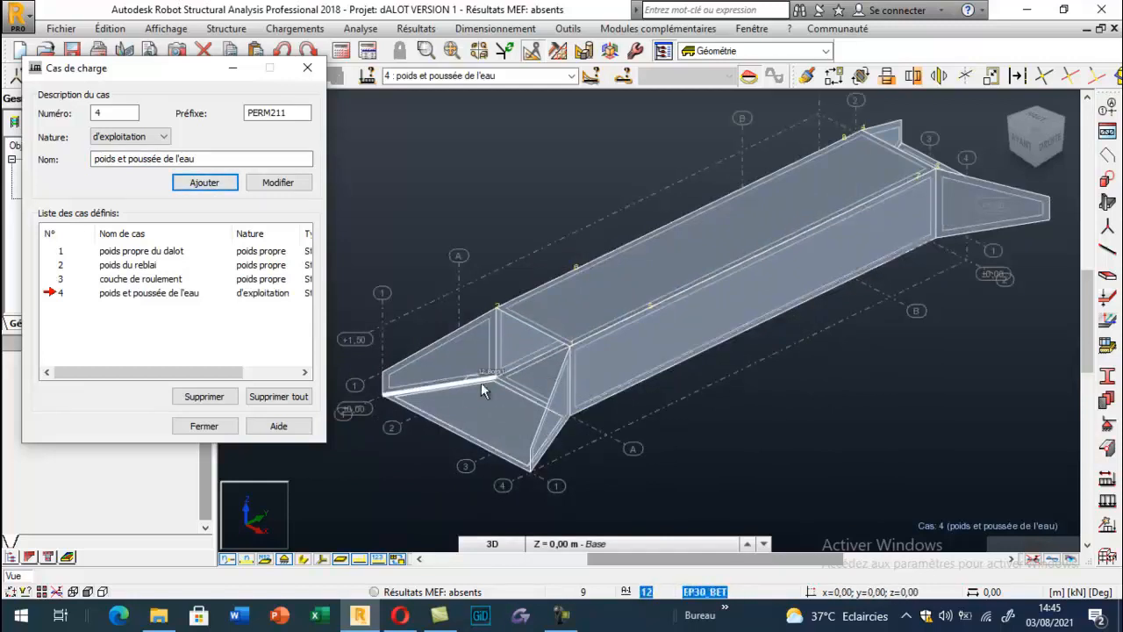
{"action": "scroll", "coordinate": [481, 383], "scroll_direction": "up", "scroll_amount": 1}
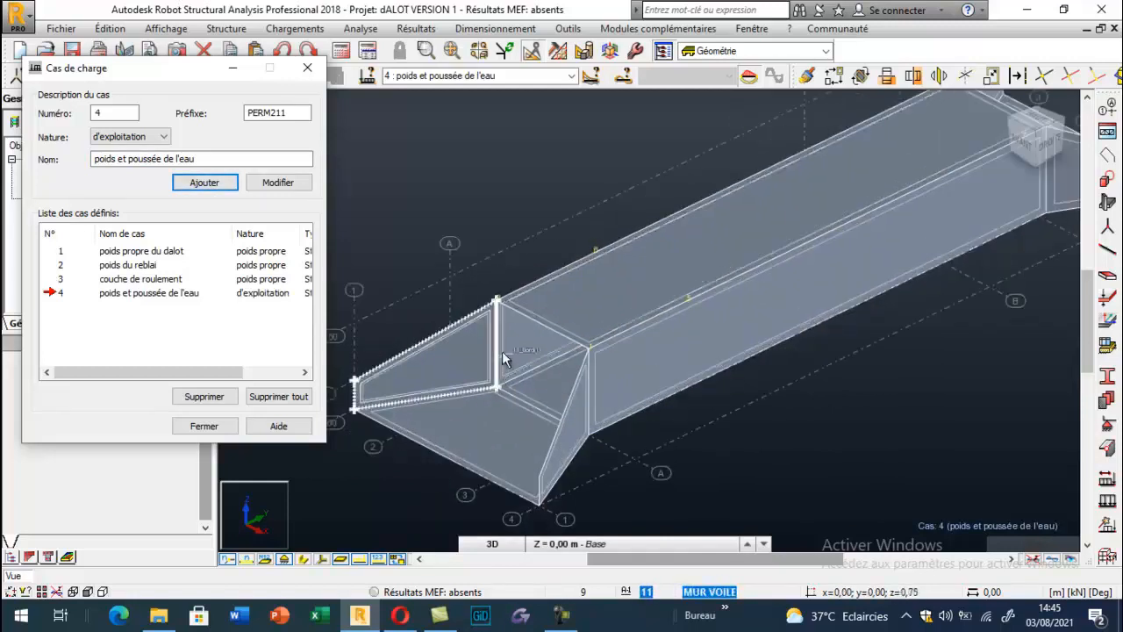
{"action": "scroll", "coordinate": [503, 358], "scroll_direction": "down", "scroll_amount": 2}
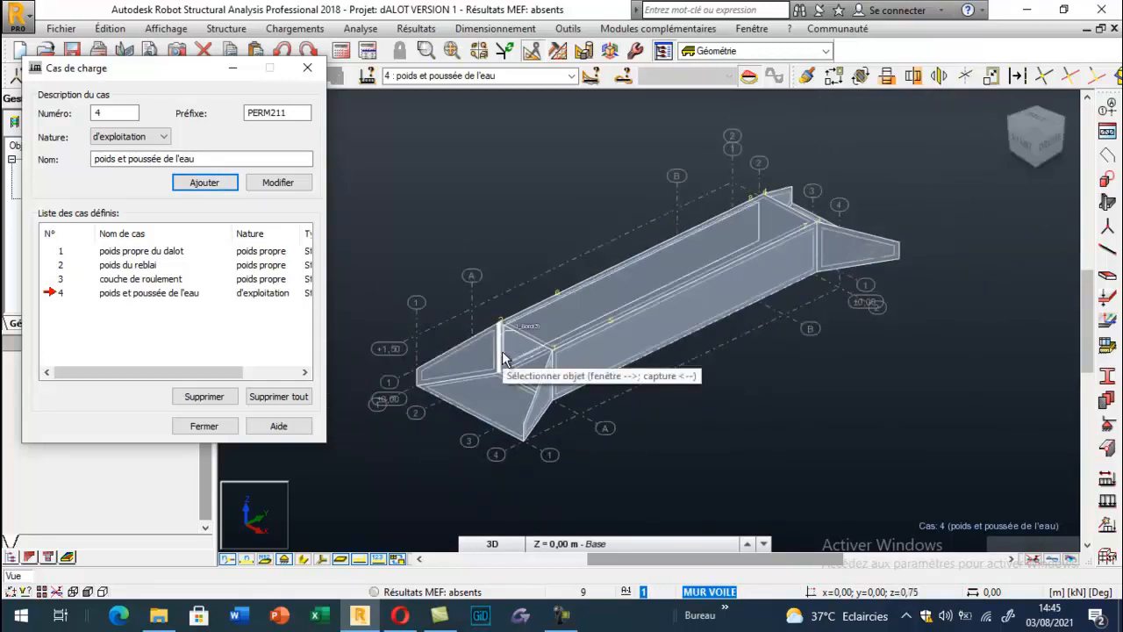
Measure the front edge height of the side wall at X = 2,00 m with a dimension line, and delete that line.
{"action": "scroll", "coordinate": [820, 224], "scroll_direction": "up", "scroll_amount": 4}
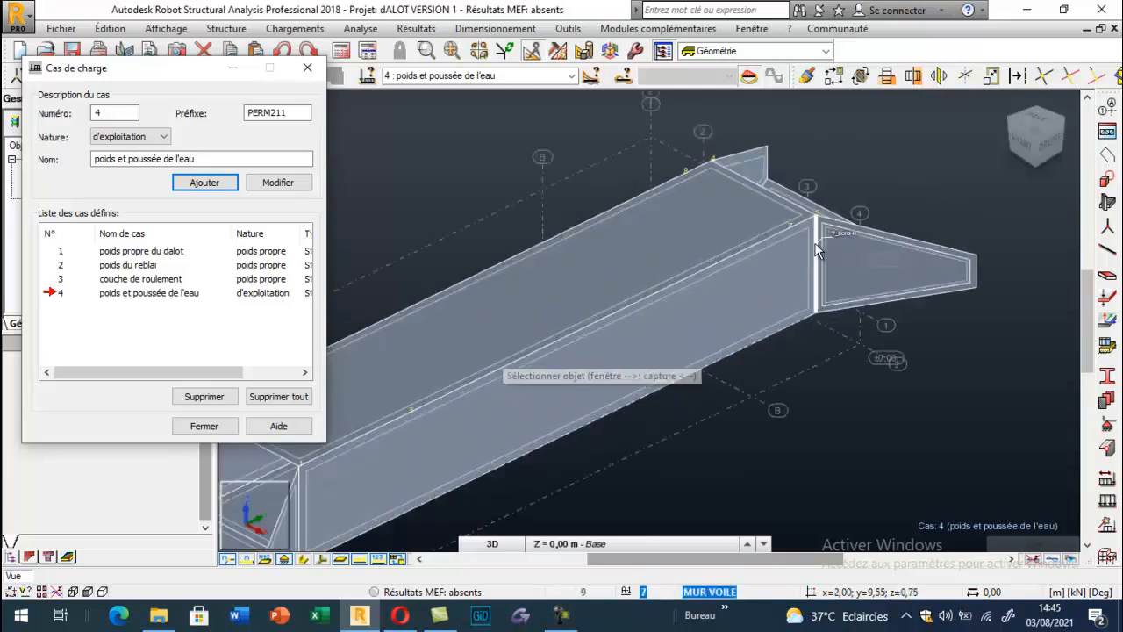
{"action": "scroll", "coordinate": [825, 218], "scroll_direction": "up", "scroll_amount": 3}
{"action": "scroll", "coordinate": [827, 129], "scroll_direction": "down", "scroll_amount": 5}
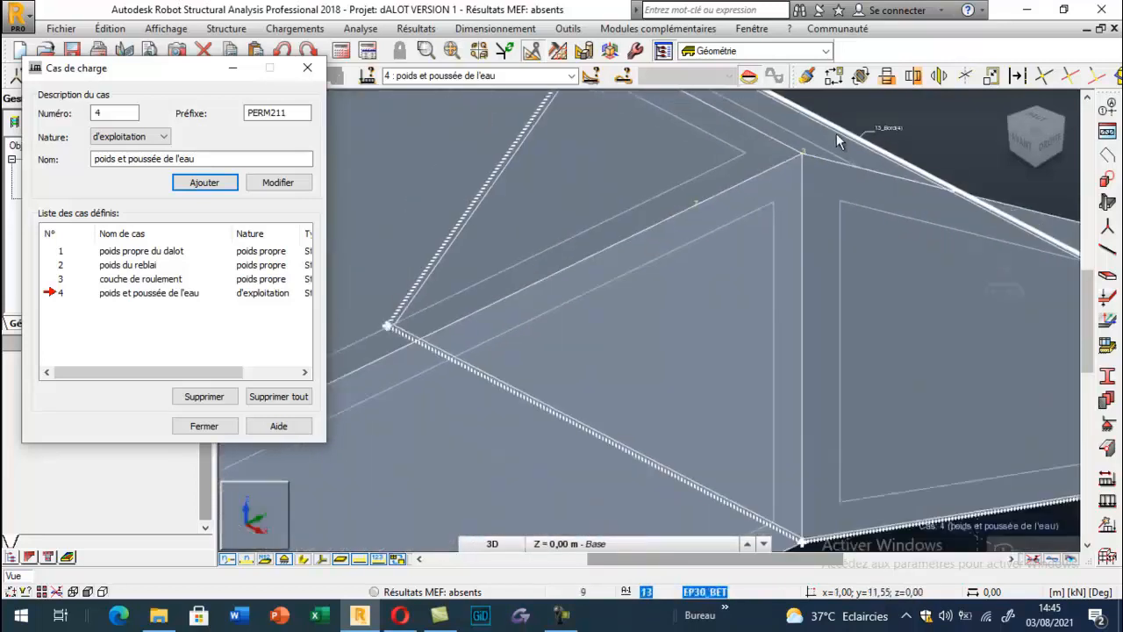
{"action": "scroll", "coordinate": [863, 166], "scroll_direction": "down", "scroll_amount": 3}
{"action": "left_click", "coordinate": [419, 29]}
{"action": "mouse_move", "coordinate": [568, 29]}
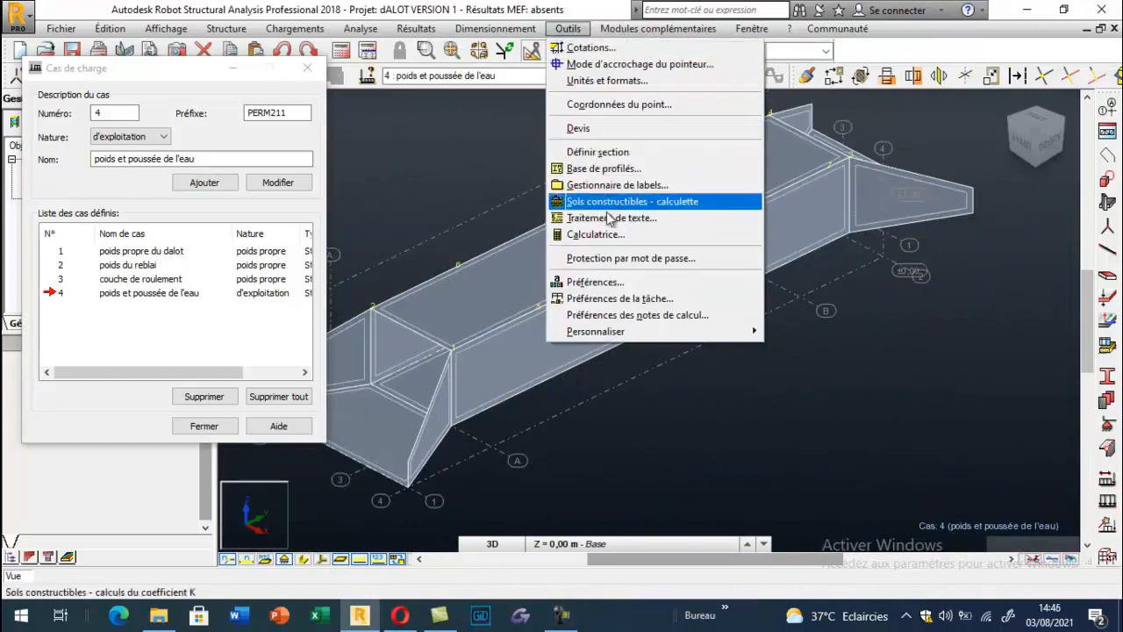
{"action": "left_click", "coordinate": [590, 47]}
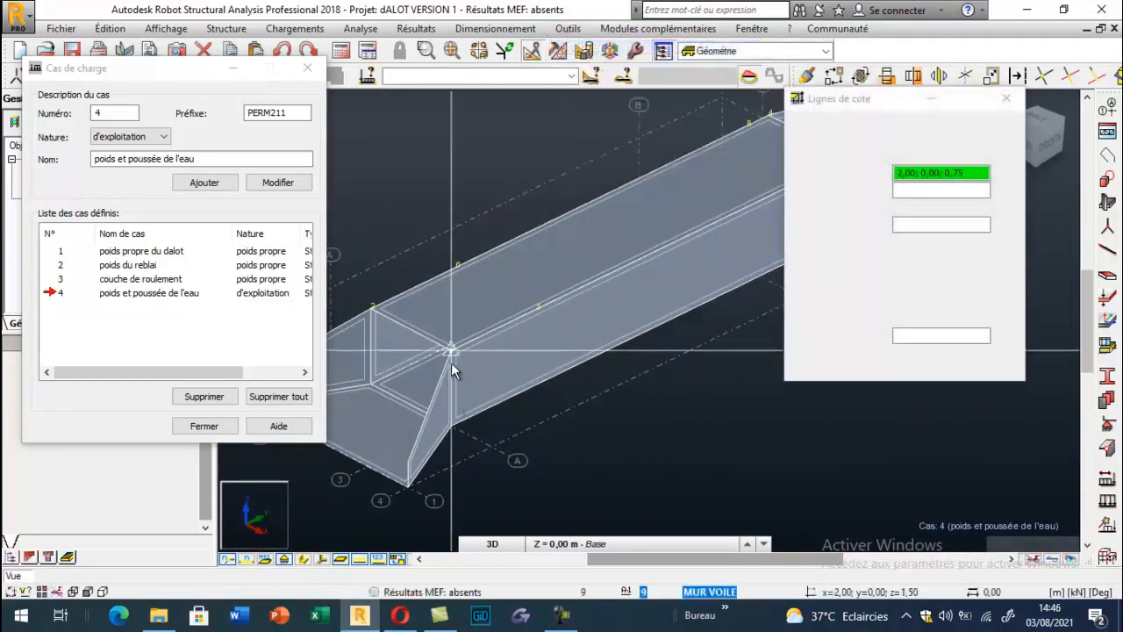
{"action": "left_click", "coordinate": [451, 425]}
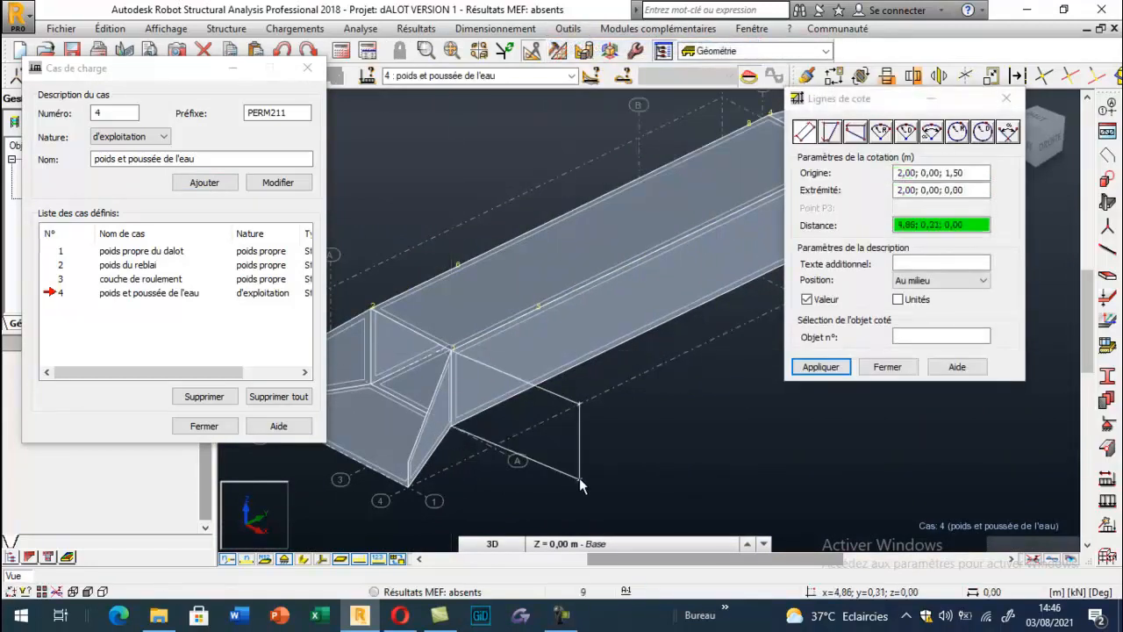
{"action": "left_click", "coordinate": [579, 477]}
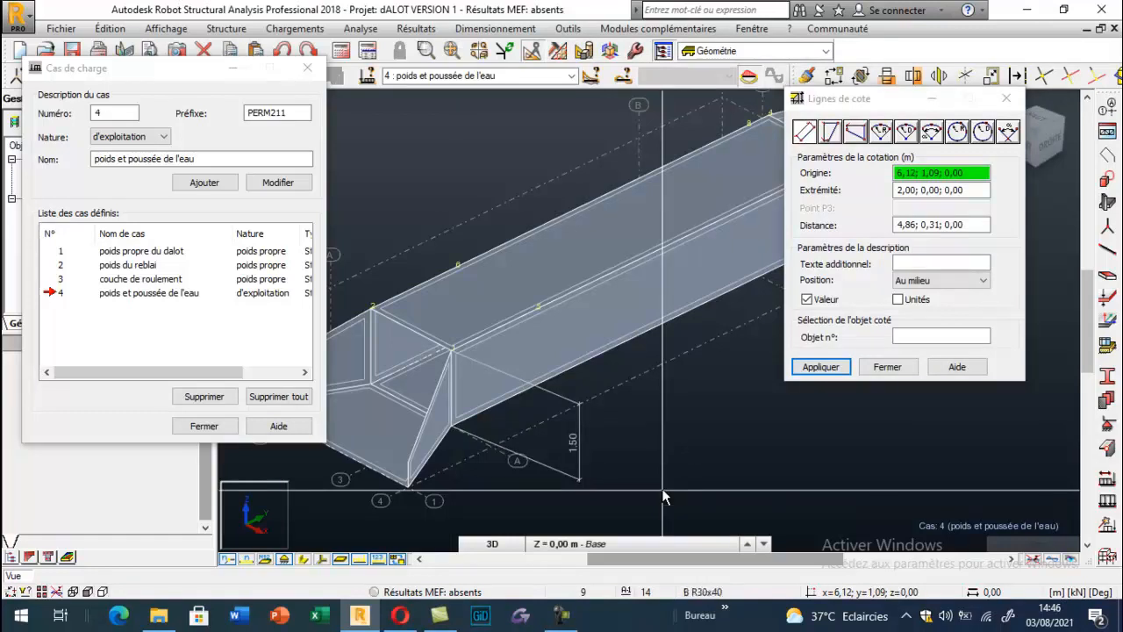
{"action": "left_click", "coordinate": [1007, 98]}
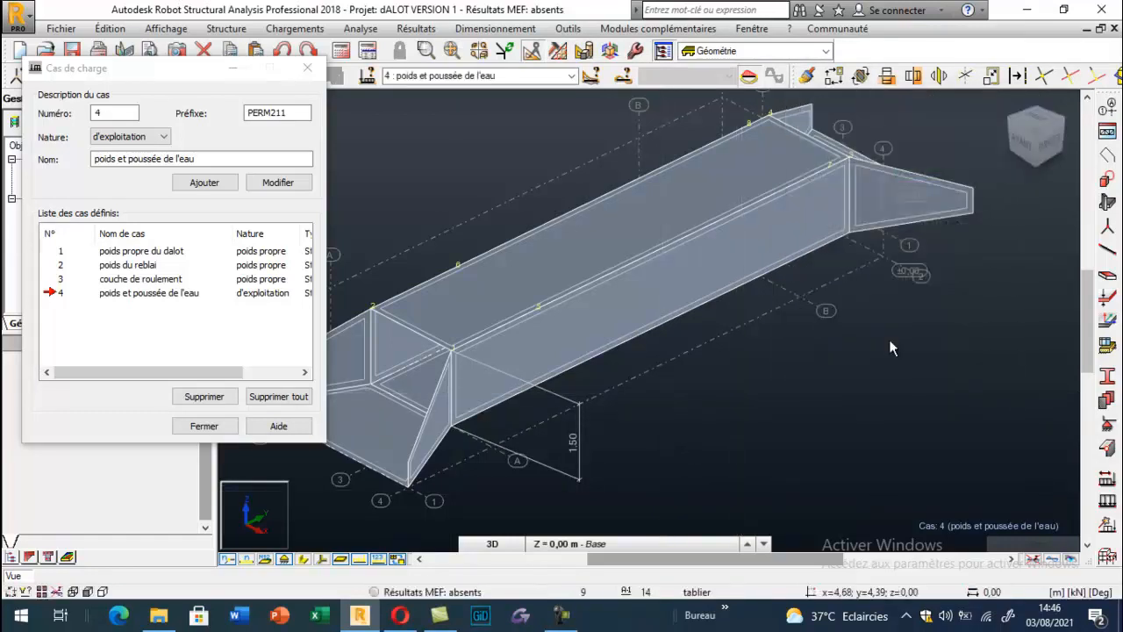
{"action": "right_click", "coordinate": [577, 442]}
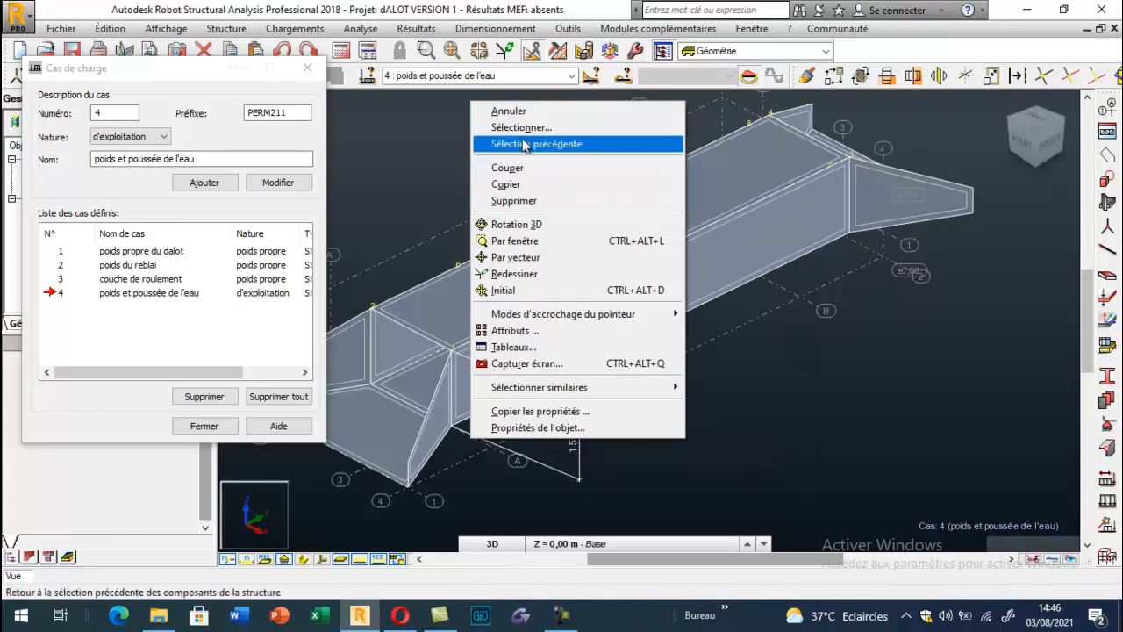
{"action": "left_click", "coordinate": [521, 201]}
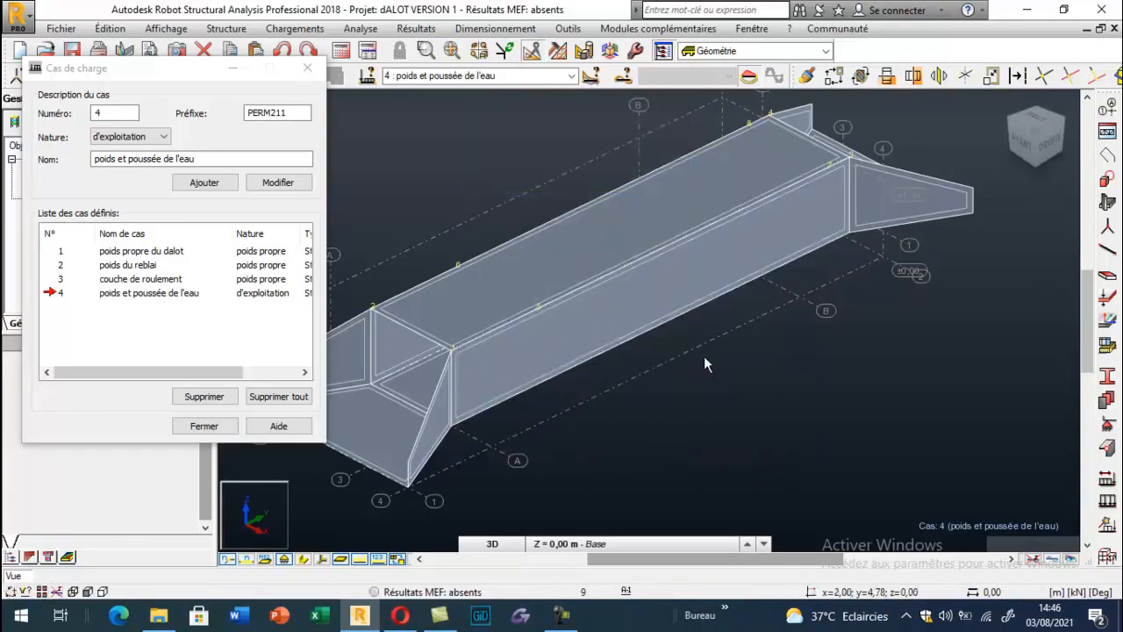
Set up a hydrostatic pressure surface load for case 4, with liquid weight 1000 kg/m3 and liquid level 1,4 m.
{"action": "left_click", "coordinate": [1107, 523]}
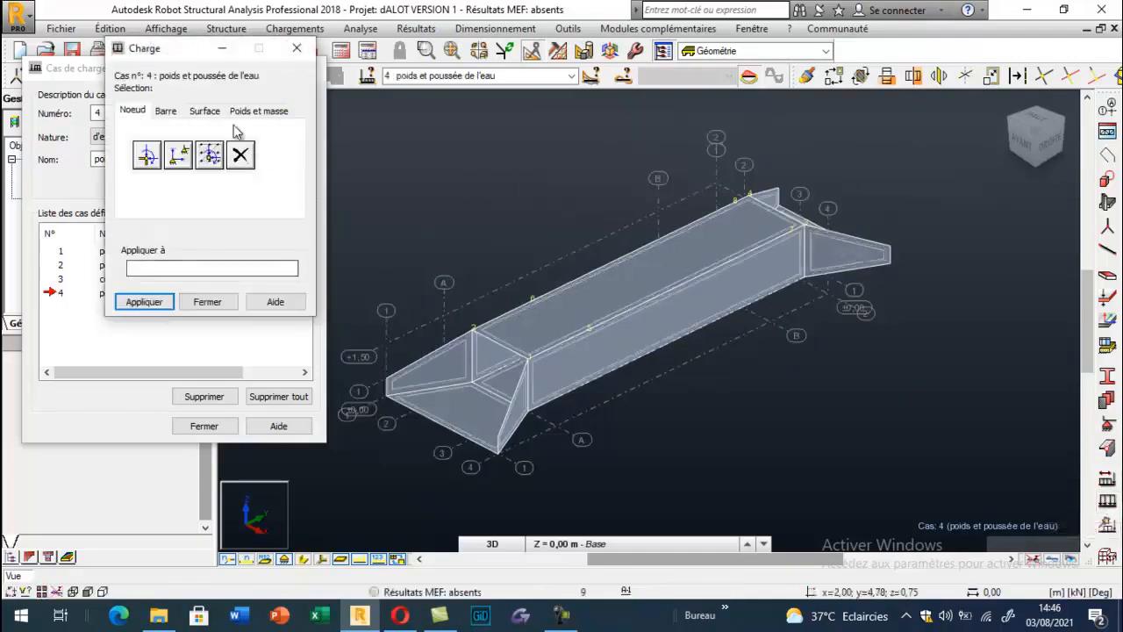
{"action": "left_click", "coordinate": [246, 114]}
{"action": "left_click", "coordinate": [207, 112]}
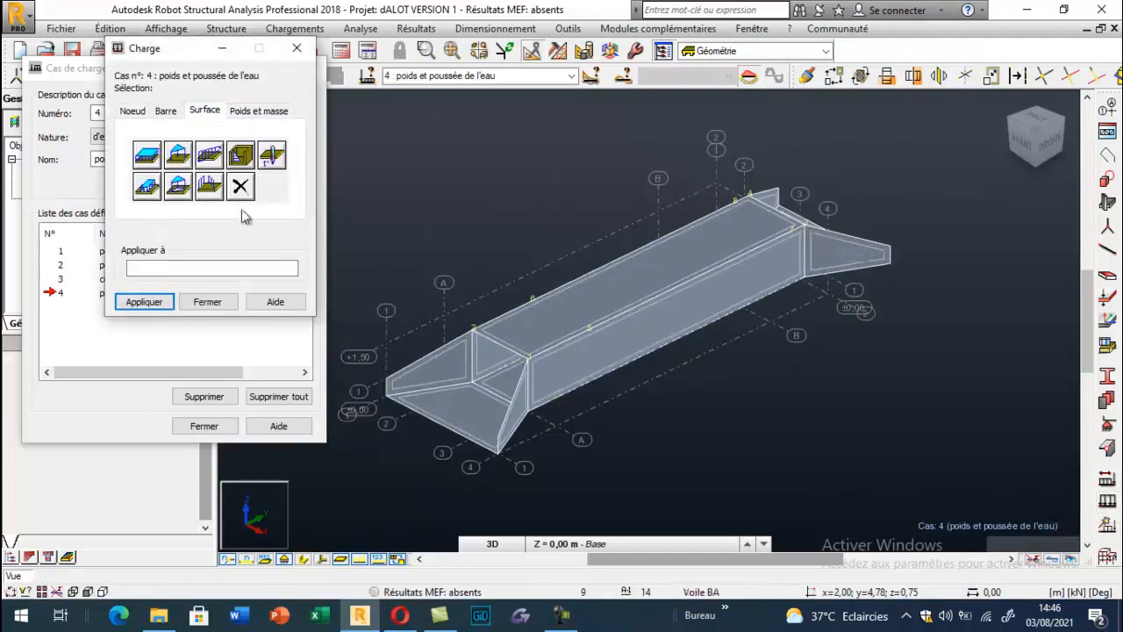
{"action": "left_click", "coordinate": [239, 158]}
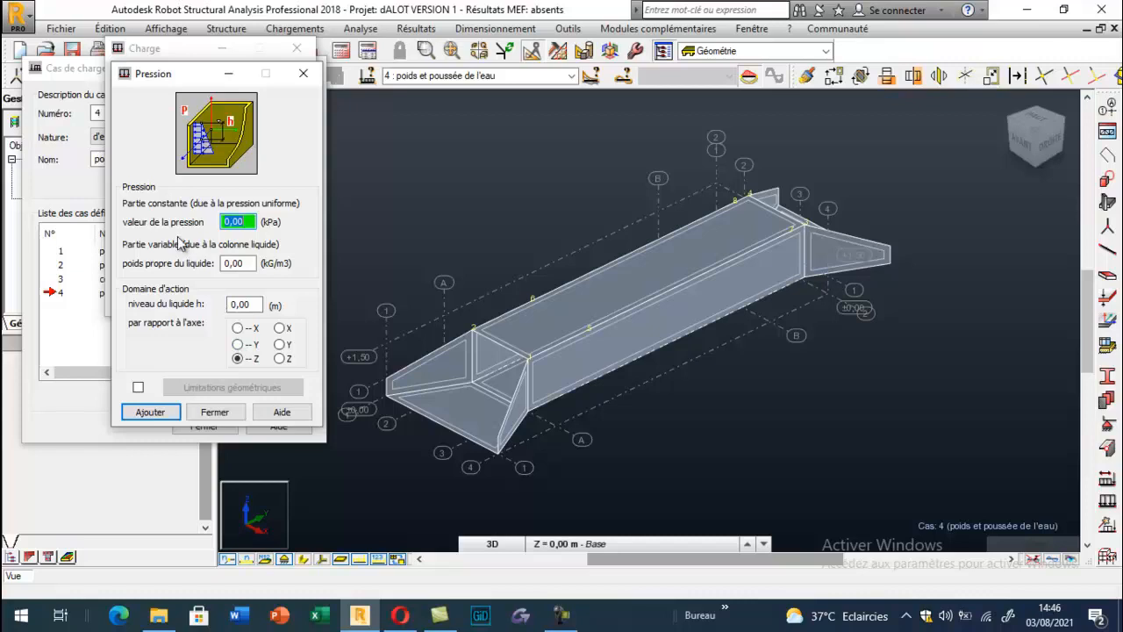
{"action": "left_click", "coordinate": [236, 263]}
{"action": "left_click_drag", "start_coordinate": [236, 264], "coordinate": [189, 273]}
{"action": "type", "text": "1000"}
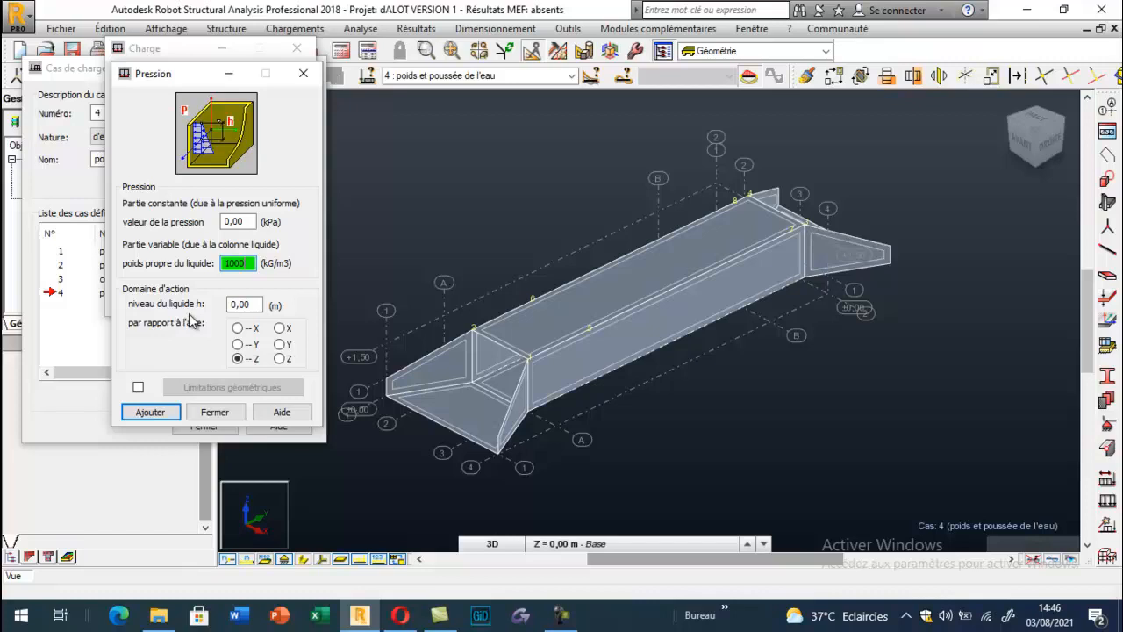
{"action": "left_click", "coordinate": [244, 305]}
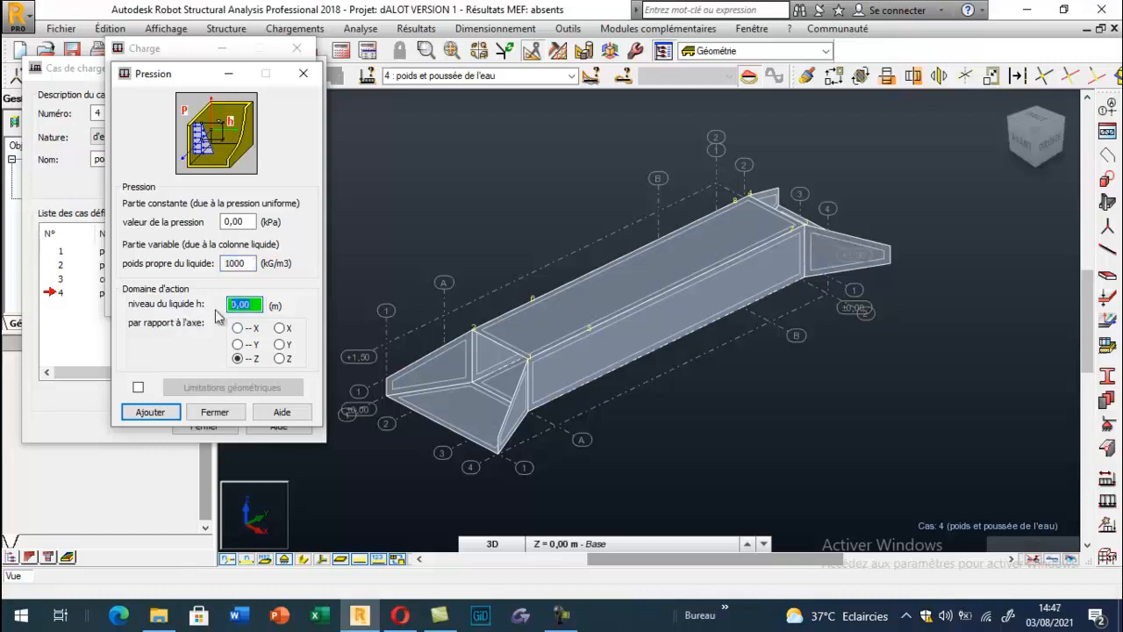
{"action": "type", "text": "1,4"}
{"action": "left_click", "coordinate": [244, 263]}
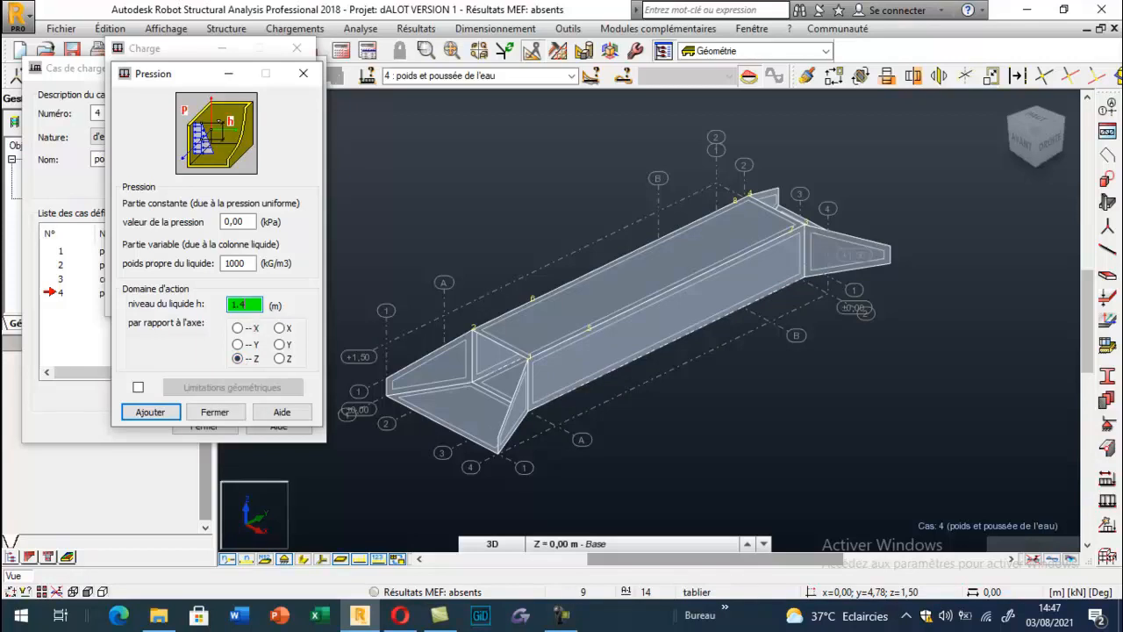
Display the panels' local axes and apply the hydrostatic pressure to the culvert side wall at X = 2,00 m.
{"action": "left_click", "coordinate": [322, 559]}
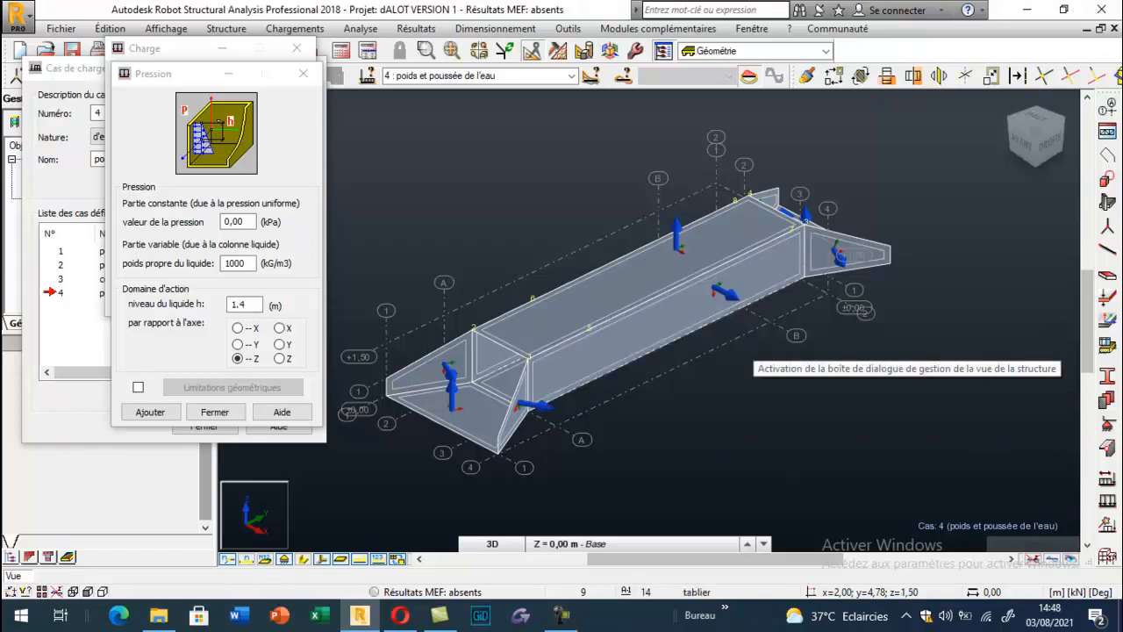
{"action": "left_click", "coordinate": [239, 265]}
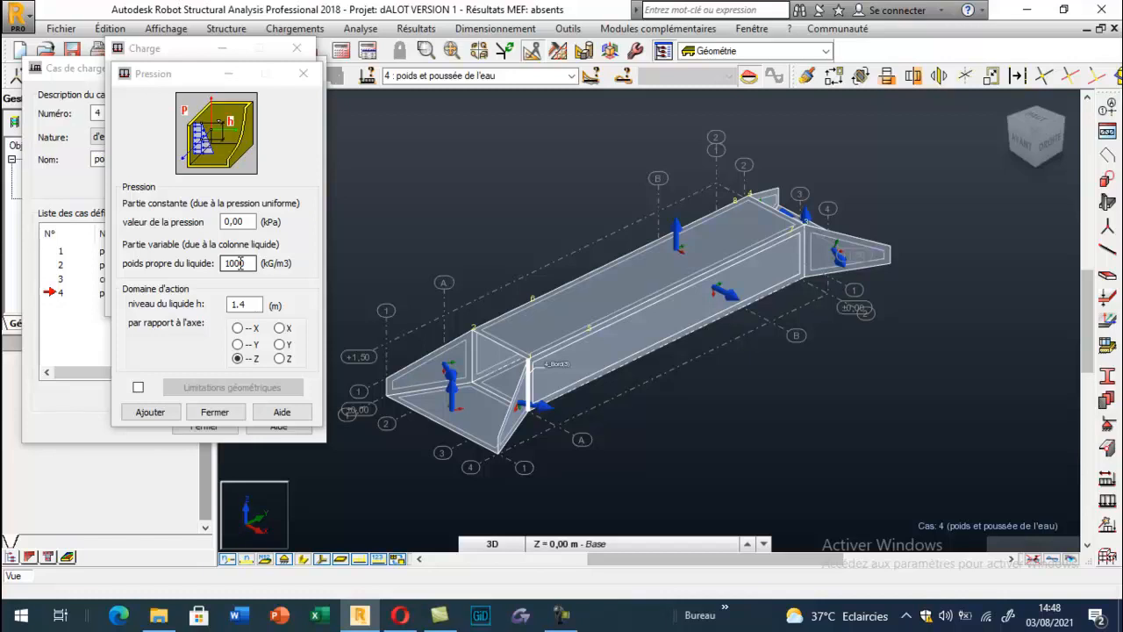
{"action": "scroll", "coordinate": [556, 211], "scroll_direction": "down", "scroll_amount": 2}
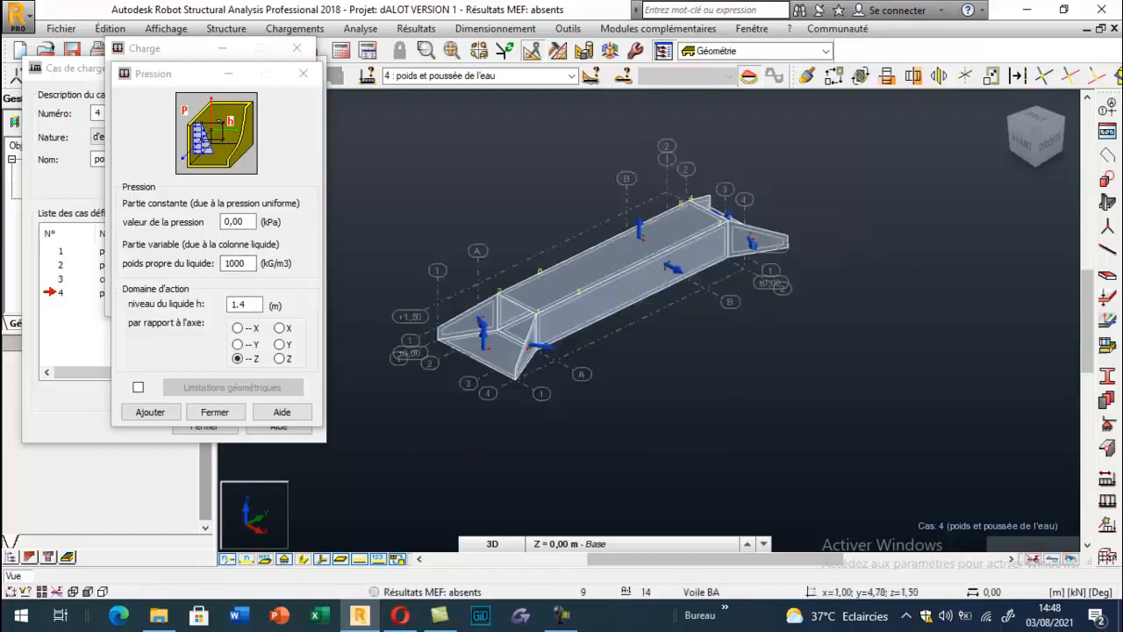
{"action": "scroll", "coordinate": [663, 309], "scroll_direction": "up", "scroll_amount": 6}
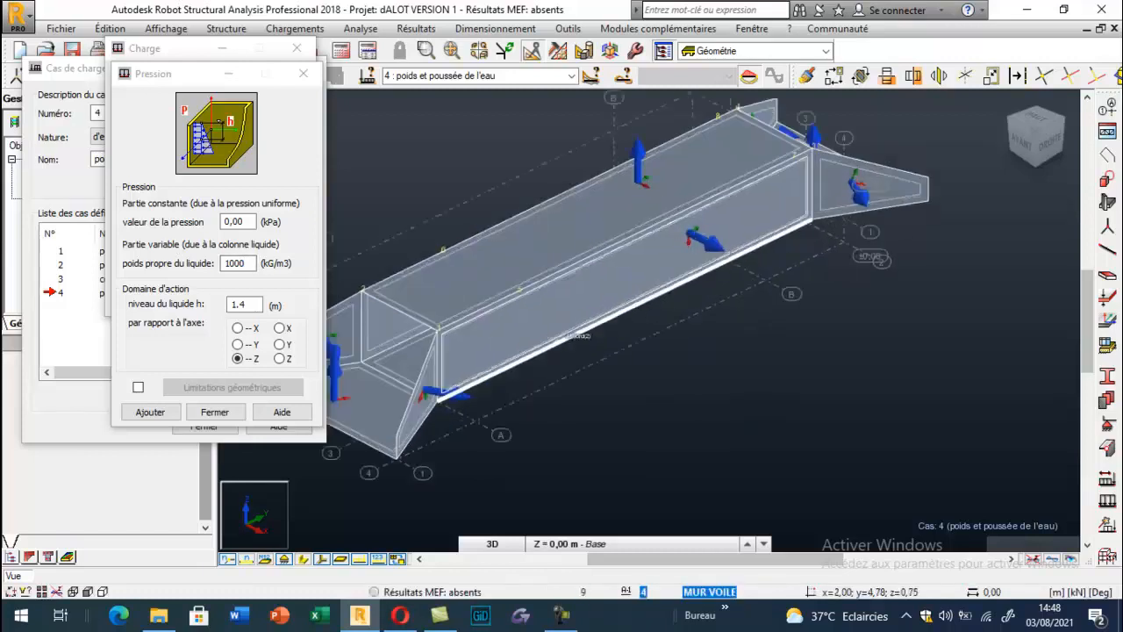
{"action": "scroll", "coordinate": [776, 277], "scroll_direction": "down", "scroll_amount": 2}
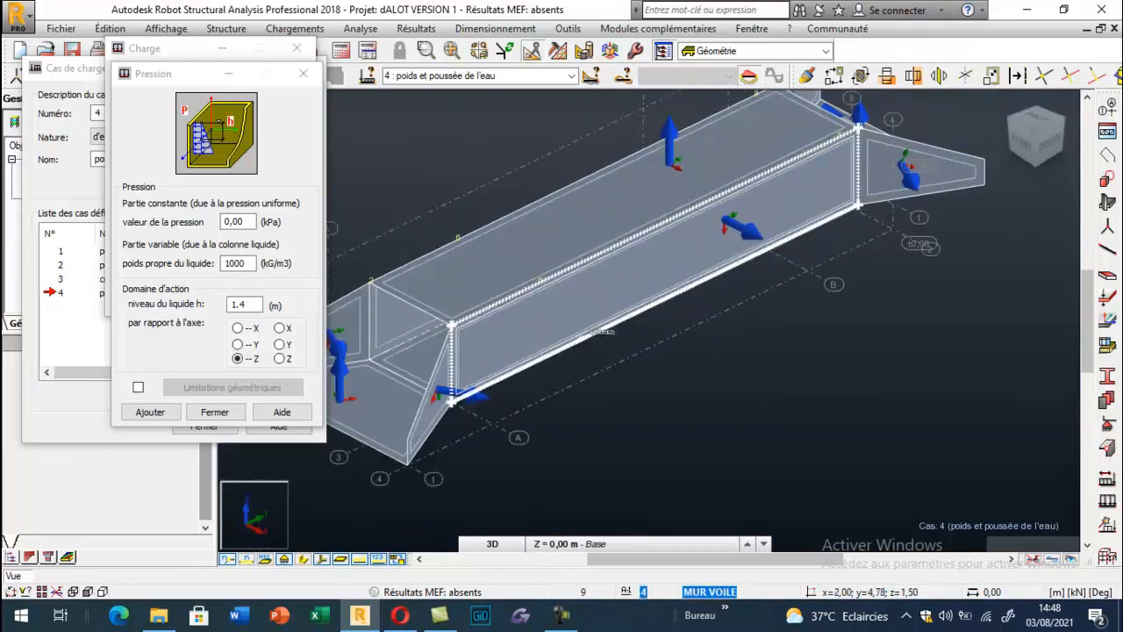
{"action": "left_click", "coordinate": [150, 412]}
{"action": "left_click", "coordinate": [474, 343]}
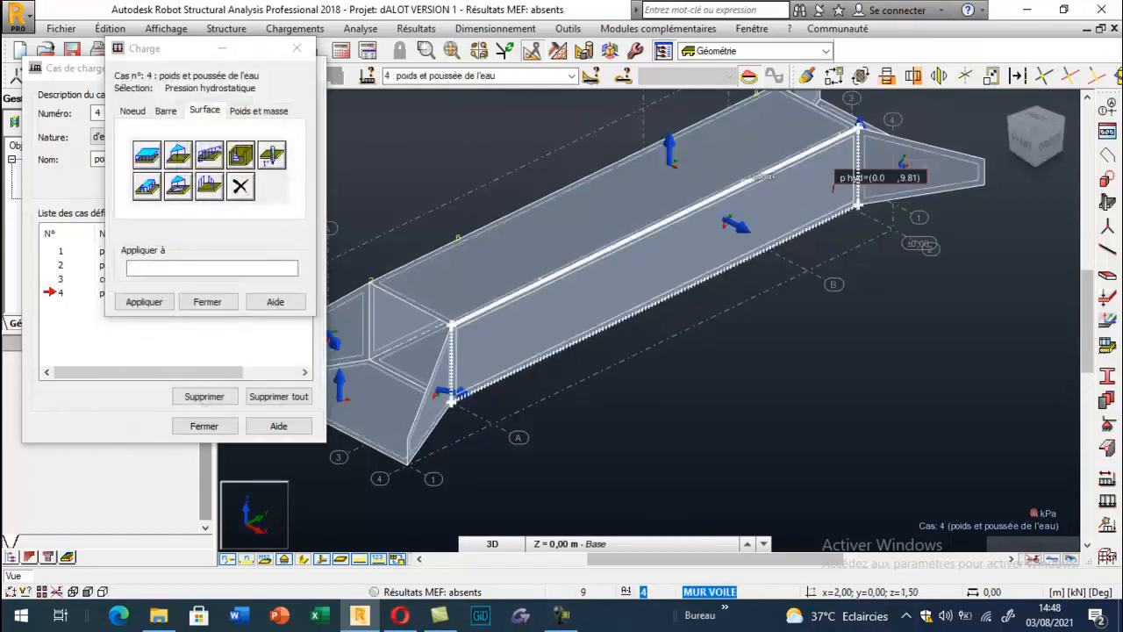
Set the hydrostatic pressure's liquid weight to -1000 kg/m3 and apply it to the opposite side wall at X = 0,00 m.
{"action": "right_click", "coordinate": [488, 205]}
{"action": "left_click", "coordinate": [413, 275]}
{"action": "left_click_drag", "start_coordinate": [478, 342], "coordinate": [655, 364]}
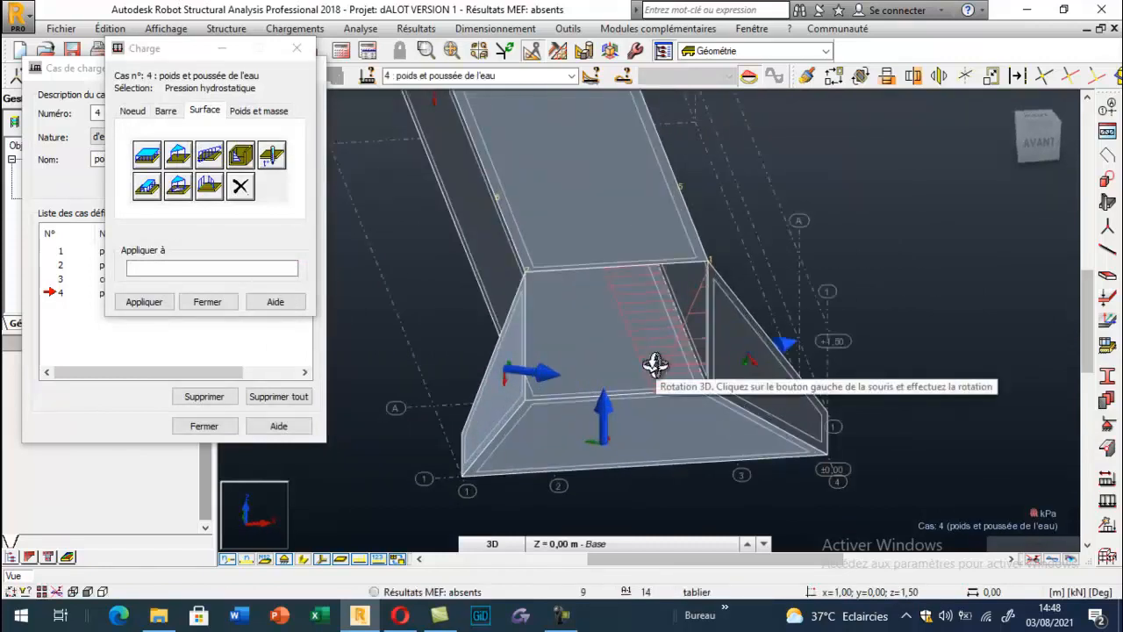
{"action": "left_click_drag", "start_coordinate": [659, 407], "coordinate": [481, 258]}
{"action": "scroll", "coordinate": [466, 173], "scroll_direction": "up", "scroll_amount": 3}
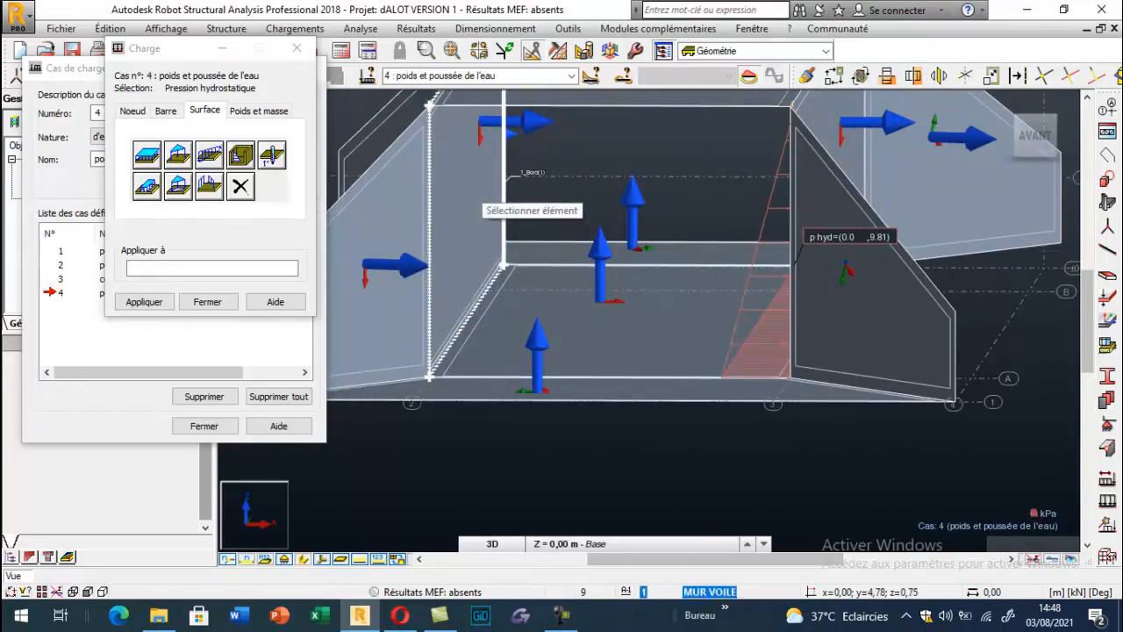
{"action": "left_click", "coordinate": [241, 155]}
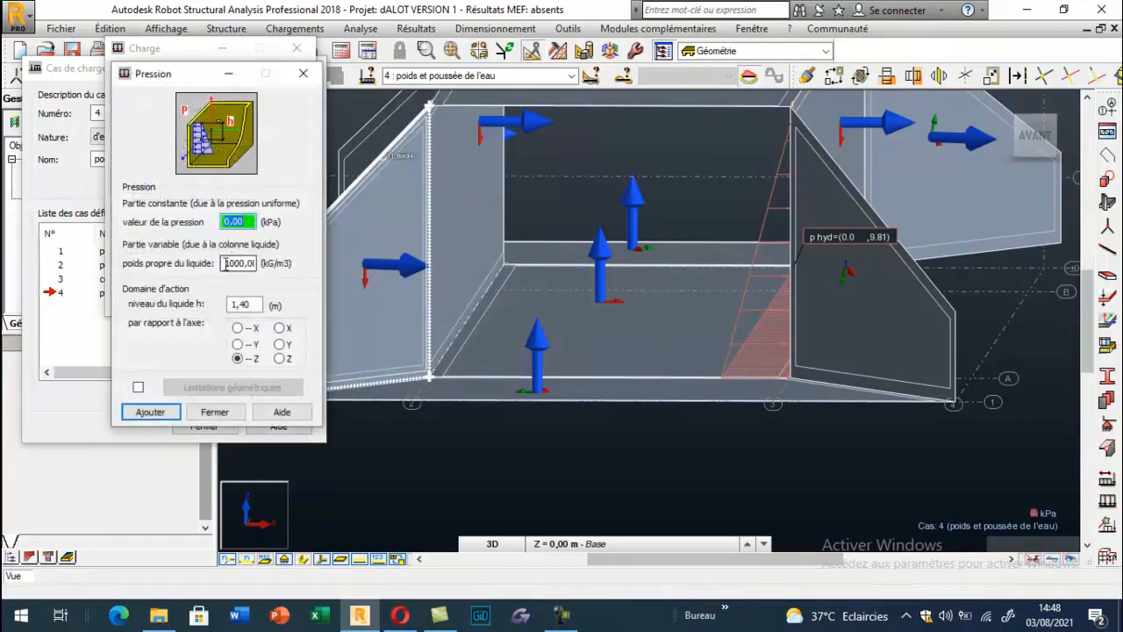
{"action": "double_click", "coordinate": [235, 263]}
{"action": "type", "text": "-"}
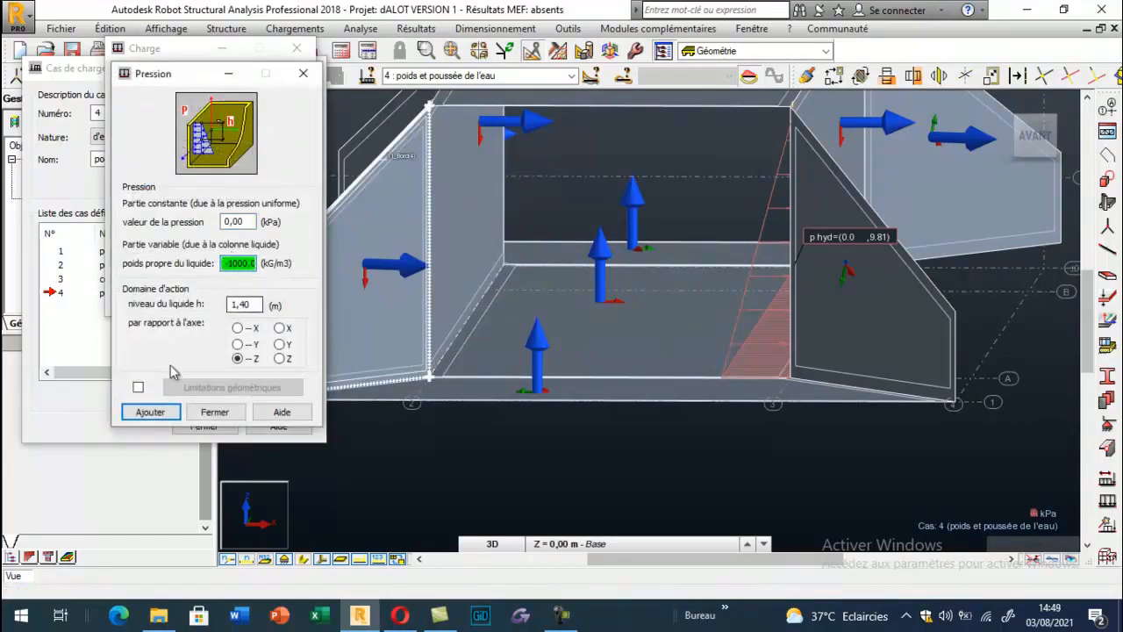
{"action": "left_click", "coordinate": [150, 412]}
{"action": "left_click", "coordinate": [504, 182]}
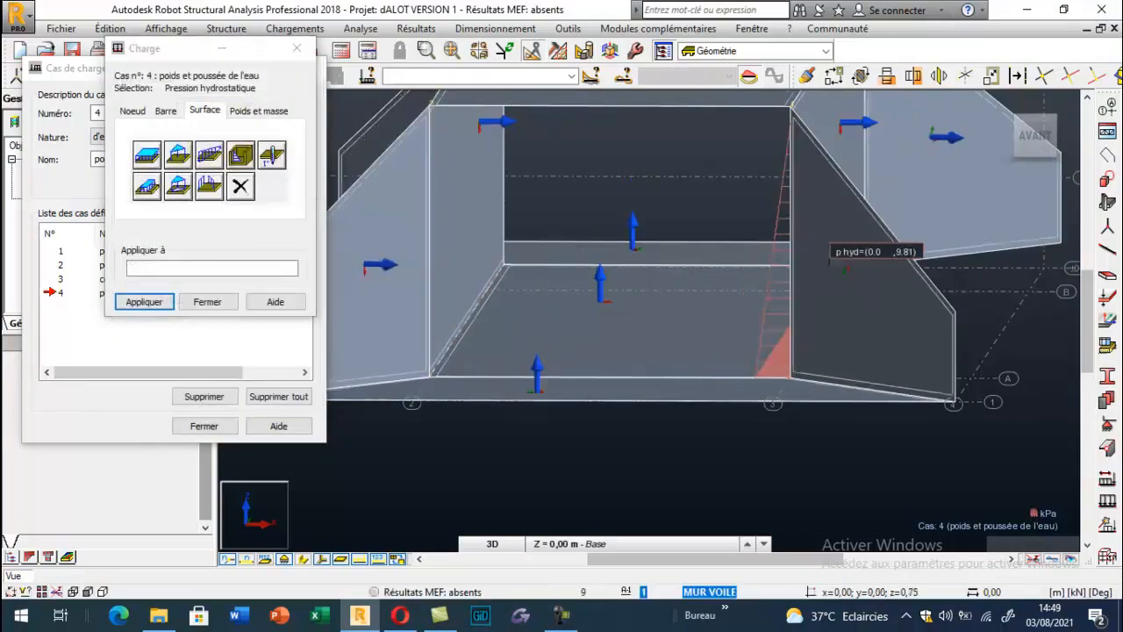
Apply the same negative hydrostatic pressure to the front wing wall adjoining the side wall at X = 0,00 m.
{"action": "scroll", "coordinate": [741, 400], "scroll_direction": "down", "scroll_amount": 3}
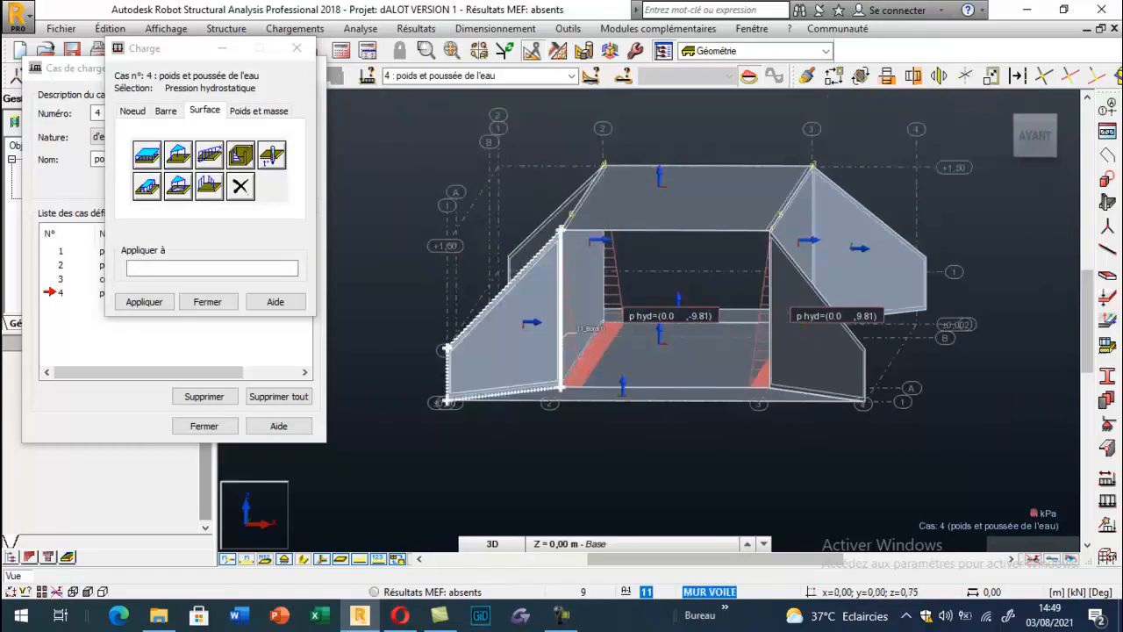
{"action": "scroll", "coordinate": [546, 296], "scroll_direction": "up", "scroll_amount": 2}
{"action": "left_click", "coordinate": [540, 245]}
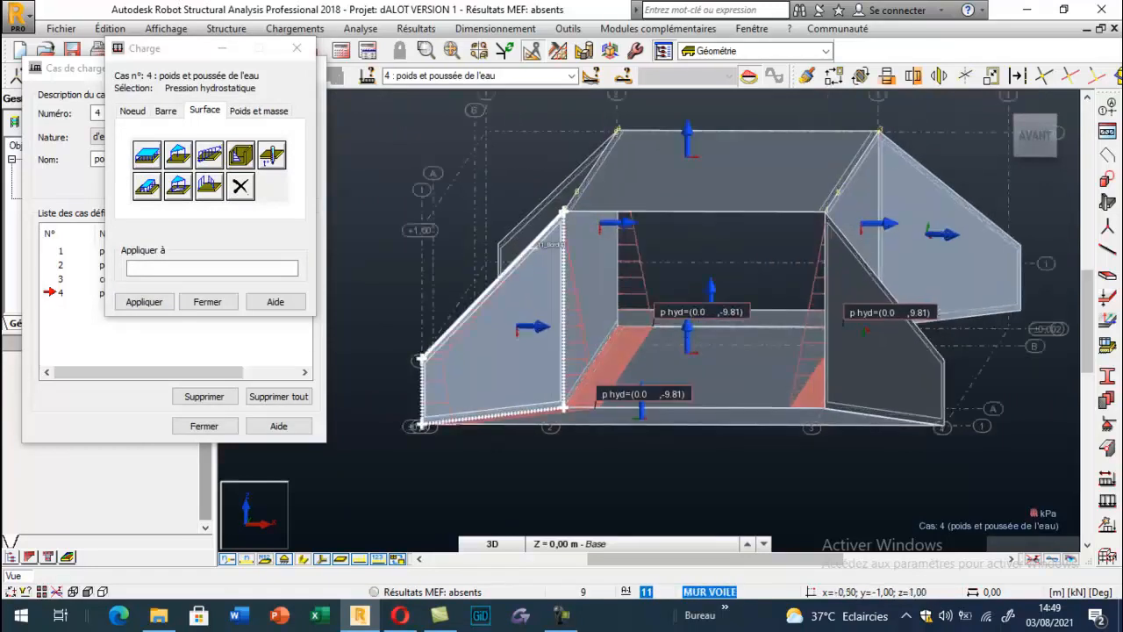
Set the hydrostatic pressure's liquid weight to 1000 kg/m3 and apply it to the front wing wall adjoining the side wall at X = 2,00 m.
{"action": "scroll", "coordinate": [548, 368], "scroll_direction": "down", "scroll_amount": 2}
{"action": "scroll", "coordinate": [763, 353], "scroll_direction": "up", "scroll_amount": 2}
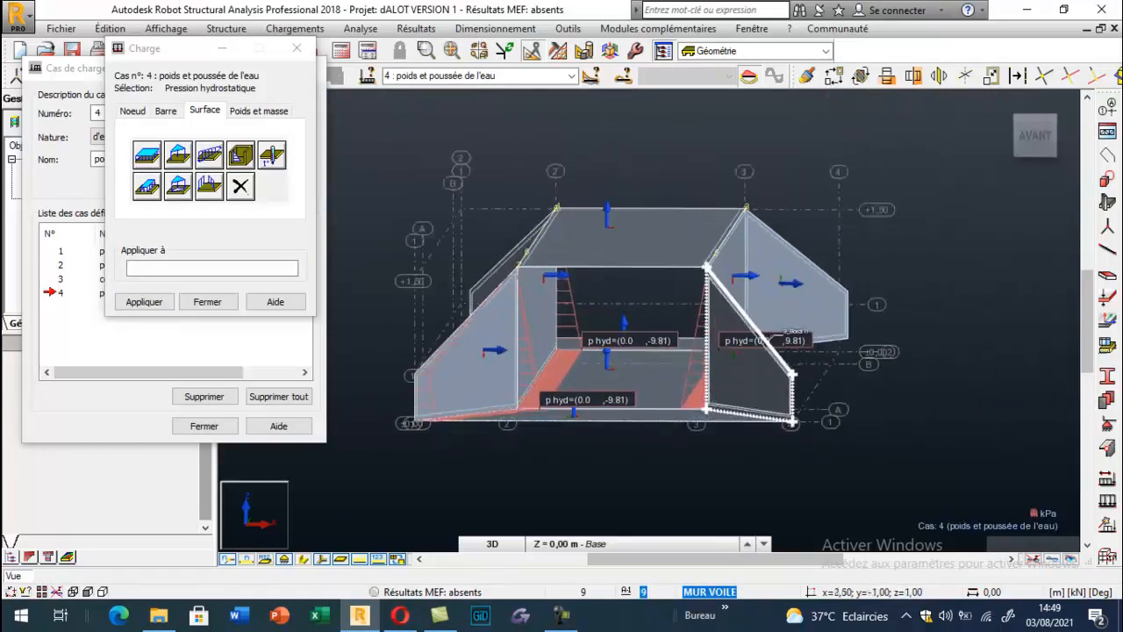
{"action": "right_click", "coordinate": [582, 124]}
{"action": "left_click", "coordinate": [614, 191]}
{"action": "left_click_drag", "start_coordinate": [635, 251], "coordinate": [618, 260]}
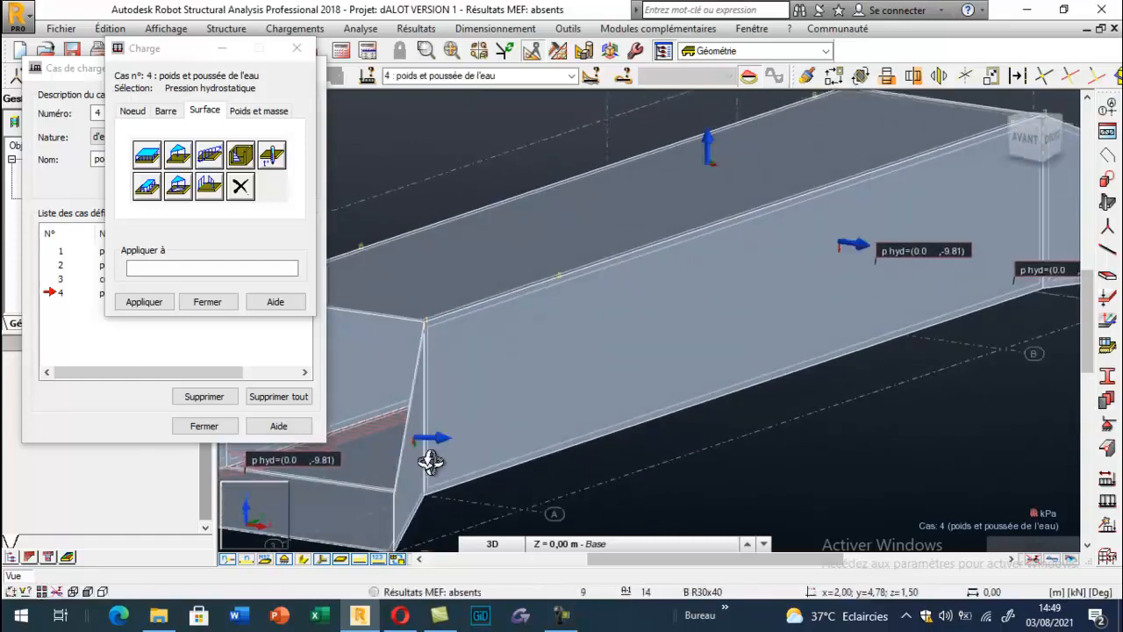
{"action": "left_click", "coordinate": [238, 156]}
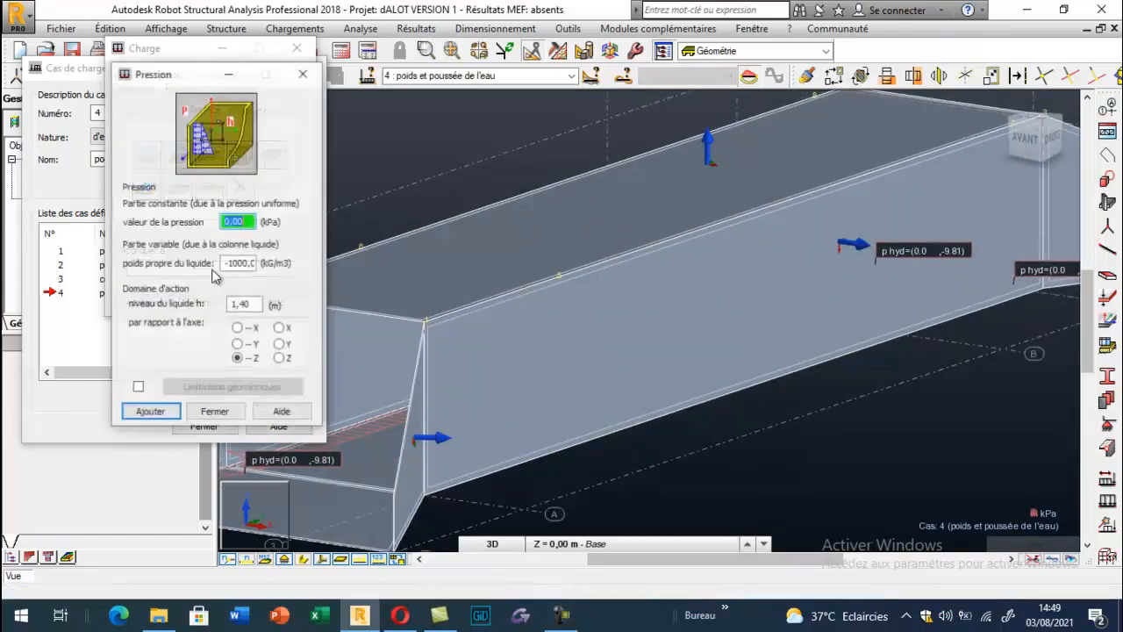
{"action": "left_click", "coordinate": [244, 303]}
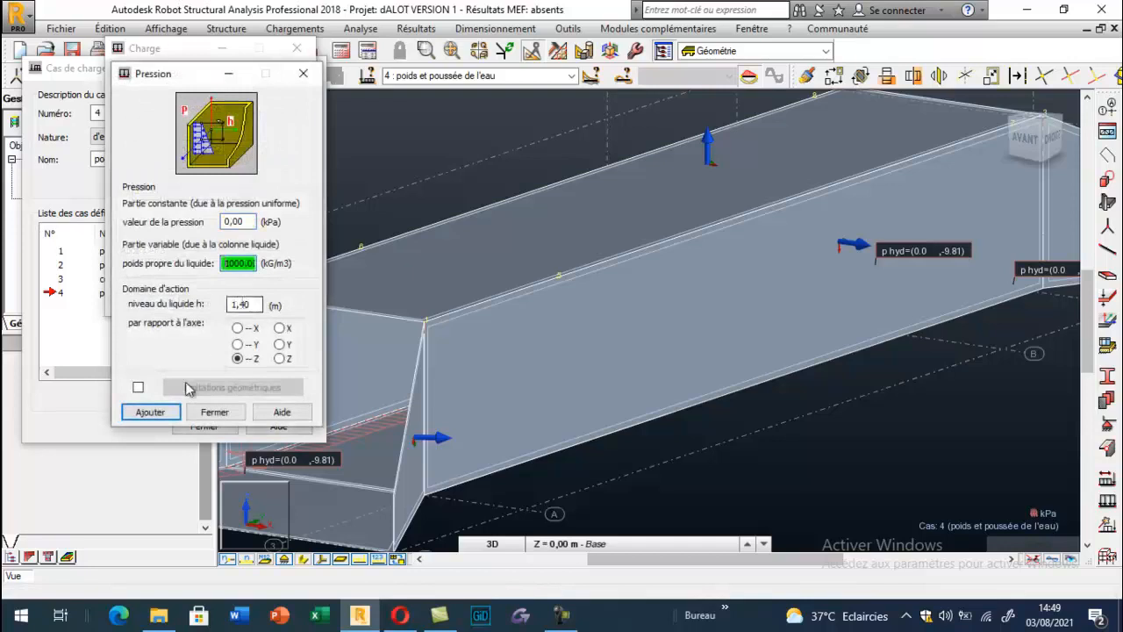
{"action": "left_click", "coordinate": [150, 411]}
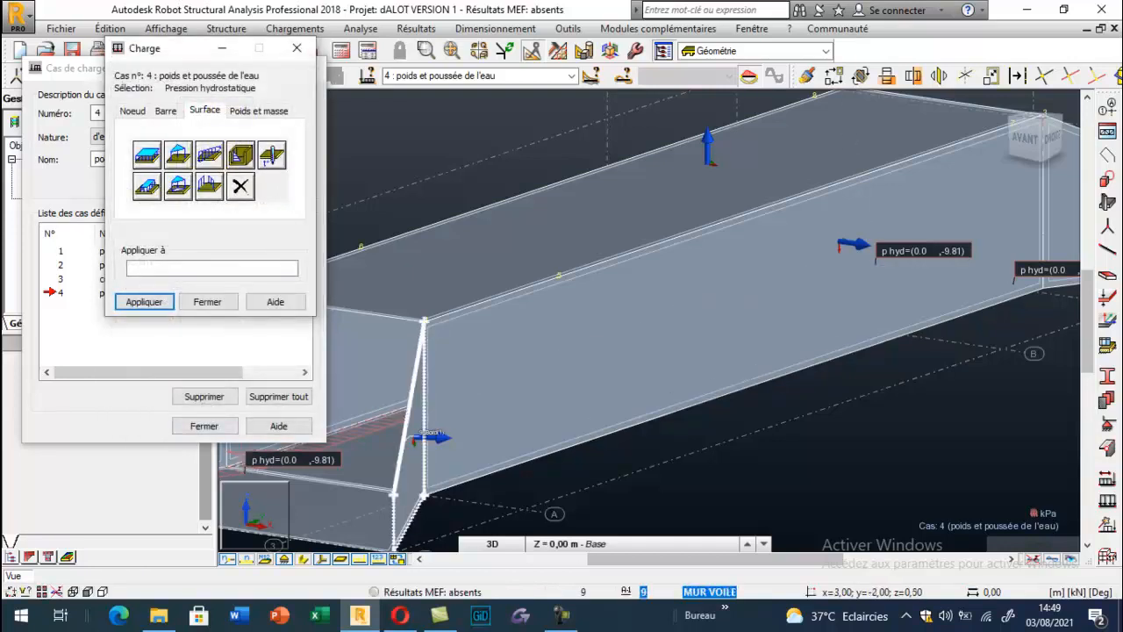
{"action": "scroll", "coordinate": [421, 430], "scroll_direction": "down", "scroll_amount": 5}
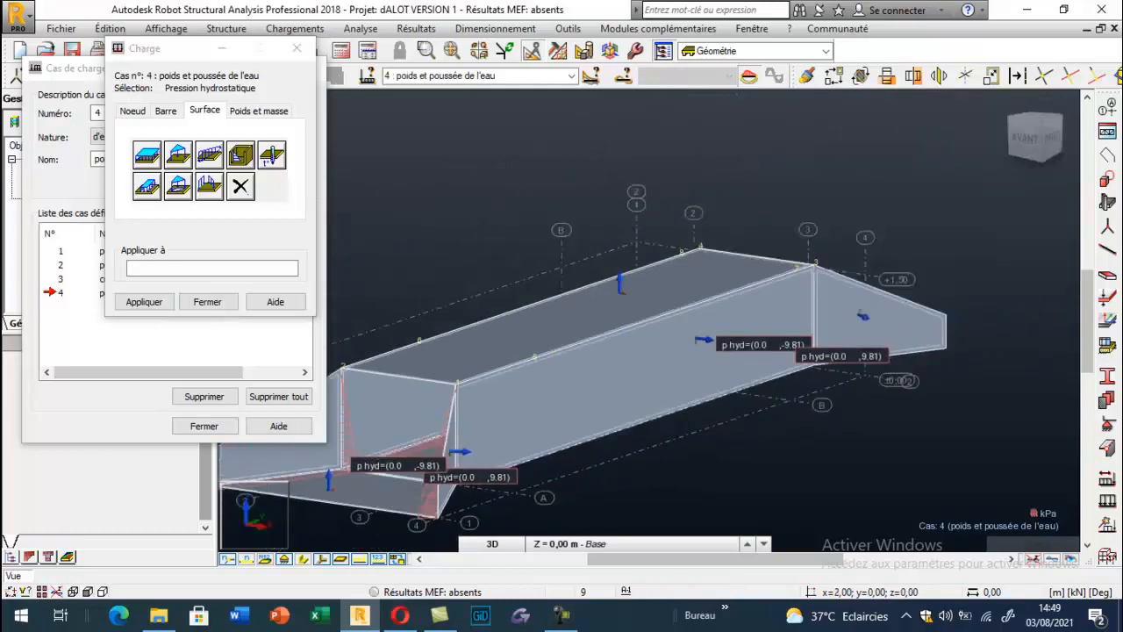
{"action": "scroll", "coordinate": [579, 470], "scroll_direction": "up", "scroll_amount": 2}
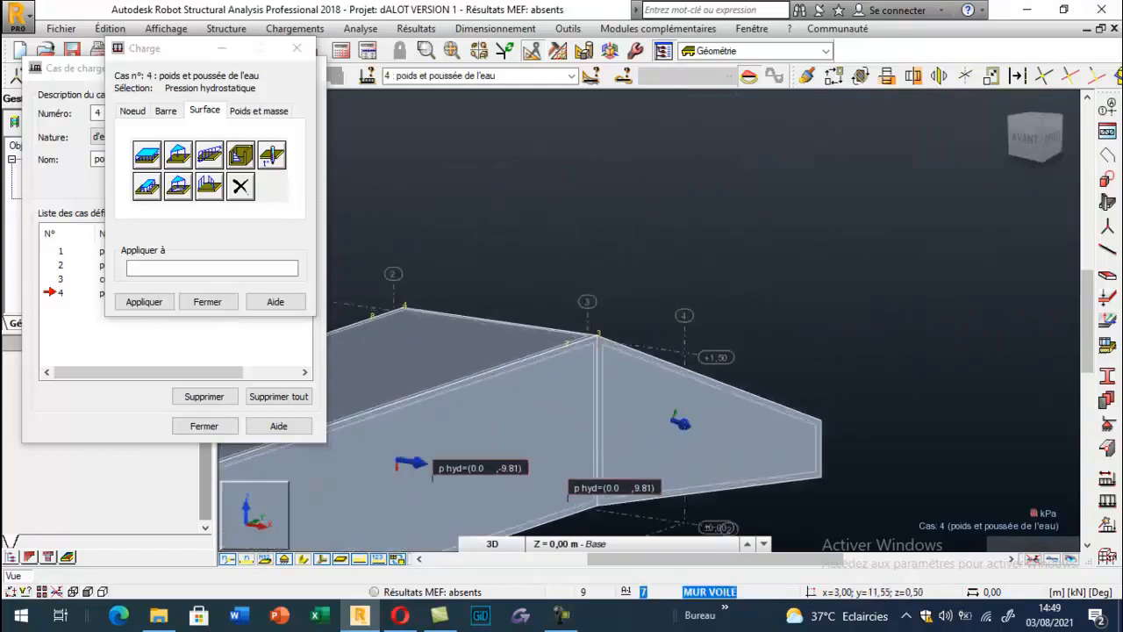
Set the hydrostatic pressure's liquid weight to -1000 kg/m3 and apply it to the rear wing wall adjoining the side wall at X = 0,00 m.
{"action": "right_click", "coordinate": [603, 272]}
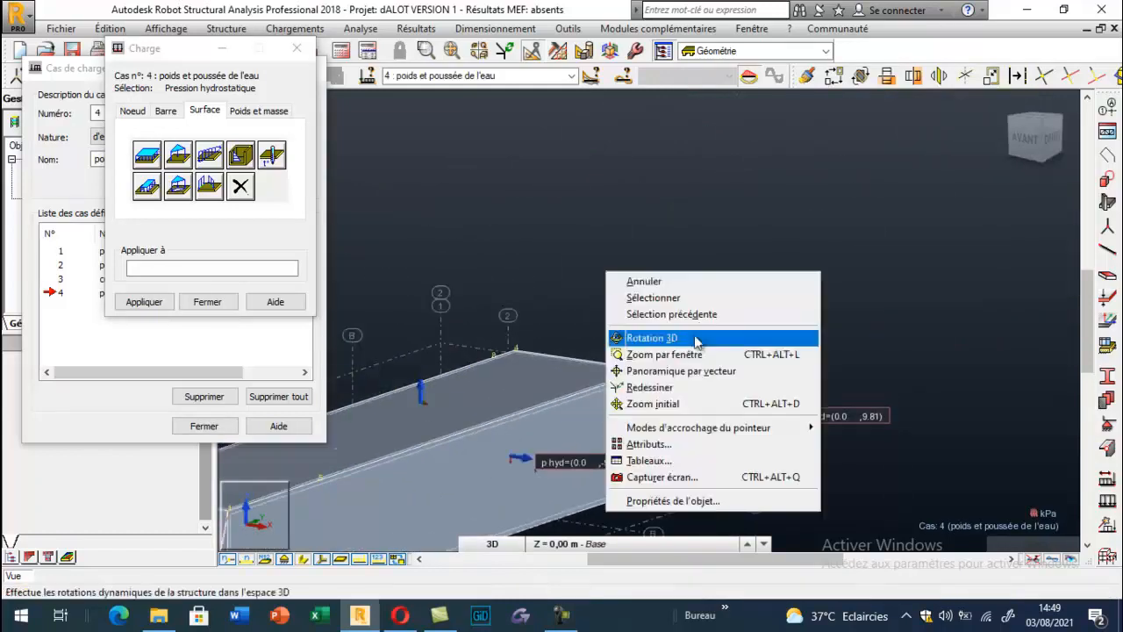
{"action": "left_click", "coordinate": [667, 334]}
{"action": "left_click_drag", "start_coordinate": [707, 356], "coordinate": [637, 449]}
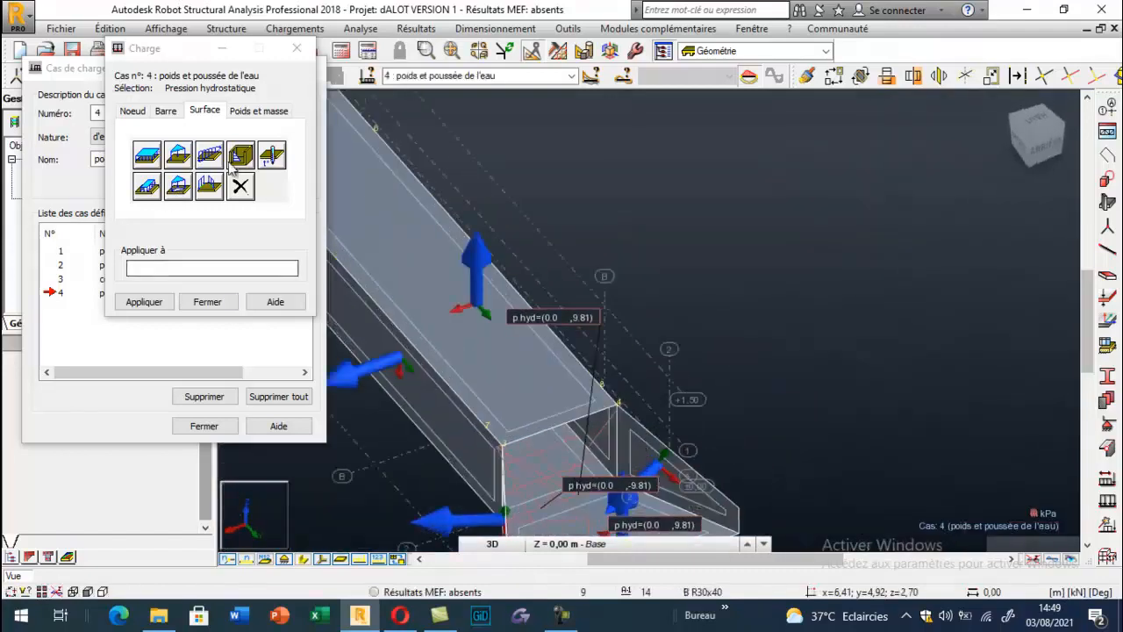
{"action": "left_click", "coordinate": [230, 164]}
{"action": "left_click", "coordinate": [230, 265]}
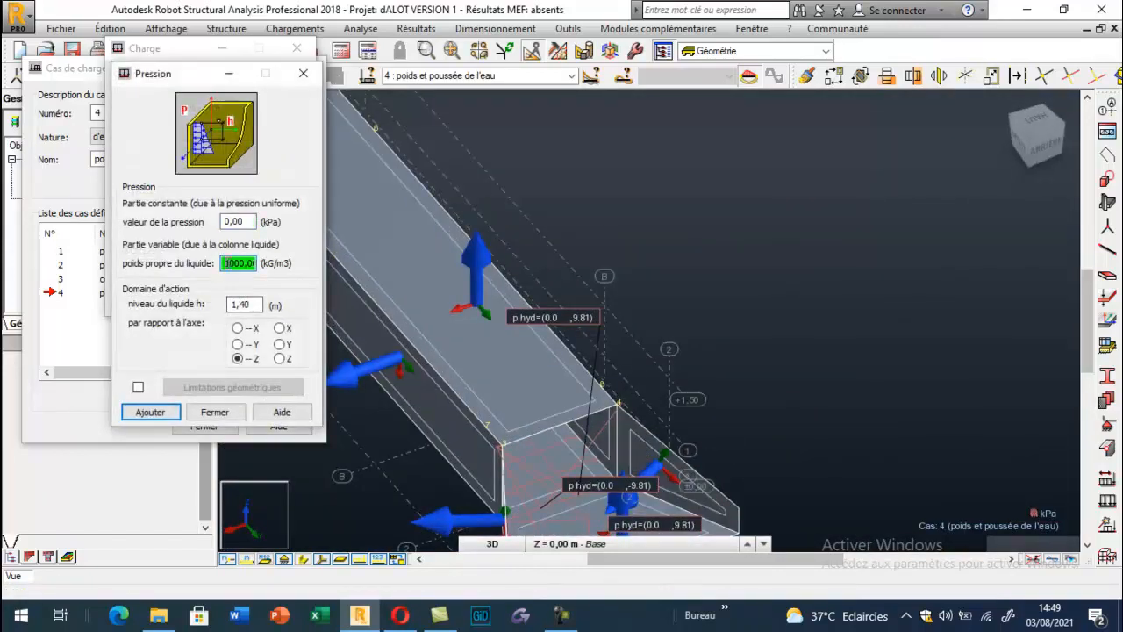
{"action": "left_click", "coordinate": [162, 413]}
{"action": "left_click", "coordinate": [619, 410]}
{"action": "scroll", "coordinate": [619, 410], "scroll_direction": "down", "scroll_amount": 4}
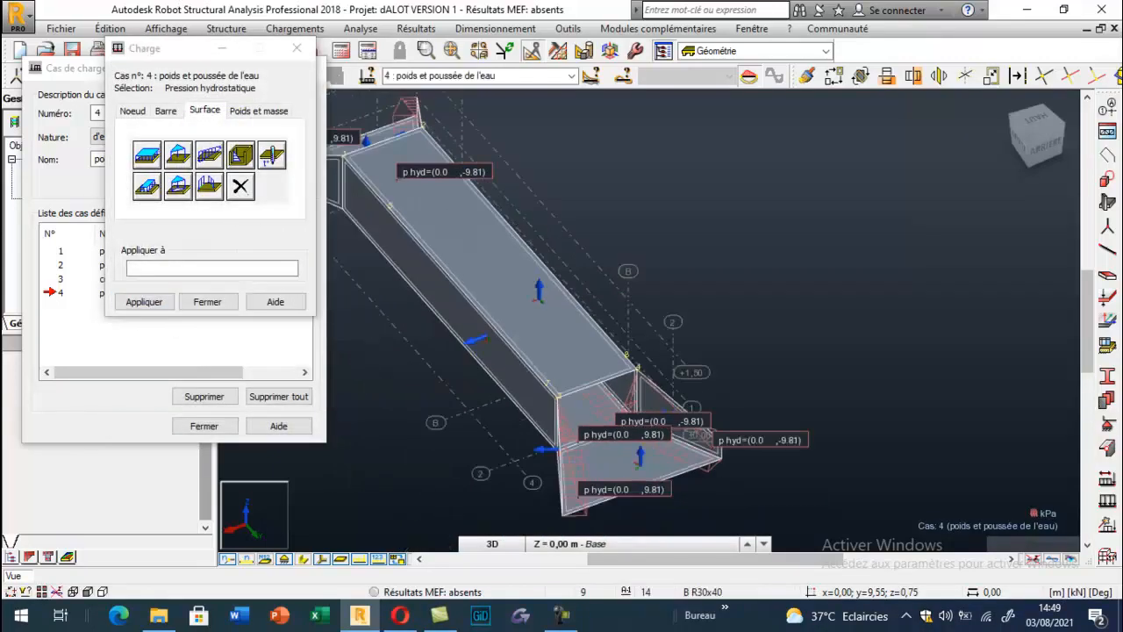
Apply the hydrostatic pressure with liquid weight -1000 kg/m3 to the culvert's raft and the floor slabs between the wing walls.
{"action": "right_click", "coordinate": [582, 249]}
{"action": "left_click", "coordinate": [664, 317]}
{"action": "left_click_drag", "start_coordinate": [664, 317], "coordinate": [628, 415]}
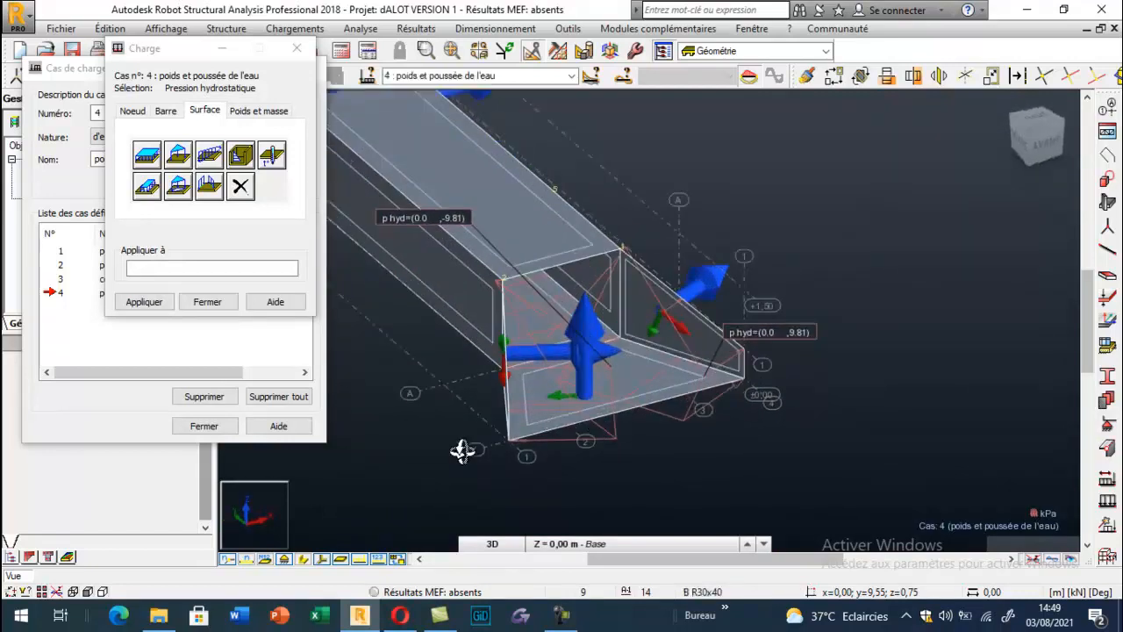
{"action": "left_click_drag", "start_coordinate": [610, 459], "coordinate": [491, 442]}
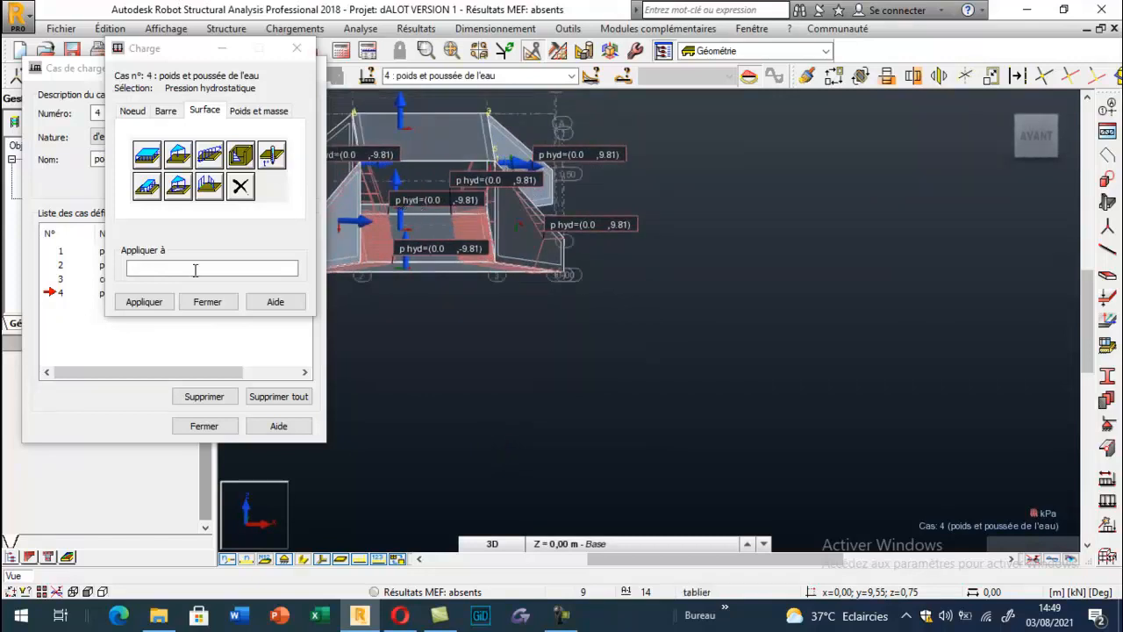
{"action": "left_click", "coordinate": [238, 165]}
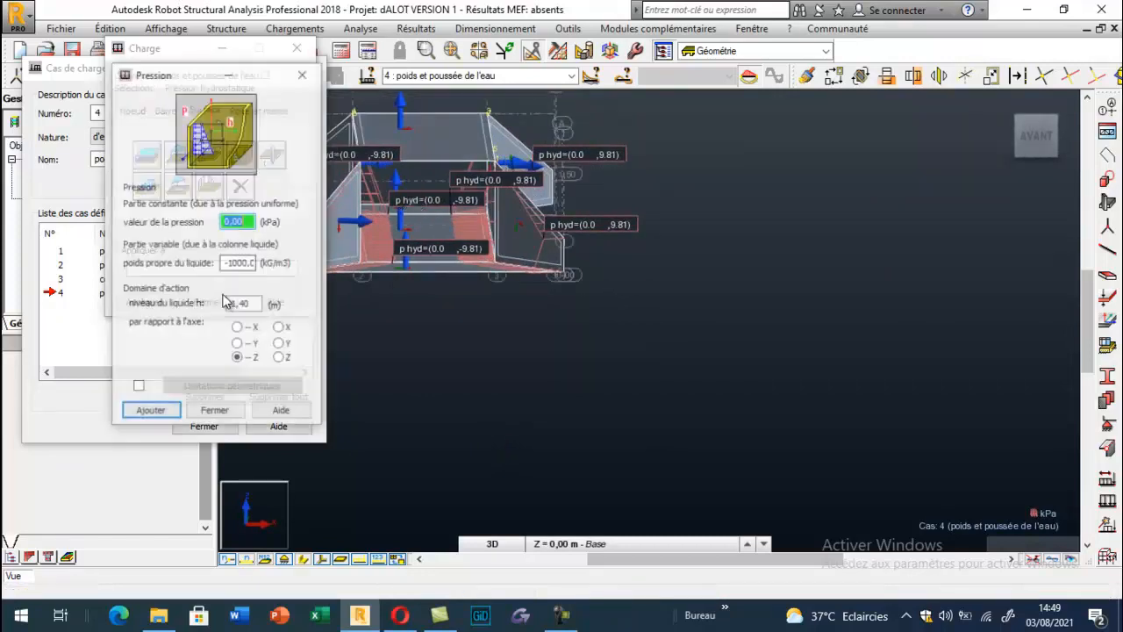
{"action": "left_click", "coordinate": [158, 411]}
{"action": "scroll", "coordinate": [443, 251], "scroll_direction": "up", "scroll_amount": 3}
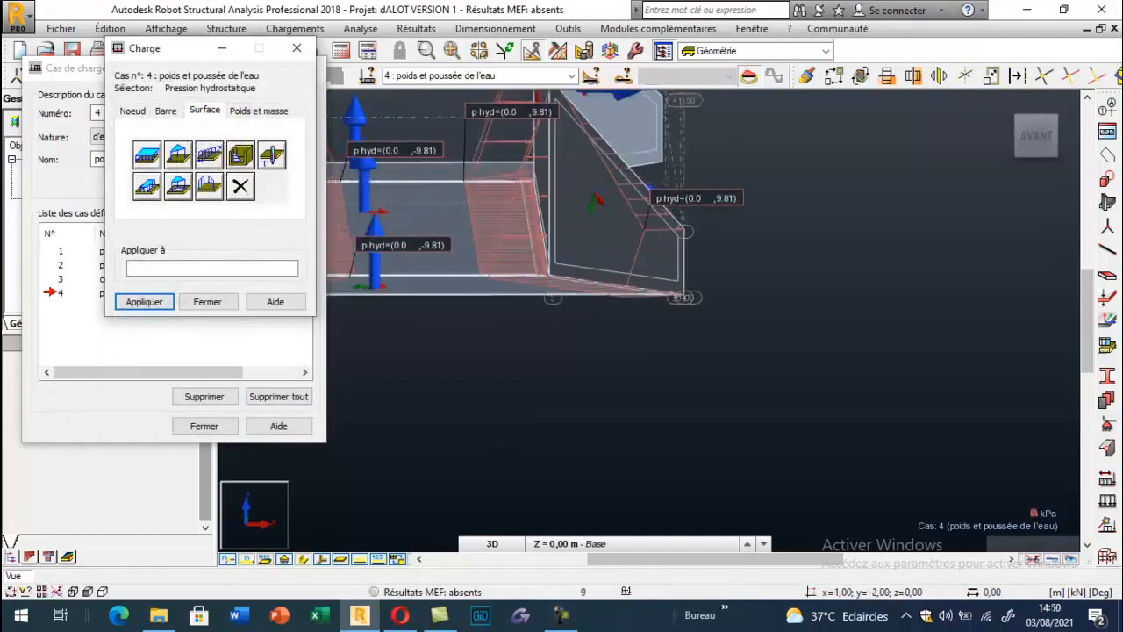
{"action": "scroll", "coordinate": [560, 351], "scroll_direction": "down", "scroll_amount": 1}
{"action": "left_click", "coordinate": [498, 296]}
{"action": "left_click", "coordinate": [452, 239]}
{"action": "scroll", "coordinate": [452, 239], "scroll_direction": "up", "scroll_amount": 4}
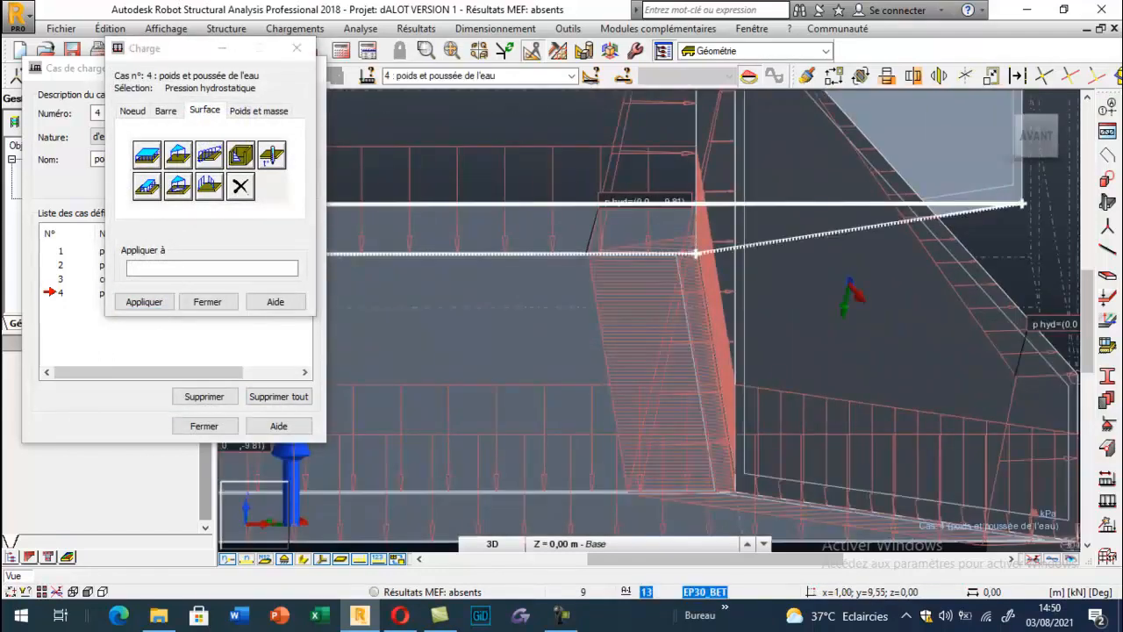
{"action": "scroll", "coordinate": [476, 219], "scroll_direction": "down", "scroll_amount": 6}
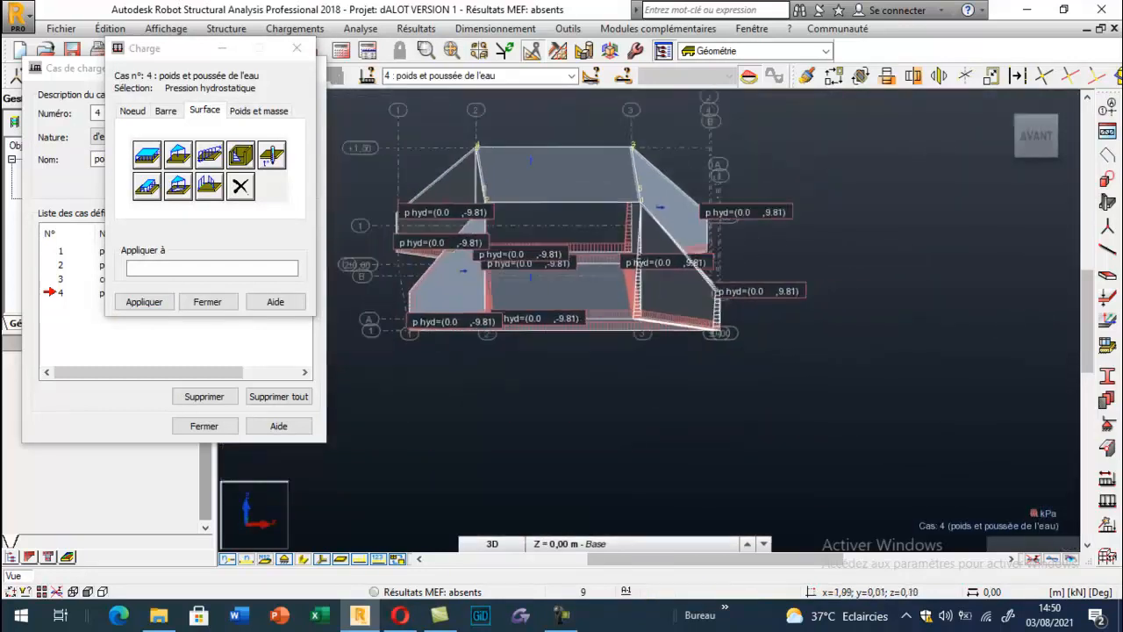
Check the hydrostatic pressures around the culvert and close the load definition for the water case.
{"action": "right_click", "coordinate": [810, 279]}
{"action": "left_click", "coordinate": [890, 346]}
{"action": "left_click_drag", "start_coordinate": [889, 345], "coordinate": [804, 323]}
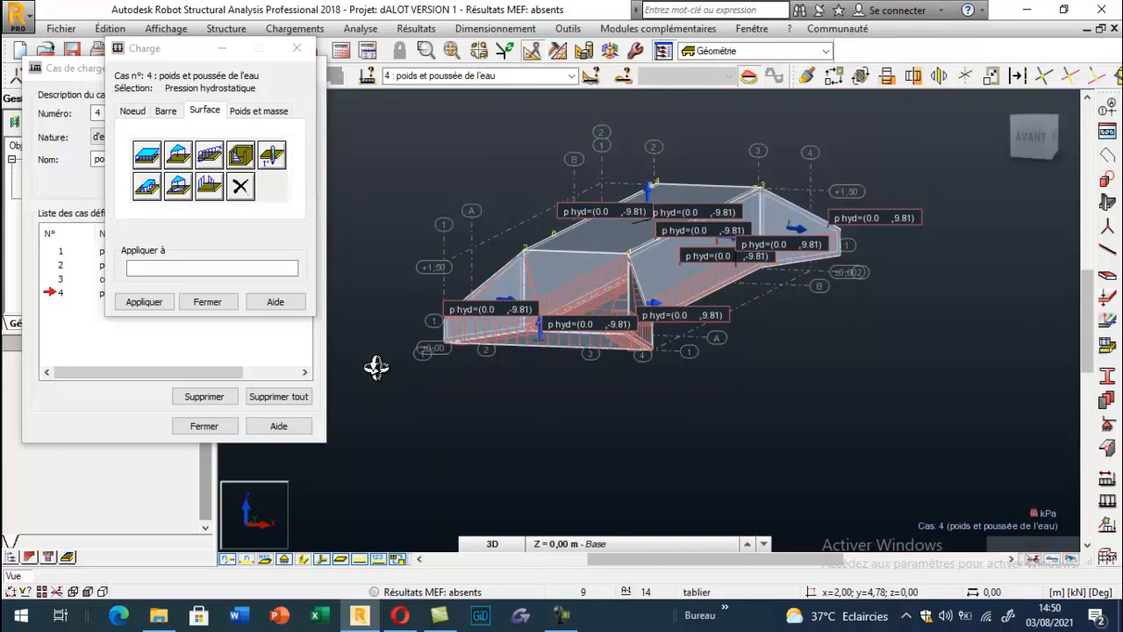
{"action": "left_click", "coordinate": [207, 302]}
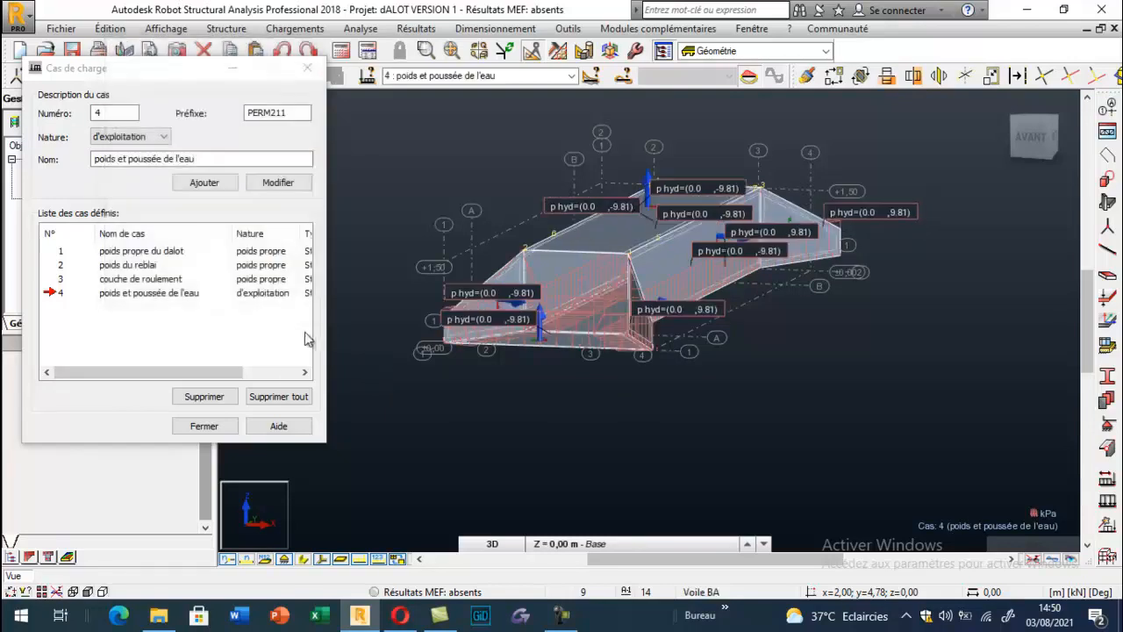
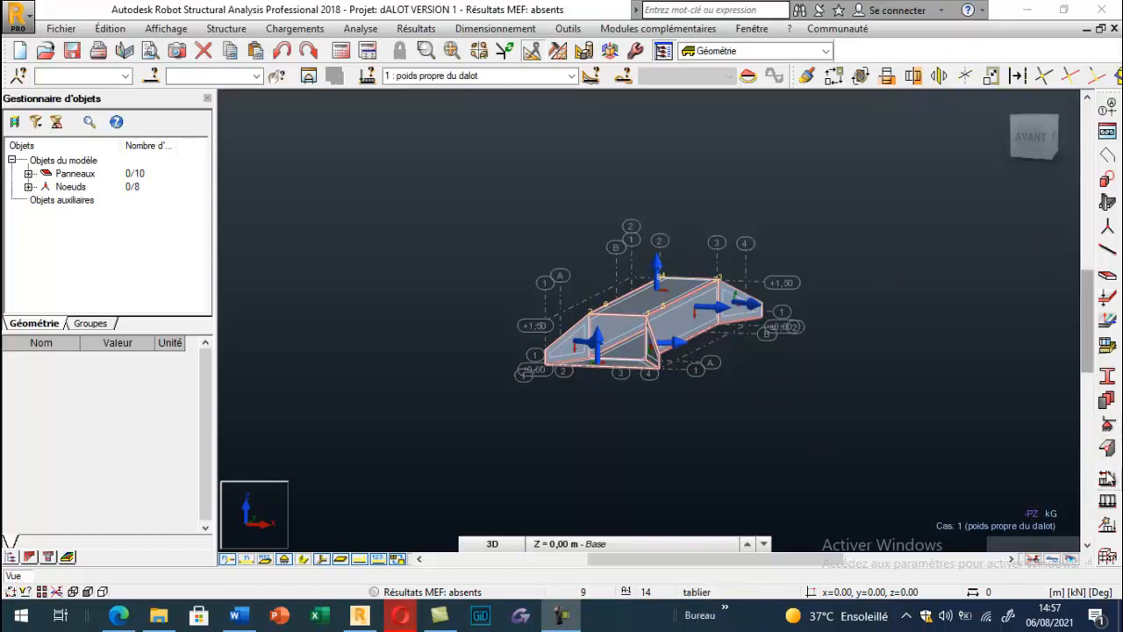
Add load case 5 named "Poussée du sol" with permanent nature and the self-weight subnature.
{"action": "left_click", "coordinate": [1107, 479]}
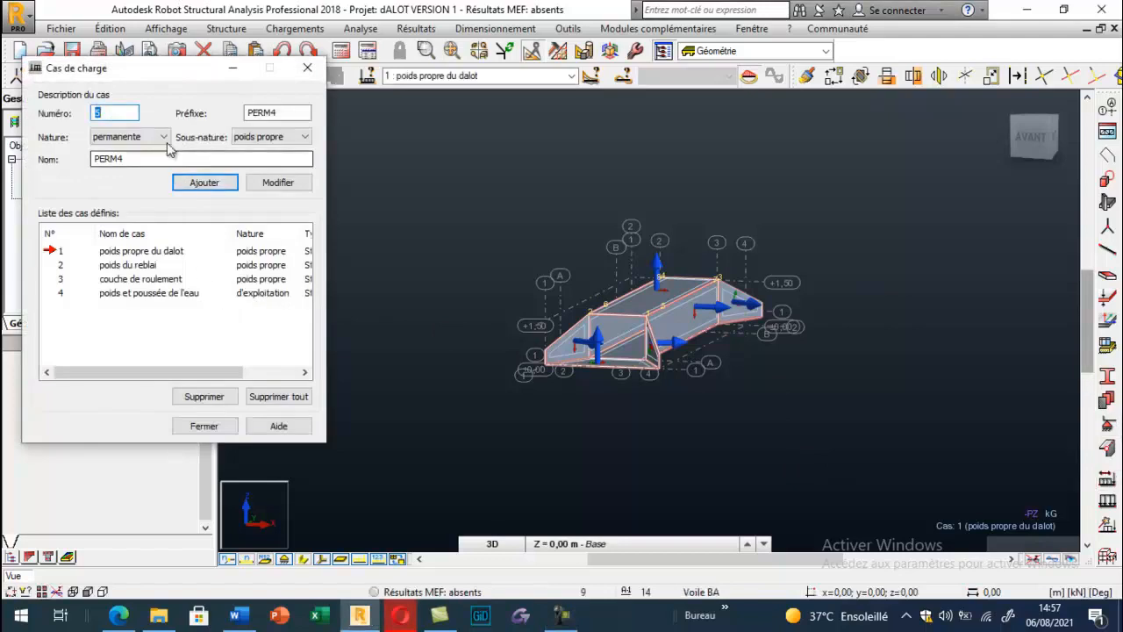
{"action": "left_click_drag", "start_coordinate": [145, 159], "coordinate": [47, 172]}
{"action": "type", "text": "Poussée "}
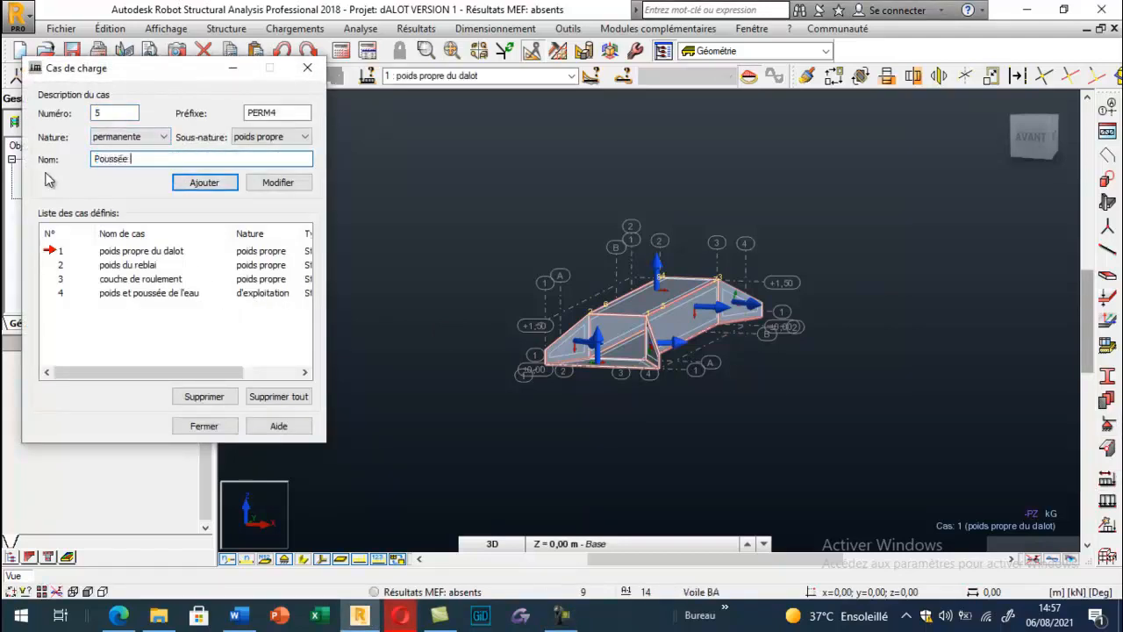
{"action": "type", "text": "du sol"}
{"action": "left_click", "coordinate": [205, 184]}
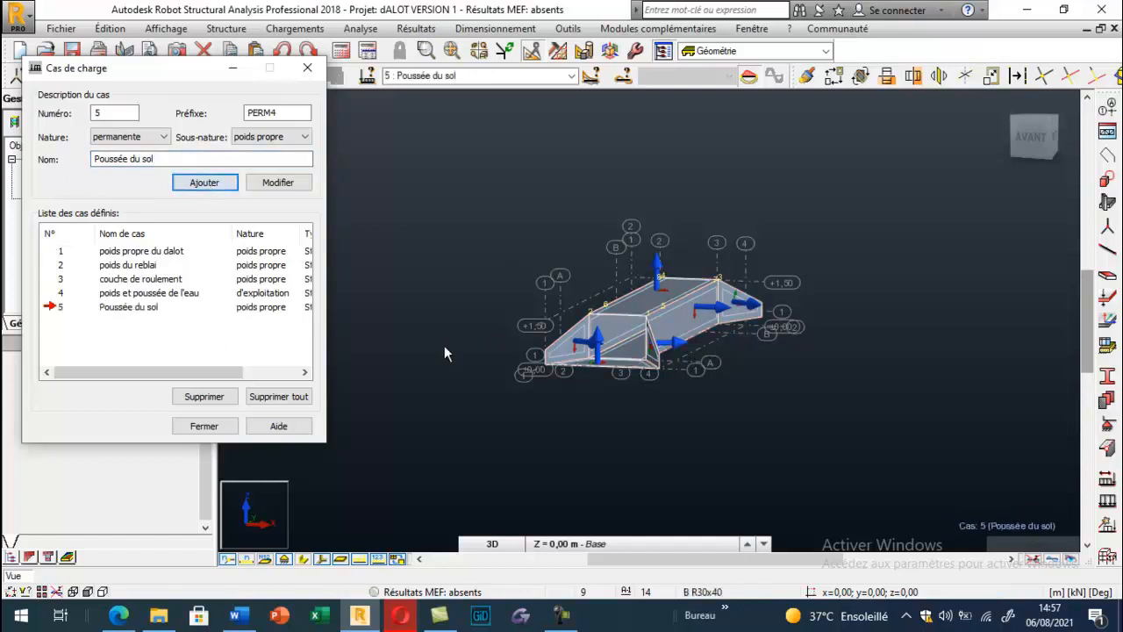
Restore the home 3D view, open the soil load generator for case 5 and display the panels' local axes.
{"action": "scroll", "coordinate": [792, 281], "scroll_direction": "up", "scroll_amount": 5}
{"action": "scroll", "coordinate": [589, 333], "scroll_direction": "down", "scroll_amount": 5}
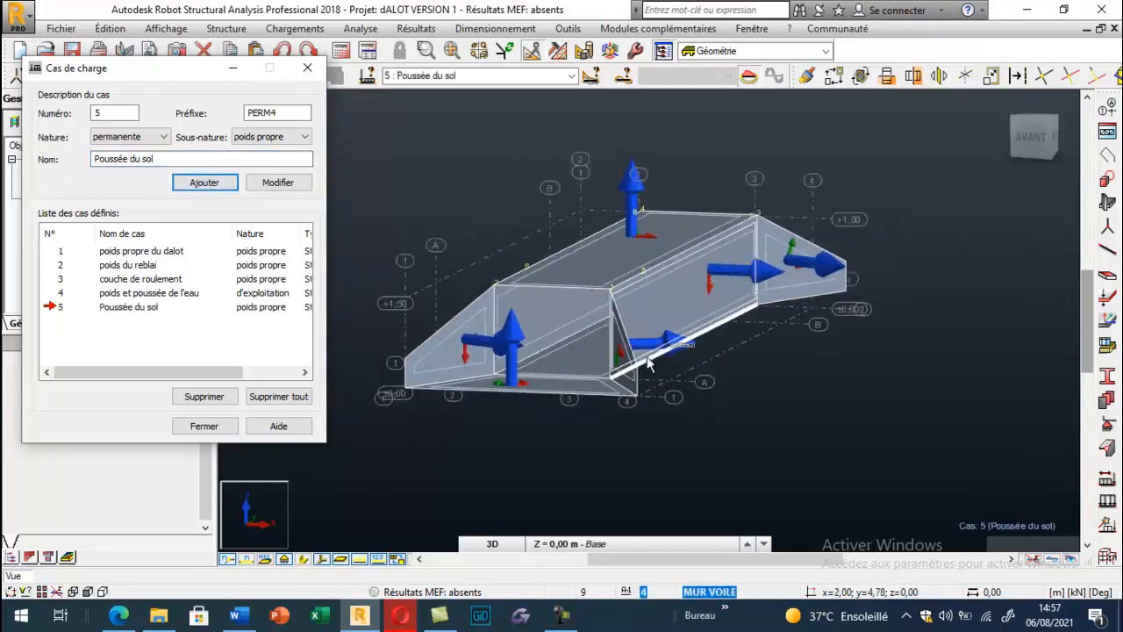
{"action": "left_click", "coordinate": [1010, 104]}
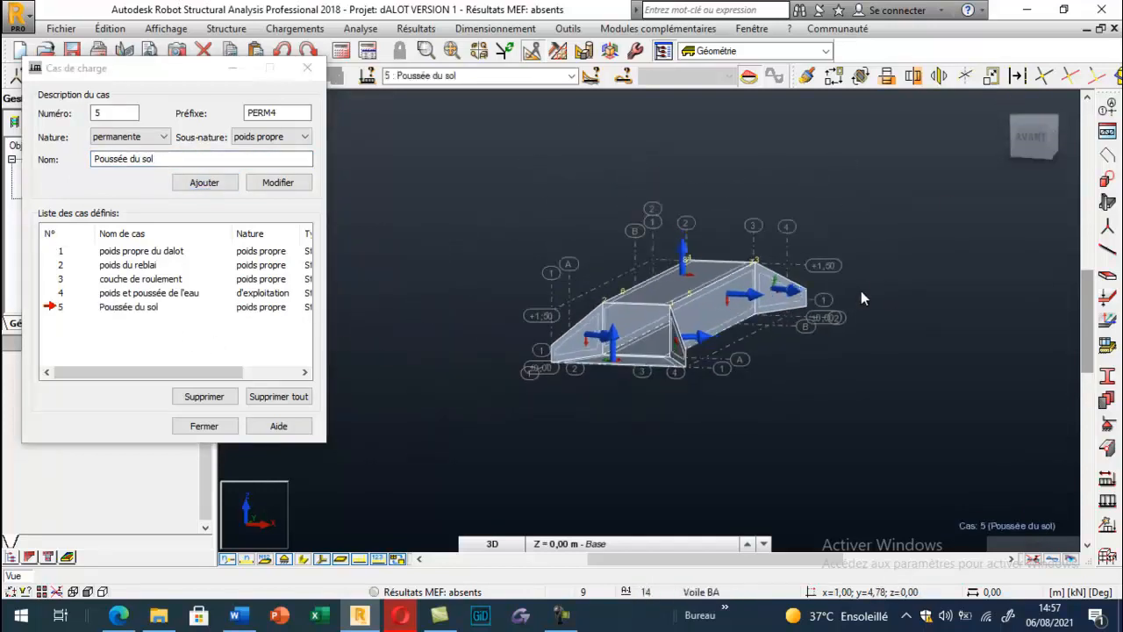
{"action": "left_click", "coordinate": [1006, 106]}
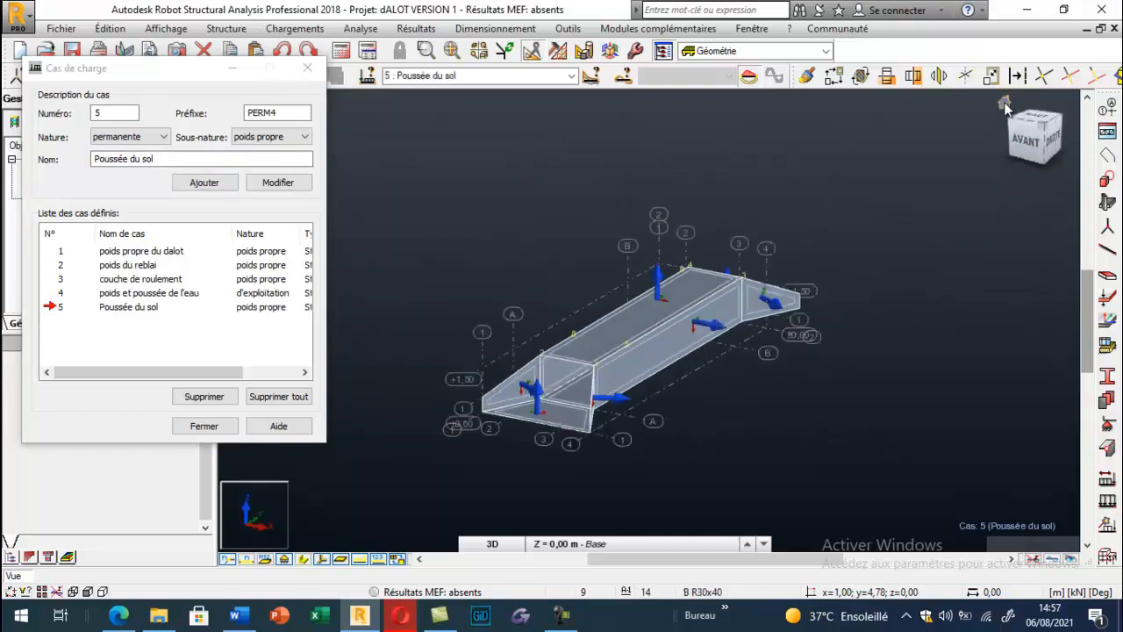
{"action": "left_click", "coordinate": [321, 561]}
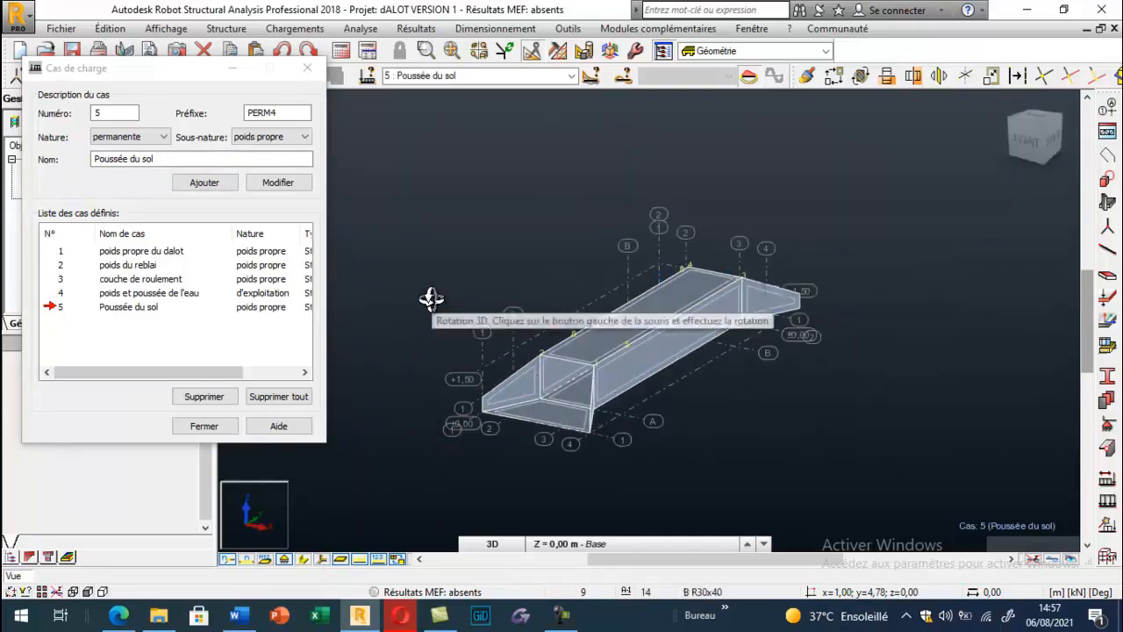
{"action": "left_click", "coordinate": [1108, 531]}
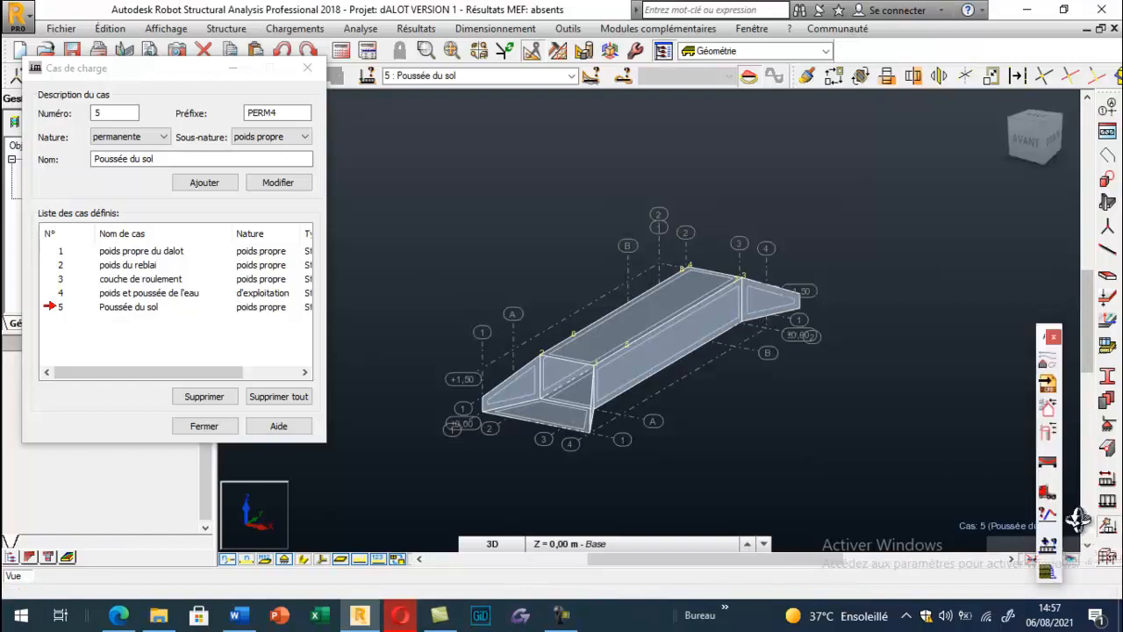
{"action": "left_click", "coordinate": [1048, 572]}
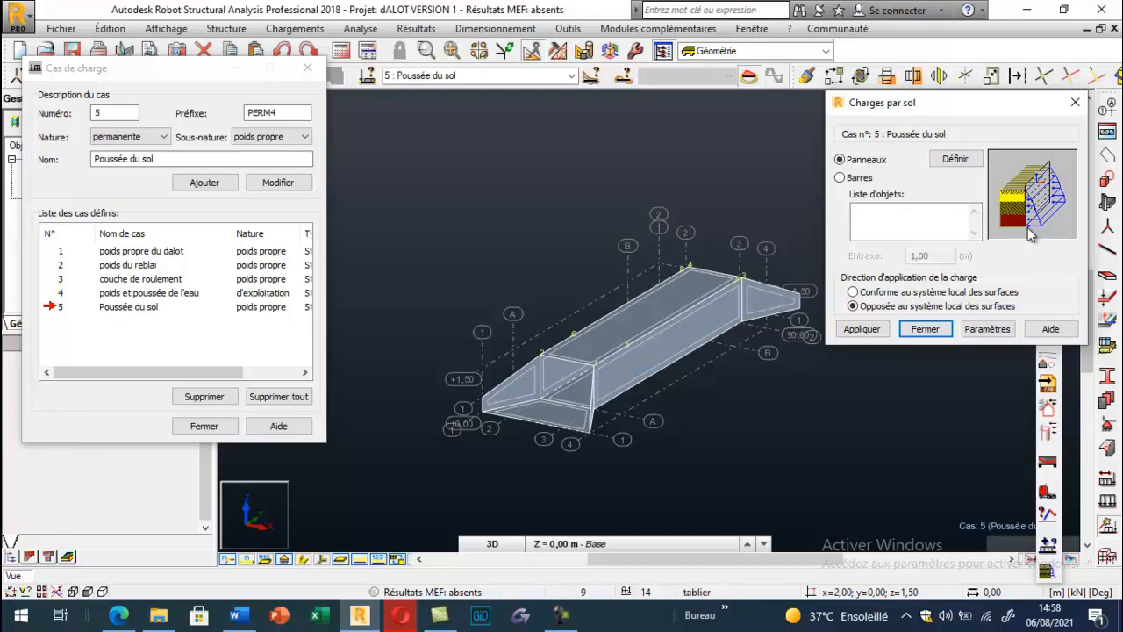
{"action": "left_click", "coordinate": [321, 561]}
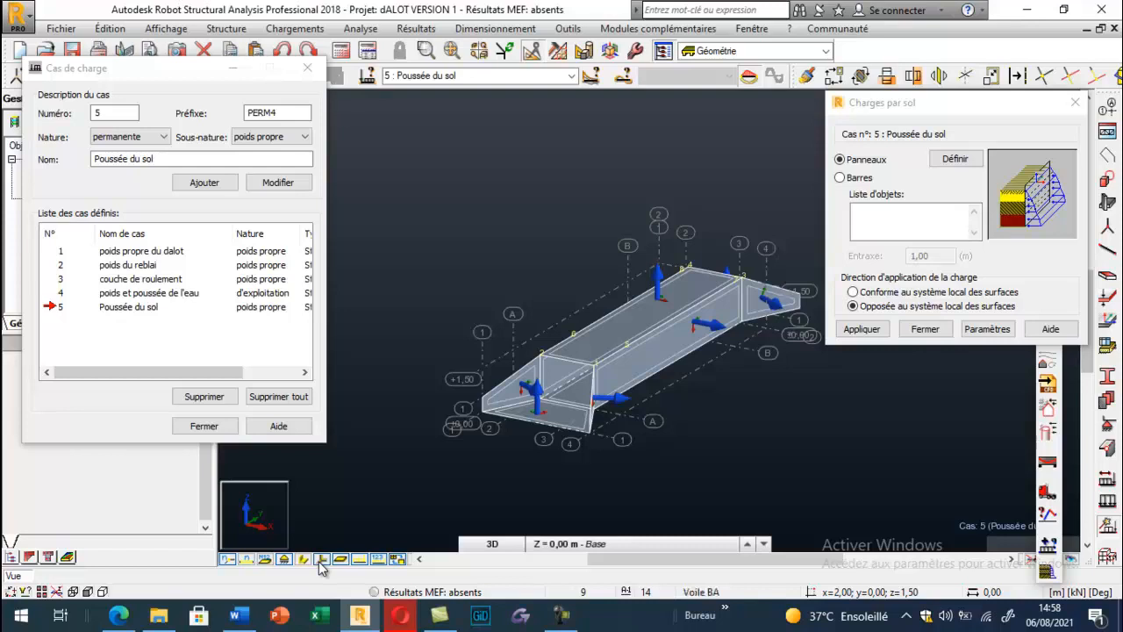
{"action": "scroll", "coordinate": [703, 336], "scroll_direction": "up", "scroll_amount": 2}
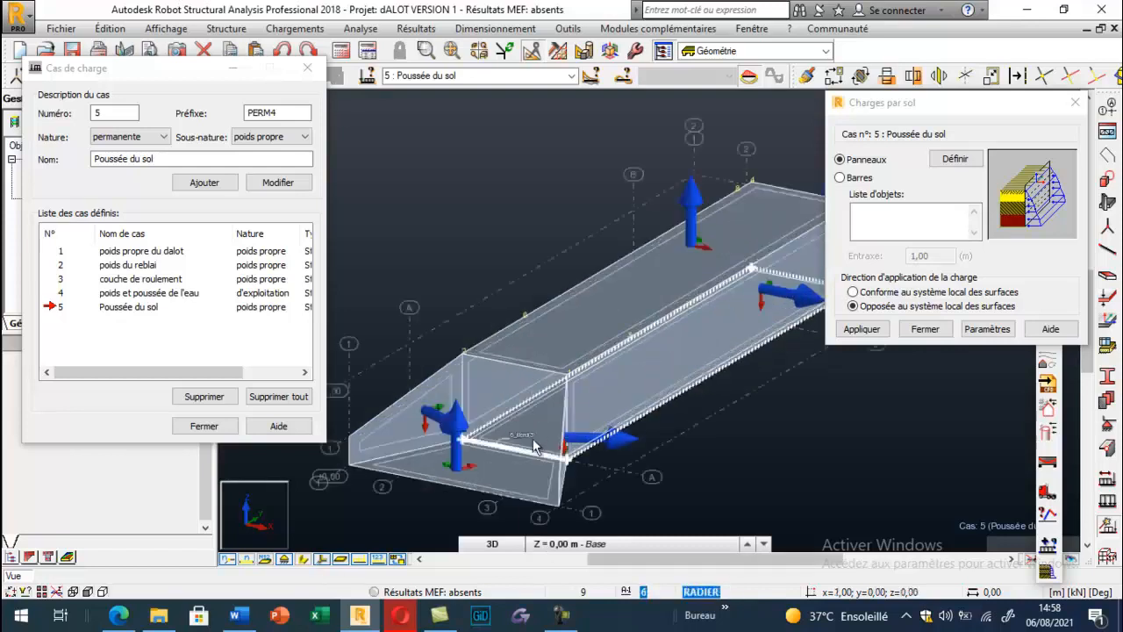
{"action": "scroll", "coordinate": [703, 336], "scroll_direction": "down", "scroll_amount": 1}
{"action": "scroll", "coordinate": [650, 328], "scroll_direction": "down", "scroll_amount": 1}
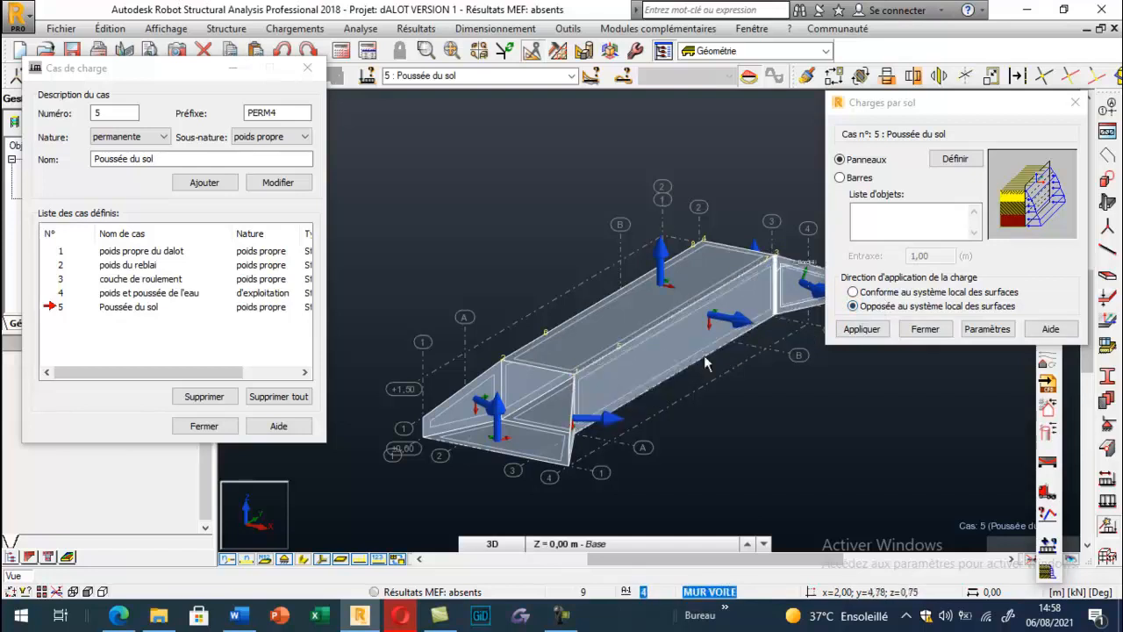
{"action": "scroll", "coordinate": [501, 403], "scroll_direction": "down", "scroll_amount": 2}
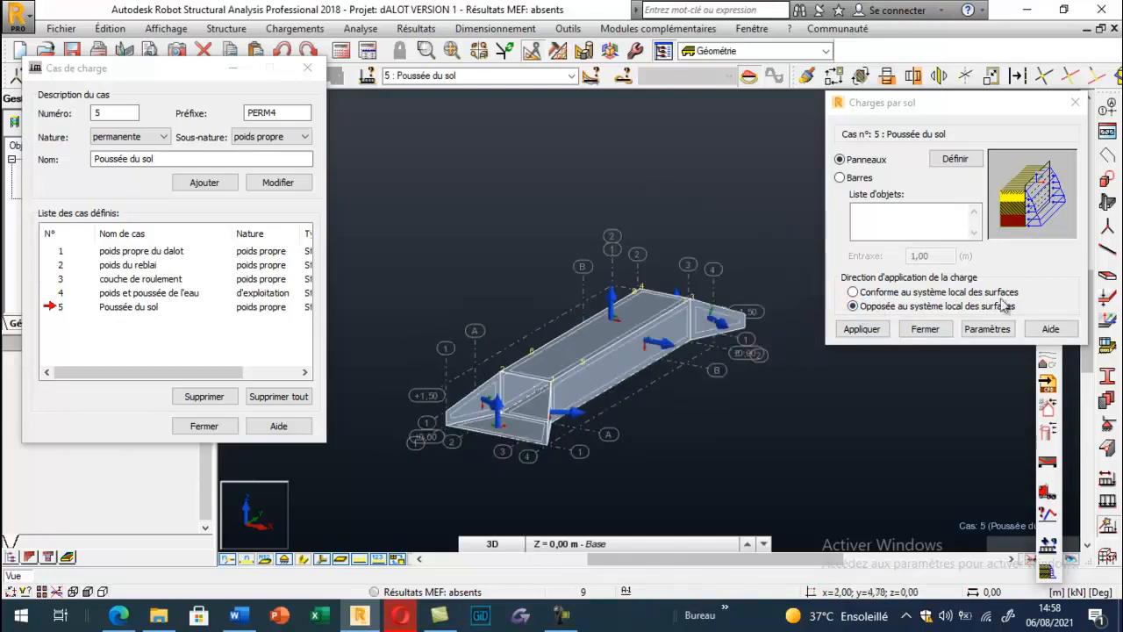
Open the soil pressure parameters and add "Argiles et limons fermes" as the first soil layer.
{"action": "left_click", "coordinate": [985, 329]}
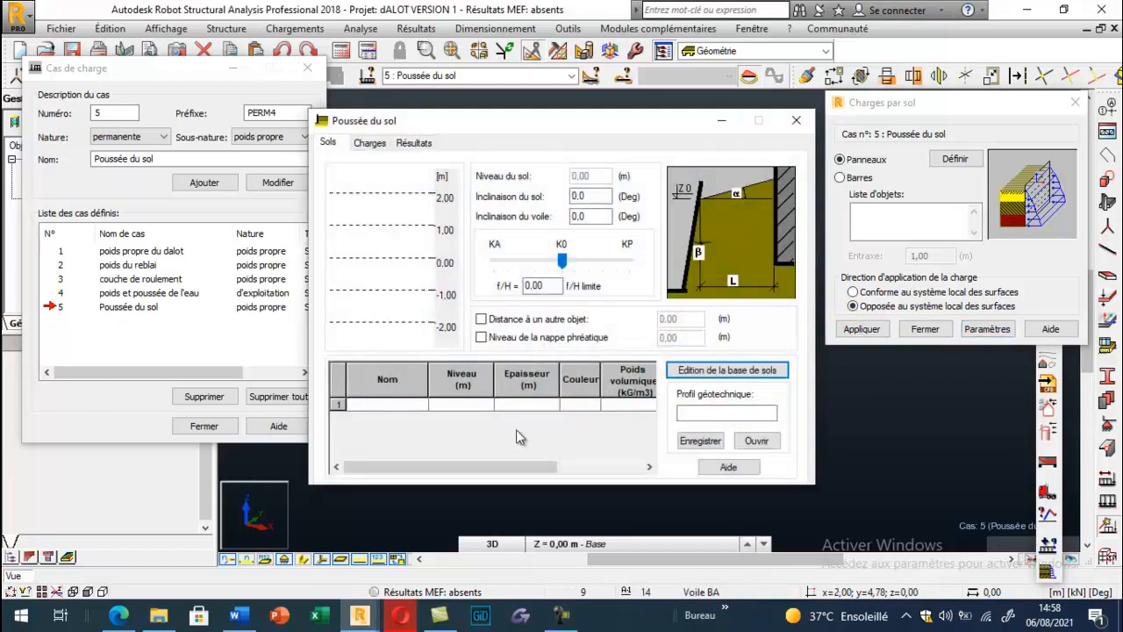
{"action": "left_click", "coordinate": [400, 405]}
{"action": "left_click", "coordinate": [421, 404]}
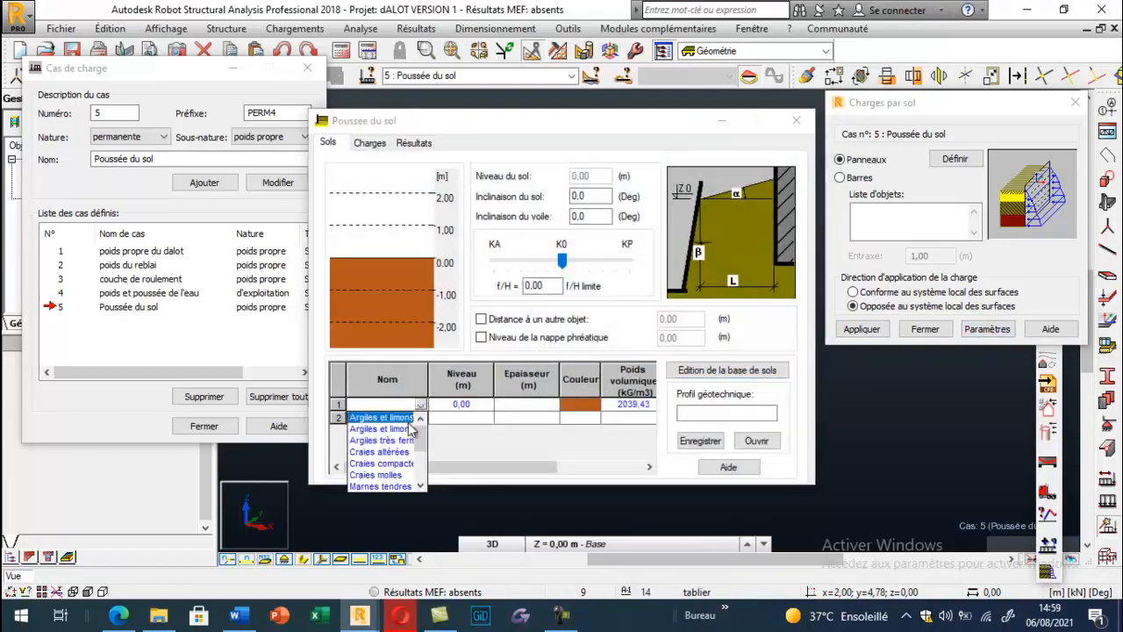
{"action": "left_click", "coordinate": [404, 425]}
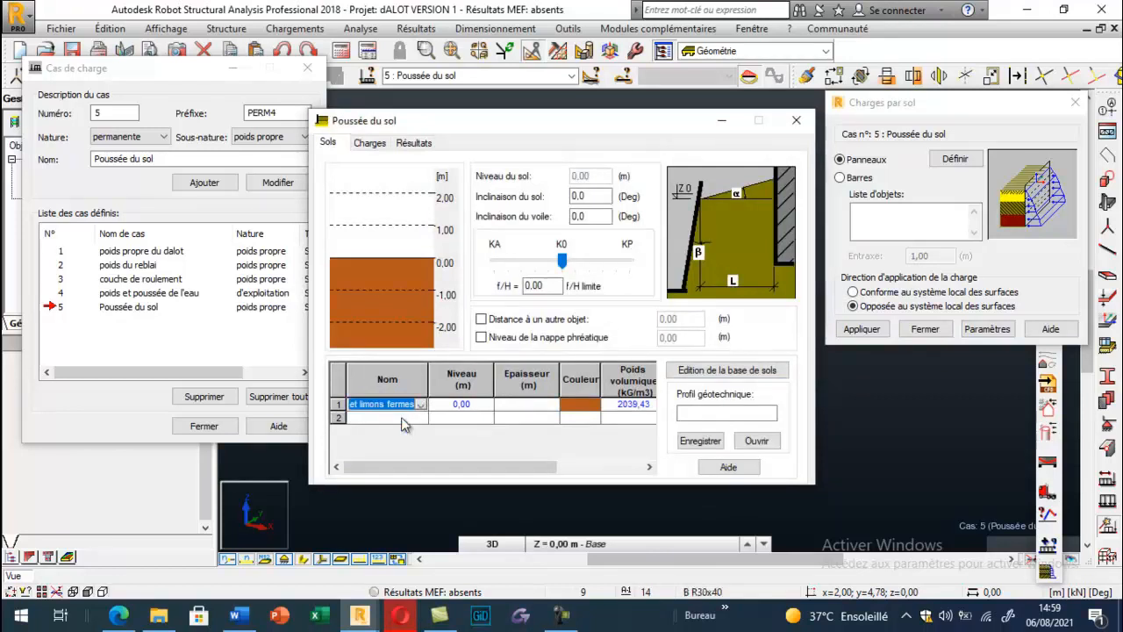
Set the soil layer's level to 1.5 m and its unit weight to 1800 kg/m3.
{"action": "left_click", "coordinate": [466, 405]}
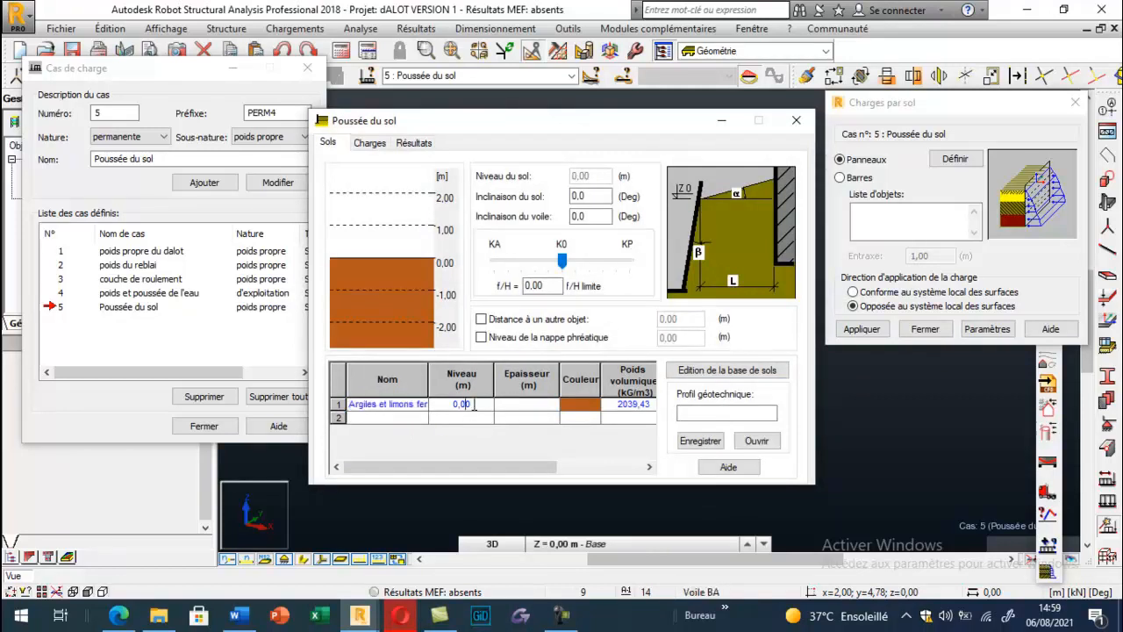
{"action": "type", "text": "1.5"}
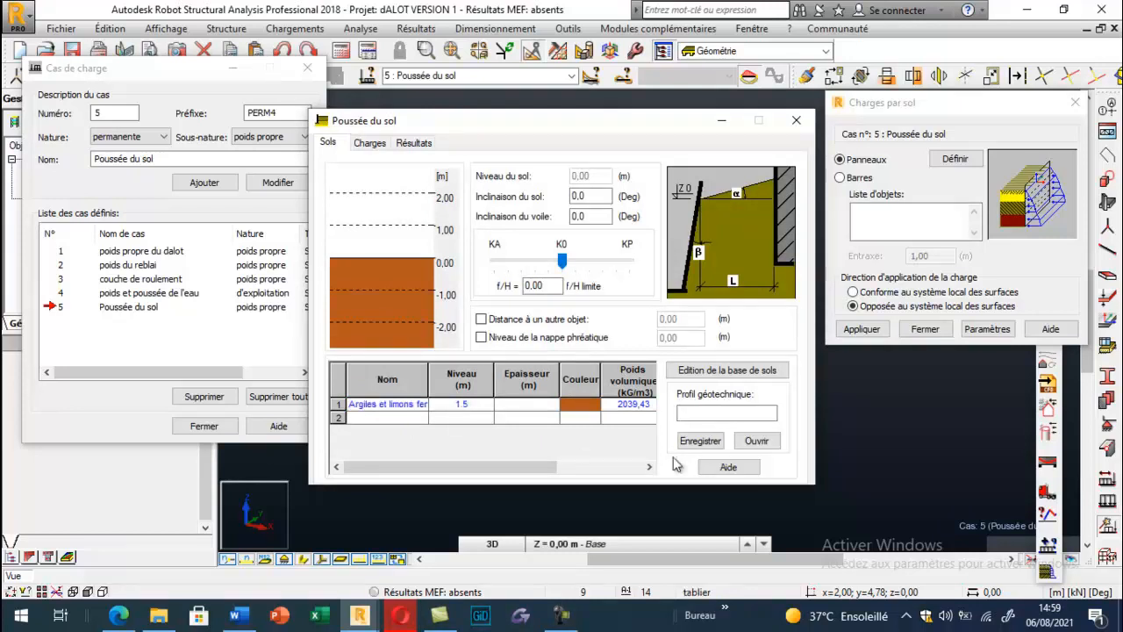
{"action": "left_click", "coordinate": [629, 411]}
{"action": "left_click", "coordinate": [572, 404]}
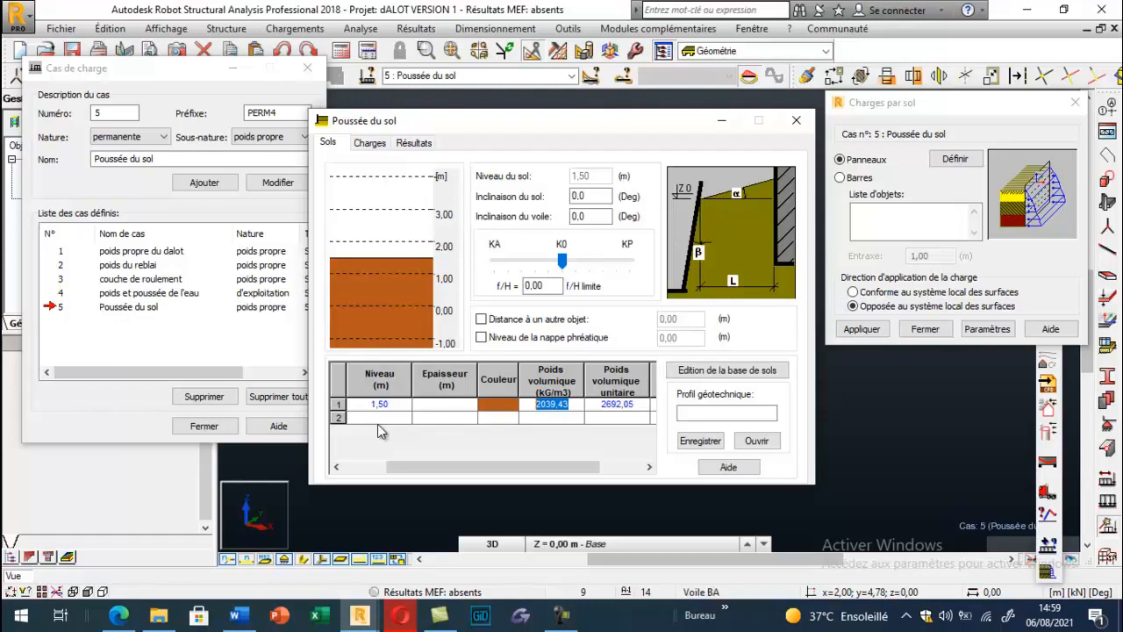
{"action": "type", "text": "1800"}
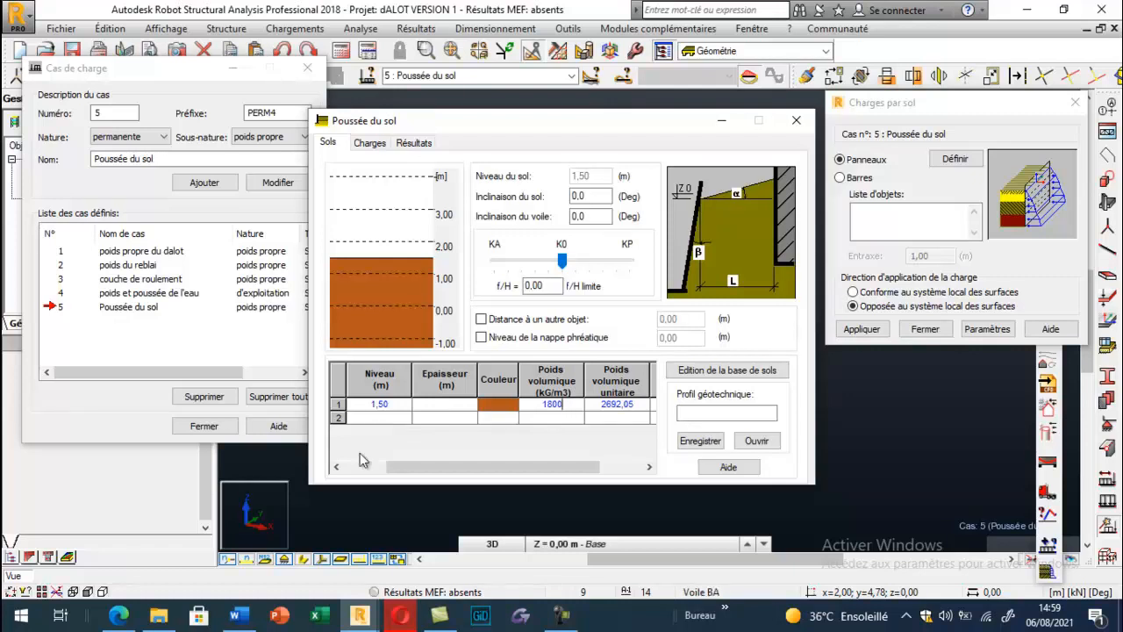
Check the soil pressure's load settings and its result diagram, and apply the soil parameters.
{"action": "left_click", "coordinate": [367, 145]}
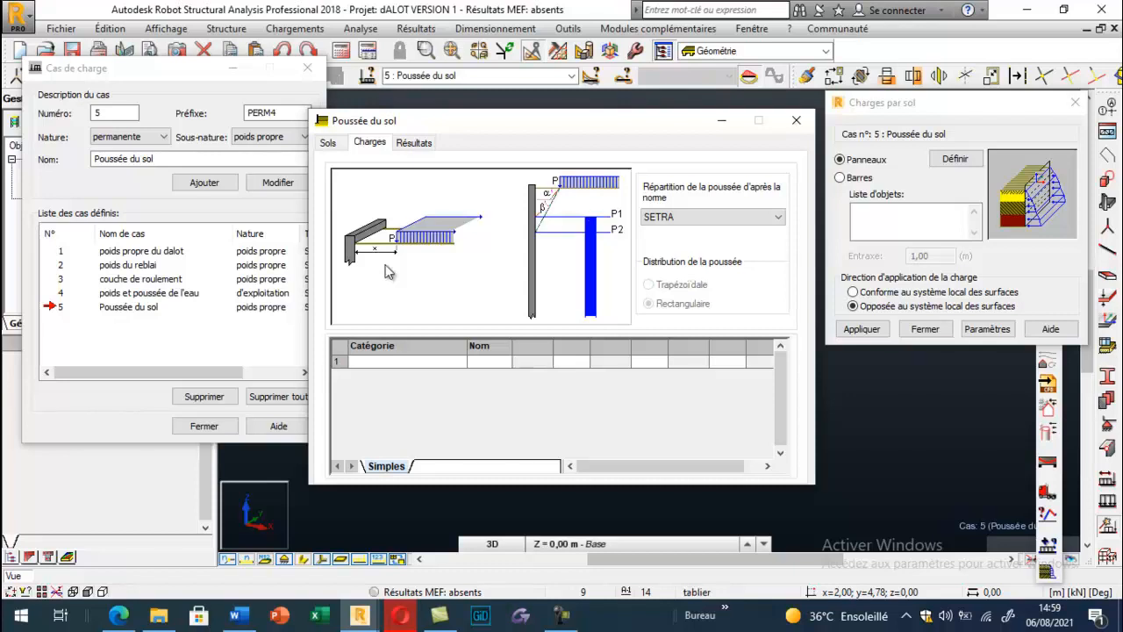
{"action": "left_click", "coordinate": [414, 142]}
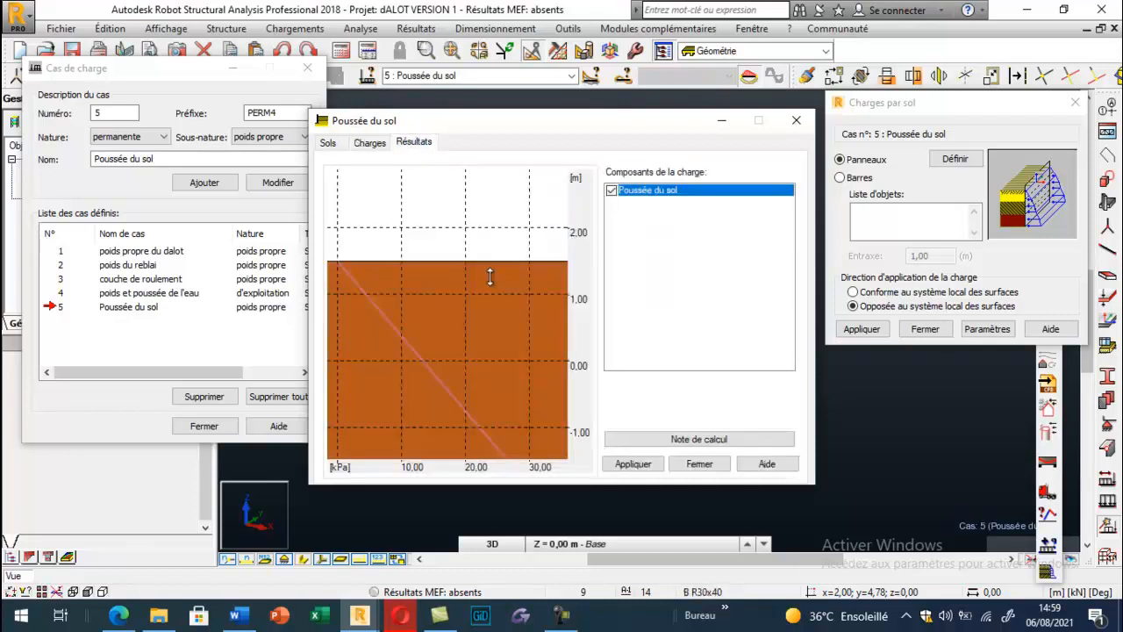
{"action": "left_click", "coordinate": [635, 465]}
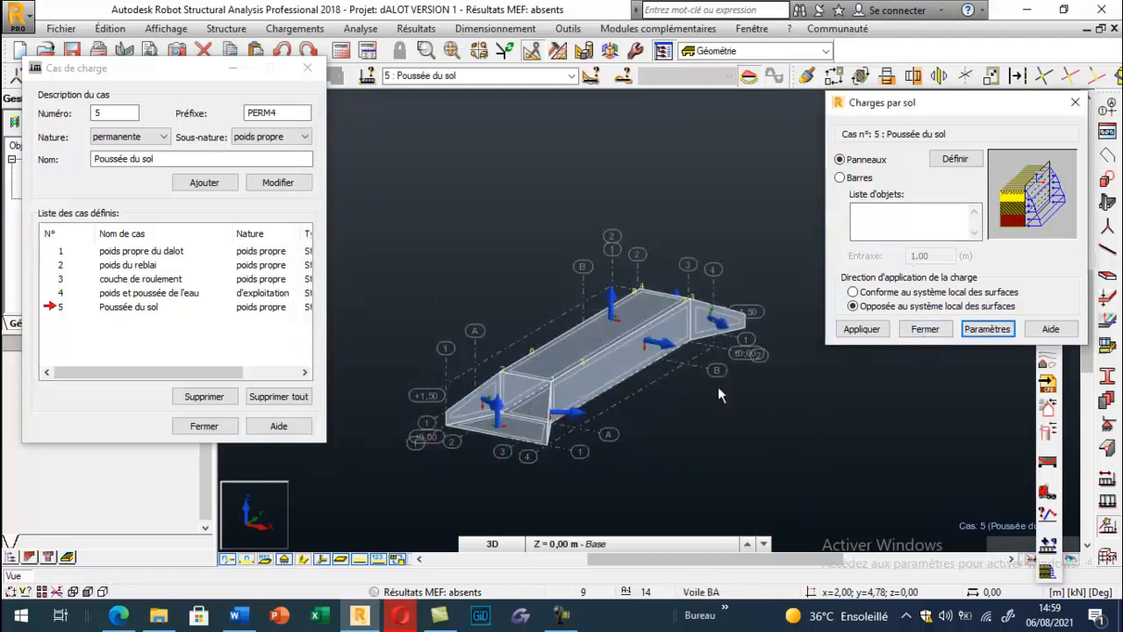
Apply the soil pressure to side wall and wing wall panels 4, 7 and 9, opposite to the surfaces' local system.
{"action": "left_click", "coordinate": [914, 223]}
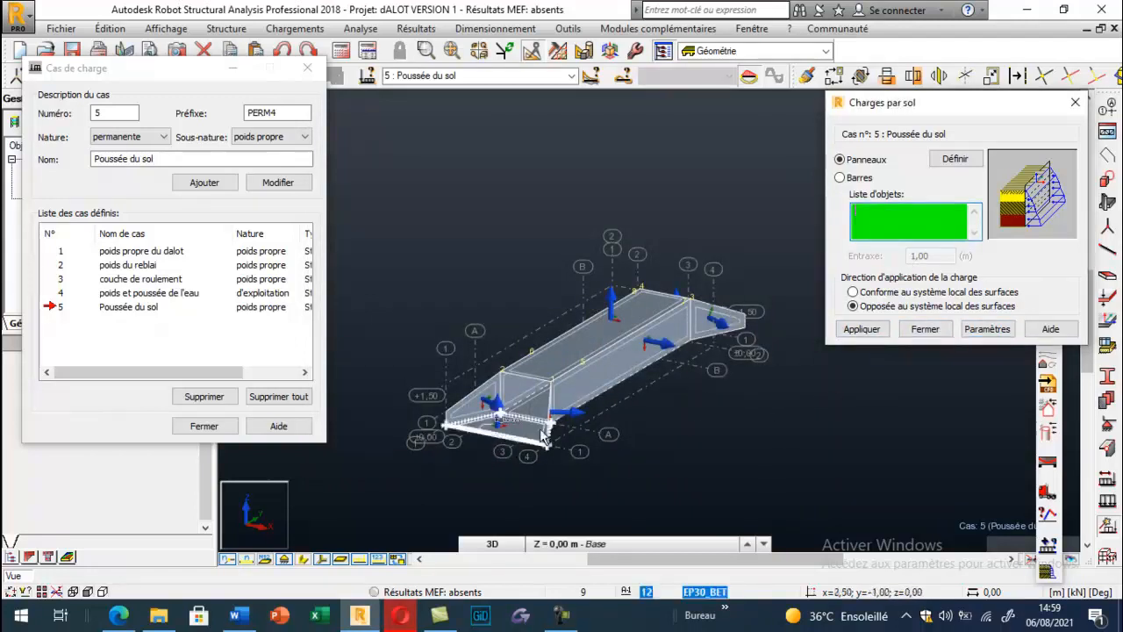
{"action": "left_click", "coordinate": [602, 395]}
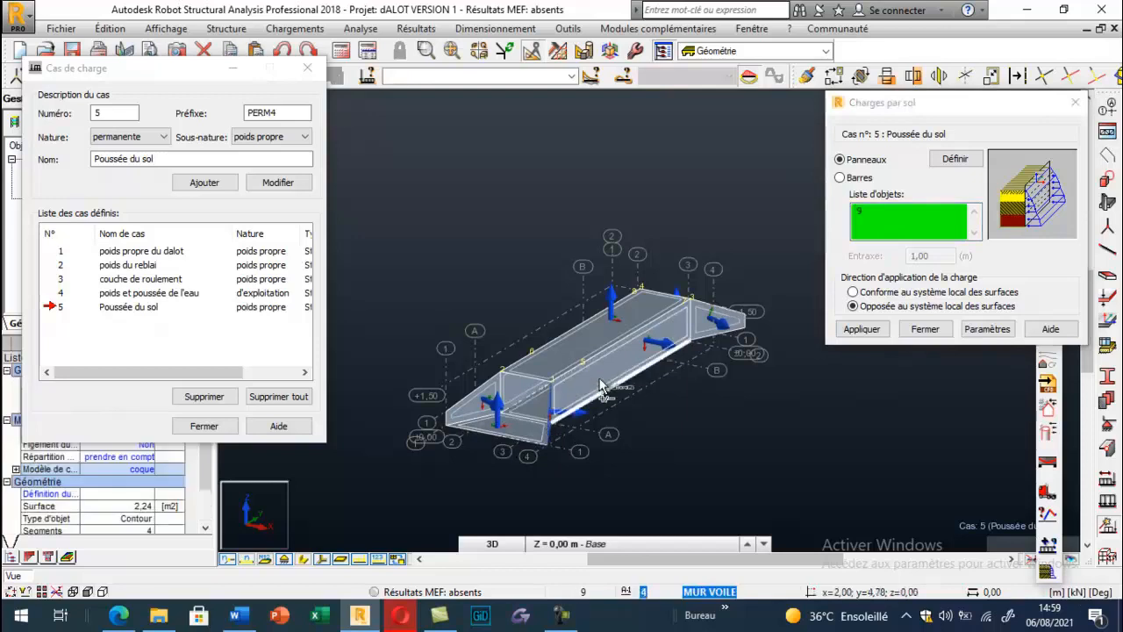
{"action": "left_click", "coordinate": [697, 321]}
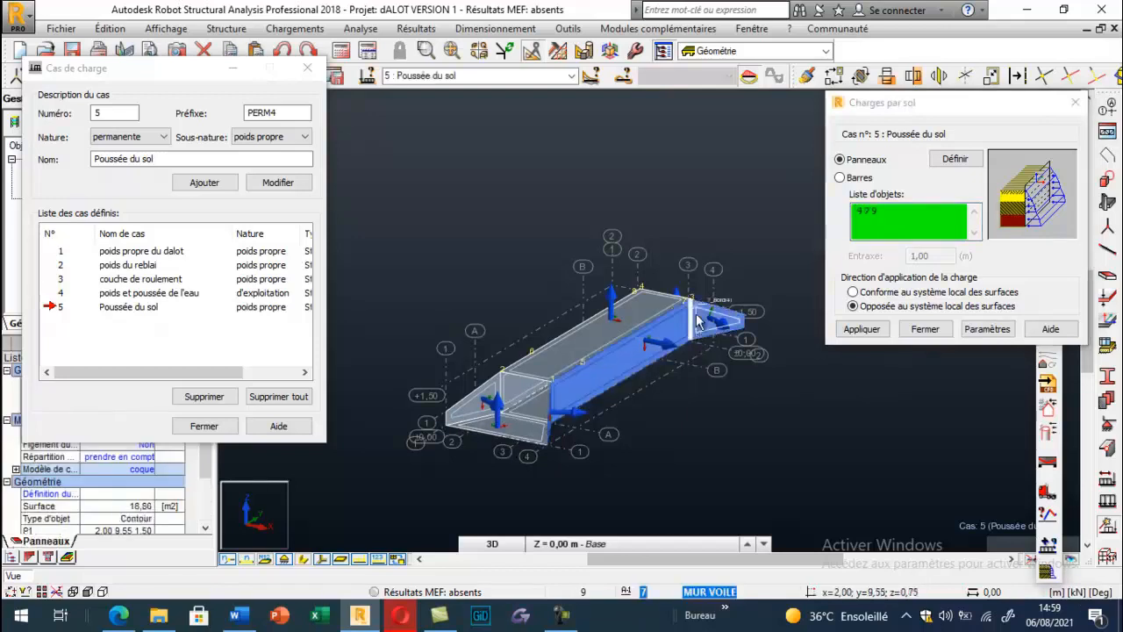
{"action": "left_click", "coordinate": [878, 334]}
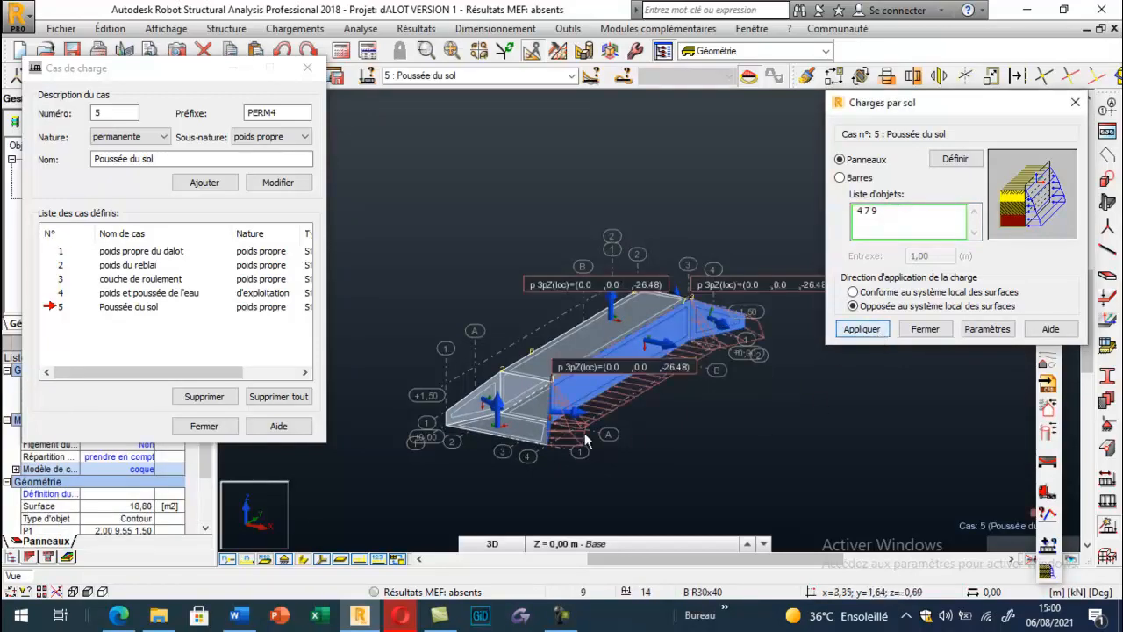
{"action": "scroll", "coordinate": [566, 338], "scroll_direction": "up", "scroll_amount": 5}
{"action": "scroll", "coordinate": [460, 342], "scroll_direction": "down", "scroll_amount": 5}
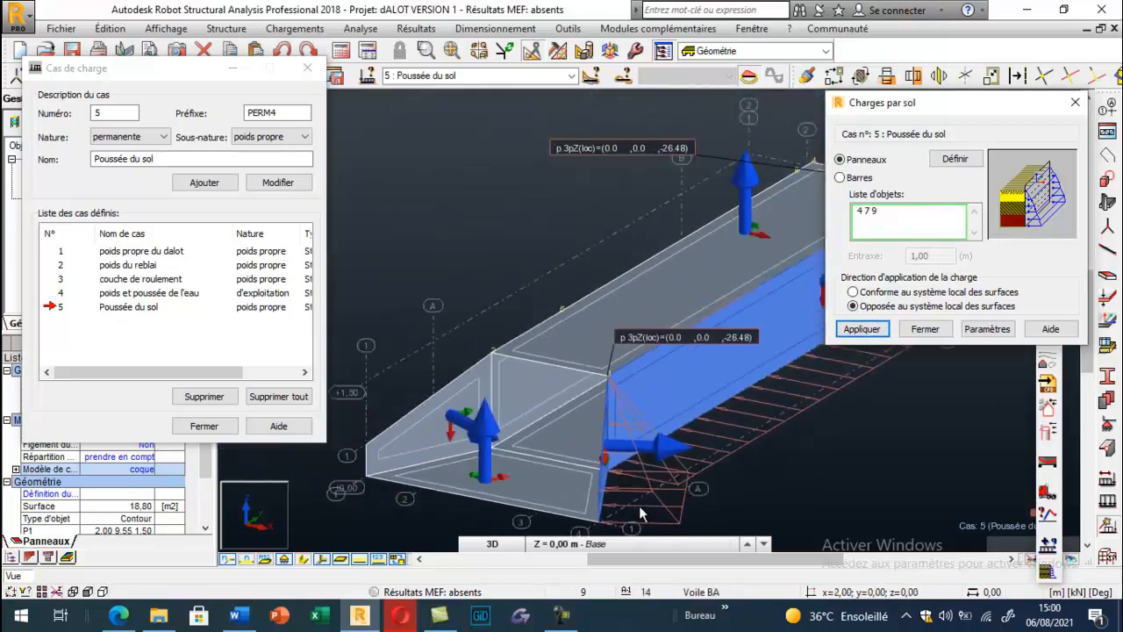
Apply the soil pressure to opposite side panels 1, 10 and 11, following the surfaces' local system, and close the soil load generator.
{"action": "right_click", "coordinate": [545, 397]}
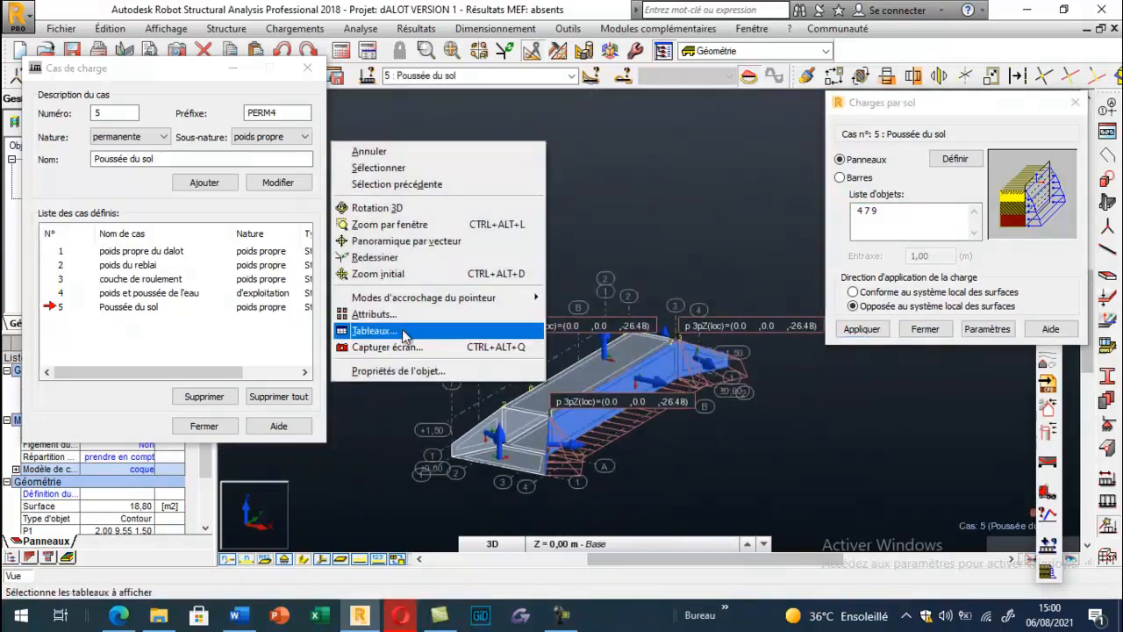
{"action": "left_click", "coordinate": [412, 208]}
{"action": "left_click_drag", "start_coordinate": [496, 396], "coordinate": [582, 401]}
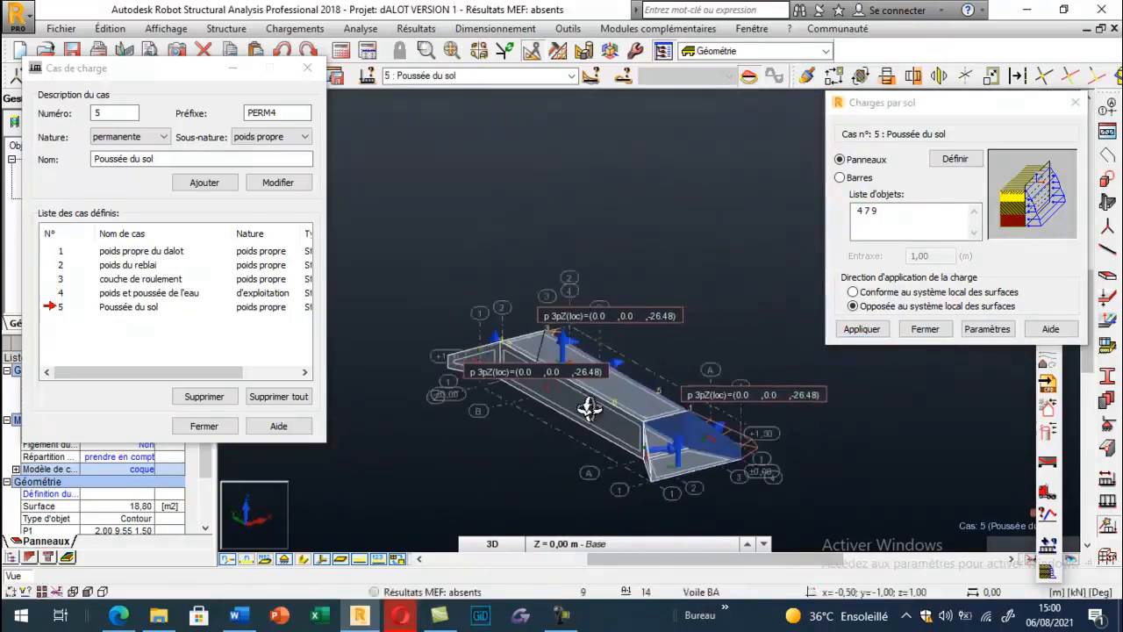
{"action": "scroll", "coordinate": [606, 431], "scroll_direction": "up", "scroll_amount": 4}
{"action": "scroll", "coordinate": [591, 374], "scroll_direction": "down", "scroll_amount": 3}
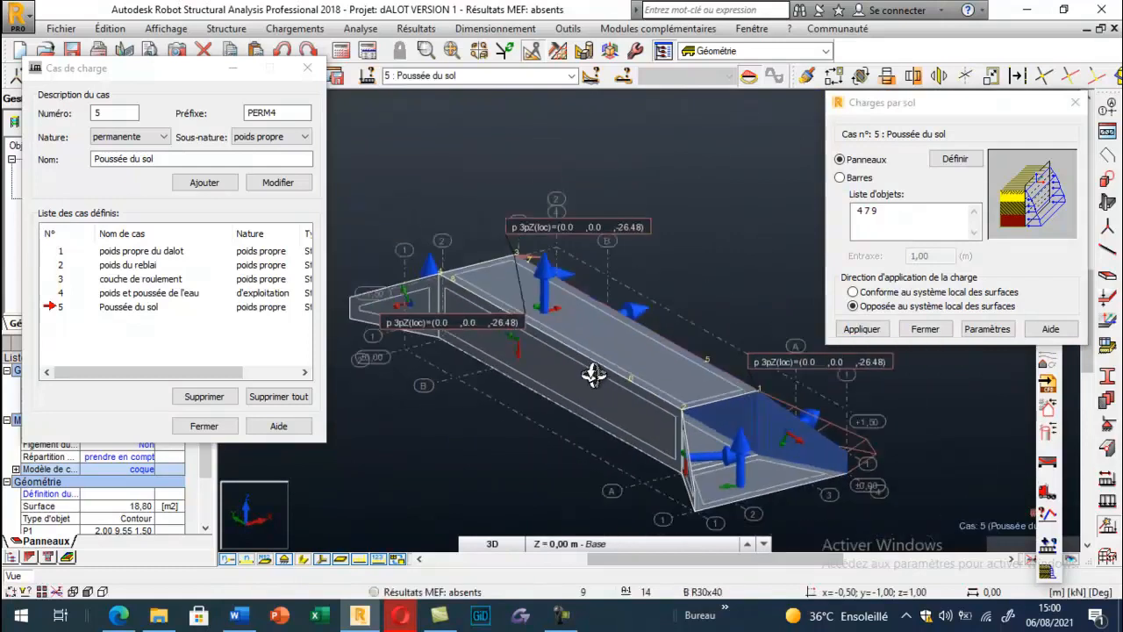
{"action": "key", "text": "Escape"}
{"action": "left_click", "coordinate": [766, 347]}
{"action": "left_click", "coordinate": [866, 292]}
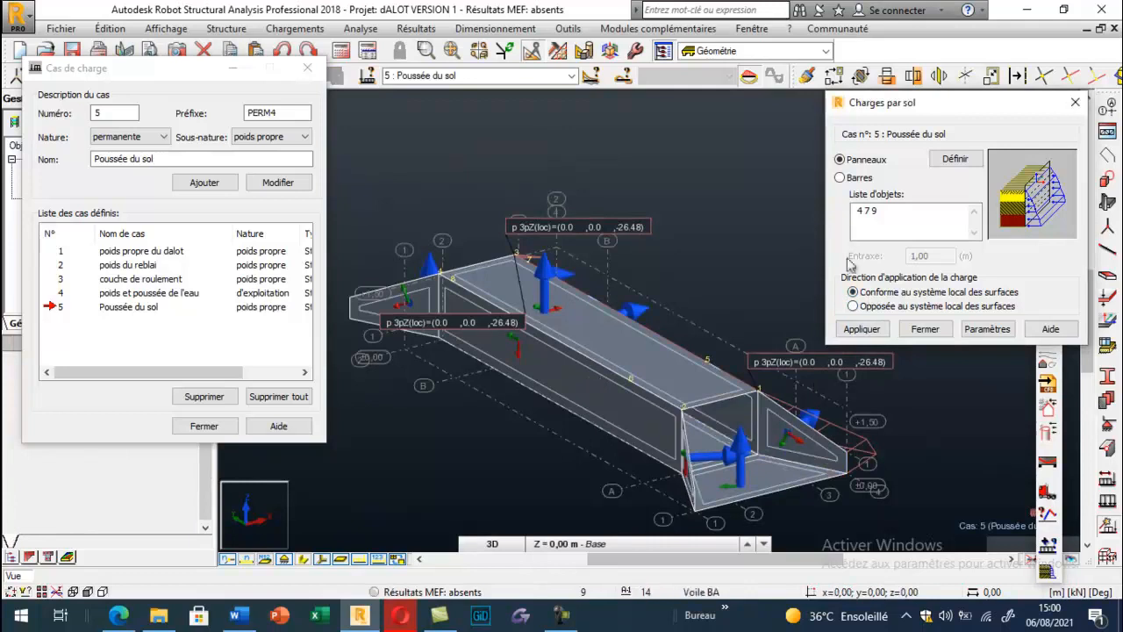
{"action": "left_click_drag", "start_coordinate": [883, 216], "coordinate": [763, 280]}
{"action": "left_click", "coordinate": [687, 470]}
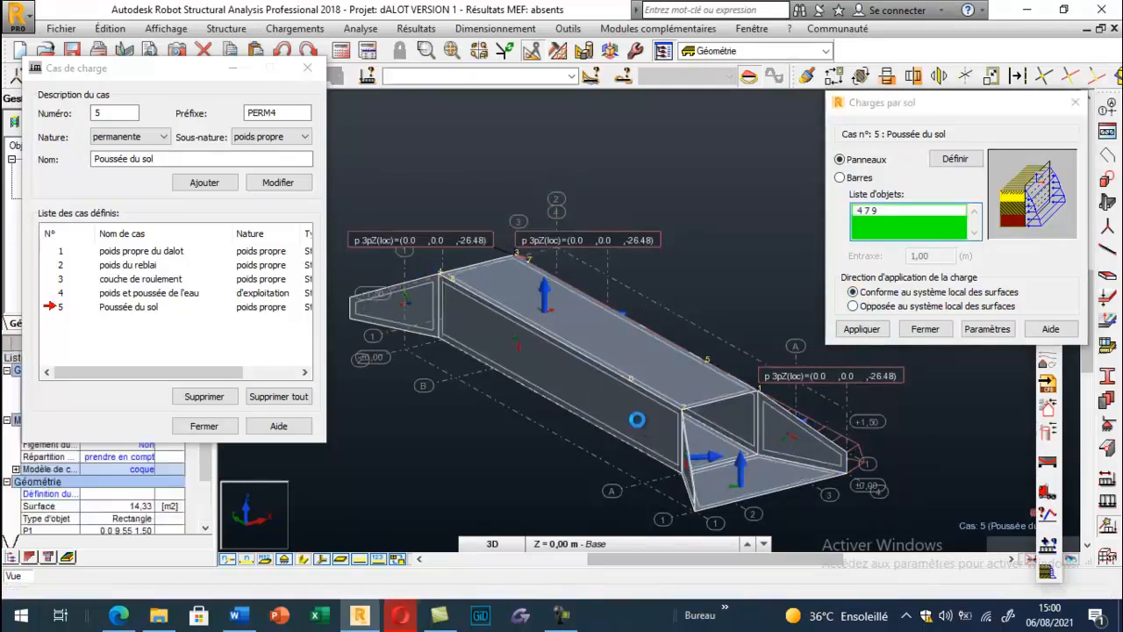
{"action": "left_click", "coordinate": [686, 468], "text": "ctrl"}
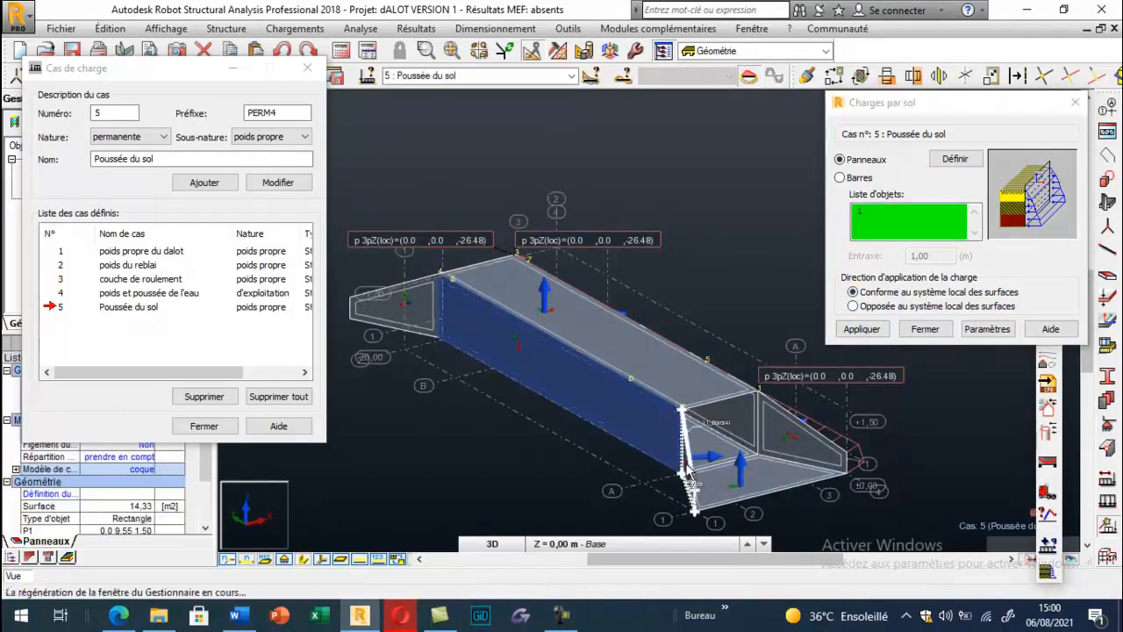
{"action": "left_click", "coordinate": [411, 301], "text": "ctrl"}
{"action": "left_click", "coordinate": [861, 329]}
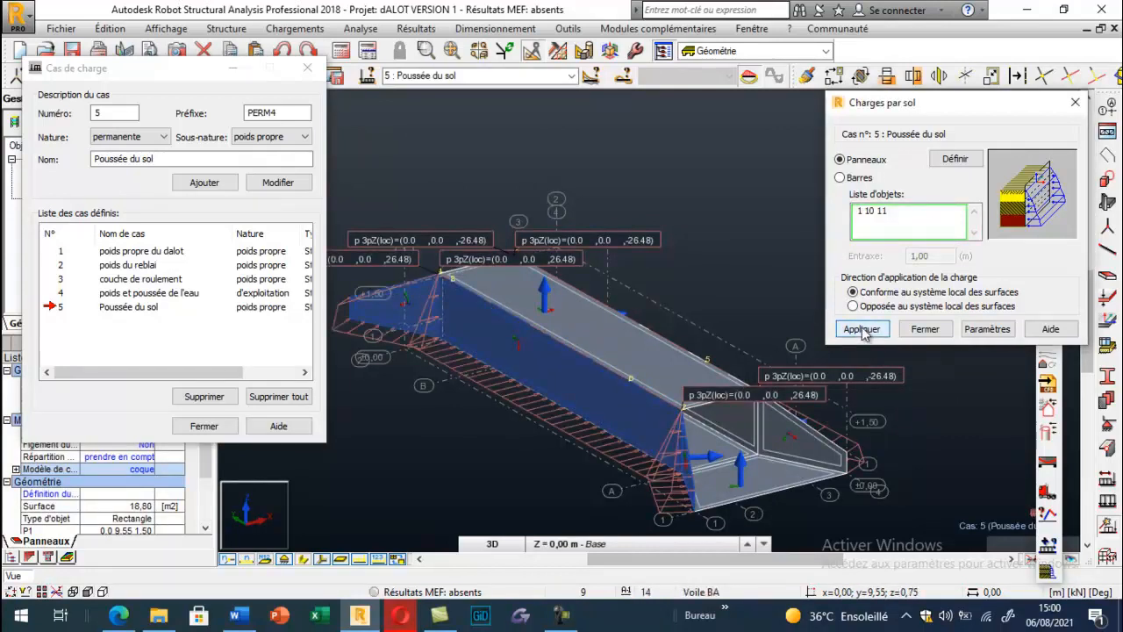
{"action": "left_click", "coordinate": [924, 329]}
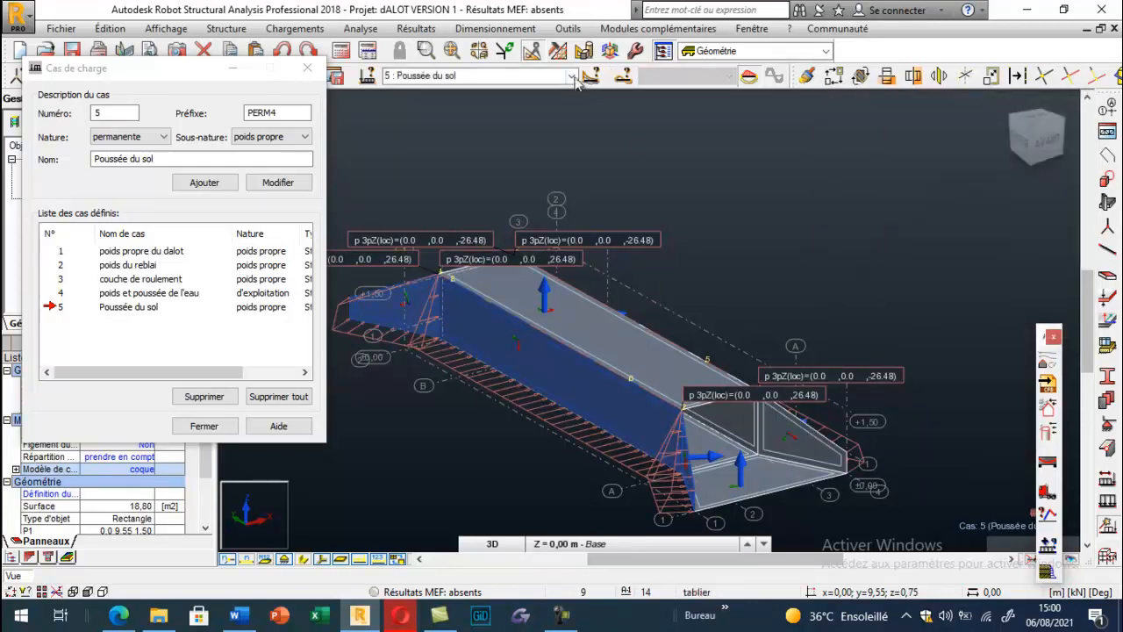
Inspect the soil pressure loads on both side walls and the wing walls of the culvert in 3D.
{"action": "right_click", "coordinate": [579, 192]}
{"action": "left_click", "coordinate": [658, 261]}
{"action": "left_click_drag", "start_coordinate": [659, 261], "coordinate": [676, 377]}
{"action": "mouse_move", "coordinate": [709, 484]}
{"action": "left_mouse_down"}
{"action": "mouse_move", "coordinate": [709, 459]}
{"action": "mouse_move", "coordinate": [745, 449]}
{"action": "mouse_move", "coordinate": [723, 485]}
{"action": "left_mouse_up"}
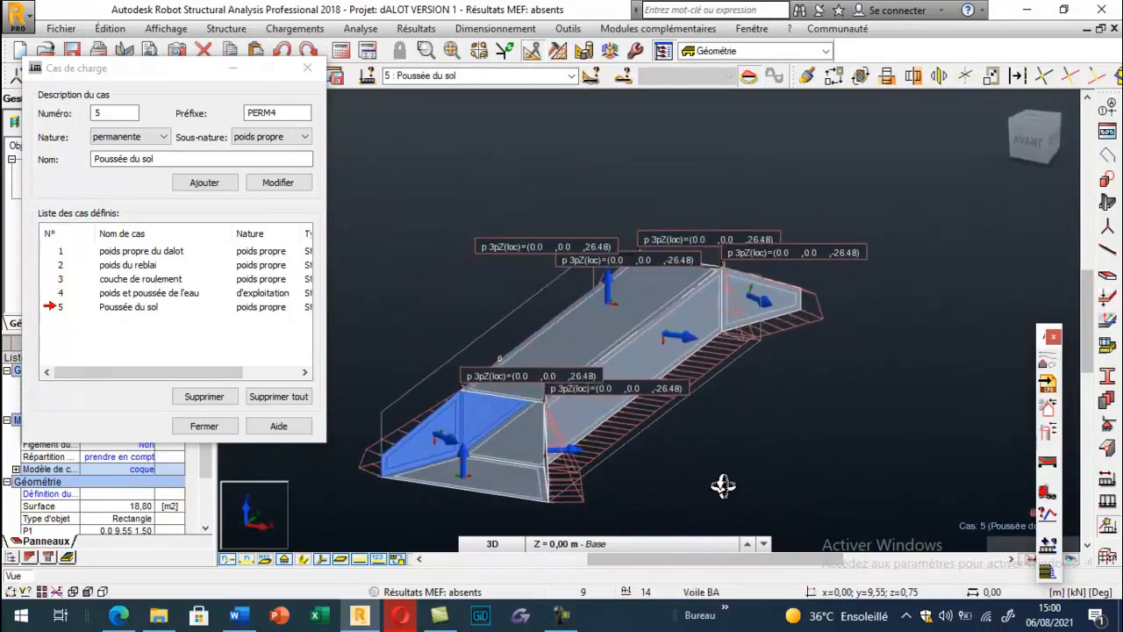
{"action": "scroll", "coordinate": [673, 316], "scroll_direction": "down", "scroll_amount": 3}
{"action": "scroll", "coordinate": [611, 441], "scroll_direction": "up", "scroll_amount": 4}
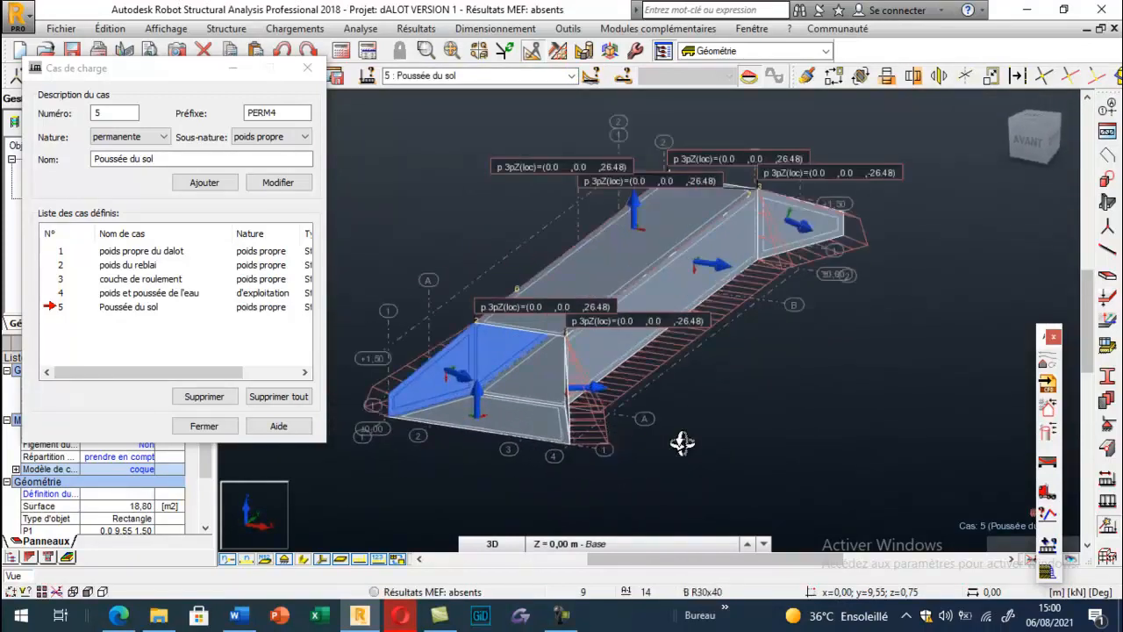
{"action": "key", "text": "Escape"}
{"action": "left_click", "coordinate": [684, 444]}
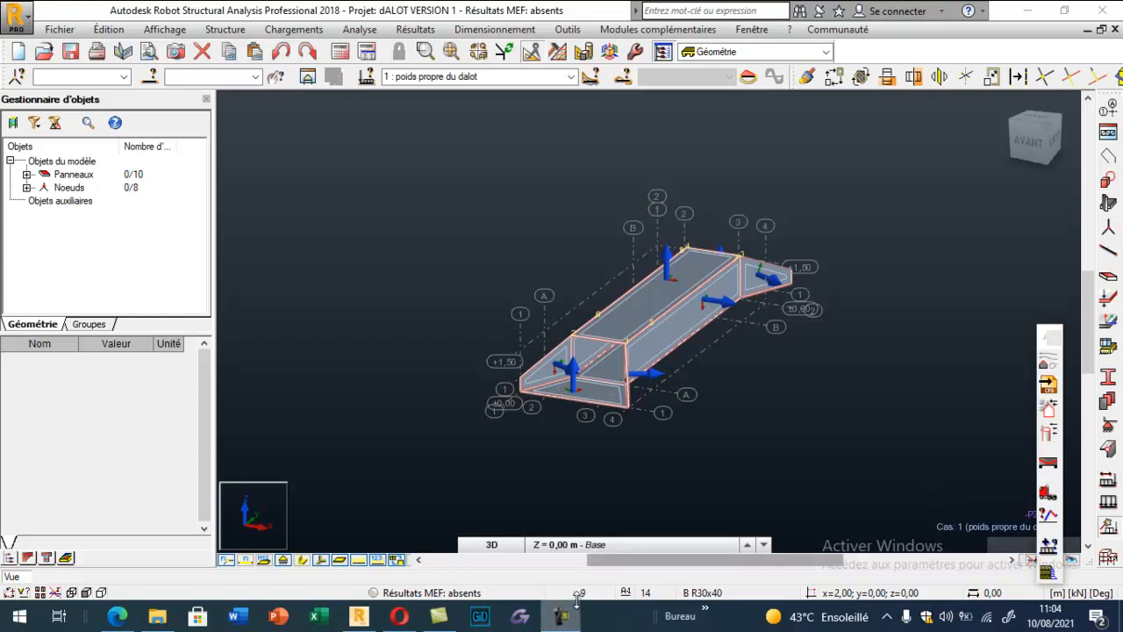
Switch to the bridge course PDF and review load system A, its AL formulas and the a1 coefficient table.
{"action": "left_click", "coordinate": [112, 617]}
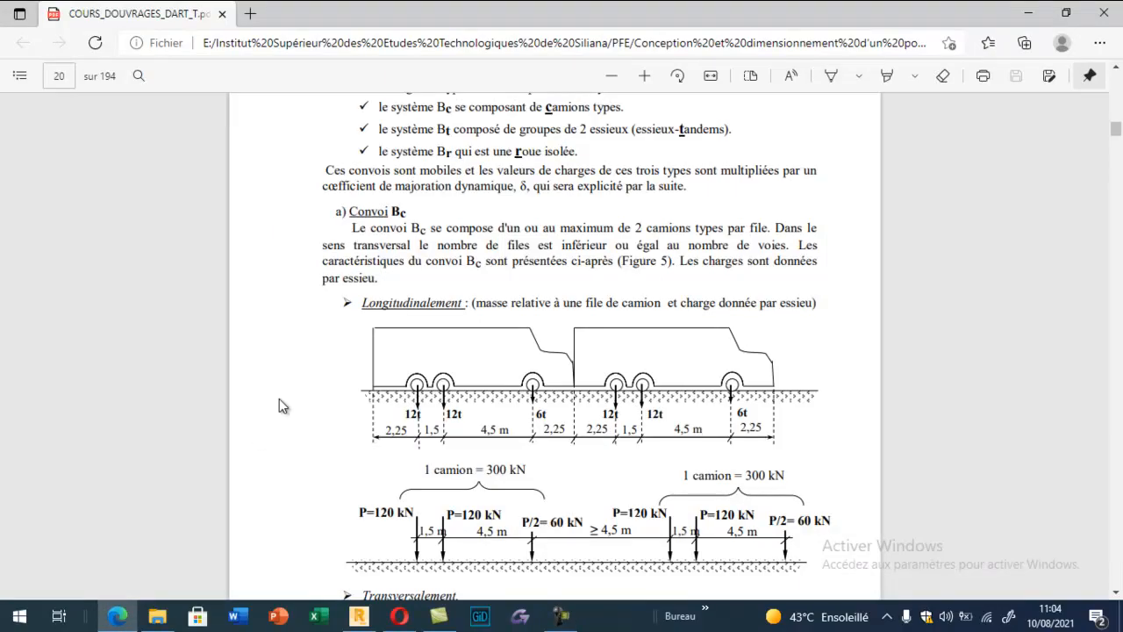
{"action": "scroll", "coordinate": [279, 406], "scroll_direction": "up", "scroll_amount": 7}
{"action": "scroll", "coordinate": [285, 401], "scroll_direction": "up", "scroll_amount": 15}
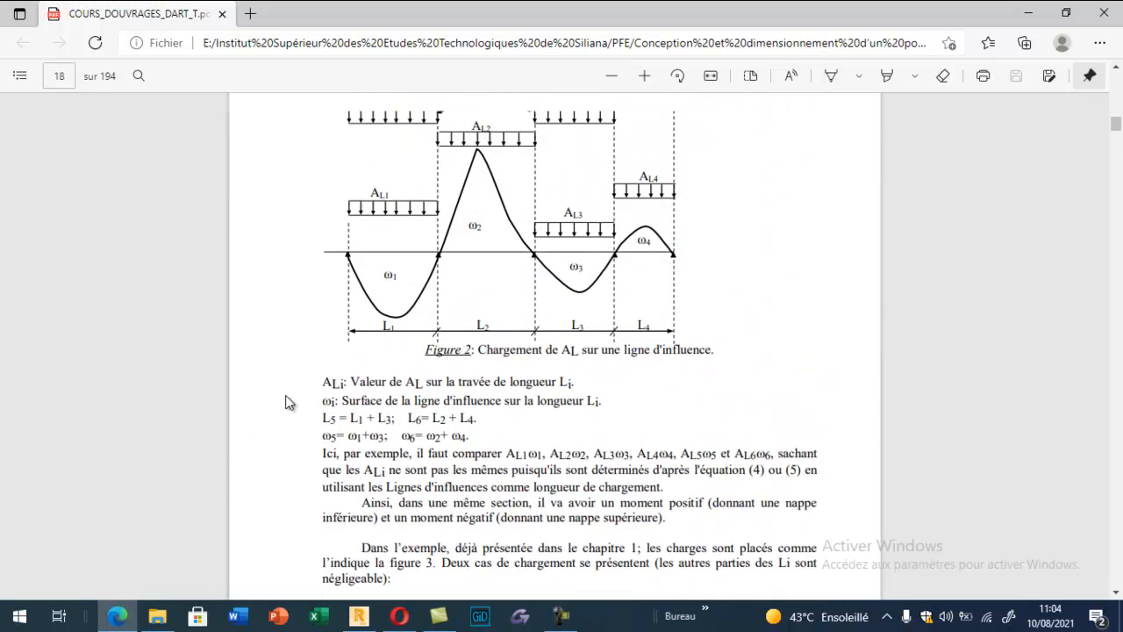
{"action": "scroll", "coordinate": [368, 373], "scroll_direction": "up", "scroll_amount": 7}
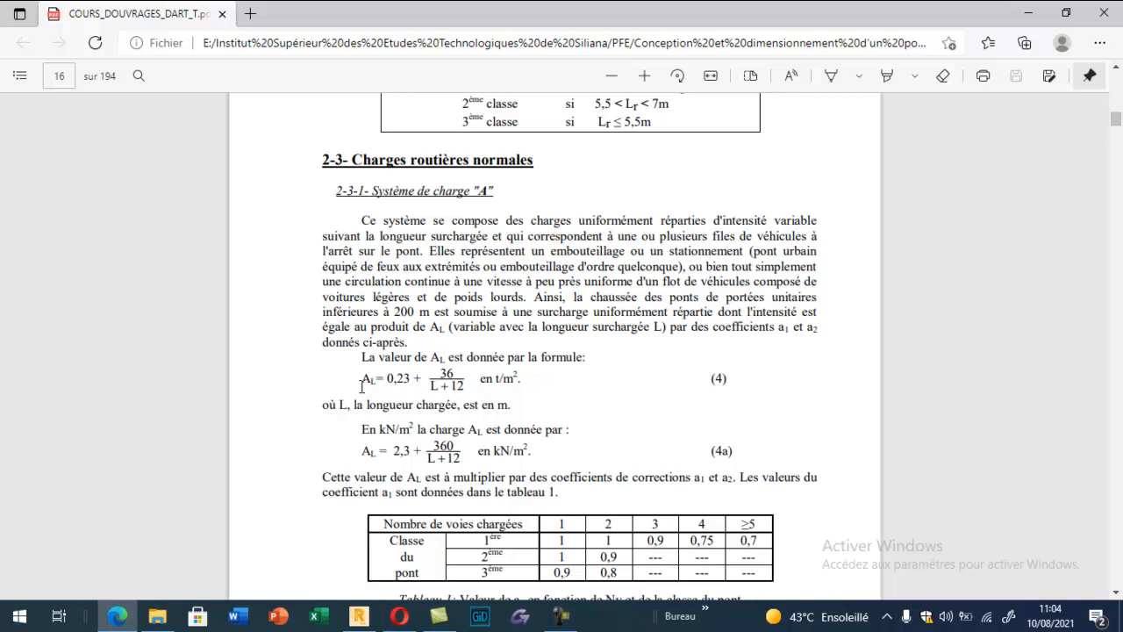
{"action": "scroll", "coordinate": [362, 386], "scroll_direction": "down", "scroll_amount": 5}
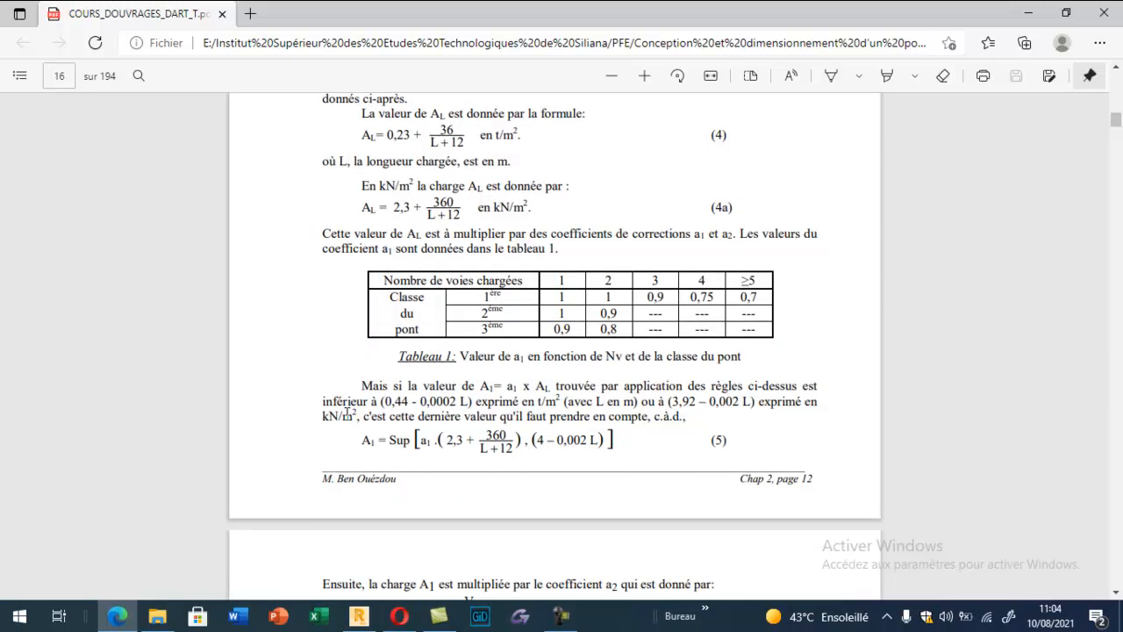
{"action": "scroll", "coordinate": [347, 412], "scroll_direction": "up", "scroll_amount": 3}
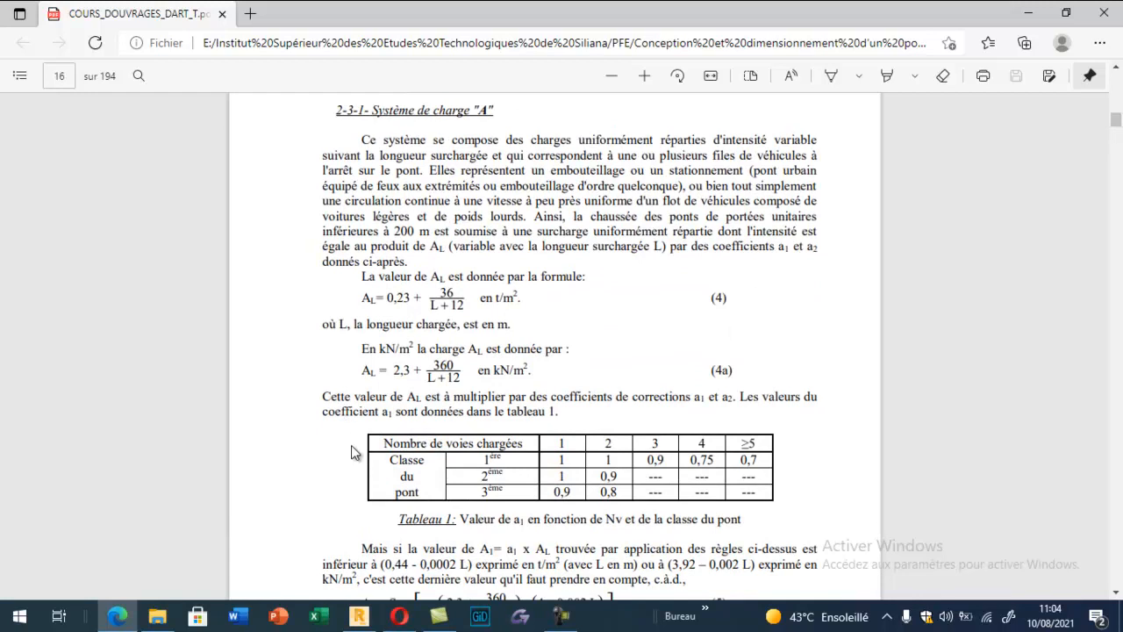
{"action": "scroll", "coordinate": [350, 451], "scroll_direction": "down", "scroll_amount": 3}
{"action": "scroll", "coordinate": [351, 445], "scroll_direction": "up", "scroll_amount": 6}
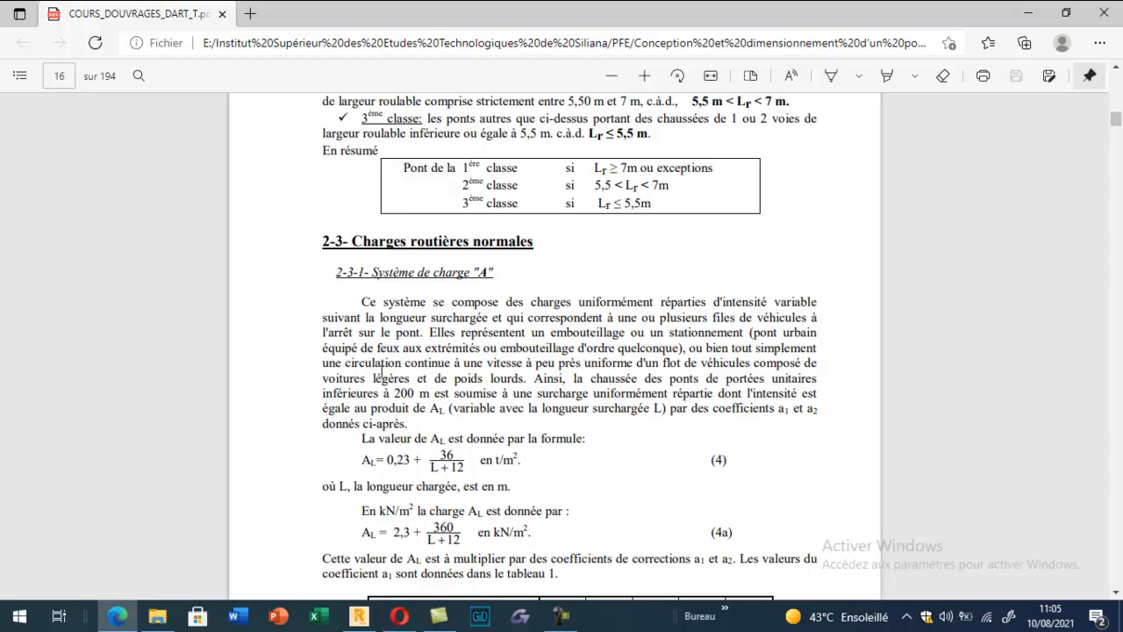
{"action": "scroll", "coordinate": [272, 393], "scroll_direction": "down", "scroll_amount": 1}
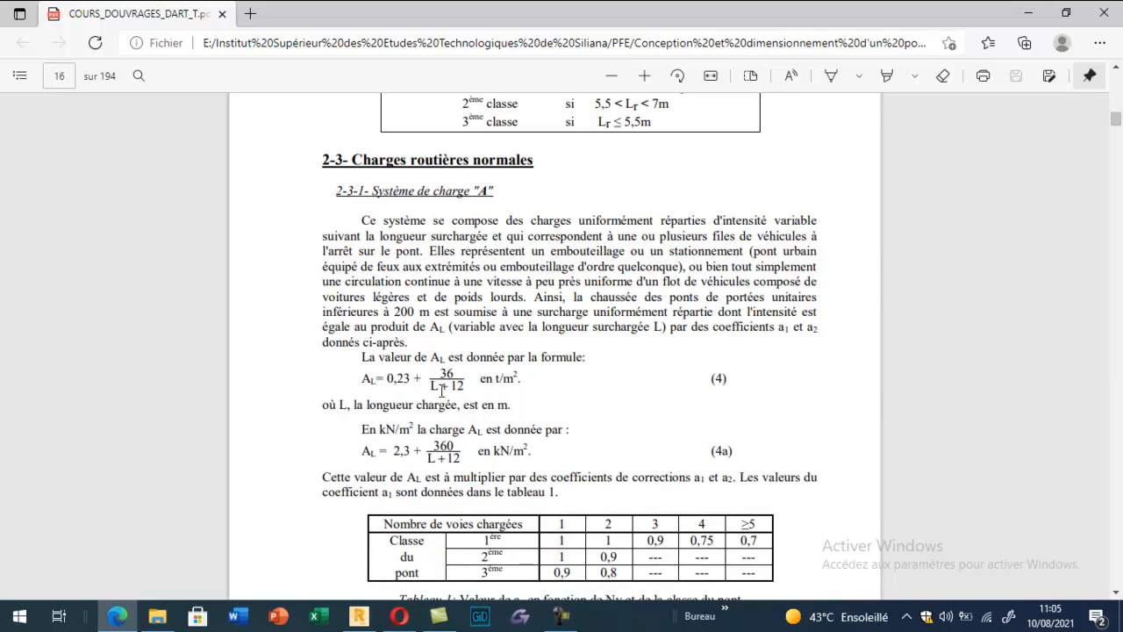
{"action": "scroll", "coordinate": [442, 390], "scroll_direction": "down", "scroll_amount": 3}
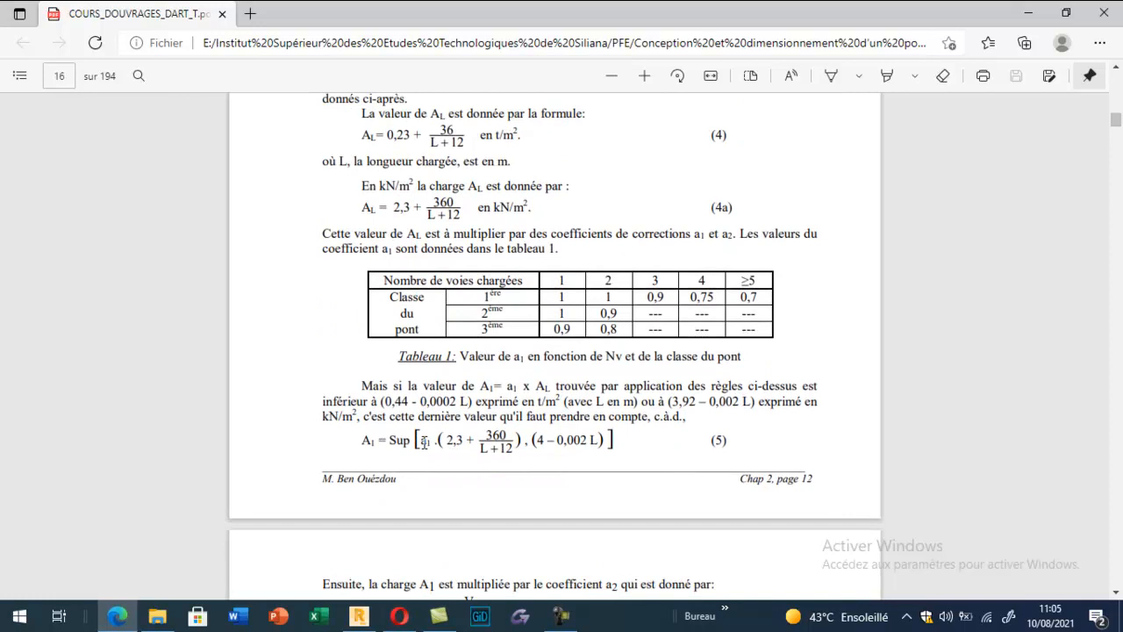
{"action": "scroll", "coordinate": [351, 396], "scroll_direction": "up", "scroll_amount": 4}
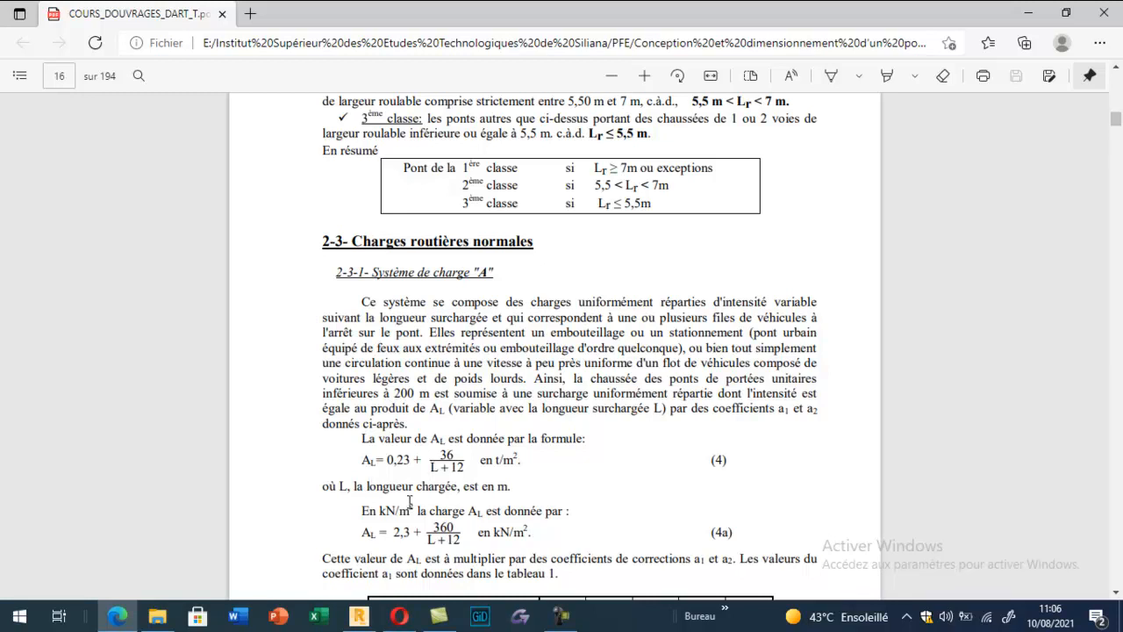
Switch back to Robot Structural Analysis and add load case 6 named "AL" with the "d'exploitation" nature.
{"action": "left_click", "coordinate": [359, 617]}
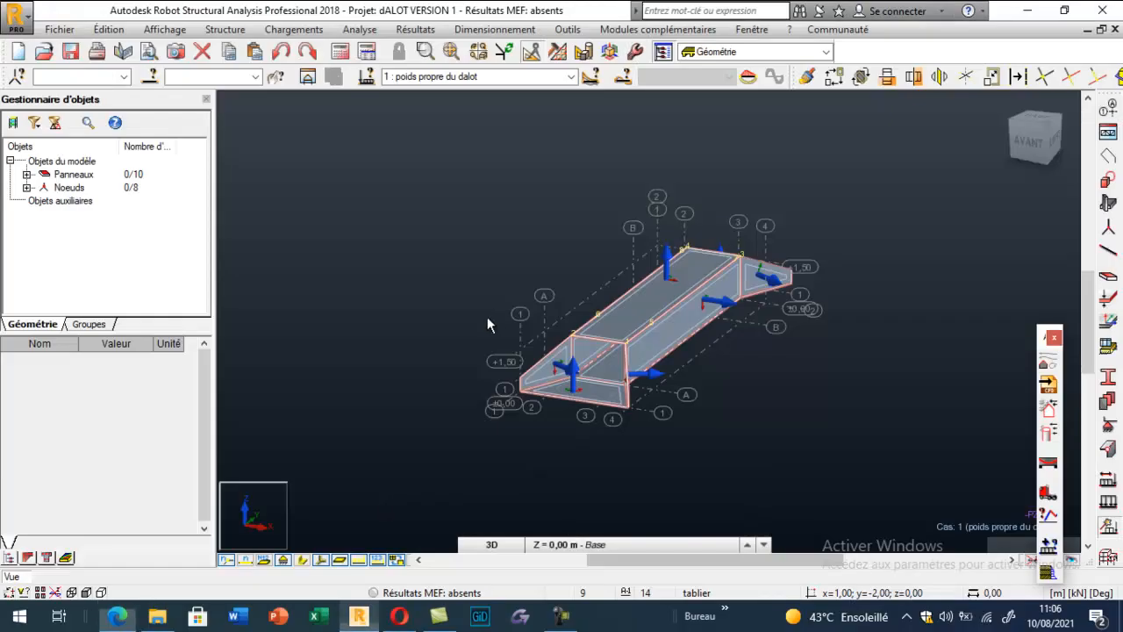
{"action": "left_click", "coordinate": [1107, 479]}
{"action": "left_click", "coordinate": [160, 138]}
{"action": "left_click", "coordinate": [127, 162]}
{"action": "left_click_drag", "start_coordinate": [123, 160], "coordinate": [40, 183]}
{"action": "type", "text": "AL"}
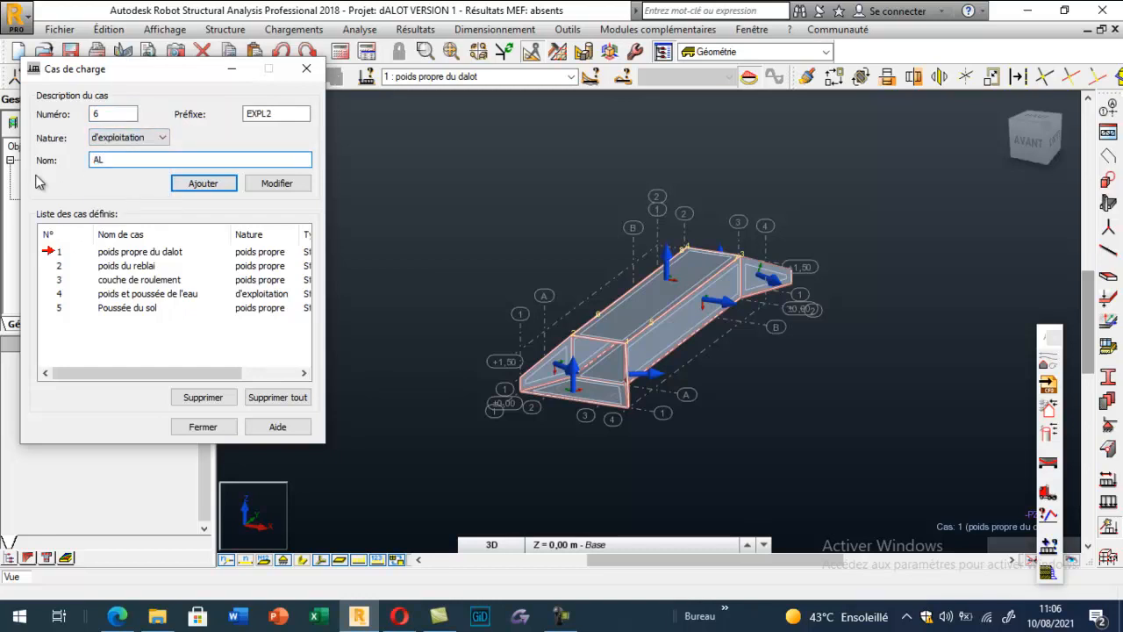
{"action": "left_click", "coordinate": [211, 186]}
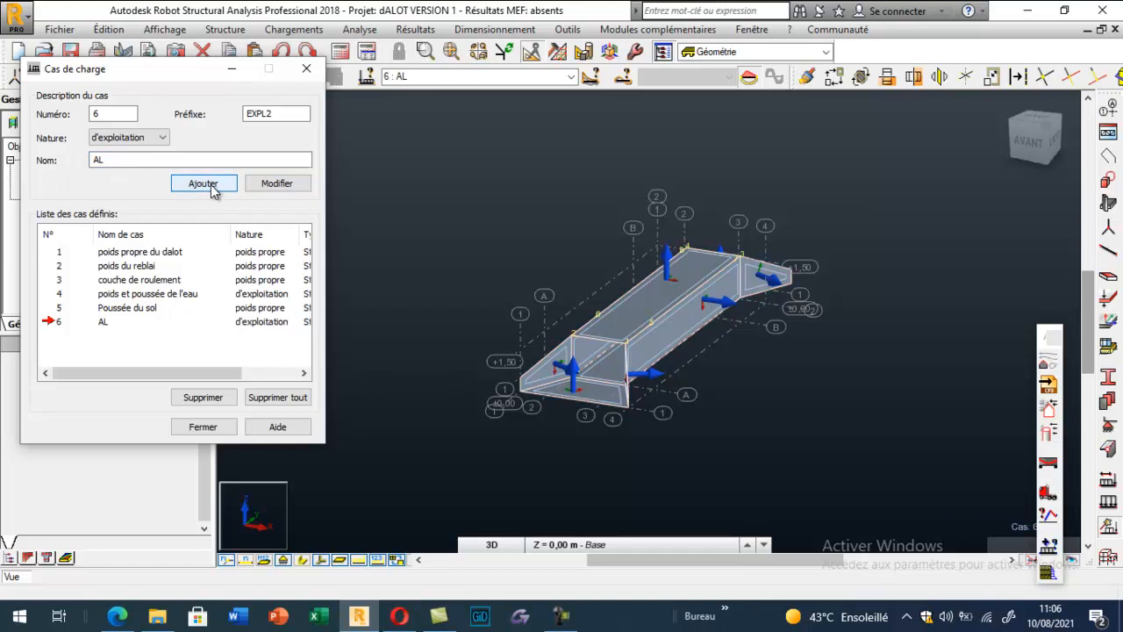
{"action": "left_click", "coordinate": [1107, 480]}
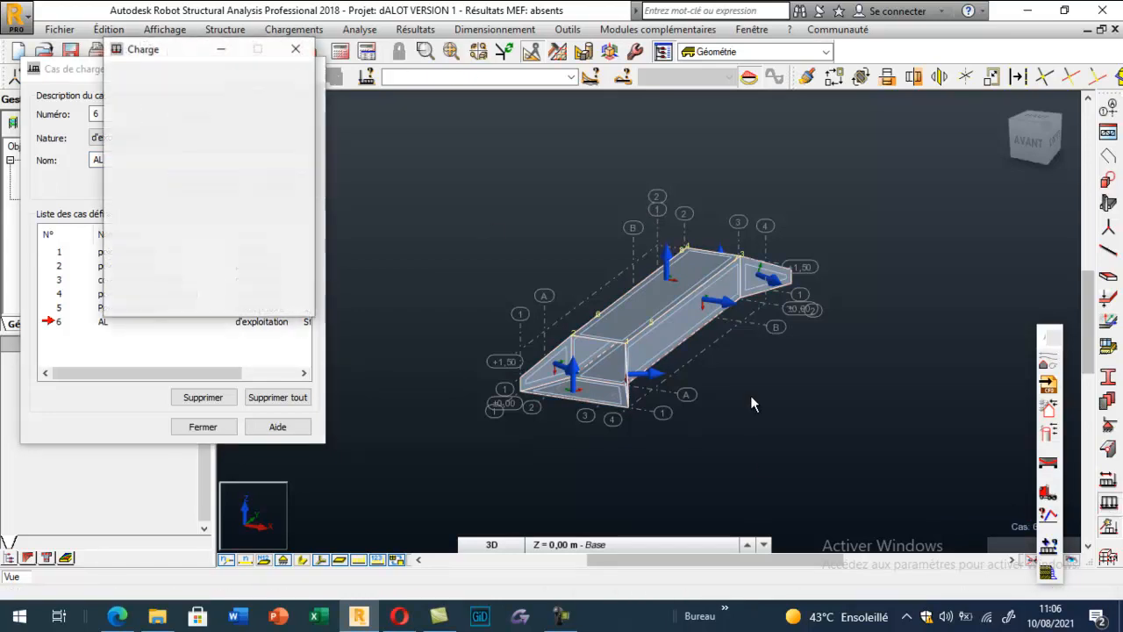
{"action": "left_click", "coordinate": [295, 48]}
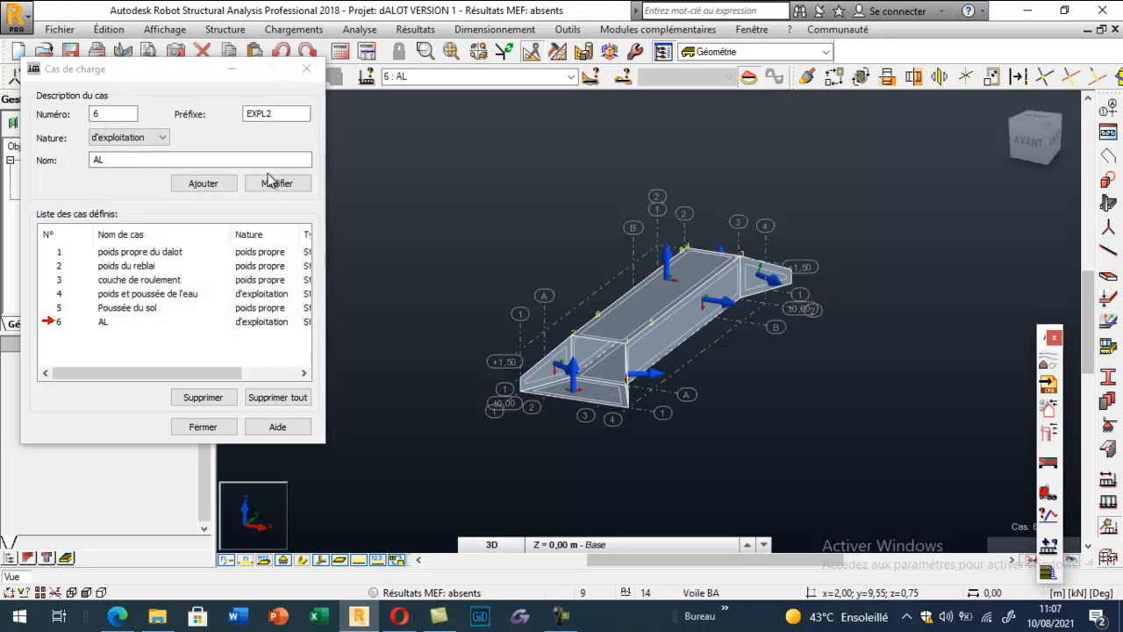
{"action": "left_click", "coordinate": [566, 29]}
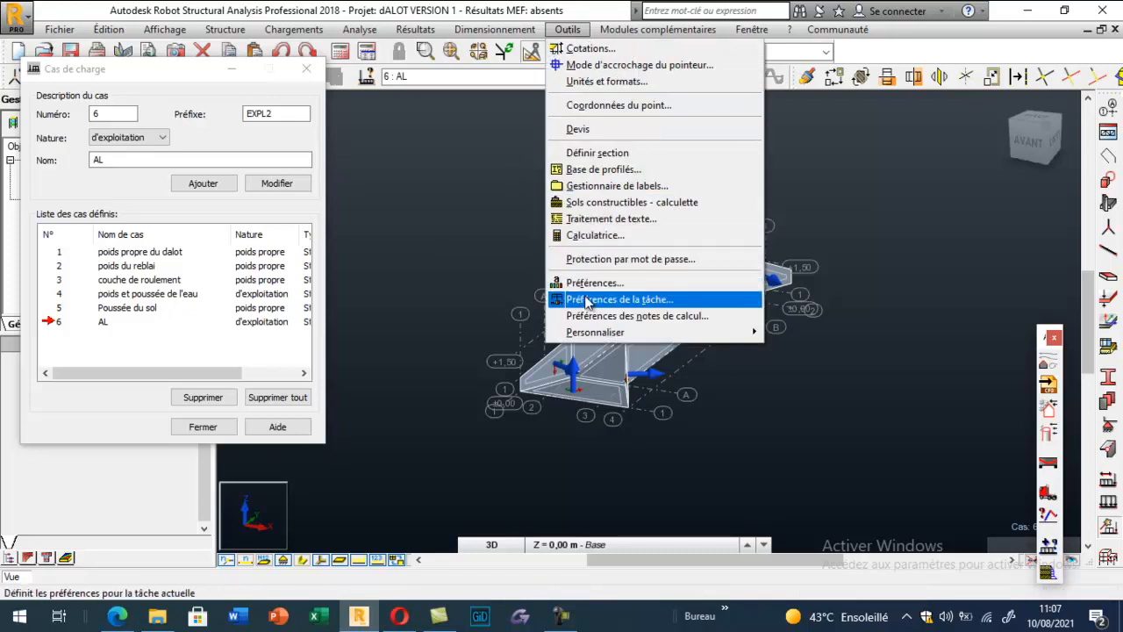
{"action": "left_click", "coordinate": [589, 284]}
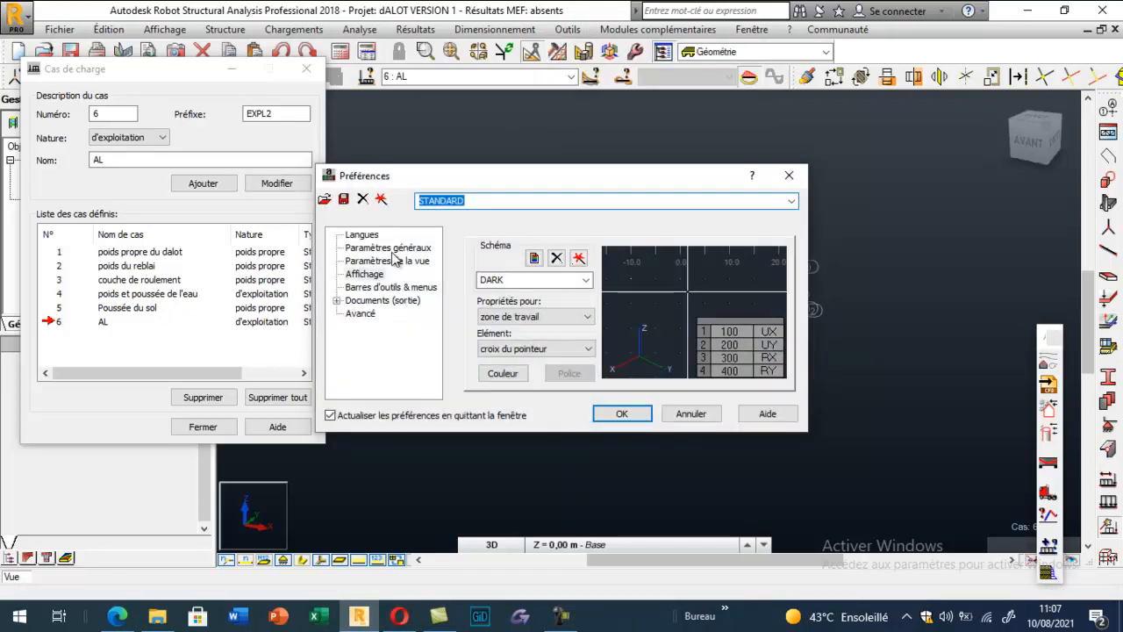
{"action": "left_click", "coordinate": [789, 175]}
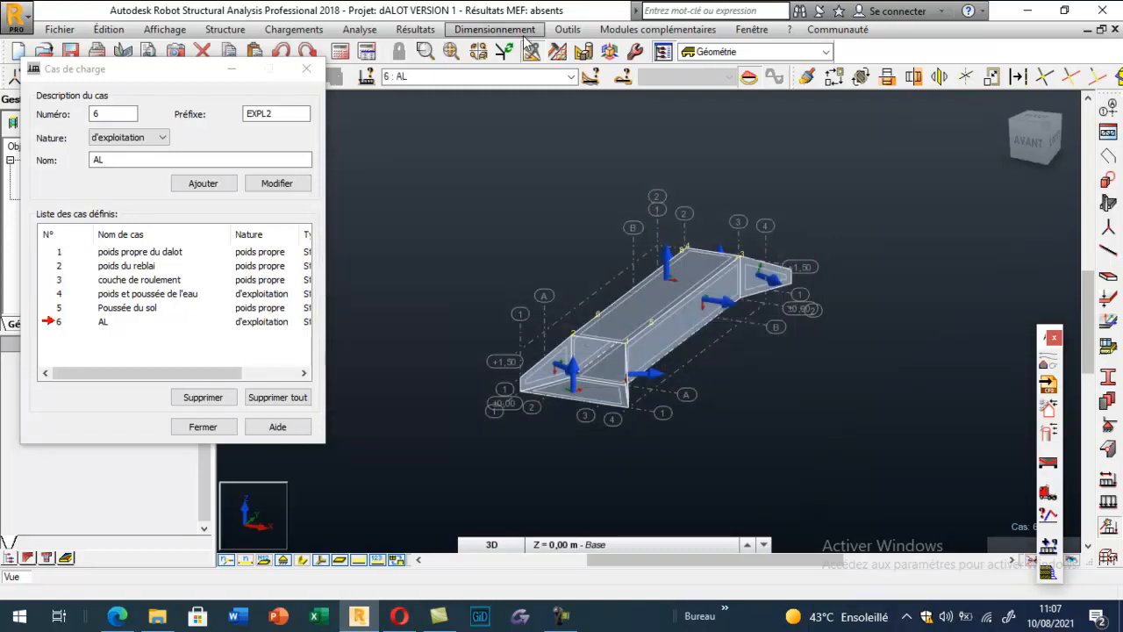
Set the force unit to T in the job preferences and apply the change.
{"action": "left_click", "coordinate": [569, 29]}
{"action": "left_click", "coordinate": [625, 299]}
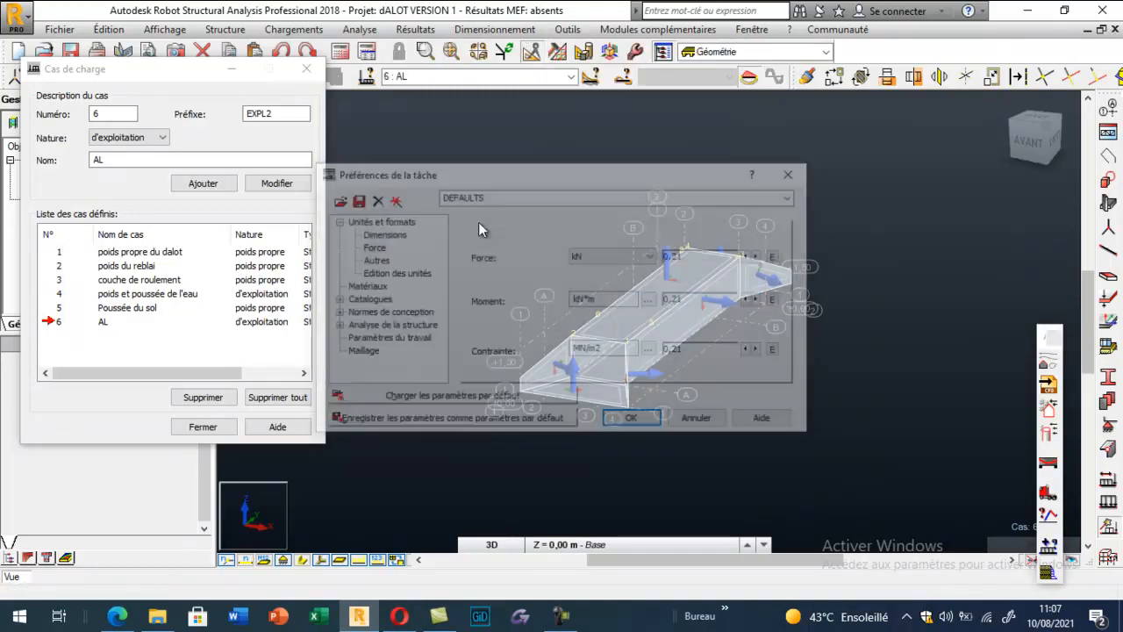
{"action": "left_click", "coordinate": [370, 247]}
{"action": "left_click", "coordinate": [611, 256]}
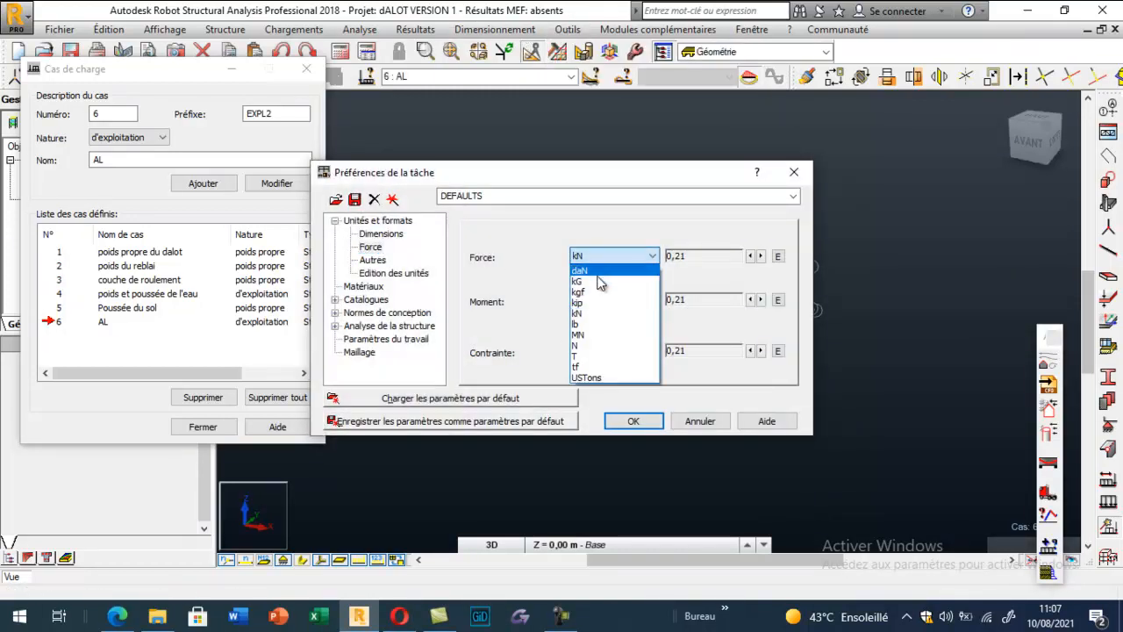
{"action": "left_click", "coordinate": [579, 355]}
{"action": "left_click", "coordinate": [631, 421]}
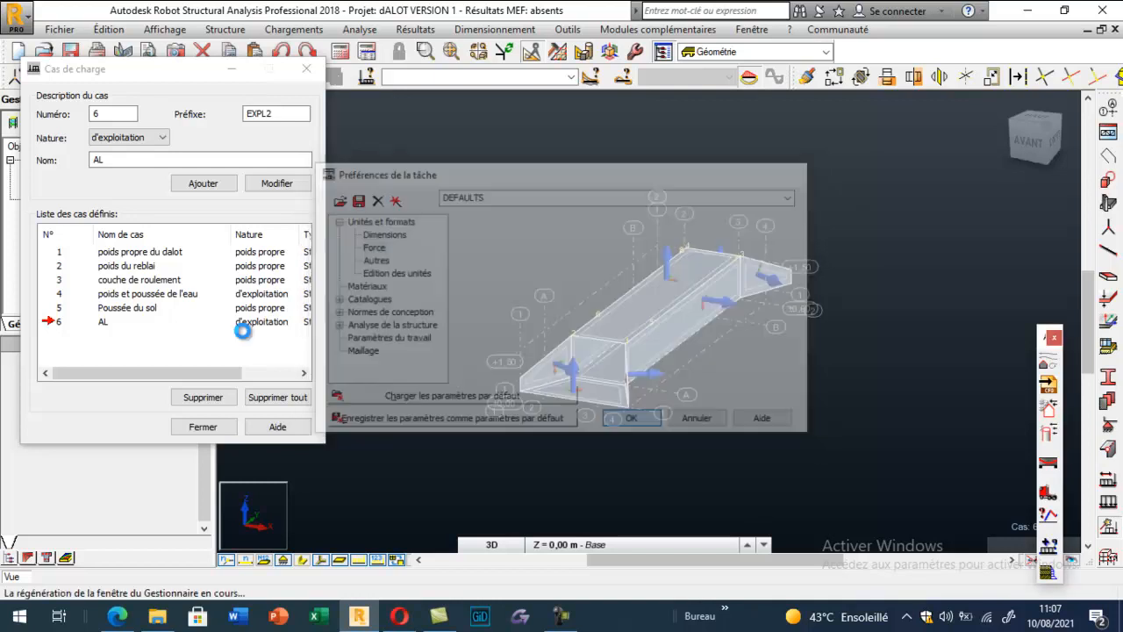
Start a uniform planar load on contour for load case AL with Z = -2.3 T/m2 in the global system.
{"action": "left_click", "coordinate": [1108, 502]}
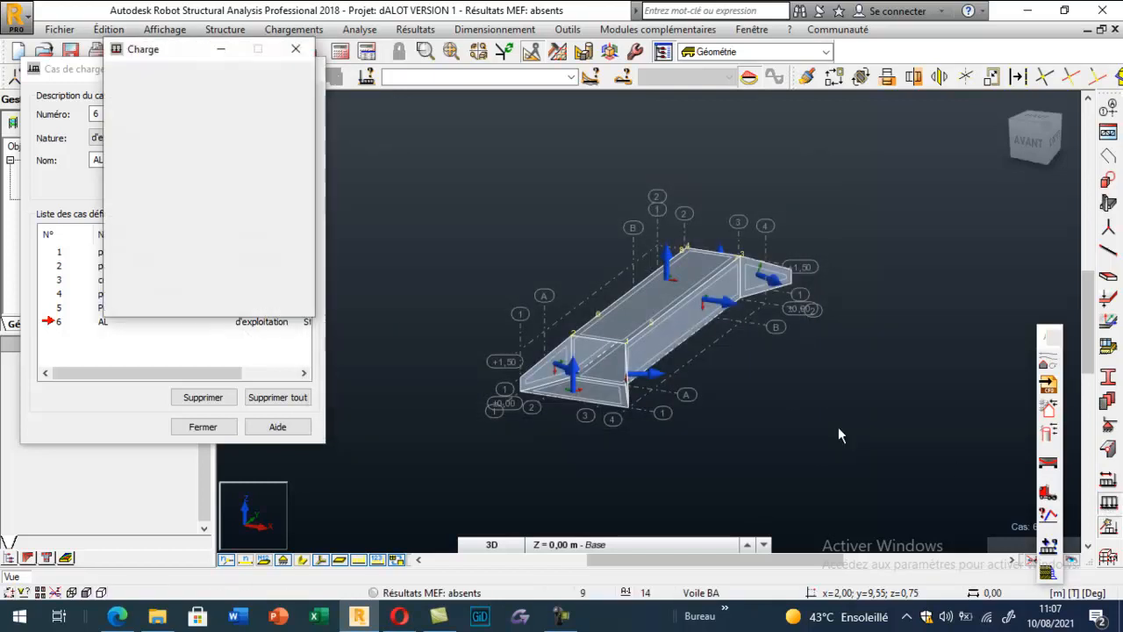
{"action": "left_click", "coordinate": [205, 113]}
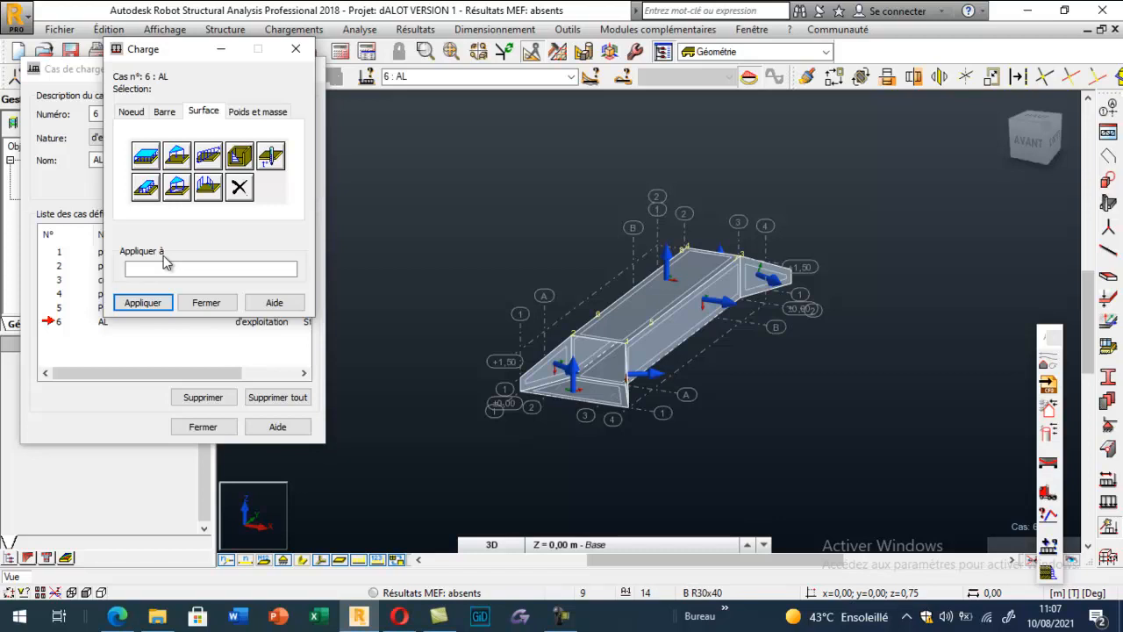
{"action": "left_click", "coordinate": [146, 191]}
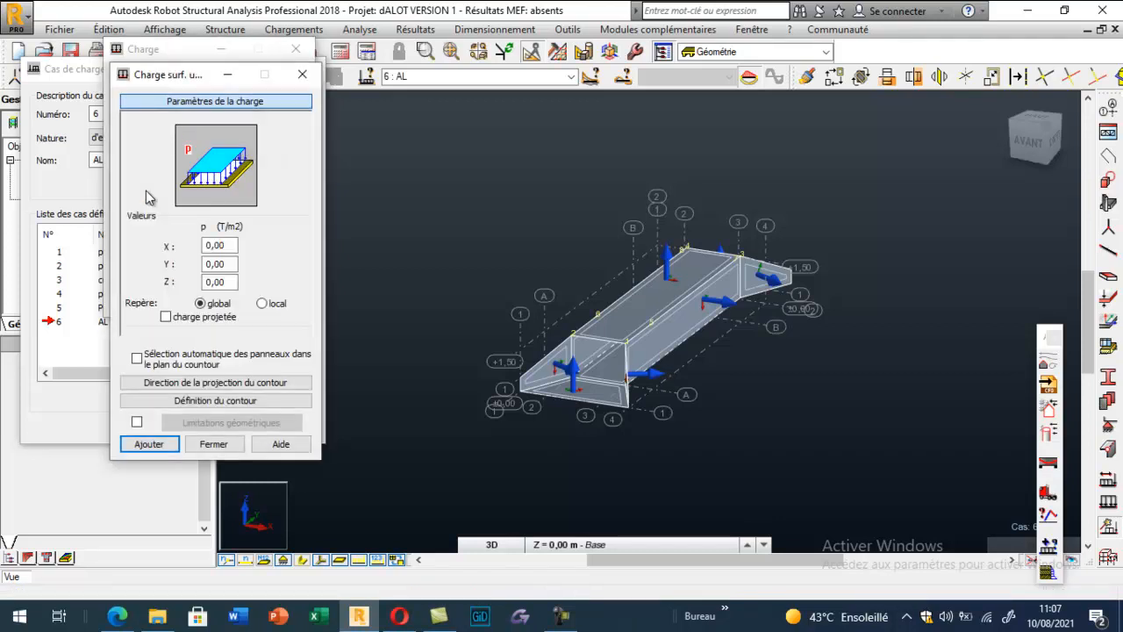
{"action": "left_click_drag", "start_coordinate": [231, 282], "coordinate": [174, 297]}
{"action": "type", "text": "-2.3"}
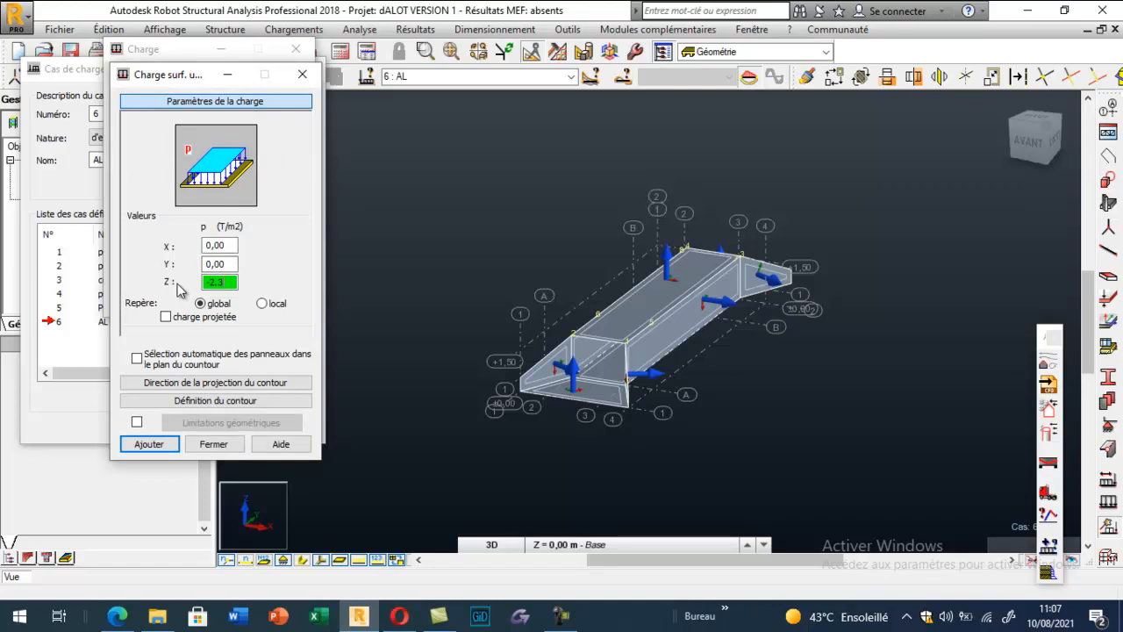
Define the load contour through (0; 2,05), (2; 2,05), (2; 9,05) and (0; 9,05) at Z = 1,50, add it and close the load dialogs.
{"action": "left_click", "coordinate": [192, 388]}
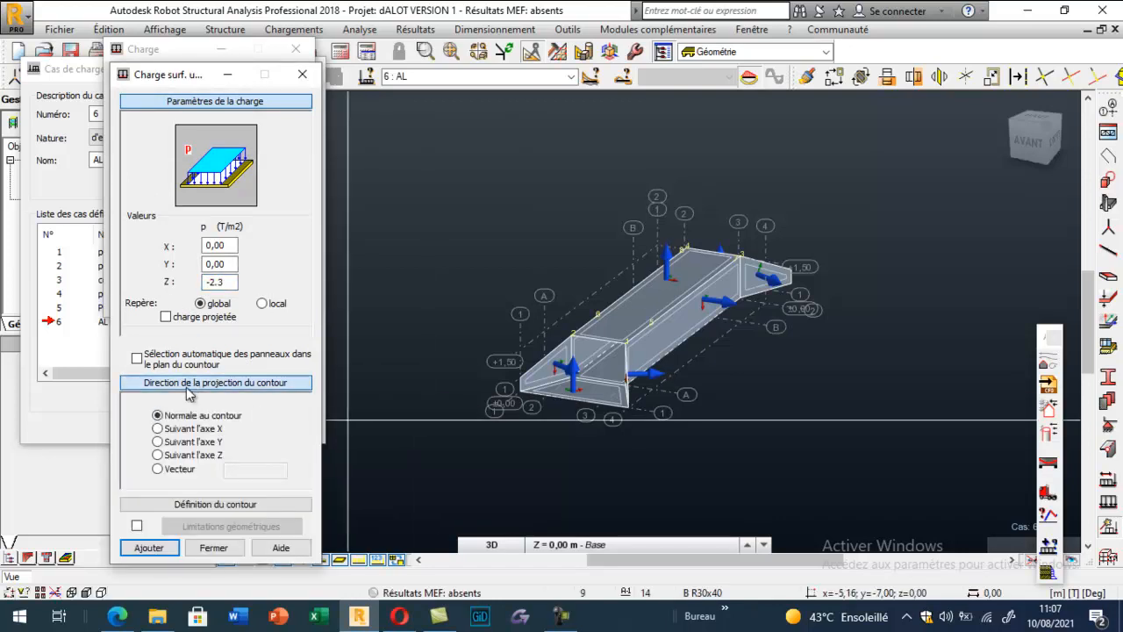
{"action": "left_click", "coordinate": [204, 505]}
{"action": "scroll", "coordinate": [598, 321], "scroll_direction": "up", "scroll_amount": 3}
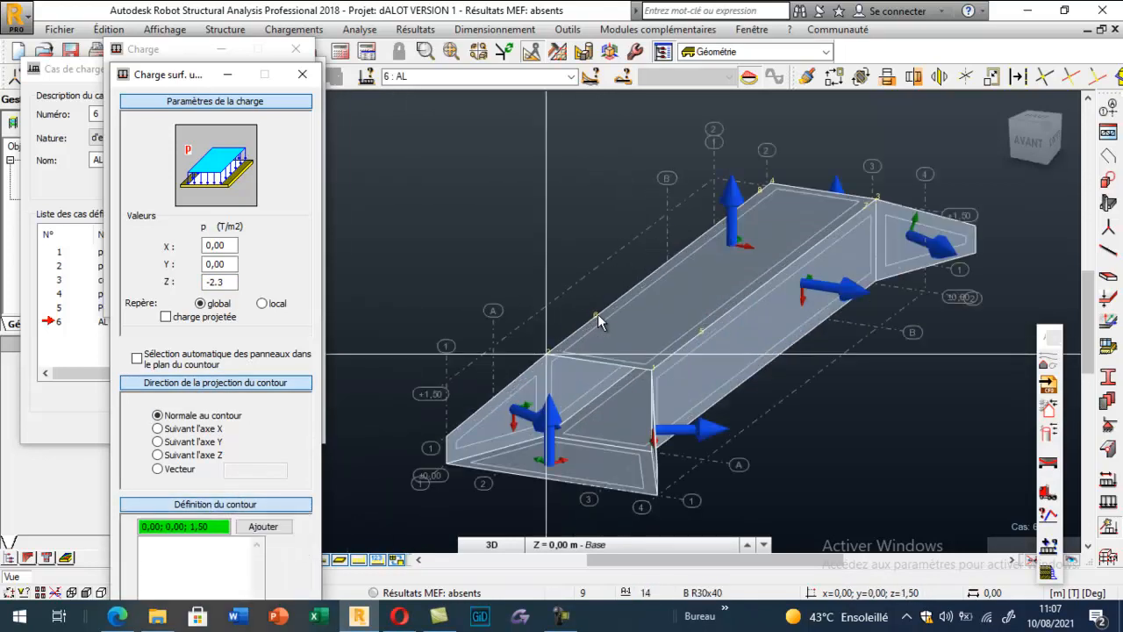
{"action": "scroll", "coordinate": [598, 321], "scroll_direction": "up", "scroll_amount": 2}
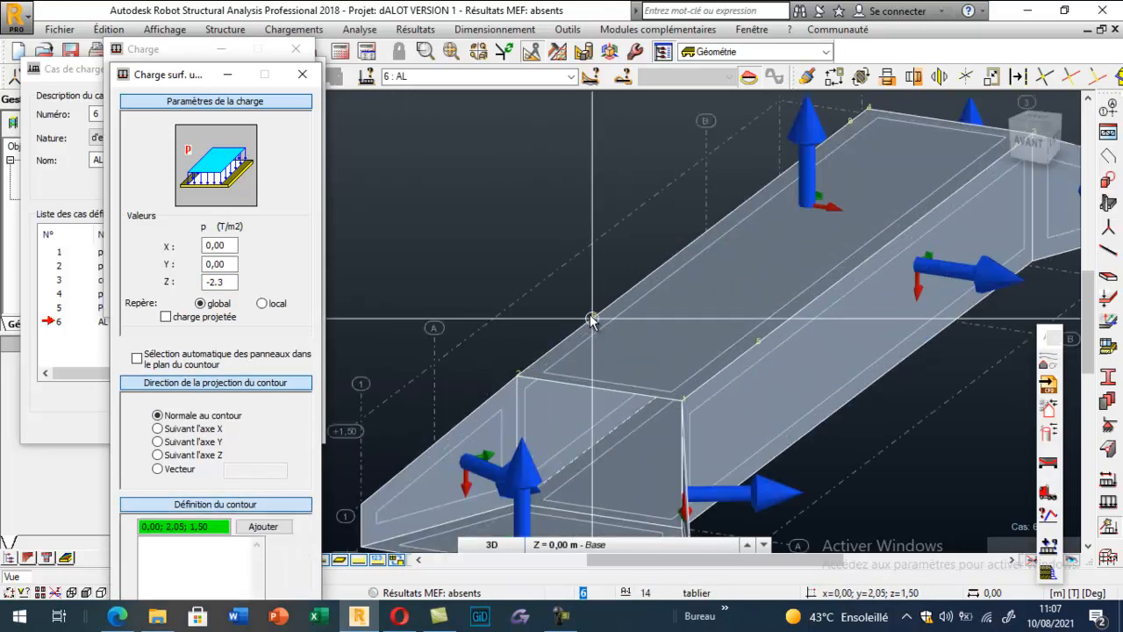
{"action": "left_click", "coordinate": [592, 321]}
{"action": "left_click", "coordinate": [758, 344]}
{"action": "scroll", "coordinate": [803, 235], "scroll_direction": "down", "scroll_amount": 3}
{"action": "left_click", "coordinate": [950, 188]}
{"action": "left_click", "coordinate": [832, 174]}
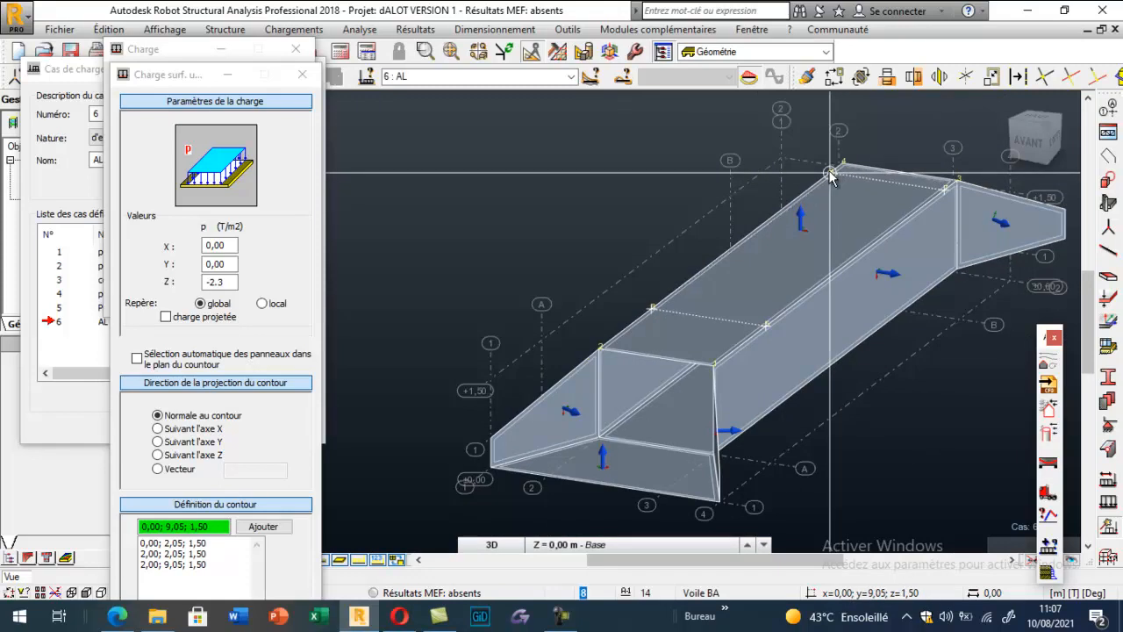
{"action": "left_click", "coordinate": [654, 309]}
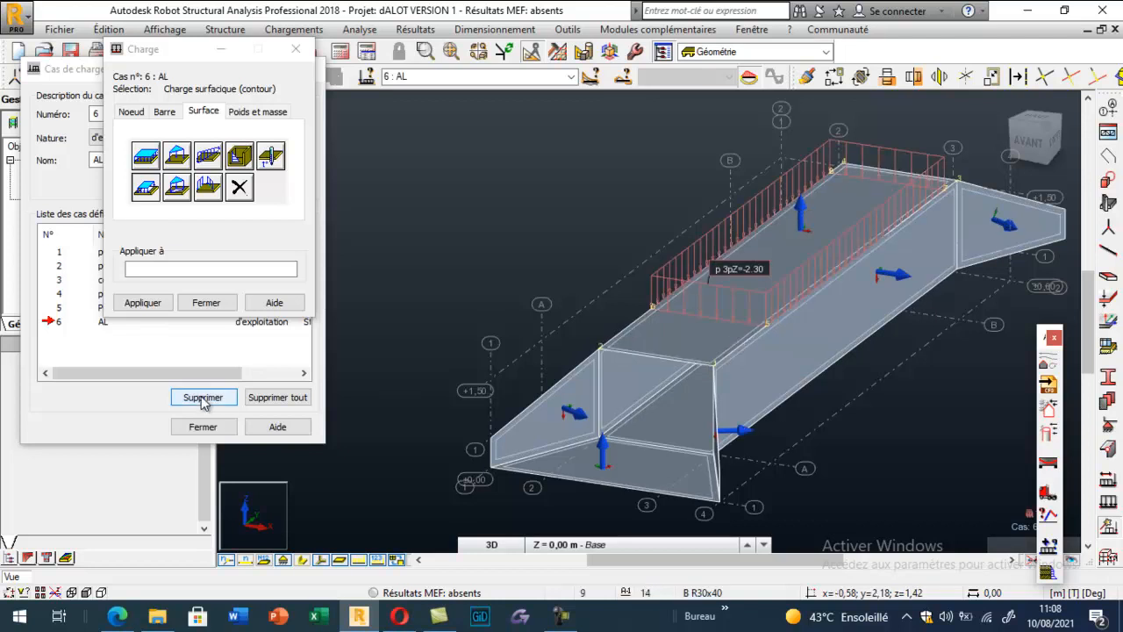
{"action": "left_click", "coordinate": [210, 303]}
{"action": "left_click", "coordinate": [203, 426]}
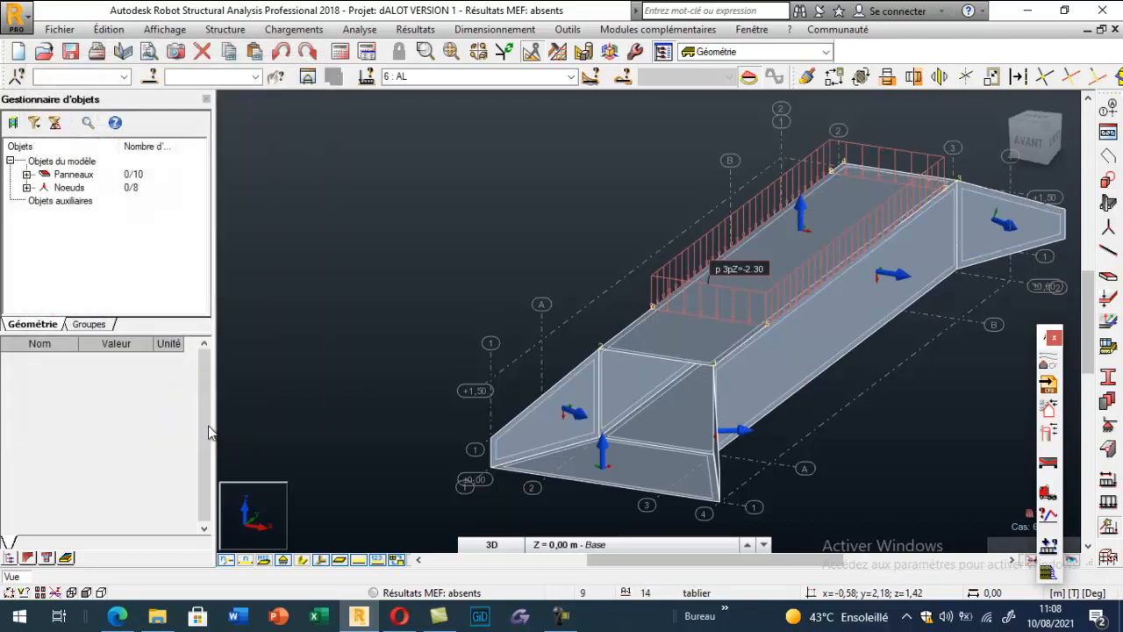
Review the AL load on the culvert's top slab and the list of defined load cases.
{"action": "scroll", "coordinate": [386, 271], "scroll_direction": "down", "scroll_amount": 1}
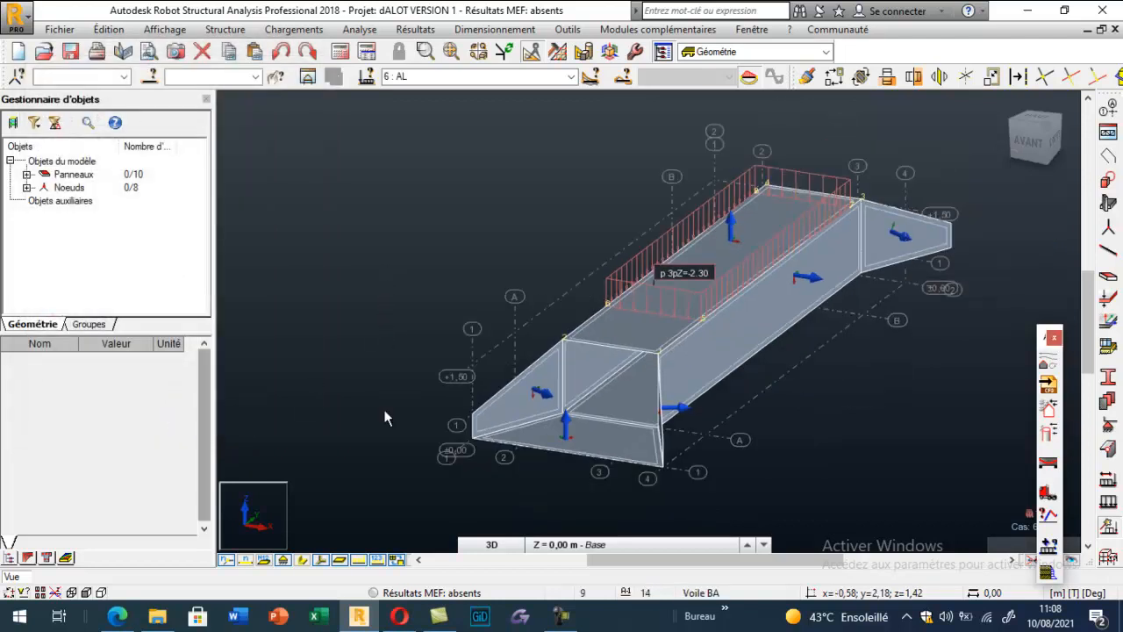
{"action": "left_click", "coordinate": [382, 562]}
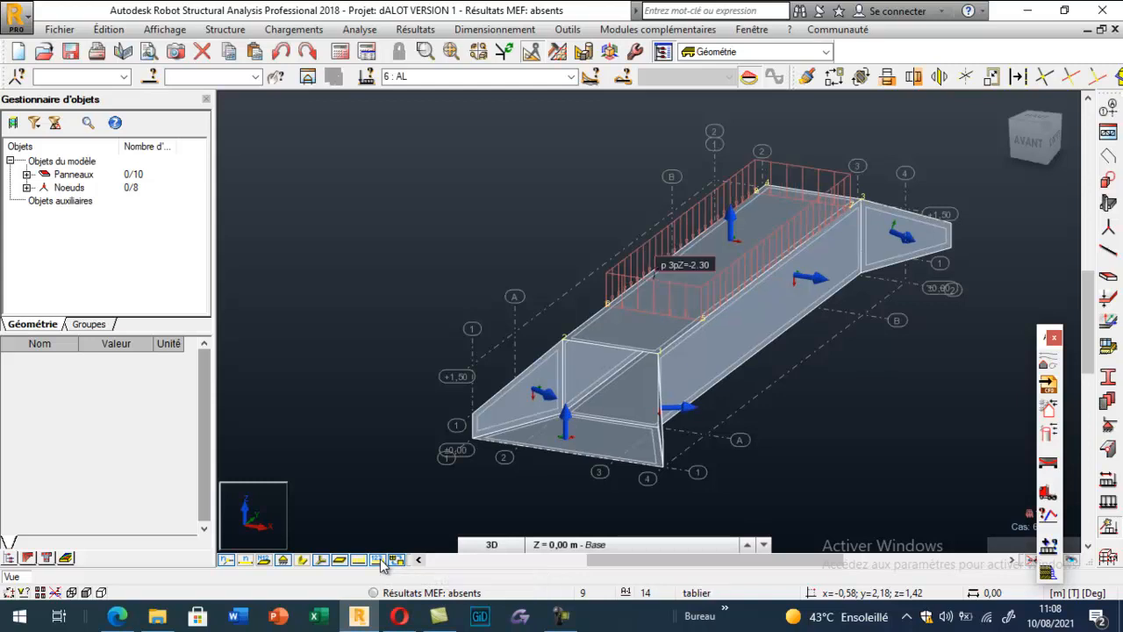
{"action": "left_click", "coordinate": [571, 77]}
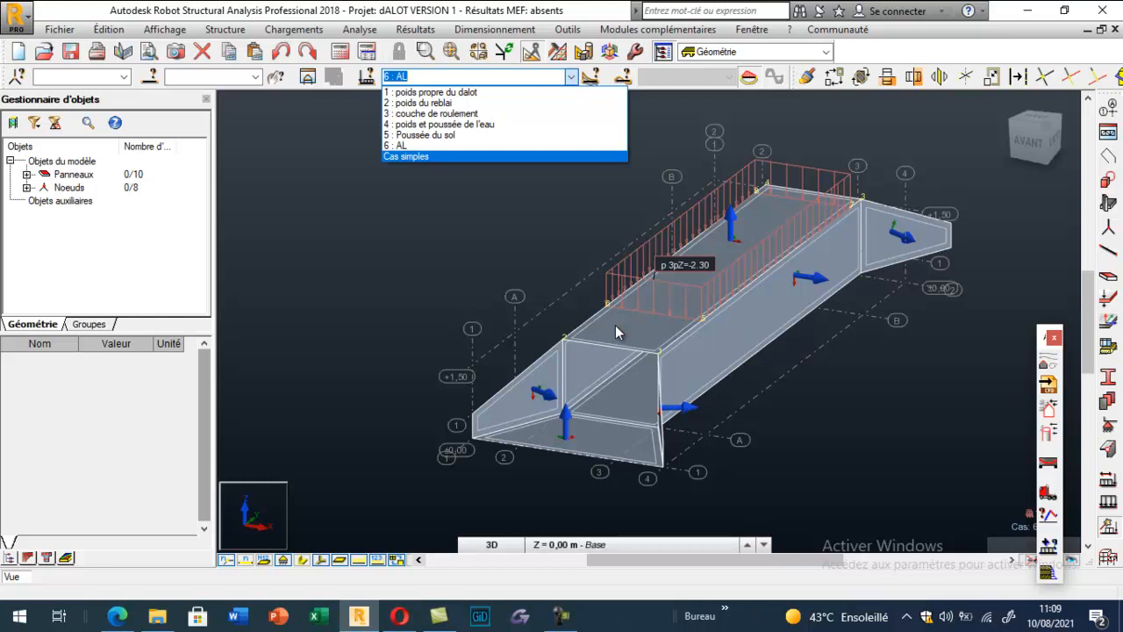
{"action": "left_click", "coordinate": [403, 312]}
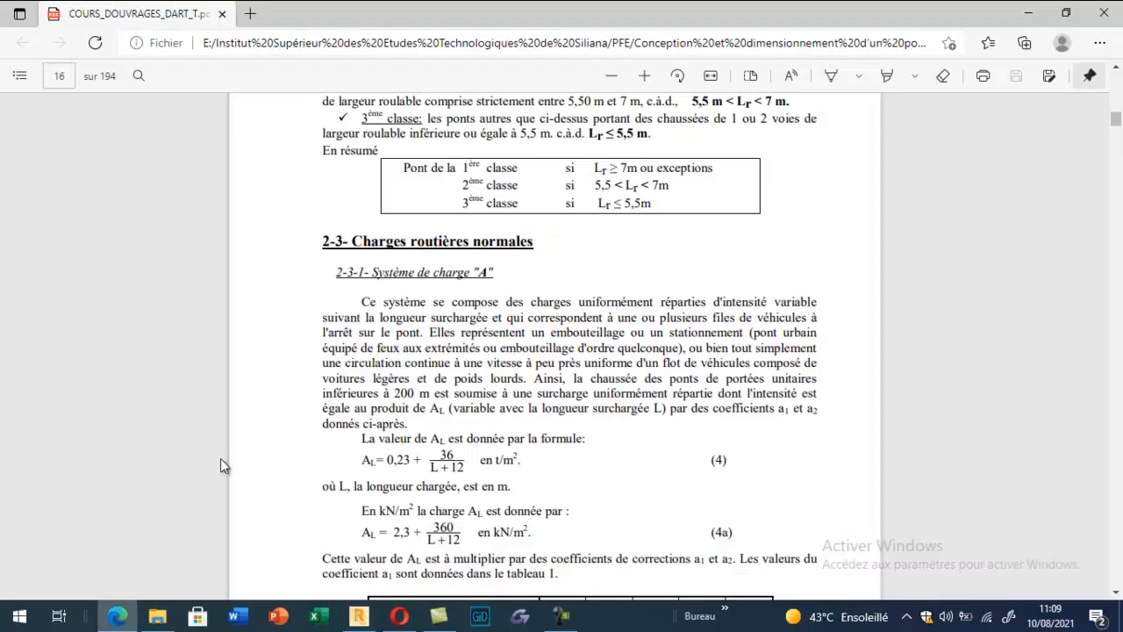
Switch to the bridge course PDF and search the chapter on loads for the load combinations.
{"action": "left_click", "coordinate": [116, 616]}
{"action": "scroll", "coordinate": [322, 367], "scroll_direction": "down", "scroll_amount": 20}
{"action": "scroll", "coordinate": [322, 374], "scroll_direction": "down", "scroll_amount": 20}
{"action": "scroll", "coordinate": [322, 375], "scroll_direction": "down", "scroll_amount": 20}
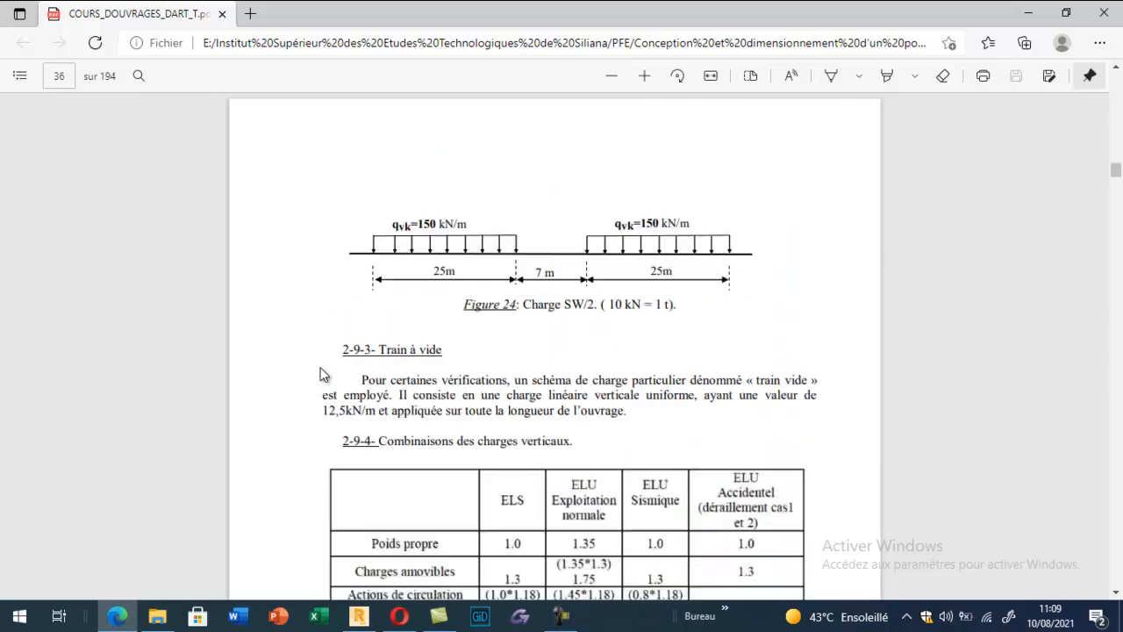
{"action": "scroll", "coordinate": [322, 375], "scroll_direction": "up", "scroll_amount": 12}
{"action": "scroll", "coordinate": [322, 375], "scroll_direction": "down", "scroll_amount": 4}
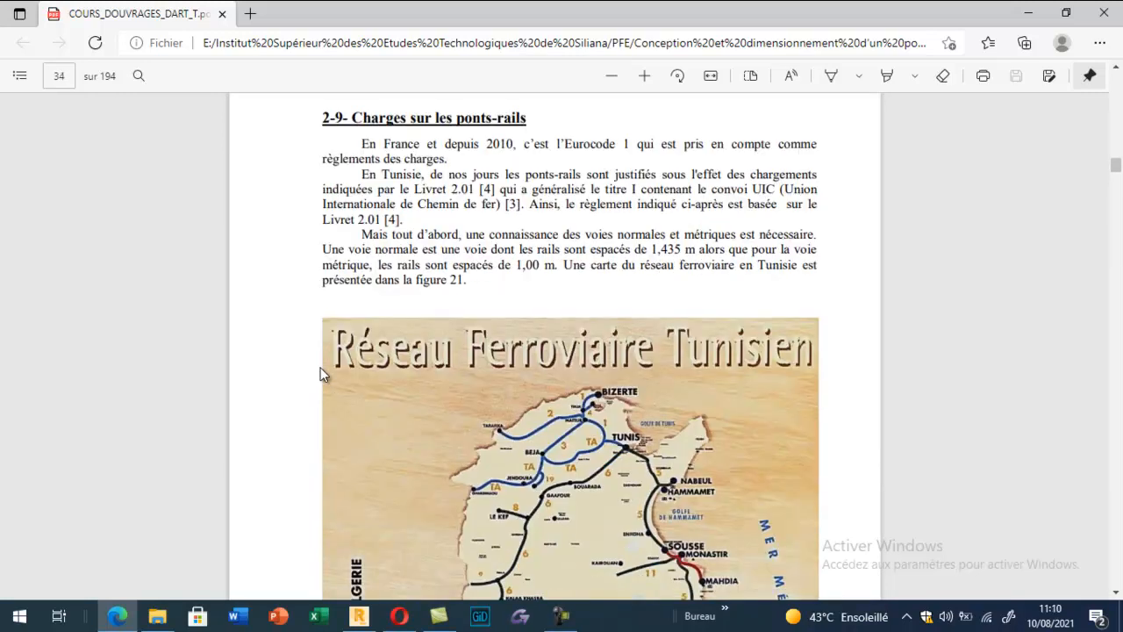
{"action": "scroll", "coordinate": [322, 375], "scroll_direction": "down", "scroll_amount": 20}
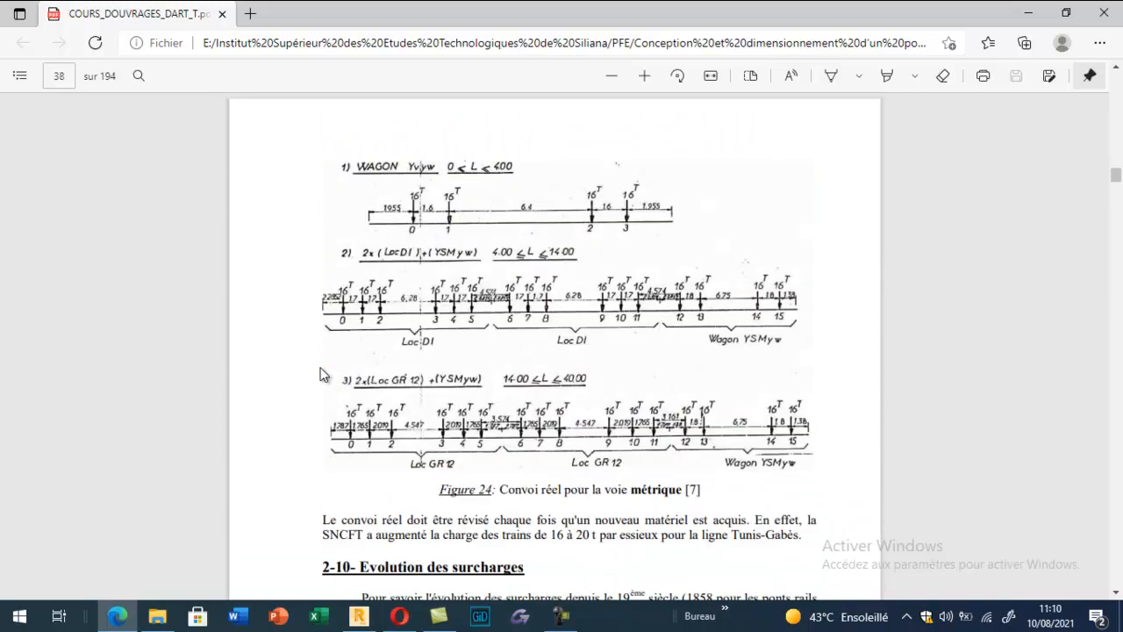
{"action": "key", "text": "Right"}
{"action": "key", "text": "Right"}
{"action": "key", "text": "Right"}
{"action": "key", "text": "Left"}
{"action": "key", "text": "Left"}
{"action": "key", "text": "Left"}
{"action": "key", "text": "Left"}
{"action": "key", "text": "Left"}
{"action": "key", "text": "Left"}
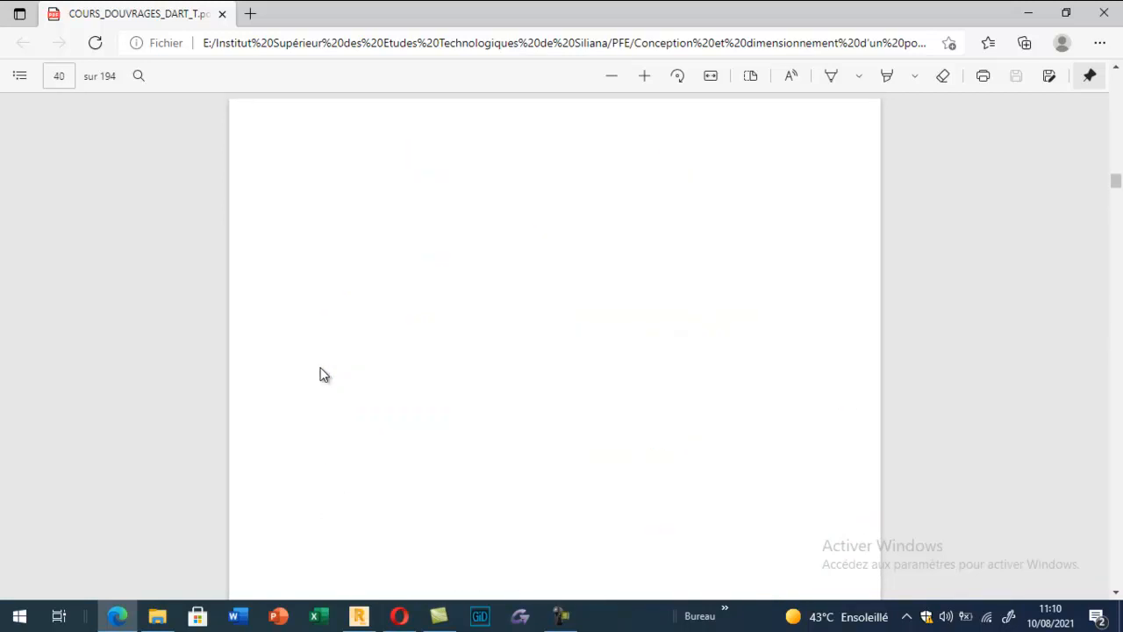
Go back to the military load section of the PDF and view the Me 80 and Me 120 figures.
{"action": "scroll", "coordinate": [322, 375], "scroll_direction": "up", "scroll_amount": 20}
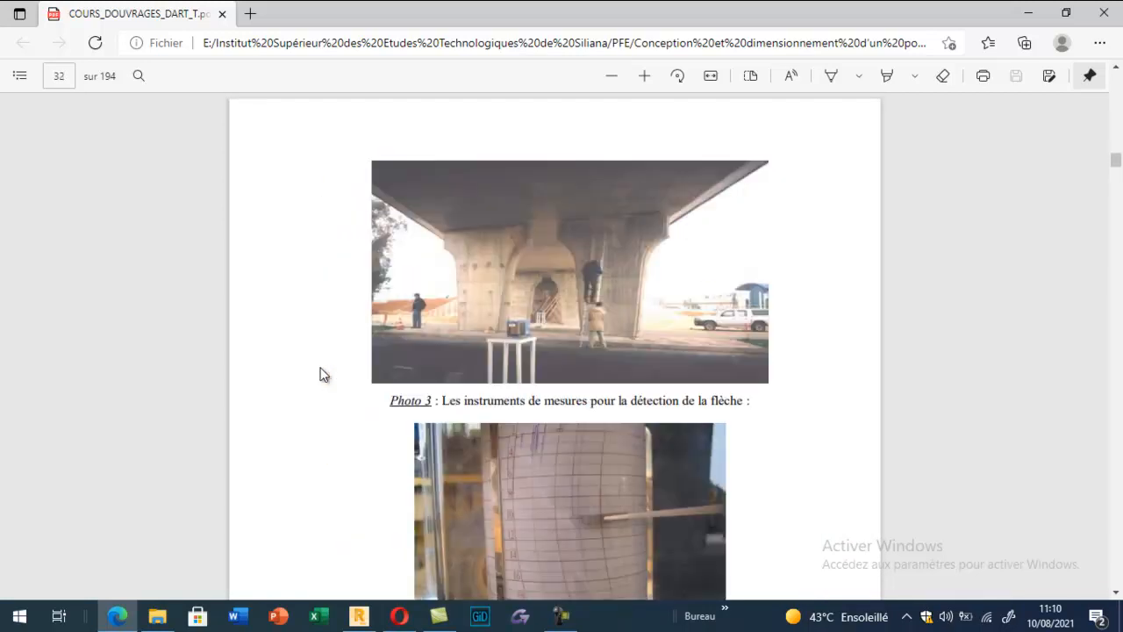
{"action": "scroll", "coordinate": [320, 375], "scroll_direction": "up", "scroll_amount": 20}
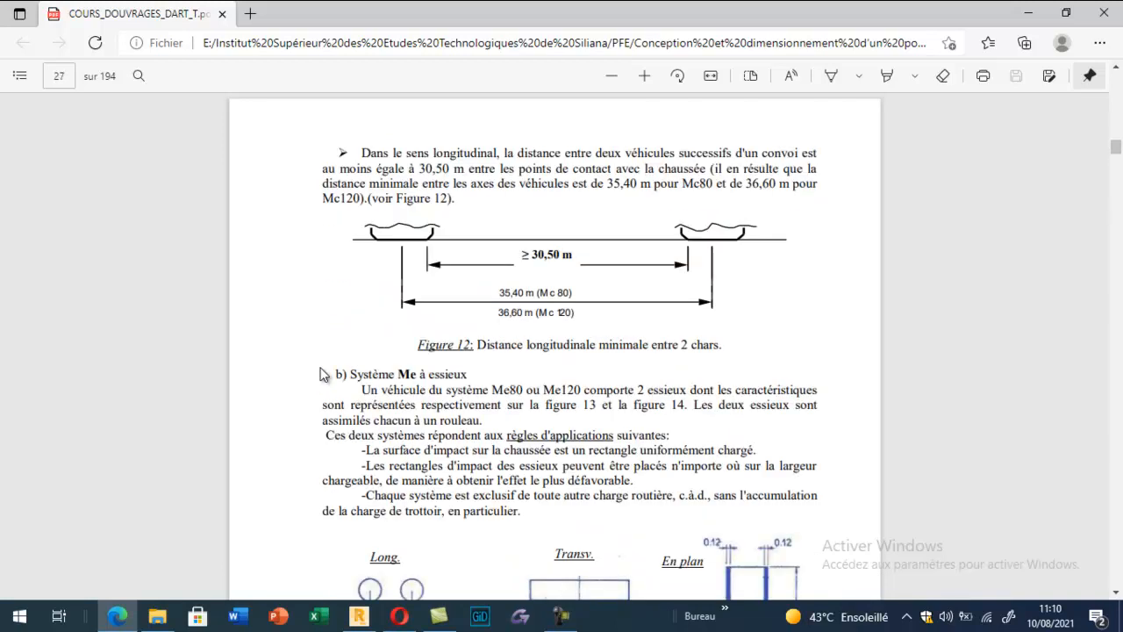
{"action": "scroll", "coordinate": [321, 375], "scroll_direction": "up", "scroll_amount": 8}
{"action": "scroll", "coordinate": [349, 360], "scroll_direction": "down", "scroll_amount": 15}
{"action": "scroll", "coordinate": [350, 360], "scroll_direction": "down", "scroll_amount": 5}
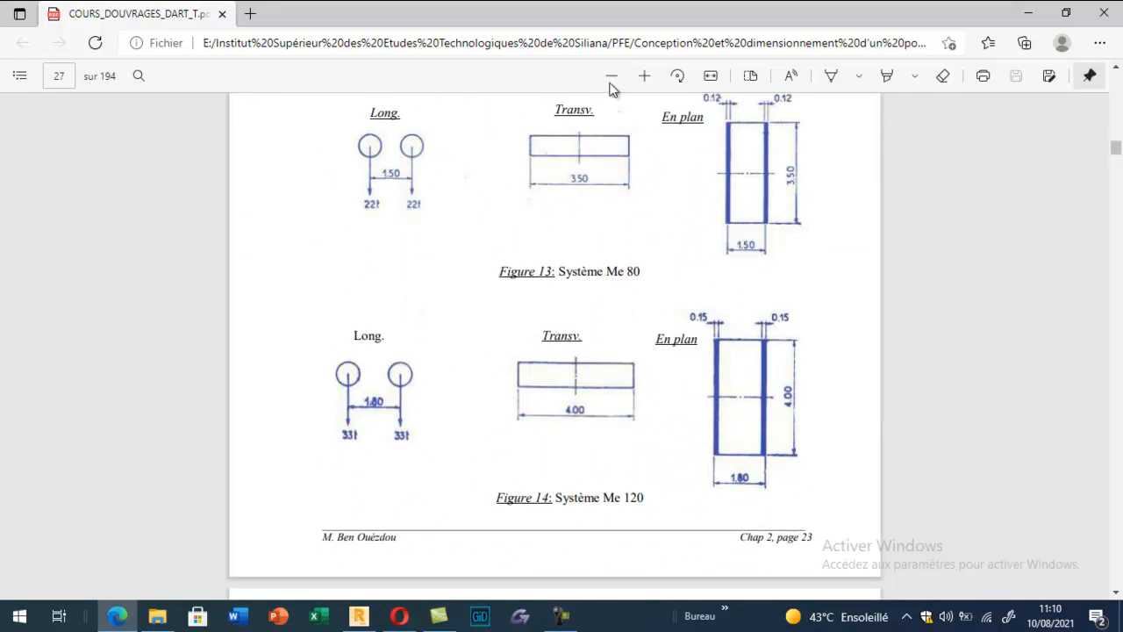
{"action": "left_click", "coordinate": [711, 76]}
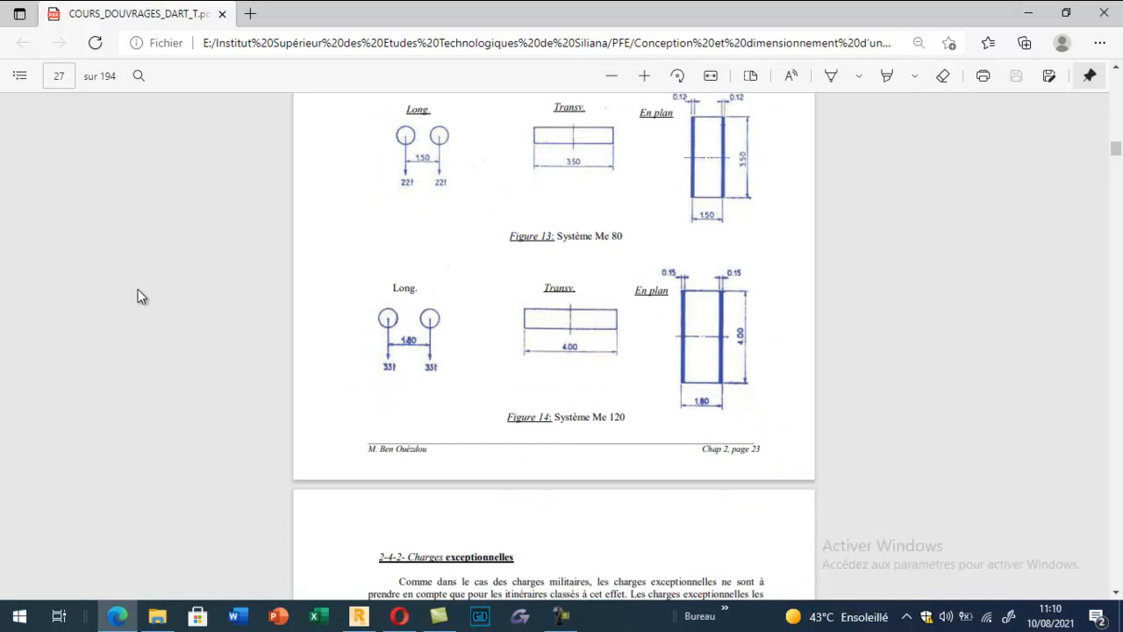
Find the ELU/ELS combinations and the weighting coefficient table (Tableau 6) on page 33 and enlarge it for reading.
{"action": "scroll", "coordinate": [137, 296], "scroll_direction": "down", "scroll_amount": 10}
{"action": "scroll", "coordinate": [137, 296], "scroll_direction": "down", "scroll_amount": 3}
{"action": "scroll", "coordinate": [176, 348], "scroll_direction": "down", "scroll_amount": 3}
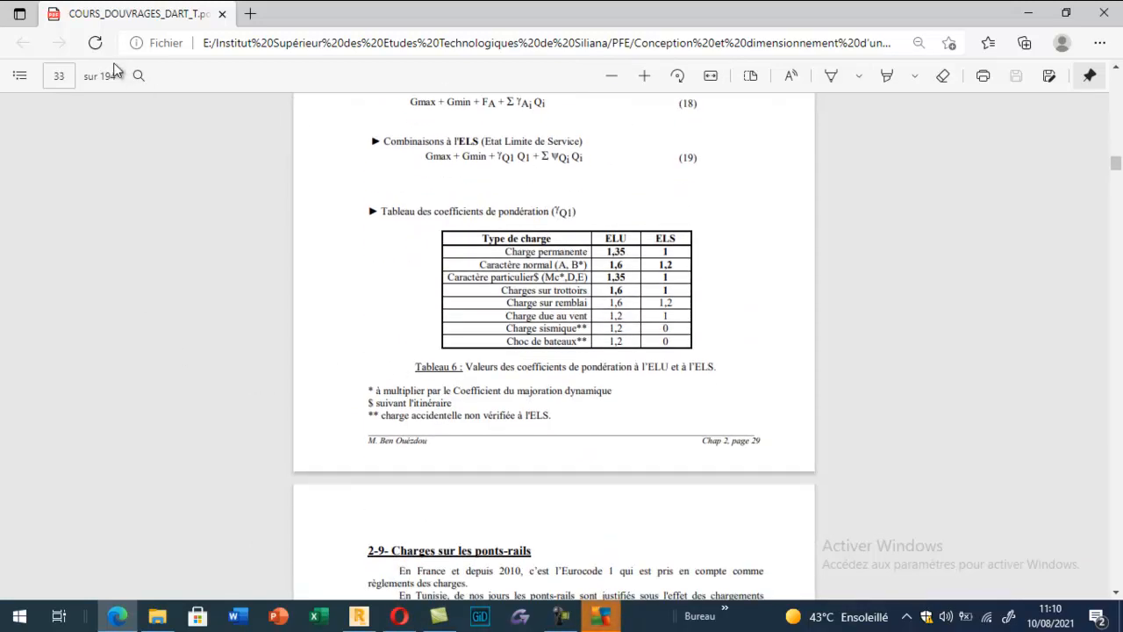
{"action": "left_click", "coordinate": [645, 77]}
{"action": "left_click", "coordinate": [645, 76]}
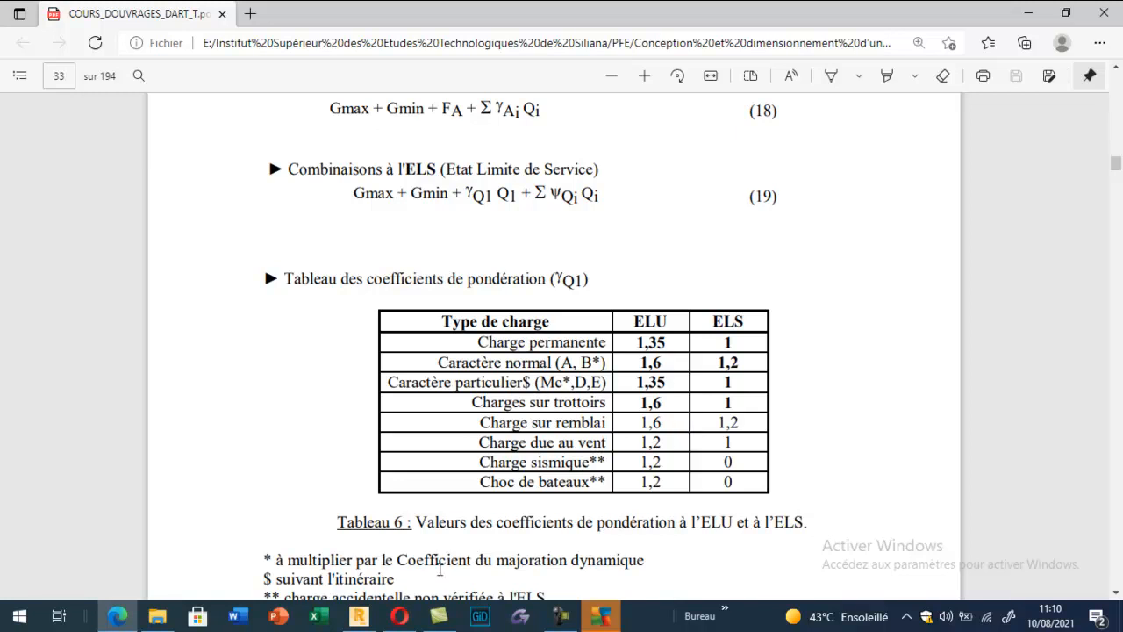
Switch back to Robot Structural Analysis and check the AL-loaded culvert against the PDF's weighting coefficient table.
{"action": "left_click", "coordinate": [359, 616]}
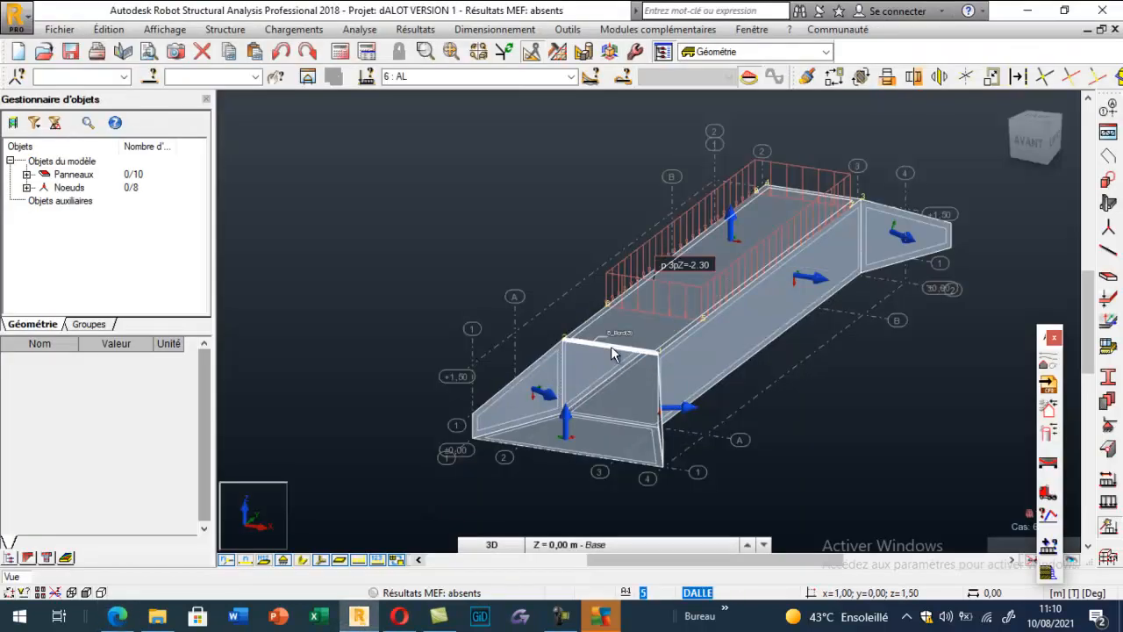
{"action": "scroll", "coordinate": [604, 349], "scroll_direction": "up", "scroll_amount": 2}
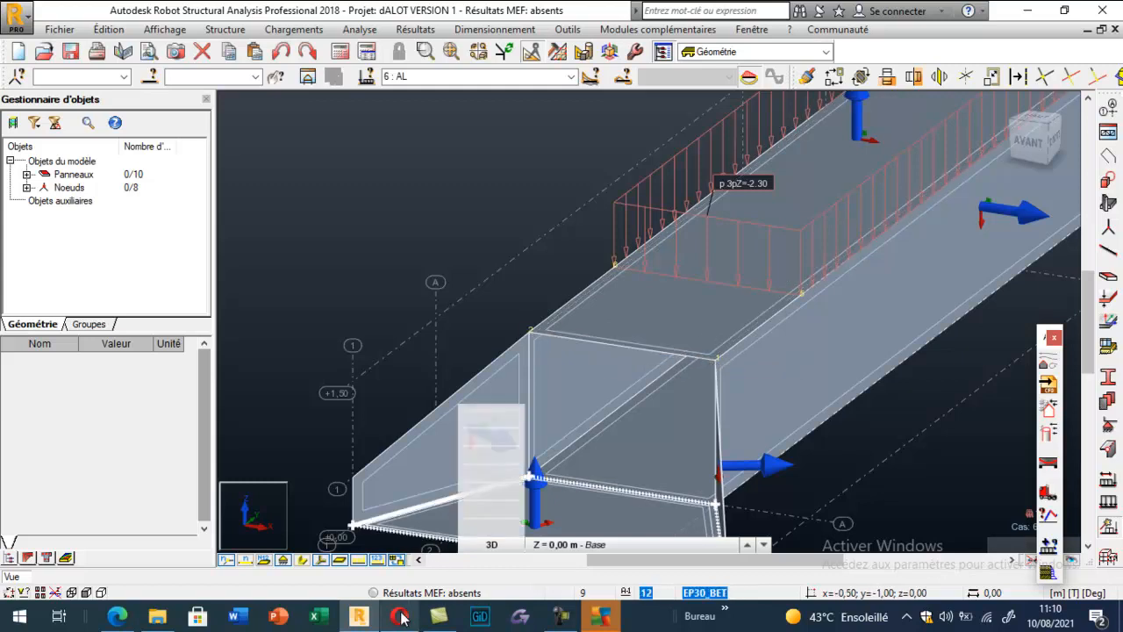
{"action": "mouse_move", "coordinate": [401, 619]}
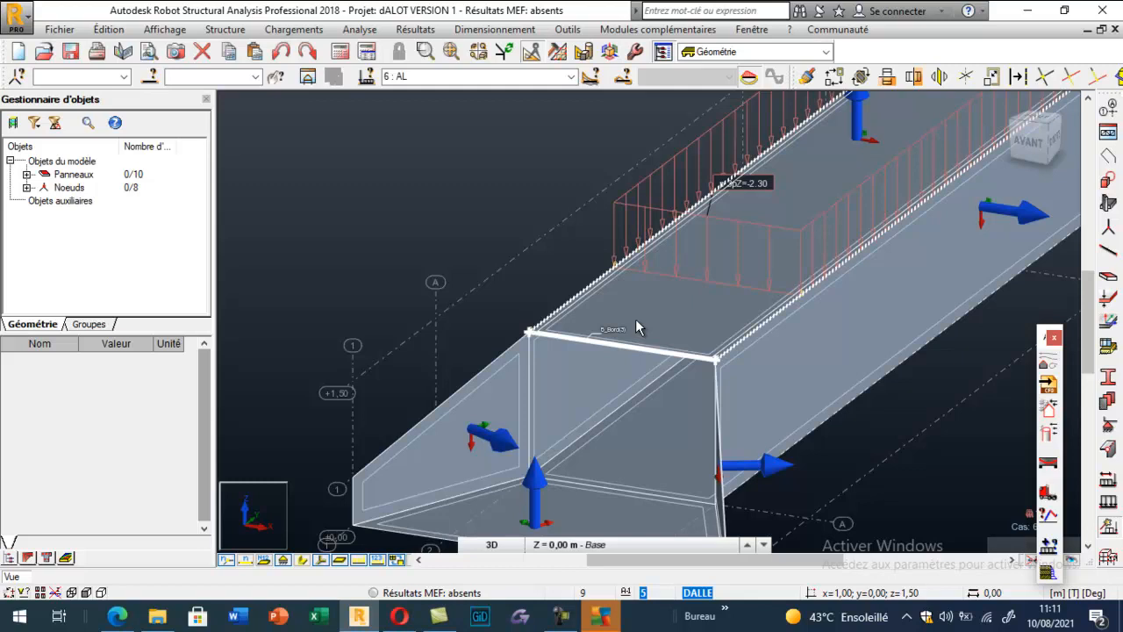
{"action": "left_click", "coordinate": [116, 616]}
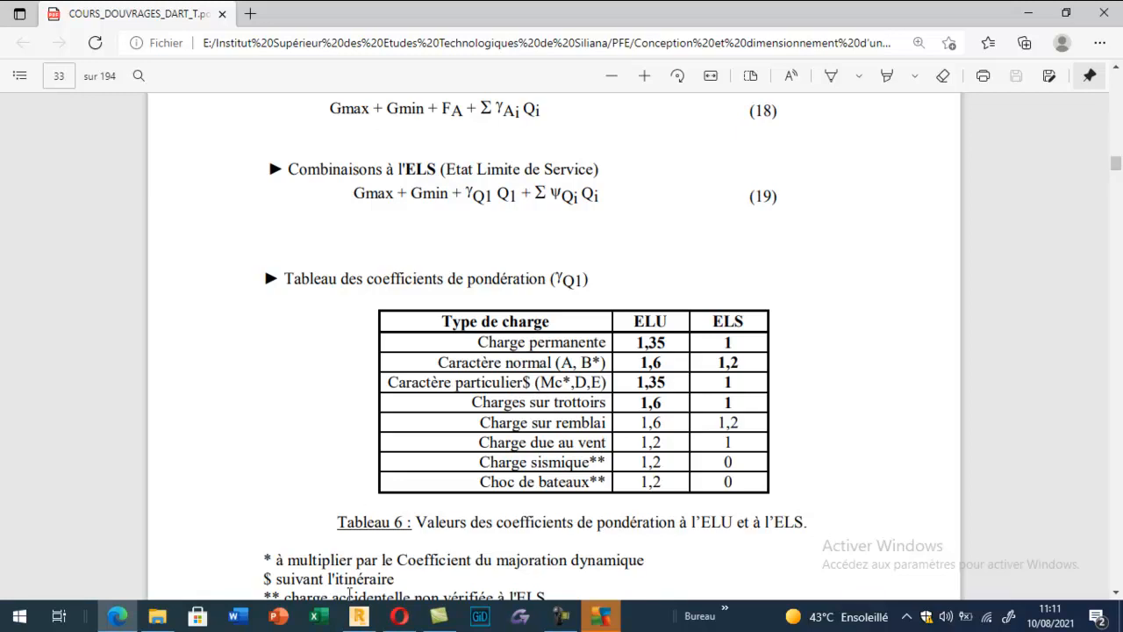
{"action": "left_click", "coordinate": [358, 616]}
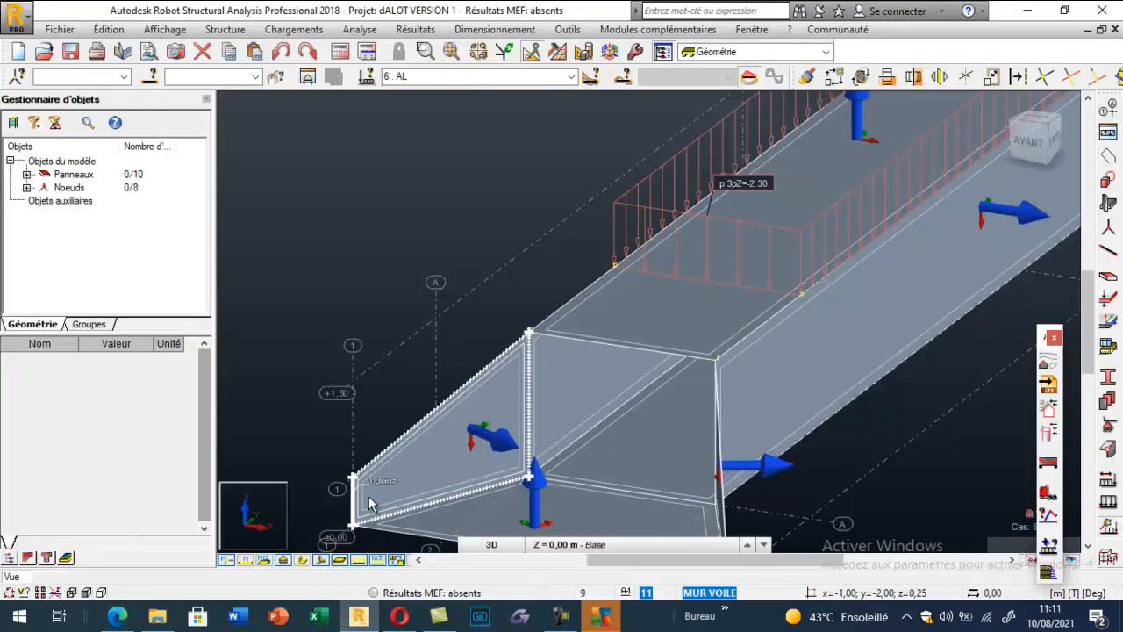